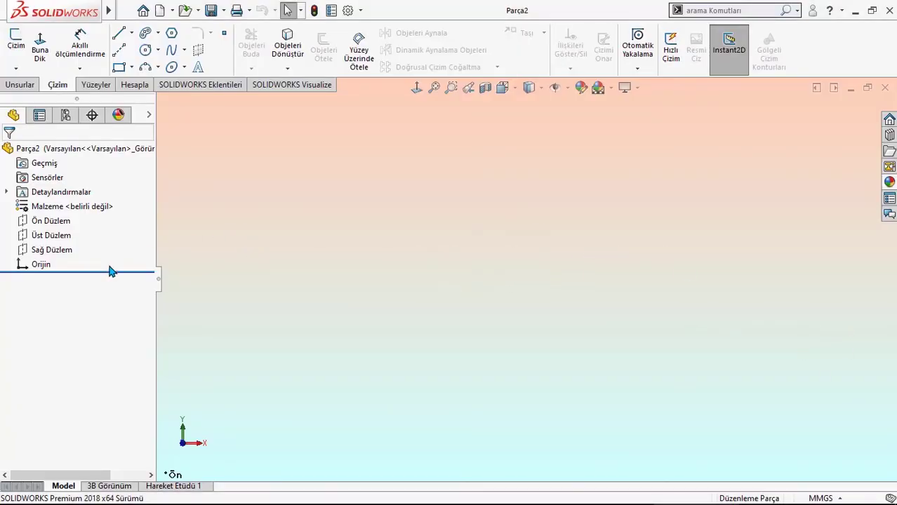
# Select Sağ Düzlem in the tree and start sketch Çizim1 on it.
pyautogui.click(46, 249)
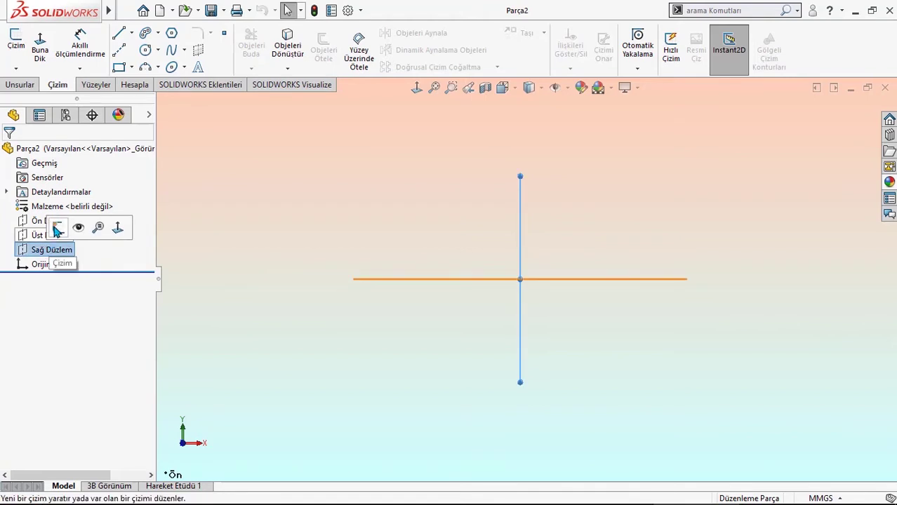
pyautogui.click(58, 229)
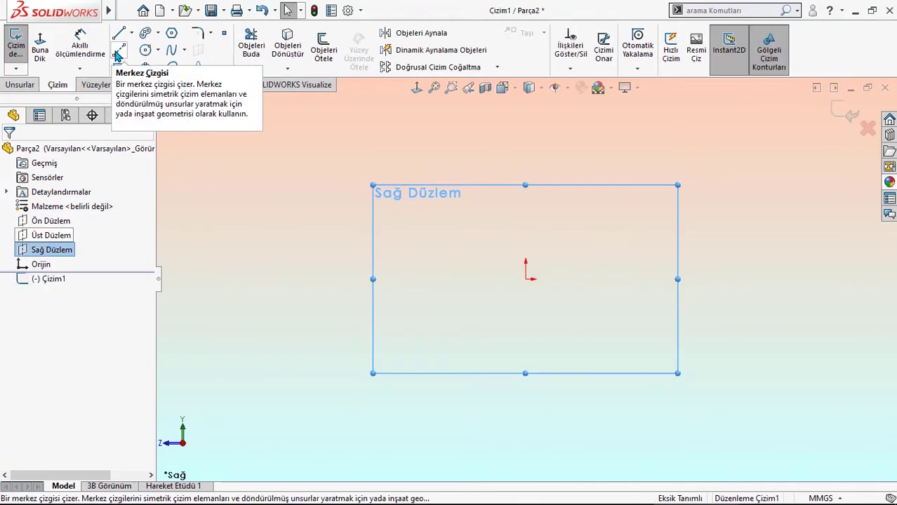
# Draw a closed five-line wedge profile from the origin: flat top, two slopes, long base.
pyautogui.click(118, 33)
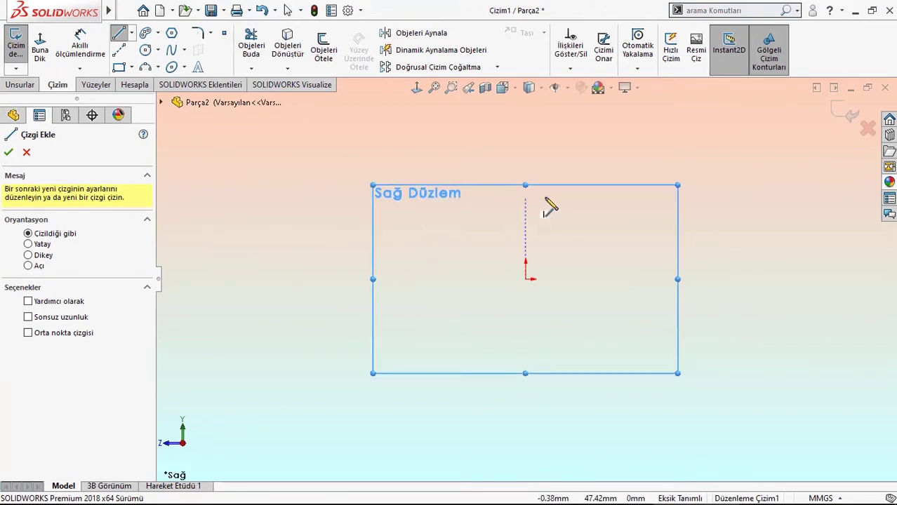
pyautogui.press('Escape')
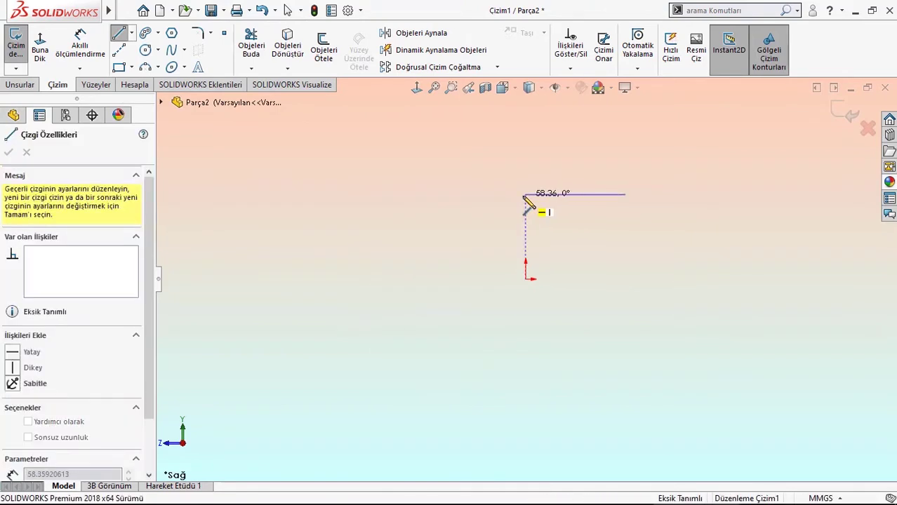
pyautogui.click(525, 194)
pyautogui.click(525, 279)
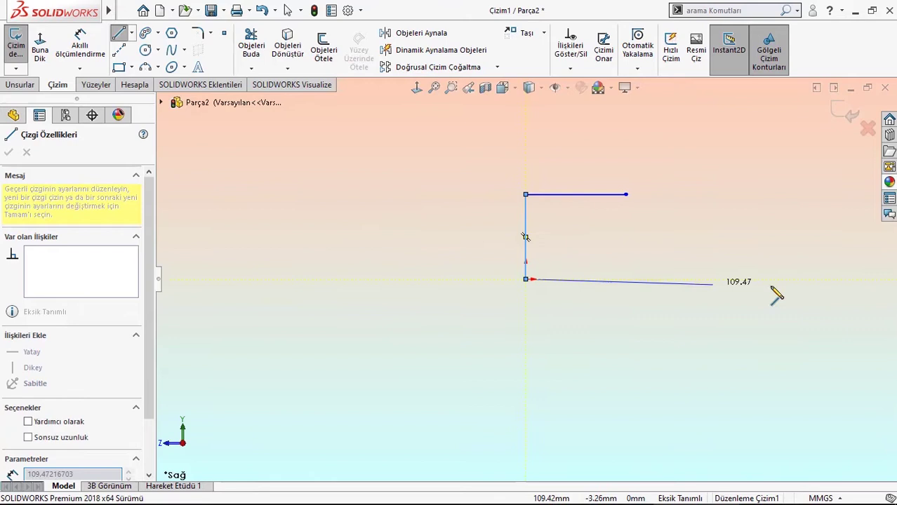
pyautogui.click(847, 279)
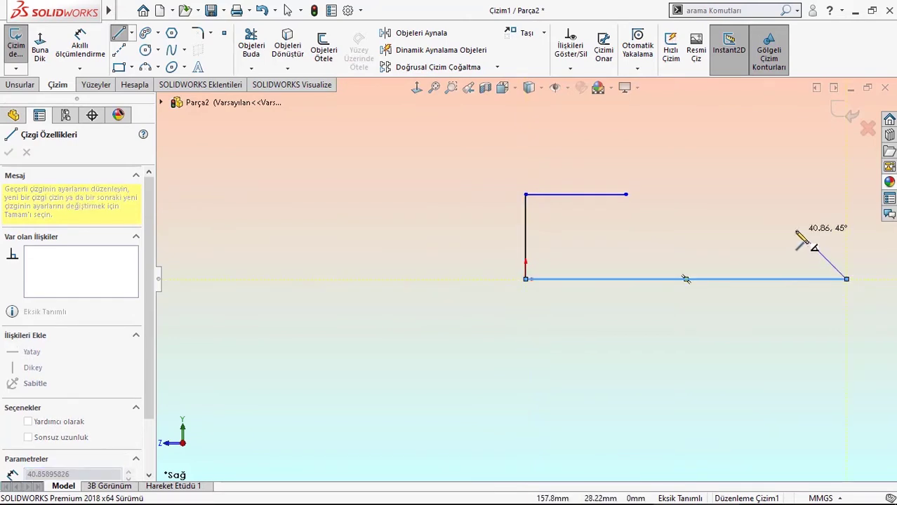
pyautogui.click(797, 229)
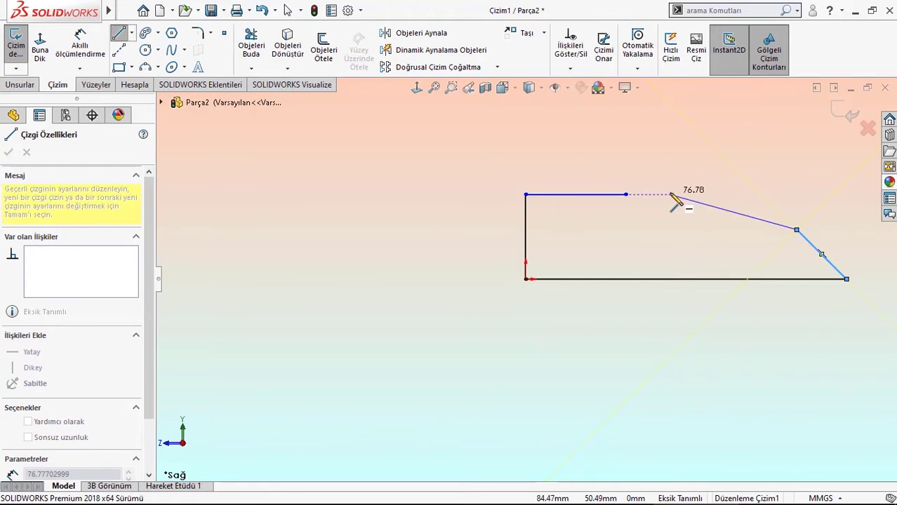
pyautogui.click(626, 194)
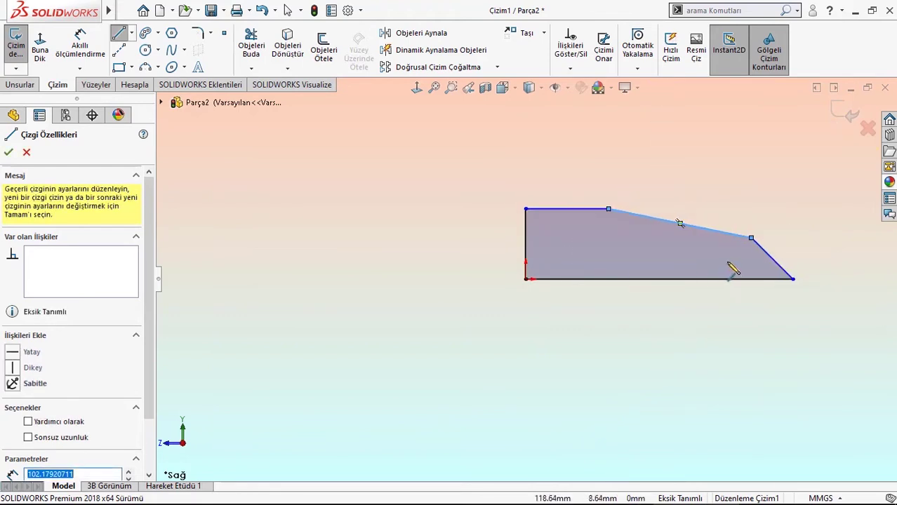
pyautogui.moveTo(526, 366); pyautogui.dragTo(533, 269, button='right')
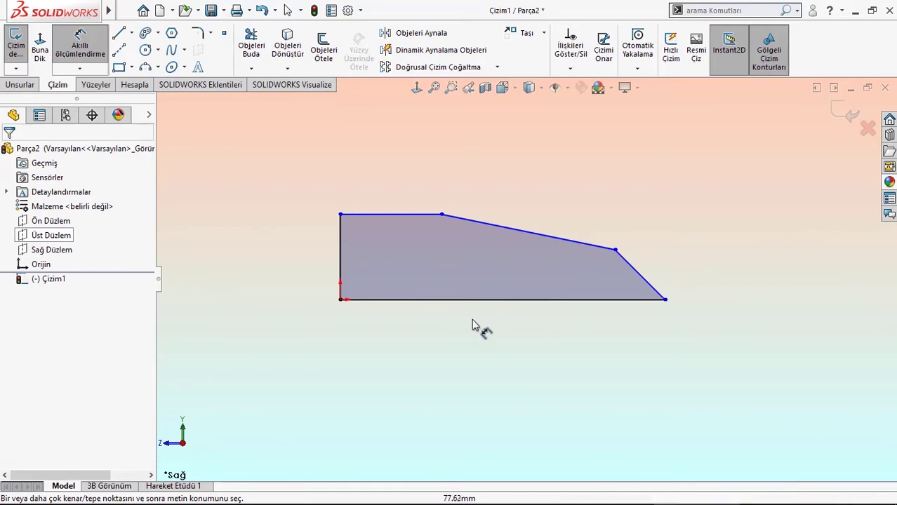
# Dimension the left vertical edge to 190 and the flat top edge to 230.
pyautogui.click(341, 270)
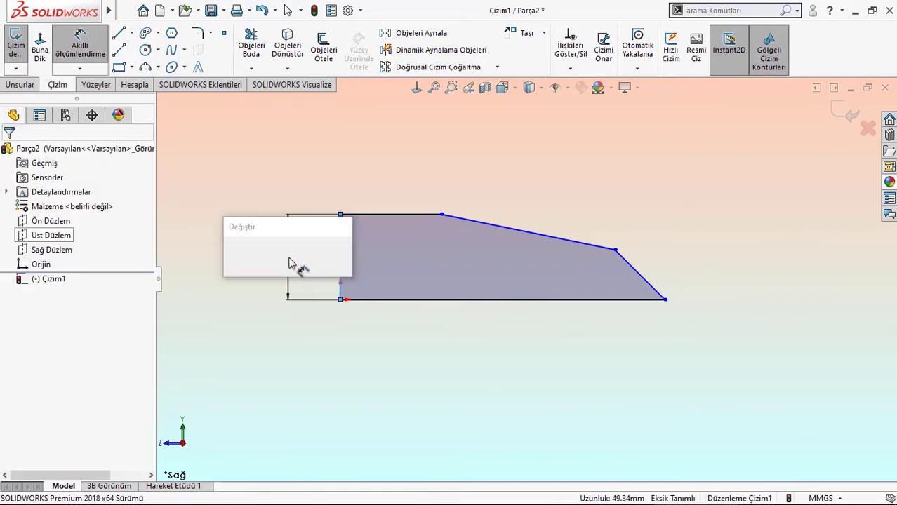
pyautogui.click(290, 261)
pyautogui.write('190')
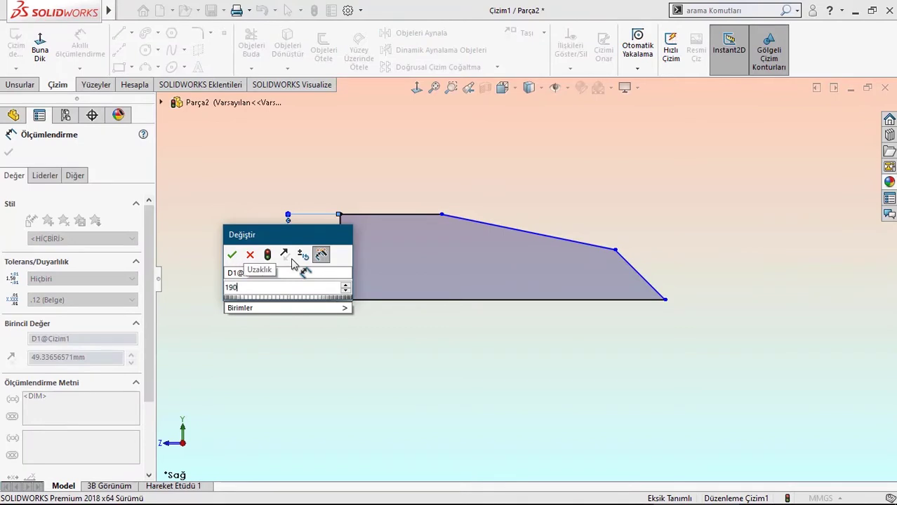
pyautogui.press('Return')
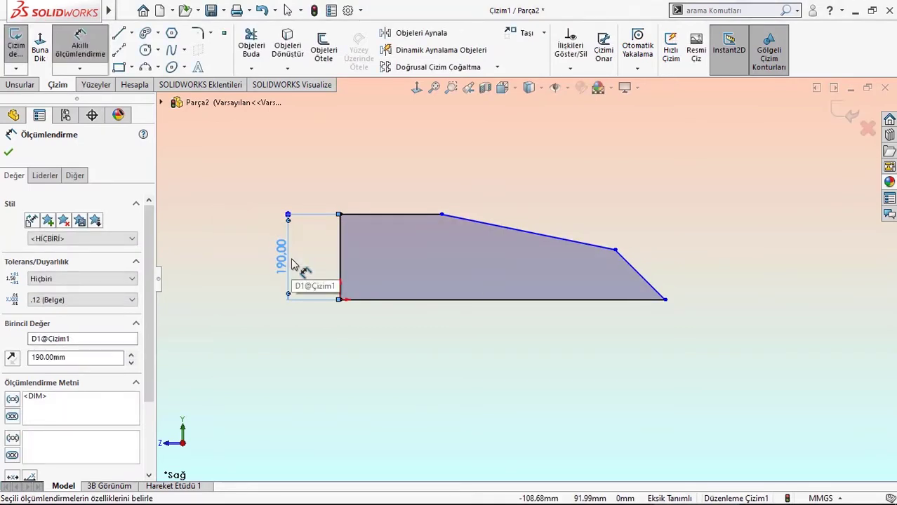
pyautogui.click(361, 346)
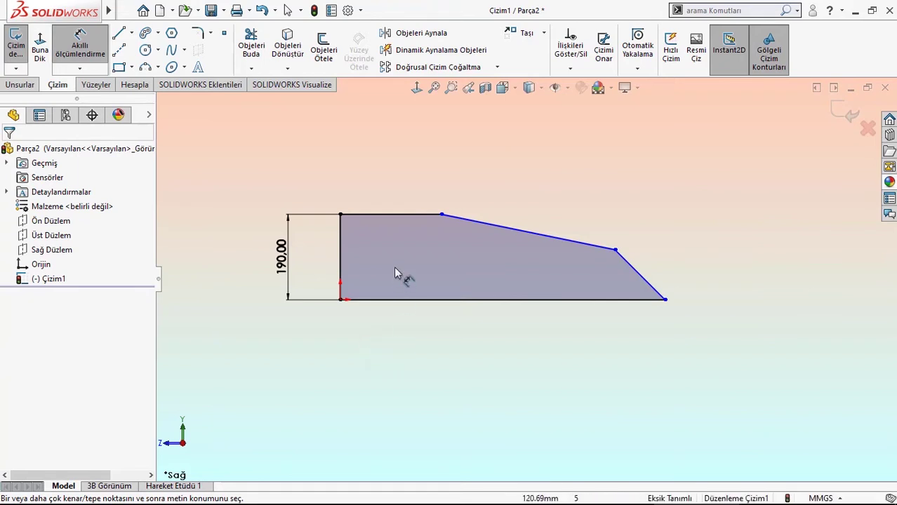
pyautogui.click(390, 215)
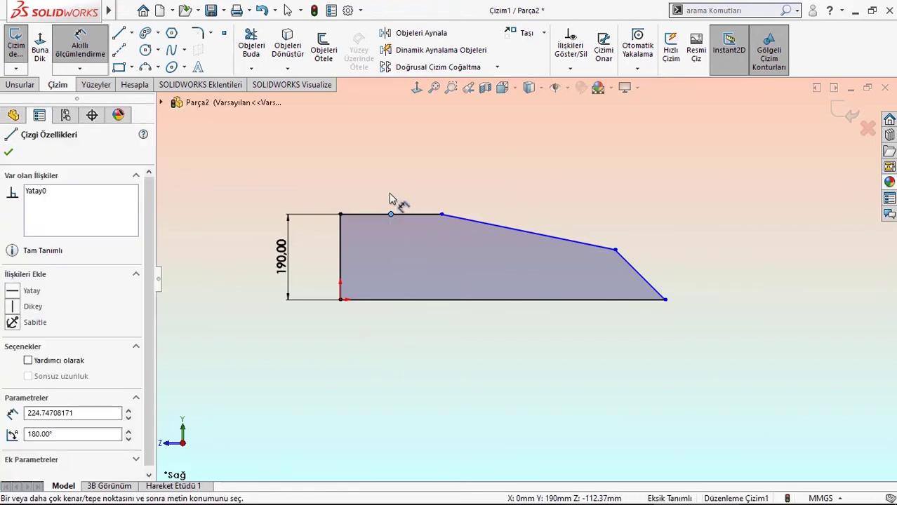
pyautogui.click(252, 170)
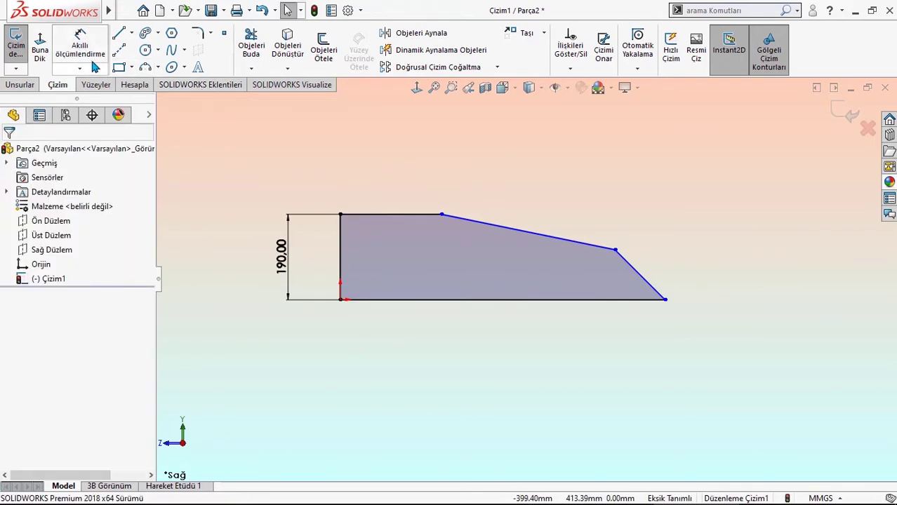
pyautogui.click(383, 214)
pyautogui.click(390, 149)
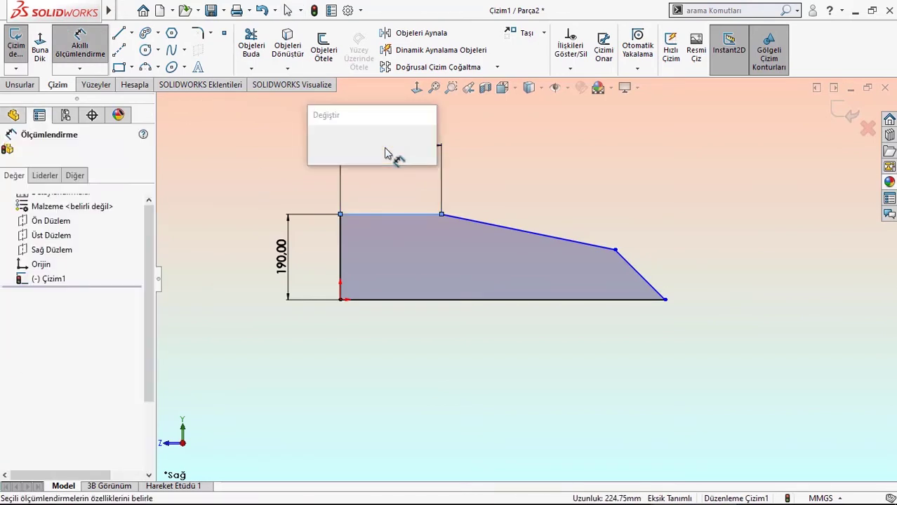
pyautogui.write('3')
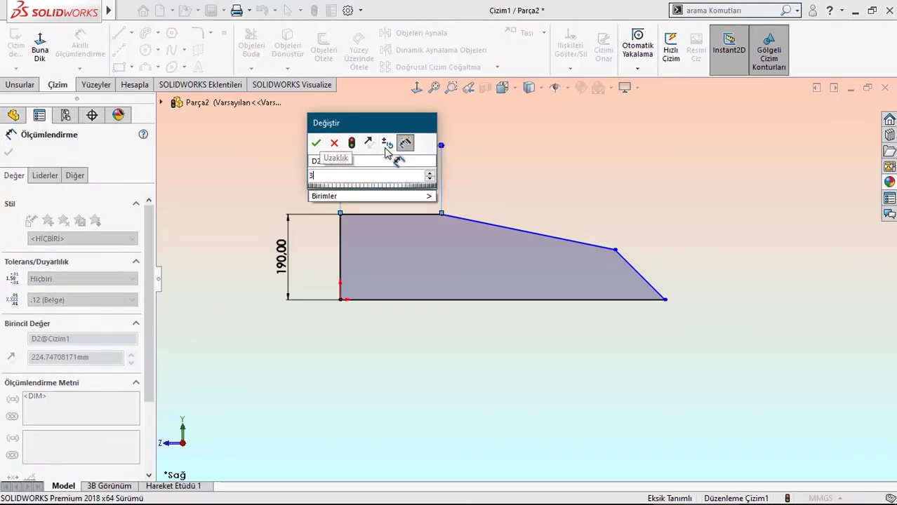
pyautogui.press('BackSpace')
pyautogui.write('23')
pyautogui.write('0')
pyautogui.press('Return')
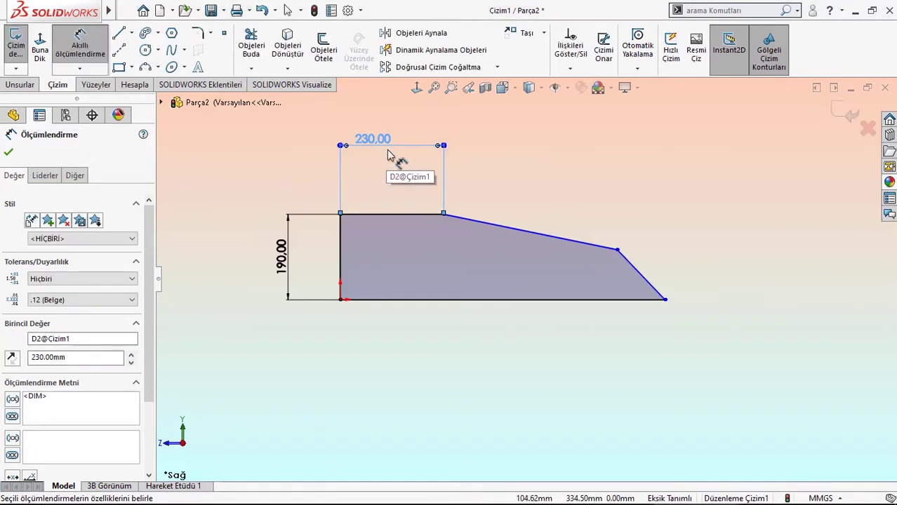
# Dimension the upper slope's horizontal span to 280 and the base to 610.
pyautogui.click(540, 235)
pyautogui.click(517, 144)
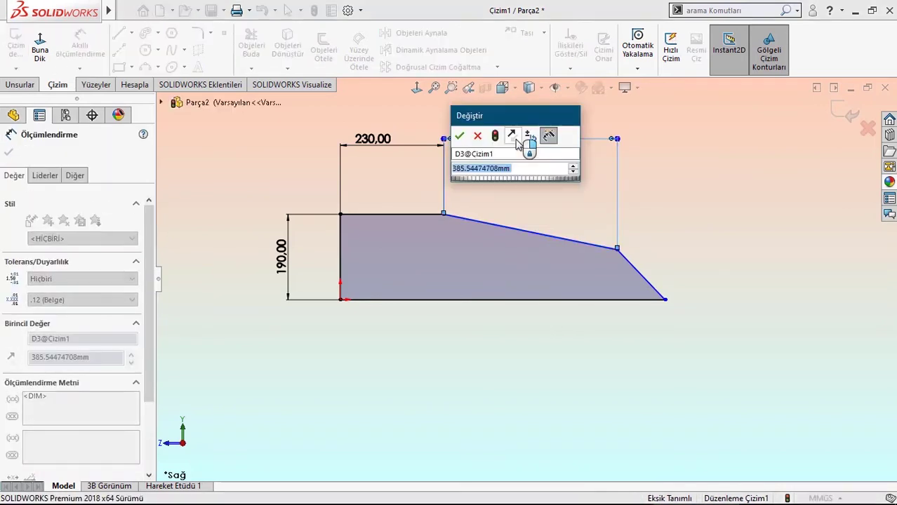
pyautogui.write('28')
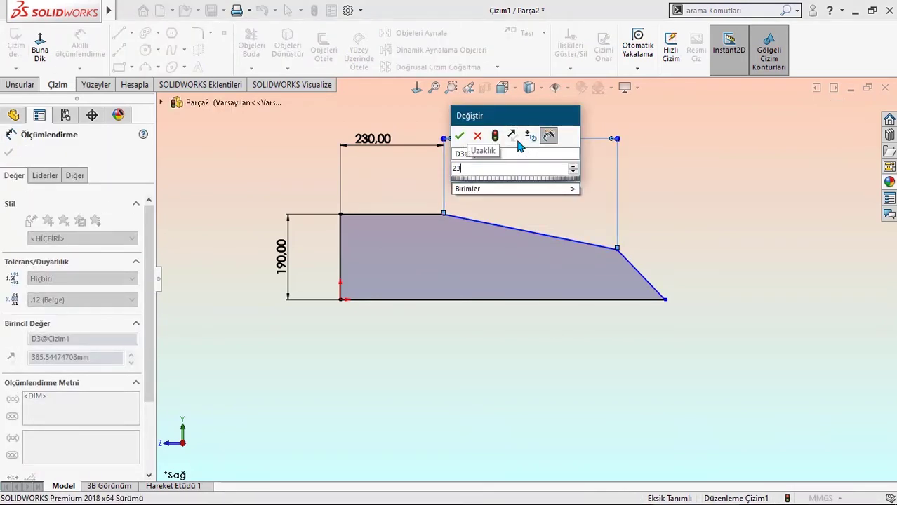
pyautogui.write('0')
pyautogui.press('Return')
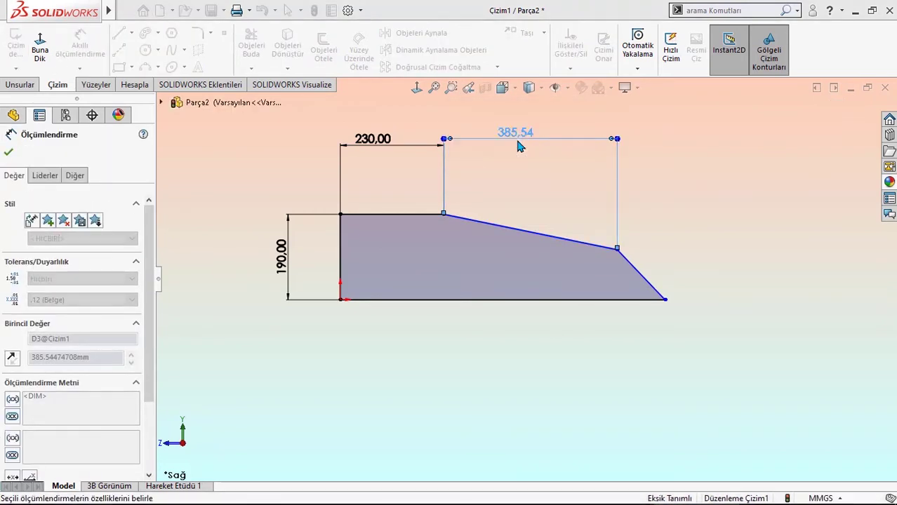
pyautogui.click(528, 302)
pyautogui.click(527, 351)
pyautogui.write('6')
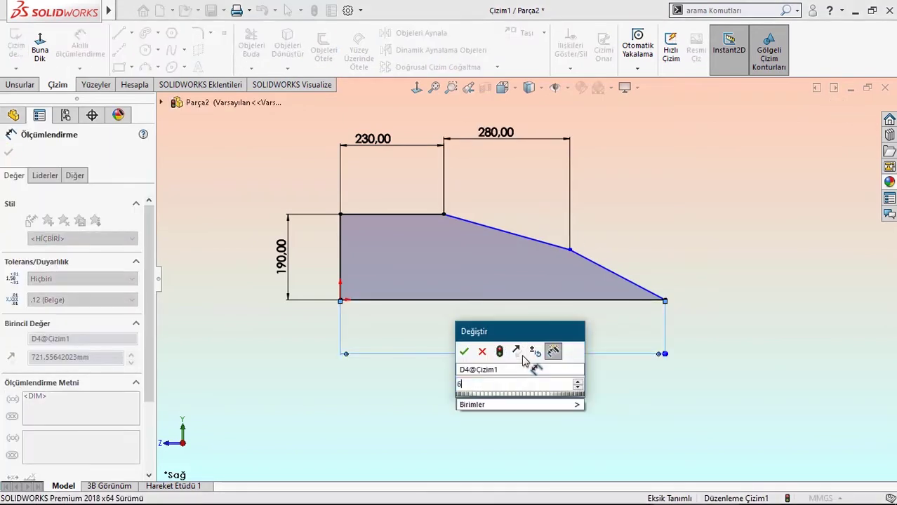
pyautogui.write('10')
pyautogui.press('Return')
pyautogui.click(788, 352)
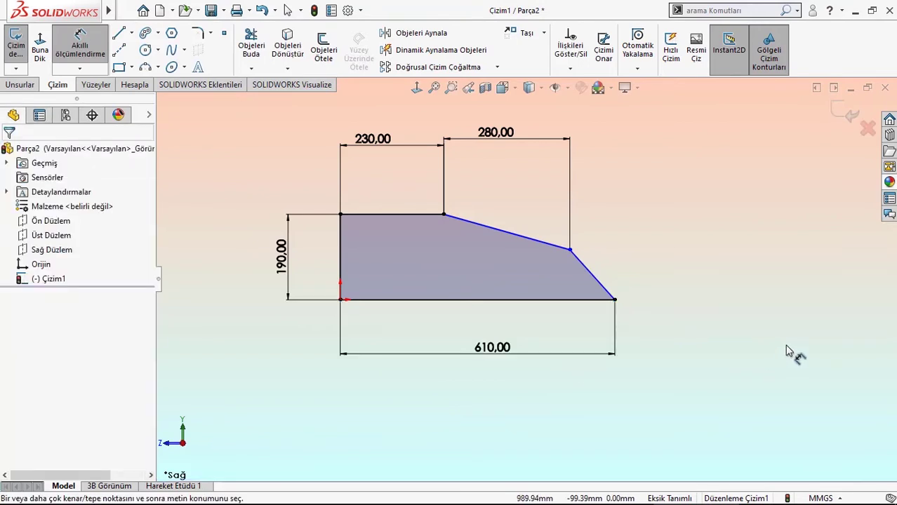
# Dimension the kink point between the slopes 110 from the top edge.
pyautogui.click(570, 250)
pyautogui.click(372, 214)
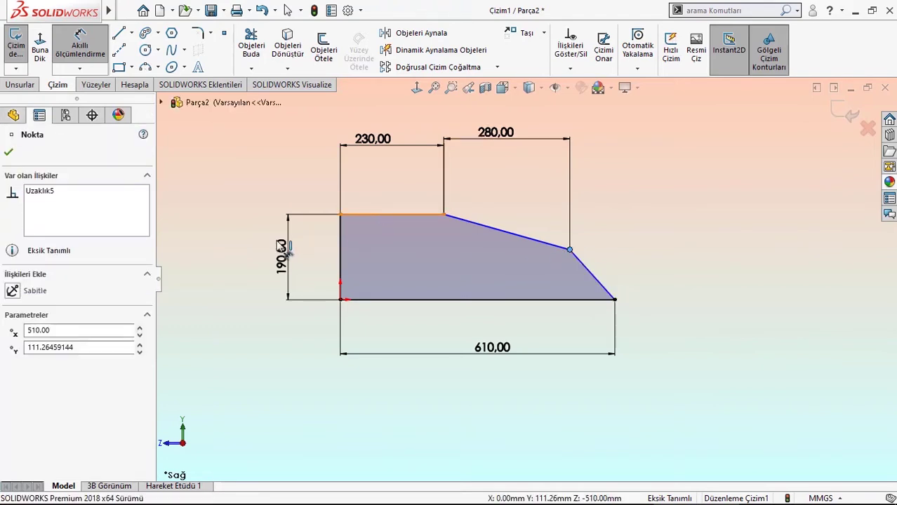
pyautogui.click(243, 249)
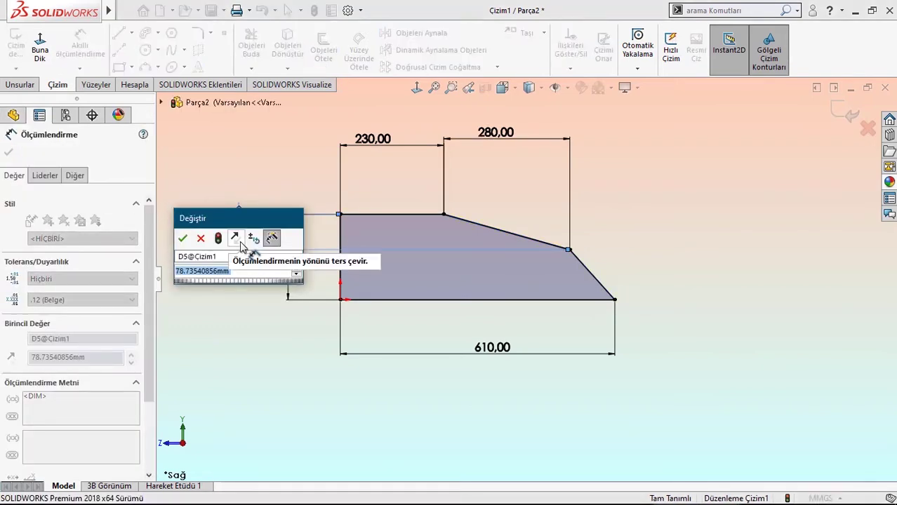
pyautogui.write('110')
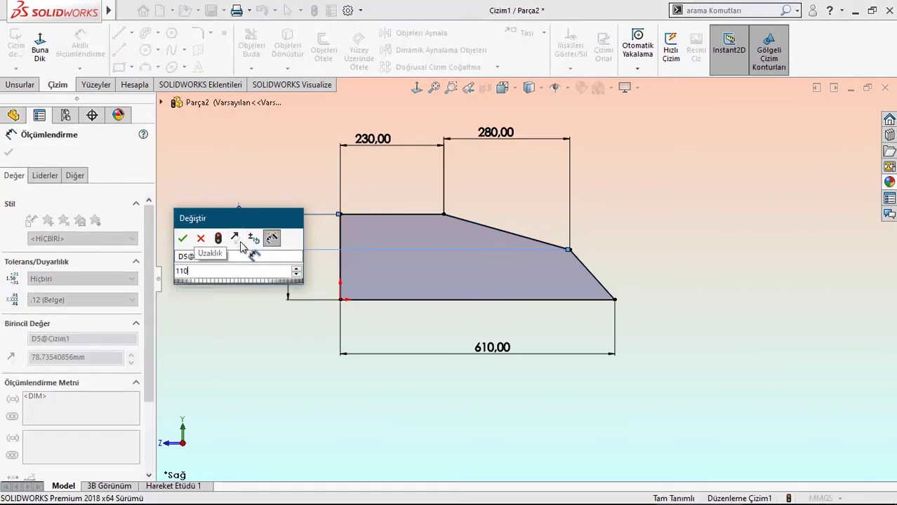
pyautogui.press('Return')
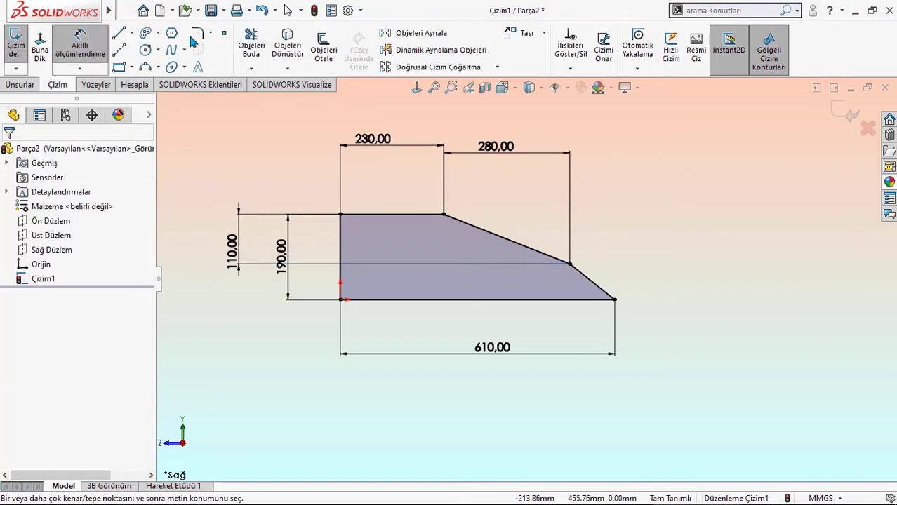
pyautogui.click(198, 35)
pyautogui.write('300')
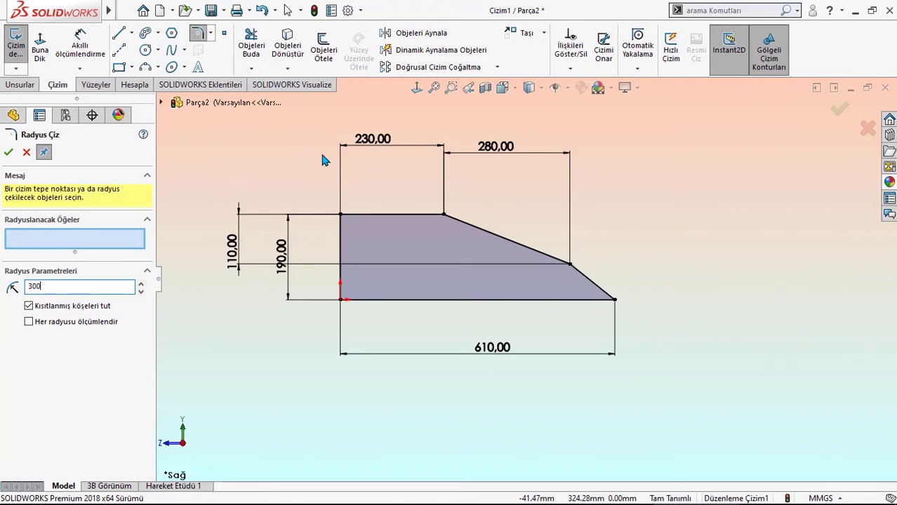
# Round the top-to-slope corner with R300 and the lower slope bend with R150.
pyautogui.press('Return')
pyautogui.click(445, 217)
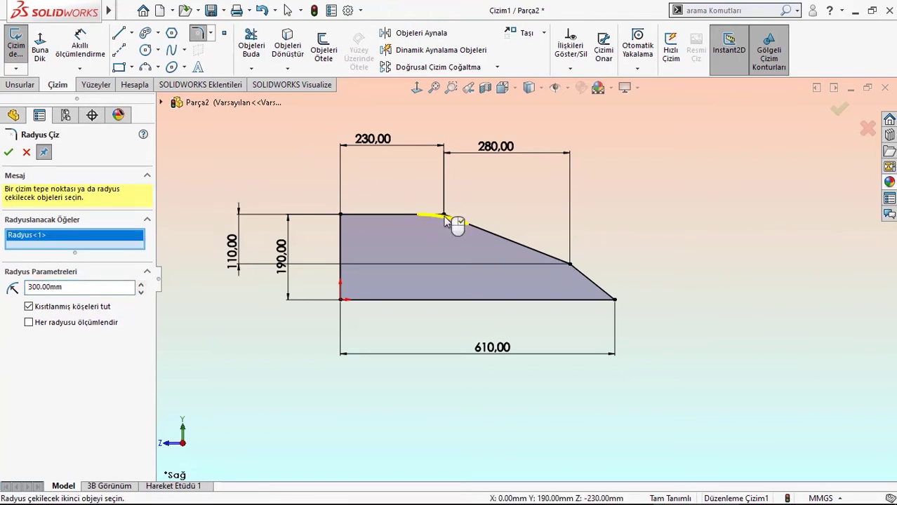
pyautogui.click(4, 157)
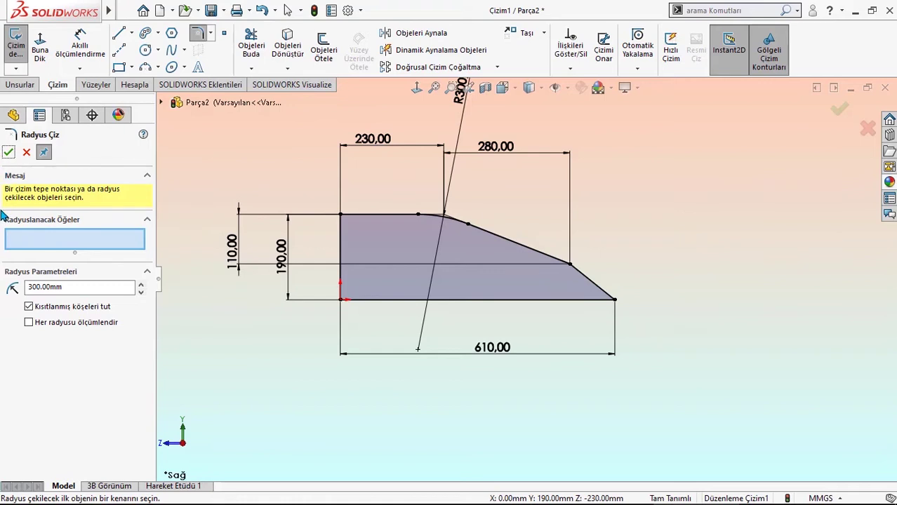
pyautogui.moveTo(61, 288); pyautogui.dragTo(5, 288)
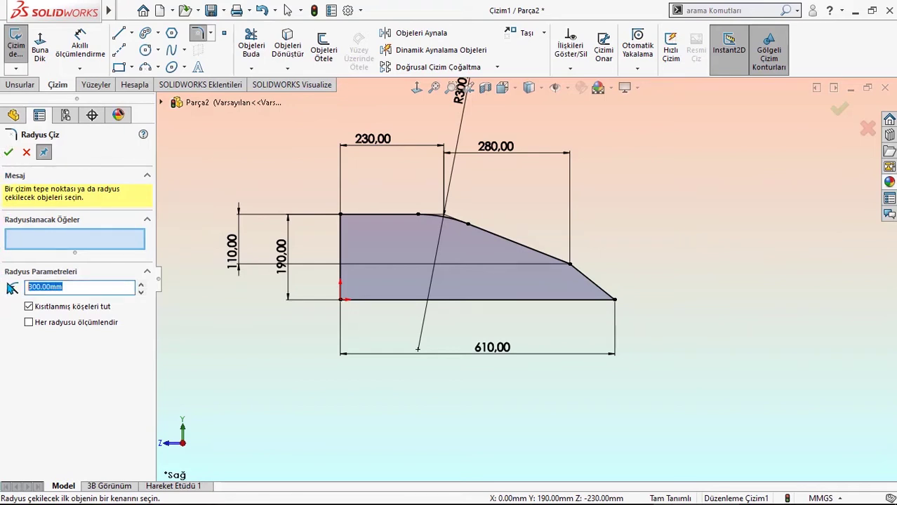
pyautogui.press('BackSpace')
pyautogui.write('150')
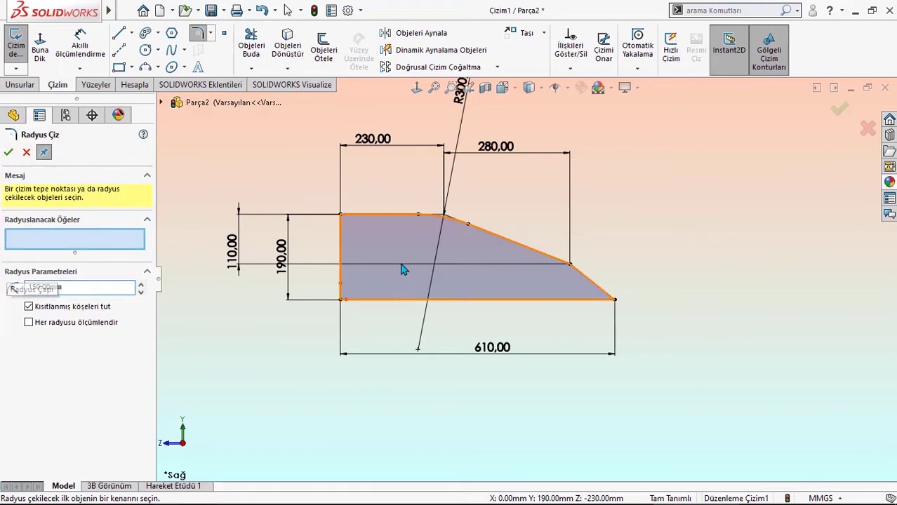
pyautogui.click(570, 264)
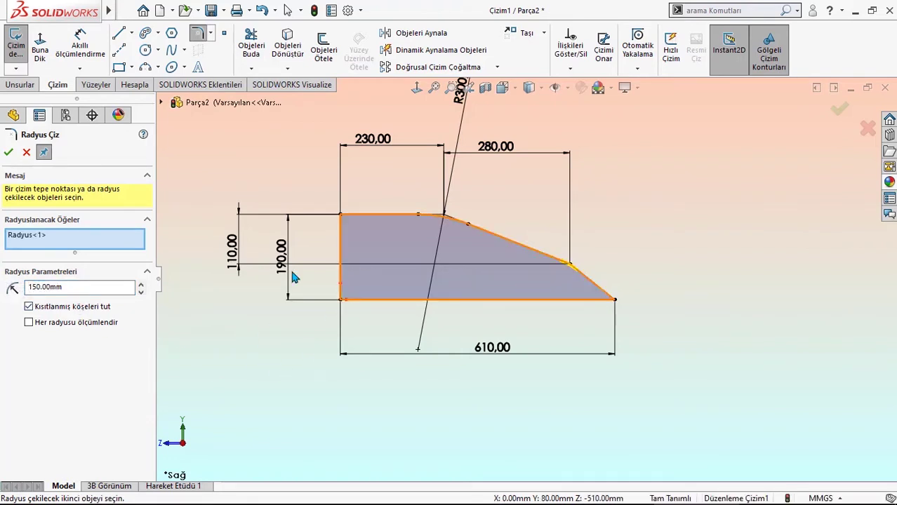
pyautogui.click(9, 154)
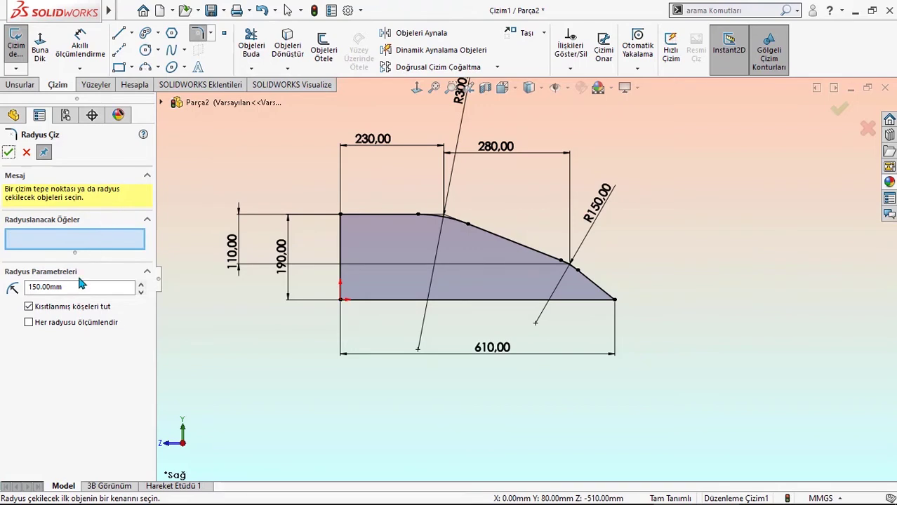
# Round the profile's sharp tip with a 20 mm sketch fillet and close the tool.
pyautogui.moveTo(75, 287); pyautogui.dragTo(14, 289)
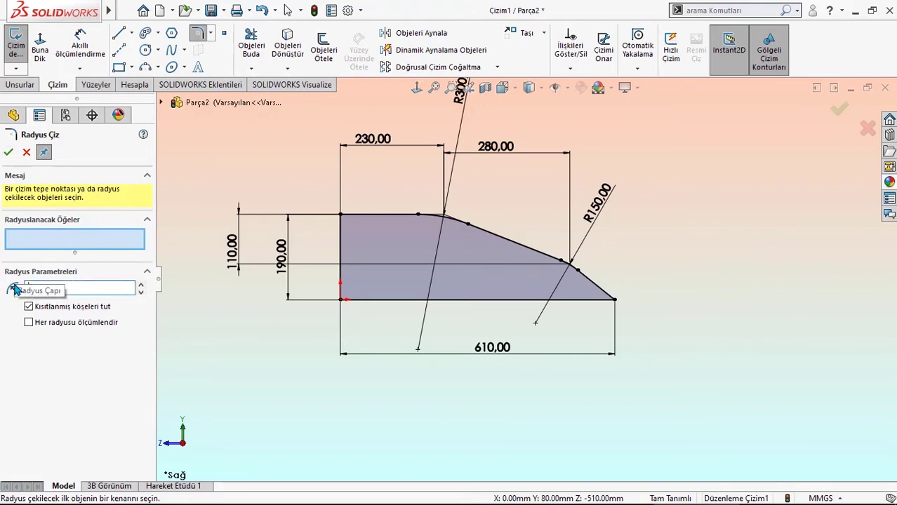
pyautogui.write('20')
pyautogui.click(617, 301)
pyautogui.click(10, 153)
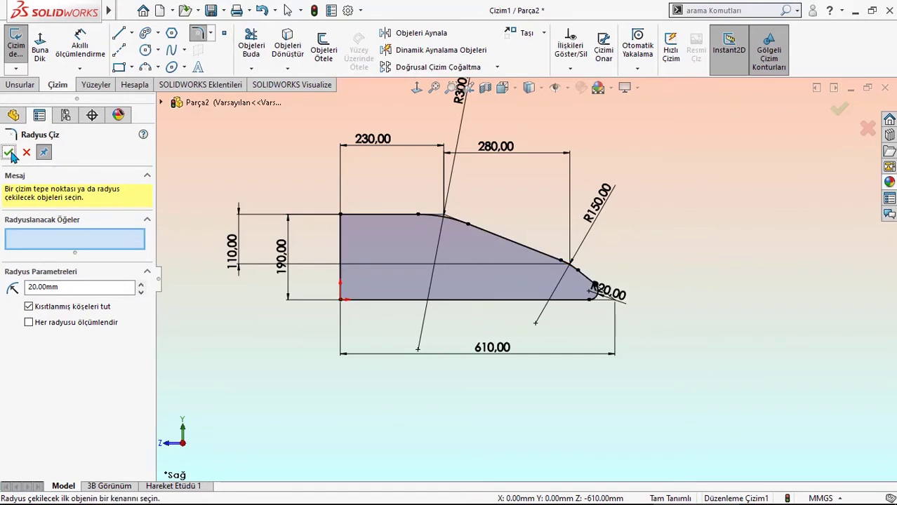
pyautogui.click(10, 153)
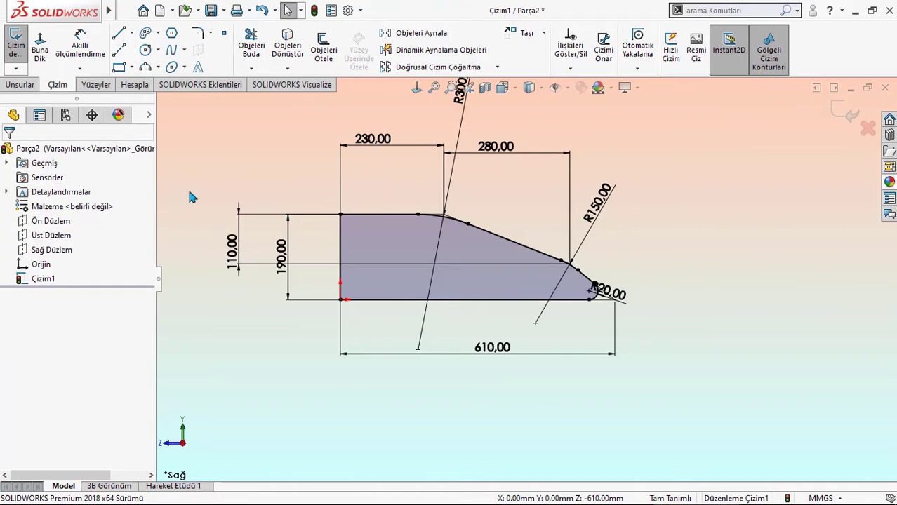
# Extrude the wedge profile 400 mm with the Mid Plane end condition.
pyautogui.click(34, 84)
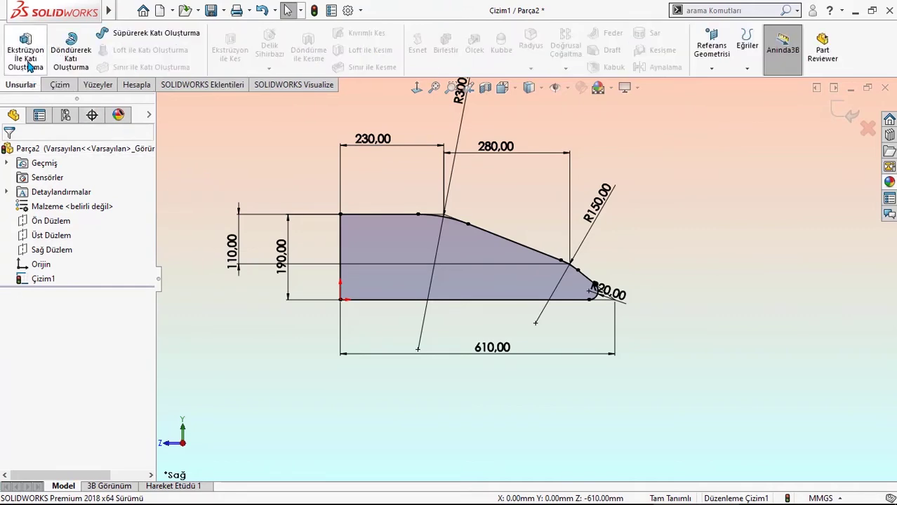
pyautogui.click(25, 50)
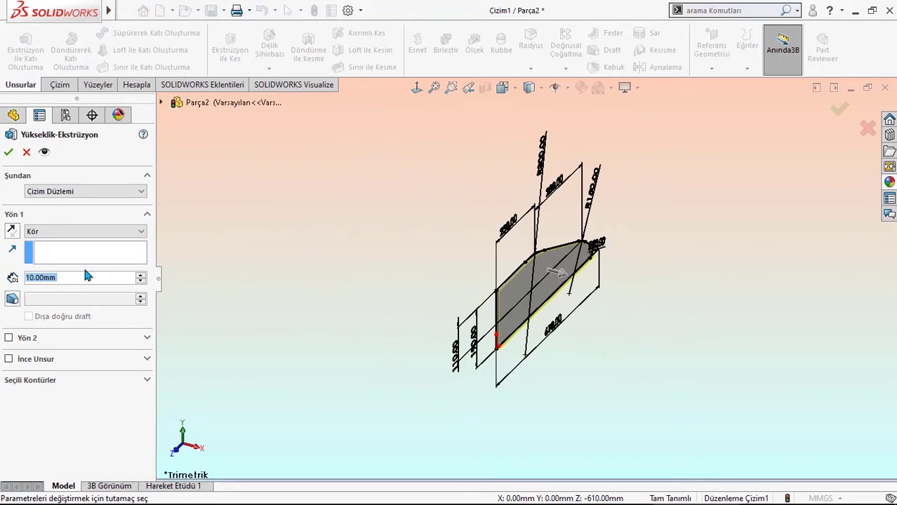
pyautogui.click(72, 233)
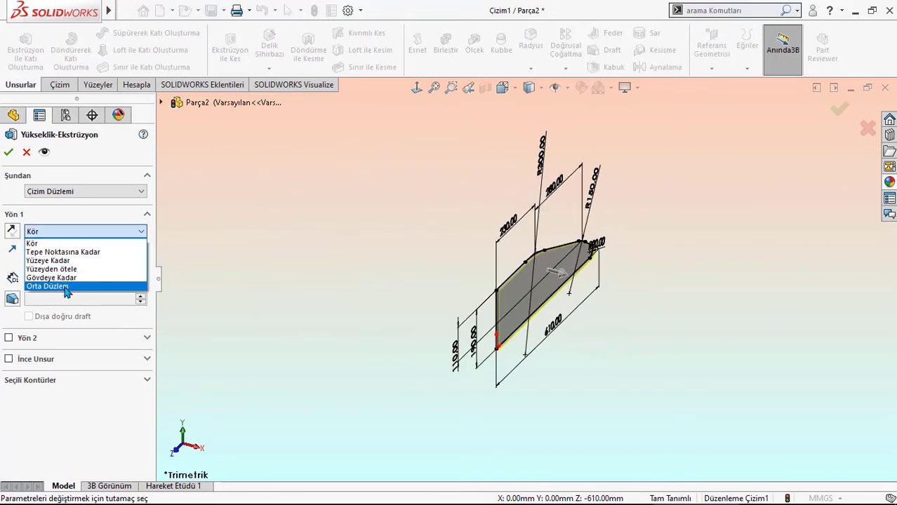
pyautogui.click(70, 283)
pyautogui.write('400')
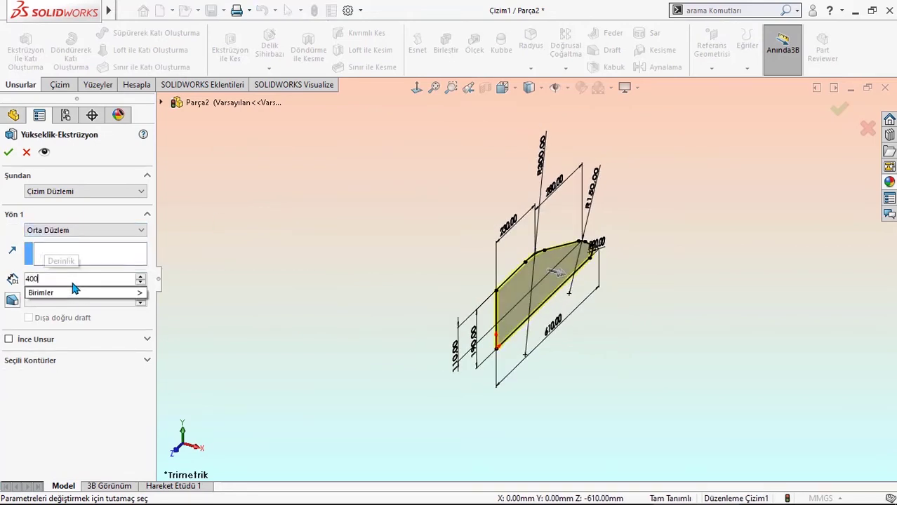
pyautogui.press('Return')
pyautogui.press('Return')
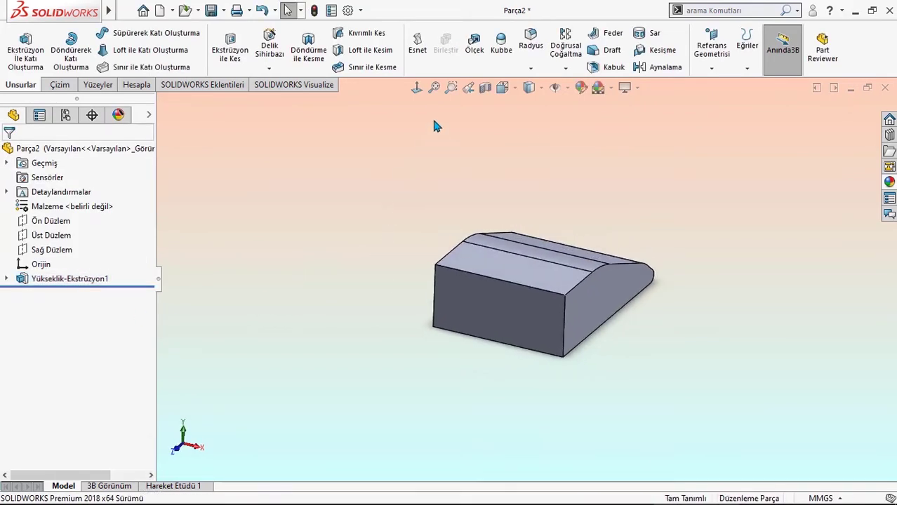
# Apply a 50 mm fillet to two edges of the solid wedge.
pyautogui.click(530, 44)
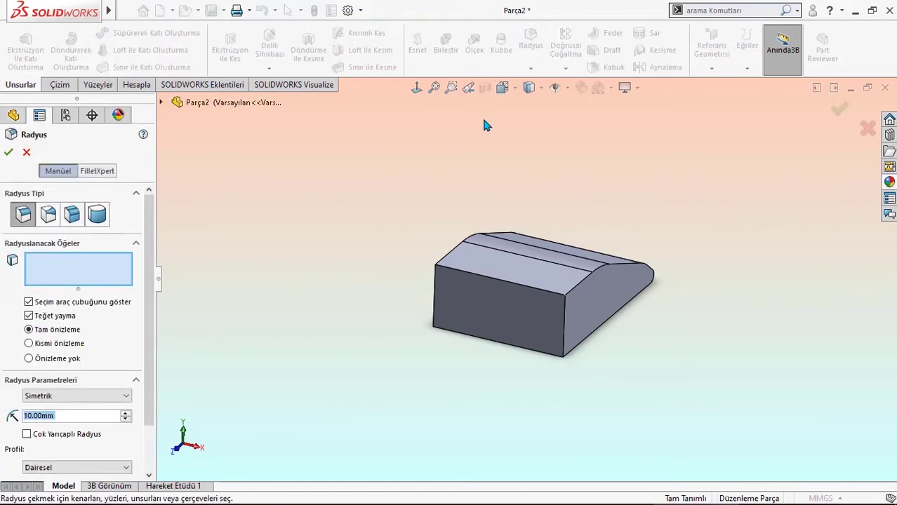
pyautogui.write('50')
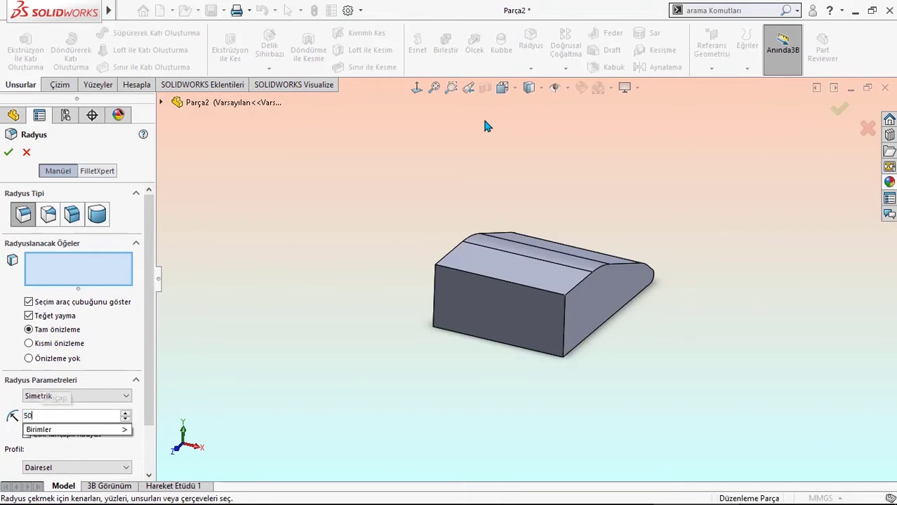
pyautogui.press('Return')
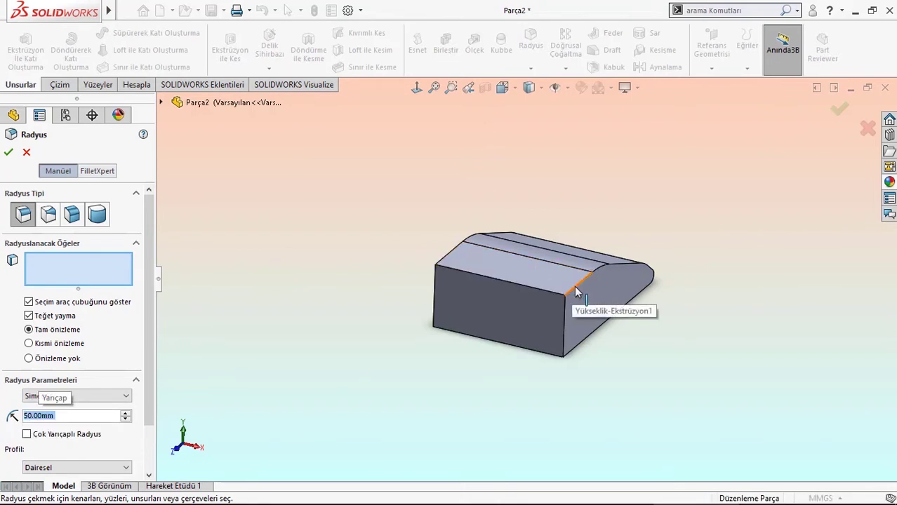
pyautogui.click(566, 288)
pyautogui.click(450, 259)
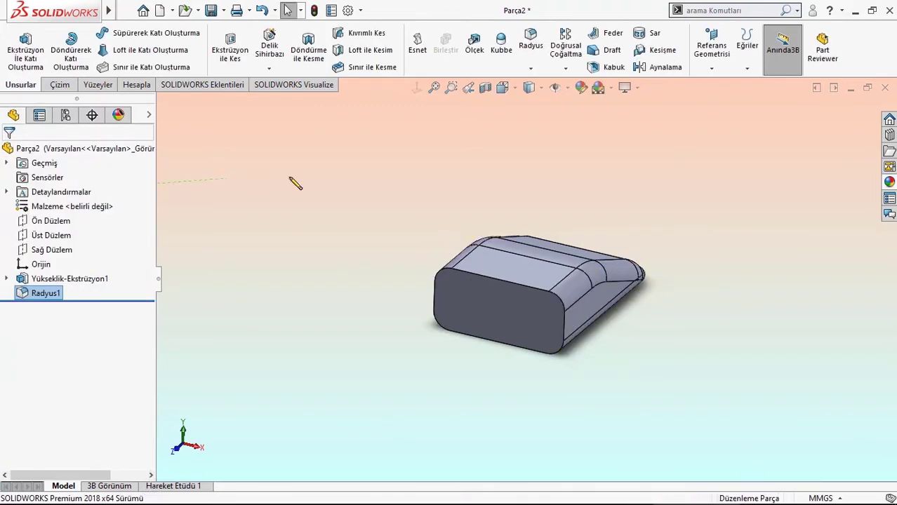
# Start sketch Çizim2 on Sağ Düzlem with the Line tool active.
pyautogui.click(55, 251)
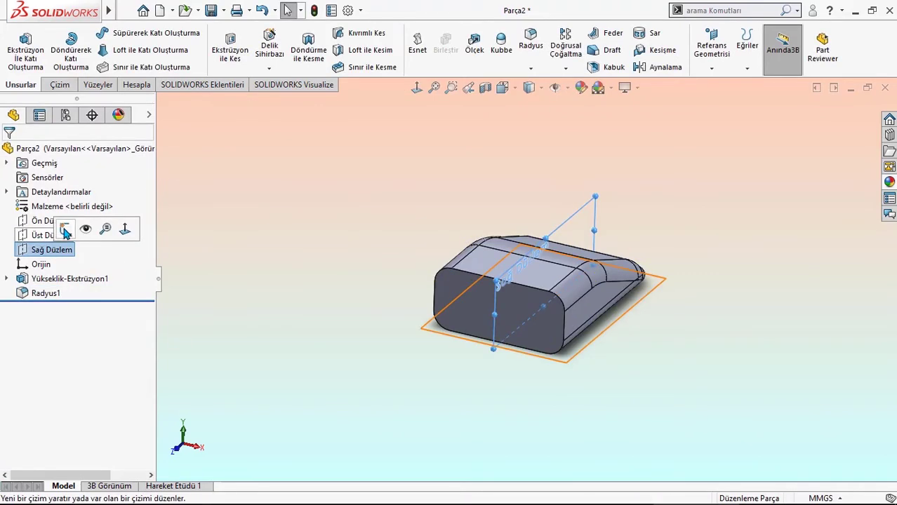
pyautogui.click(68, 232)
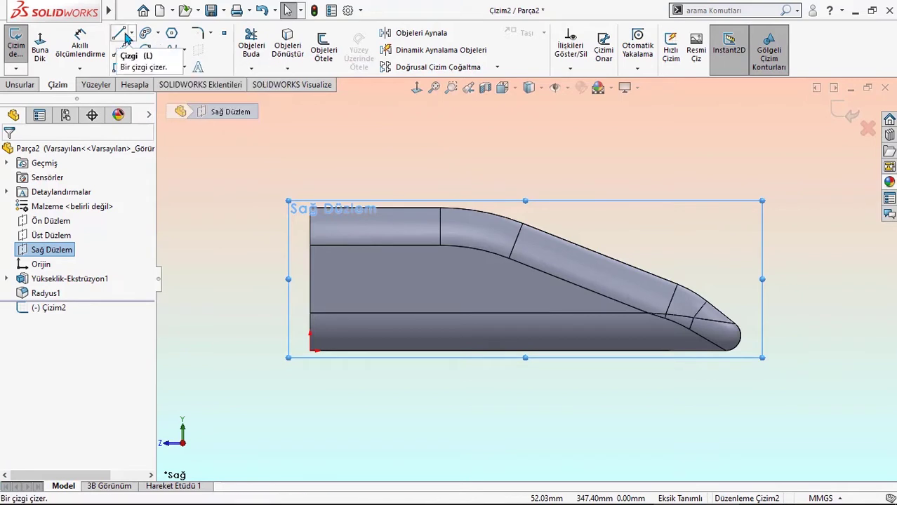
pyautogui.click(122, 39)
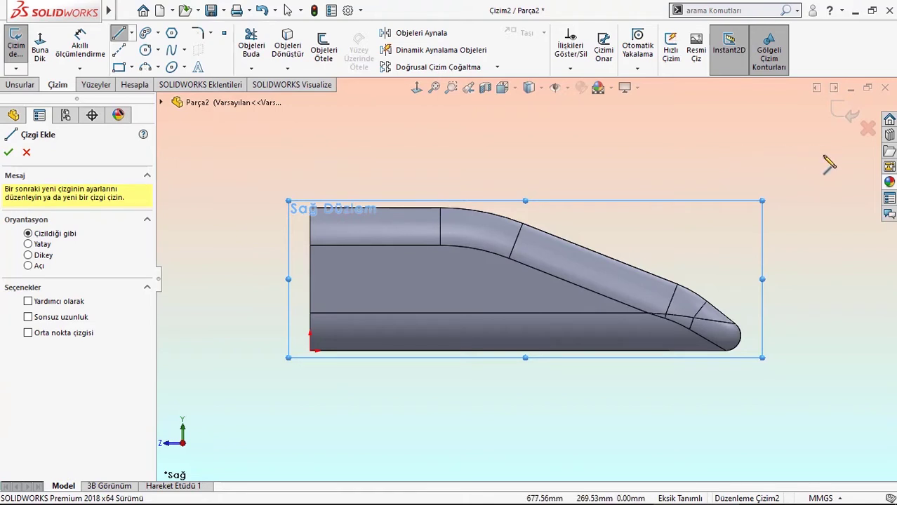
# Draw a closed line outline around the part, running along its bottom to the rounded tip.
pyautogui.click(829, 311)
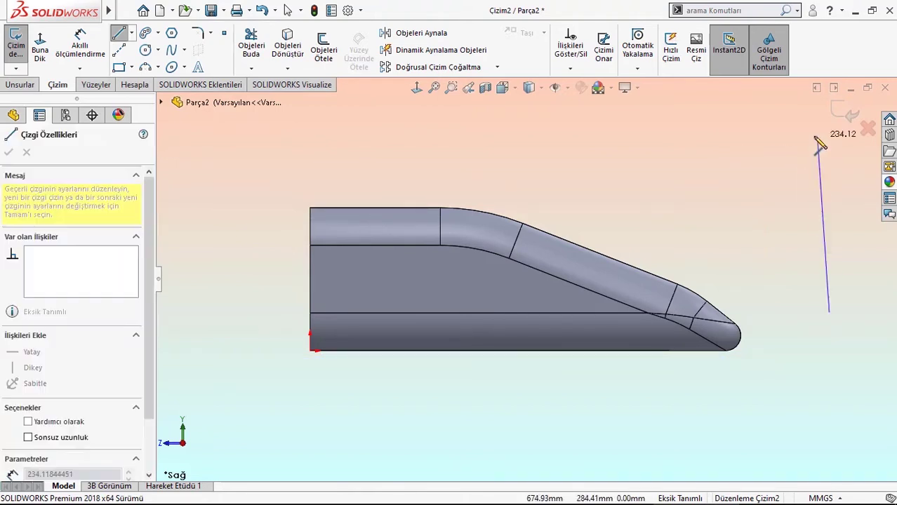
pyautogui.click(828, 130)
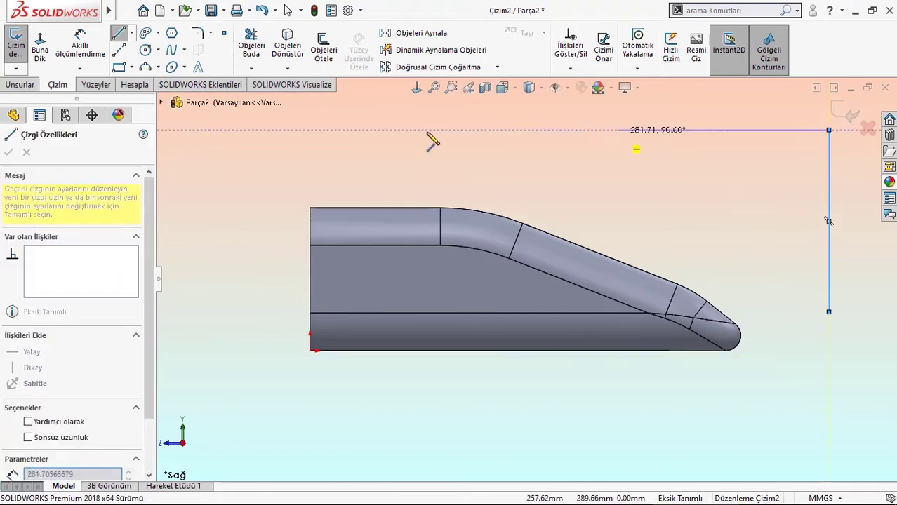
pyautogui.click(320, 131)
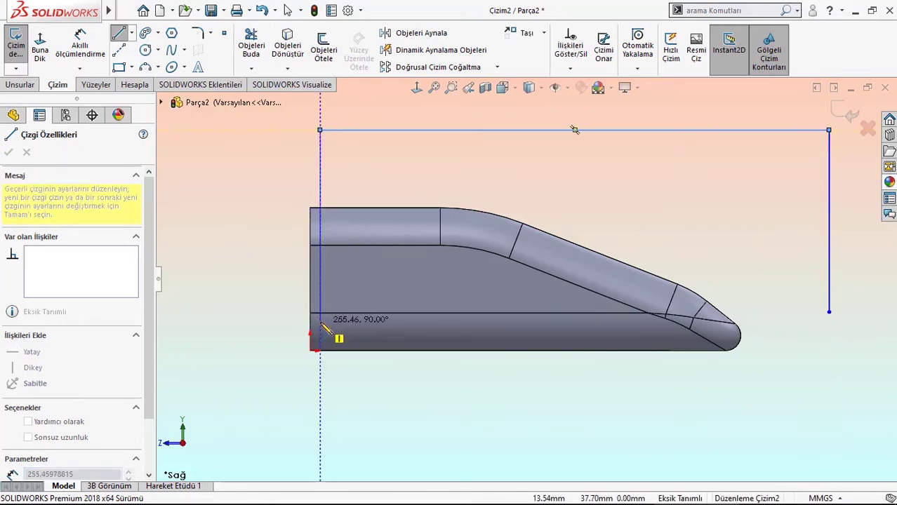
pyautogui.click(321, 323)
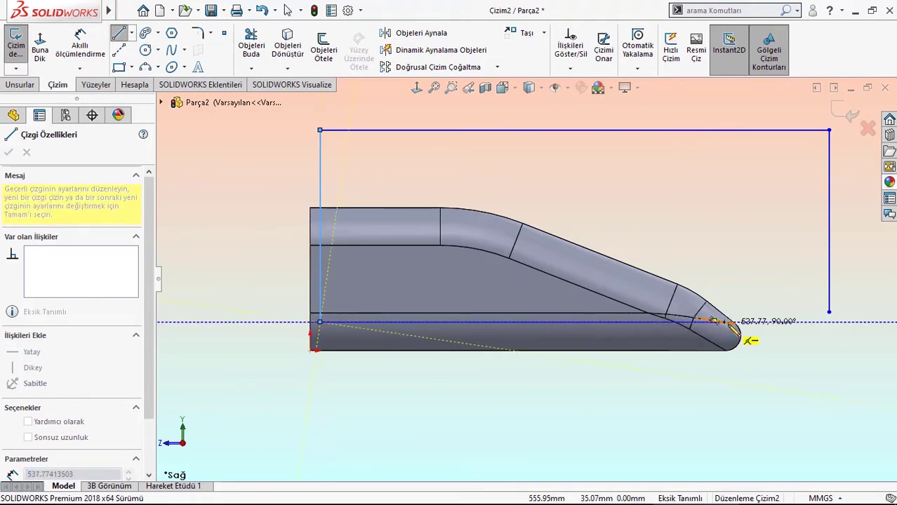
pyautogui.scroll(-3, 730, 330)
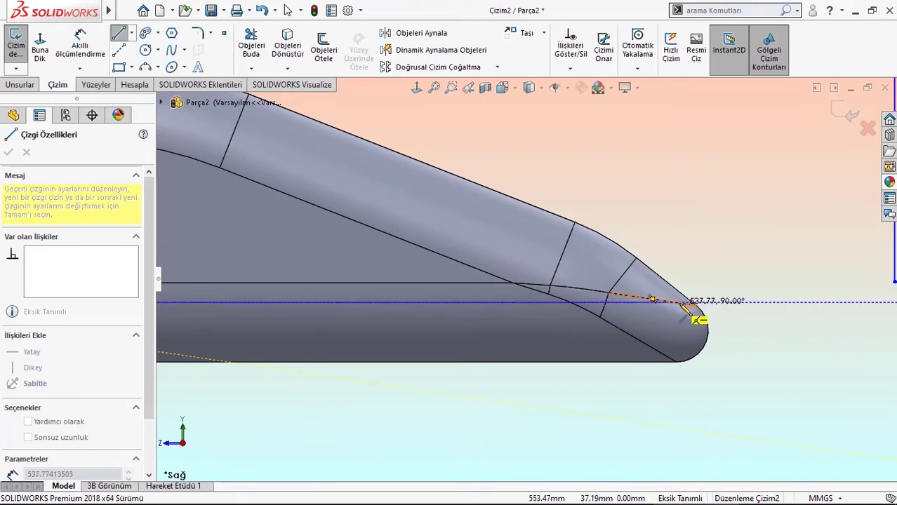
pyautogui.click(635, 308)
pyautogui.scroll(3, 673, 303)
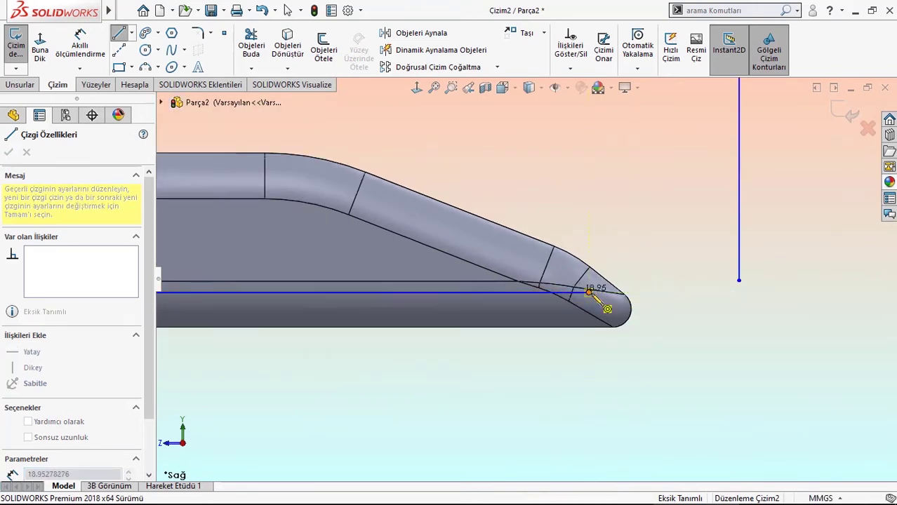
pyautogui.click(739, 281)
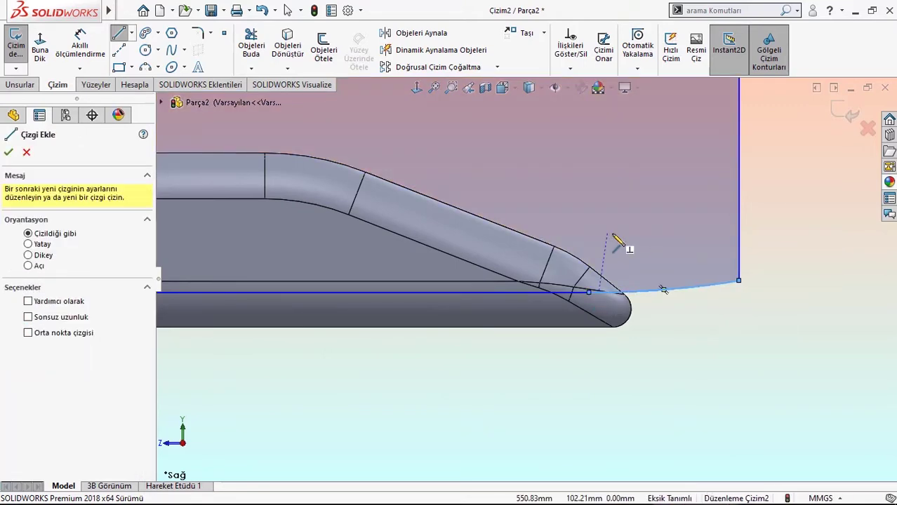
pyautogui.press('Escape')
# Drag the outline's lower-right endpoint upward to form the curved corner.
pyautogui.moveTo(738, 281); pyautogui.dragTo(732, 250)
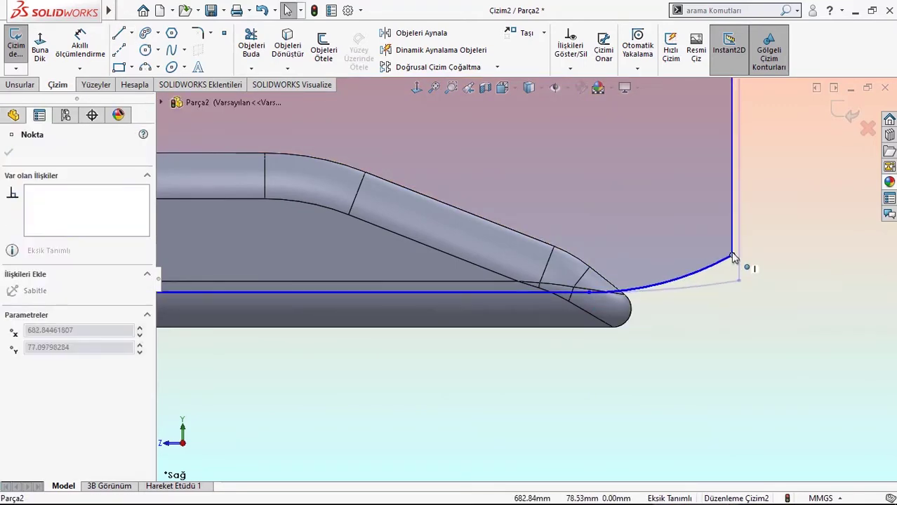
pyautogui.click(744, 324)
pyautogui.scroll(3, 587, 310)
pyautogui.scroll(-1, 468, 225)
pyautogui.scroll(-2, 536, 314)
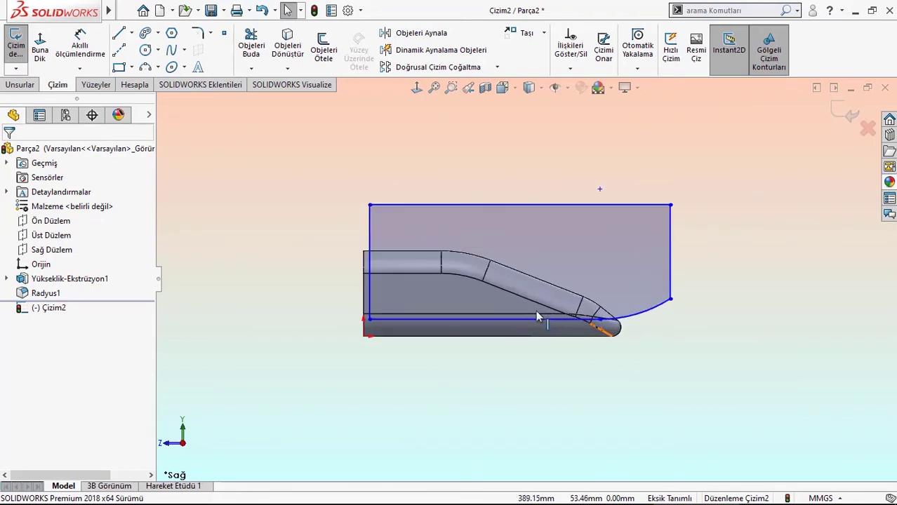
pyautogui.click(73, 55)
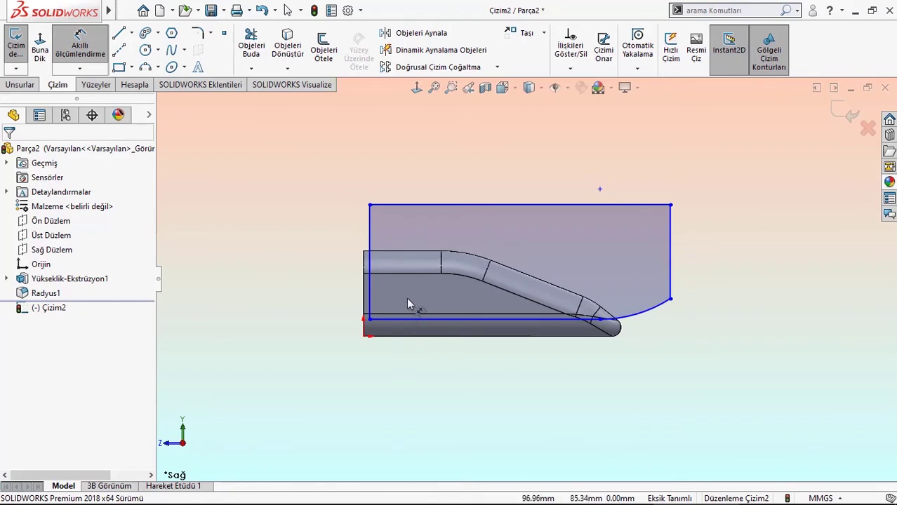
# Dimension the outline's height to 190 and the overall height to 240.
pyautogui.click(405, 319)
pyautogui.click(394, 206)
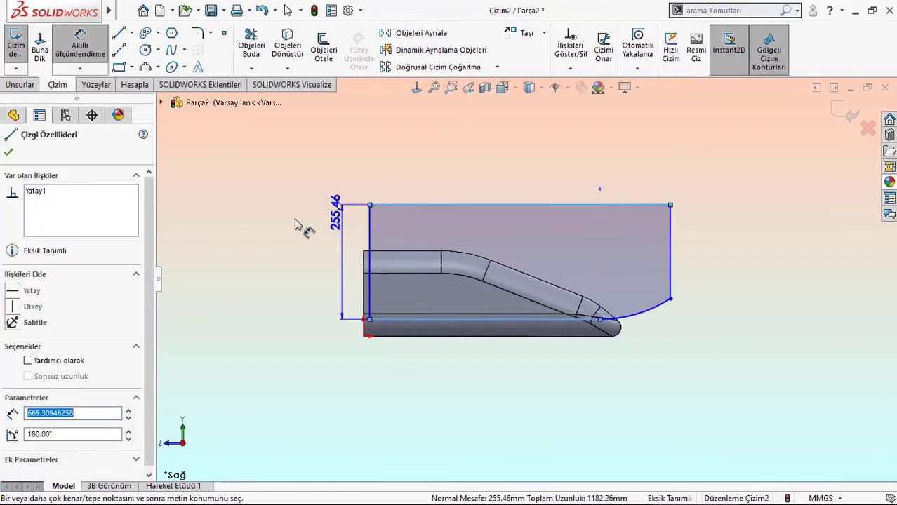
pyautogui.click(273, 230)
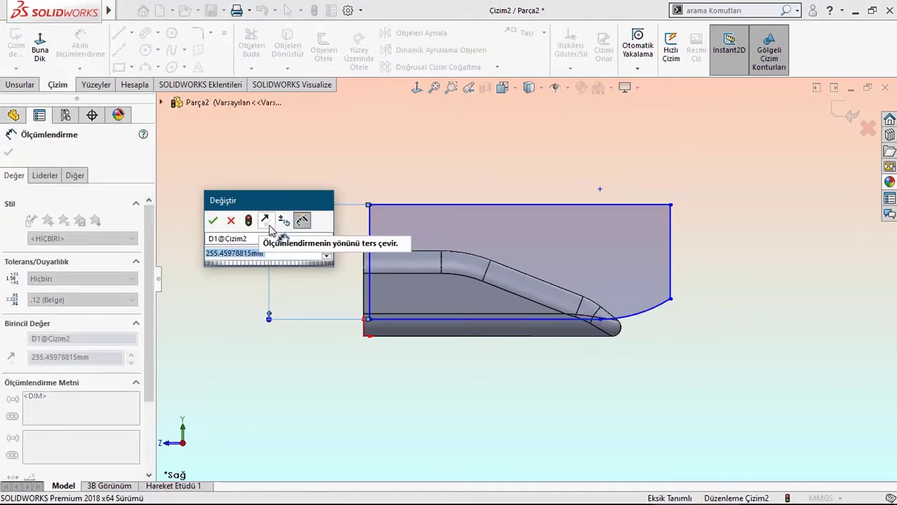
pyautogui.write('190')
pyautogui.press('Return')
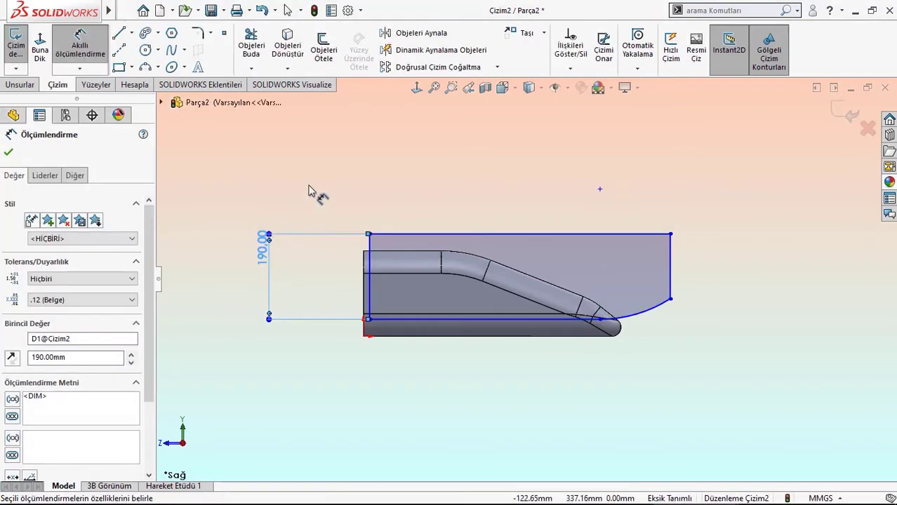
pyautogui.click(311, 194)
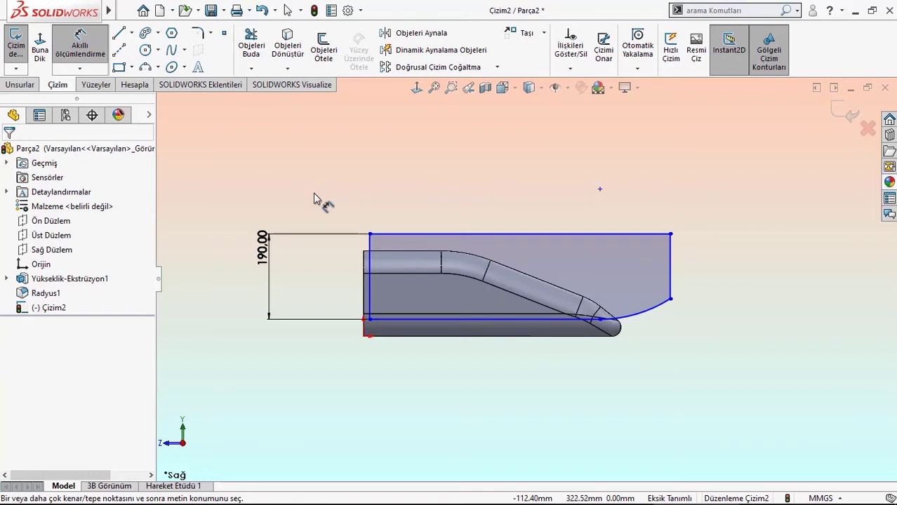
pyautogui.click(369, 234)
pyautogui.click(363, 335)
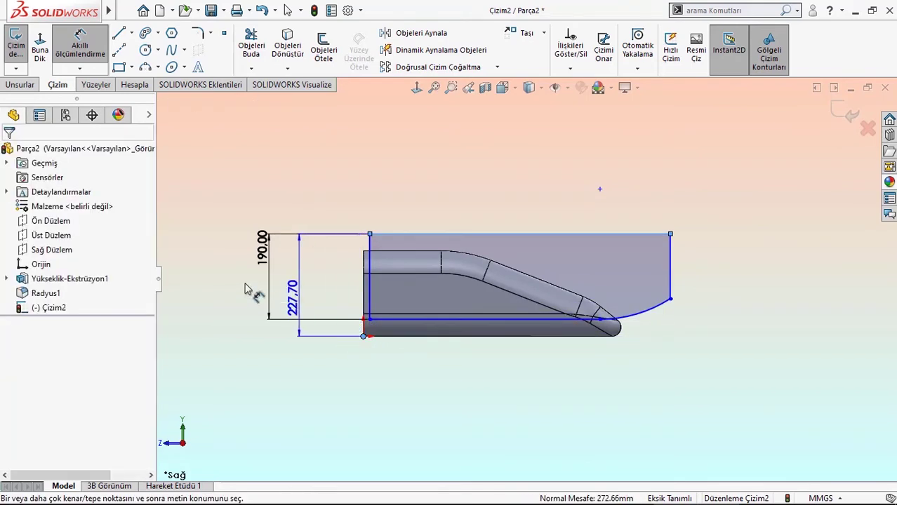
pyautogui.click(217, 290)
pyautogui.write('240')
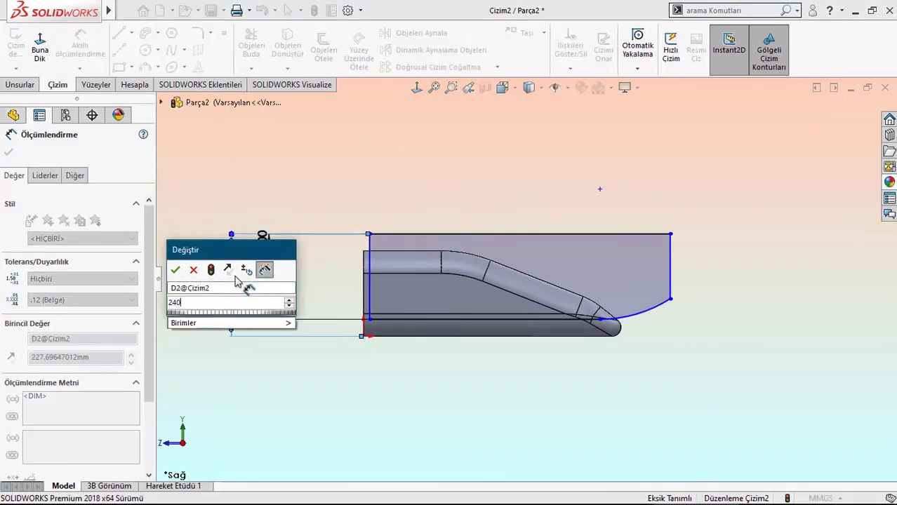
pyautogui.press('Return')
pyautogui.click(365, 211)
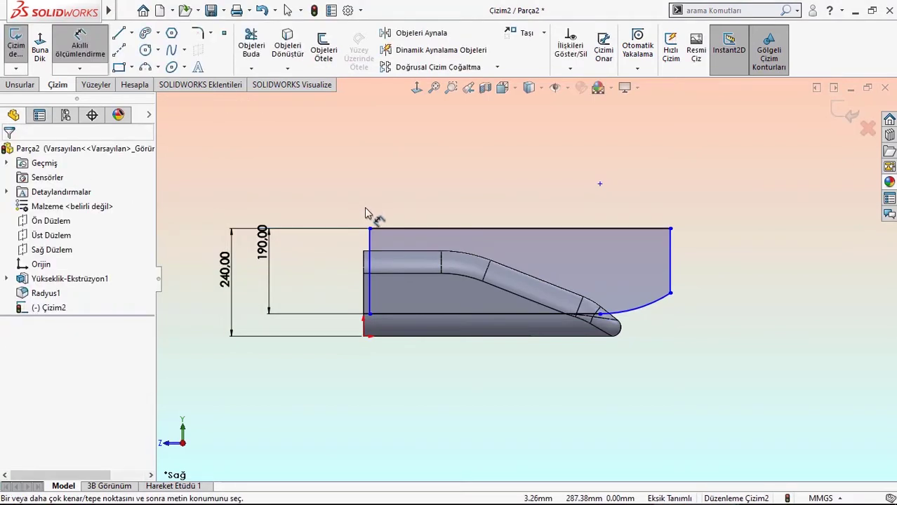
# Set the left line's offset from the origin to 5 and the top width to 700.
pyautogui.click(370, 291)
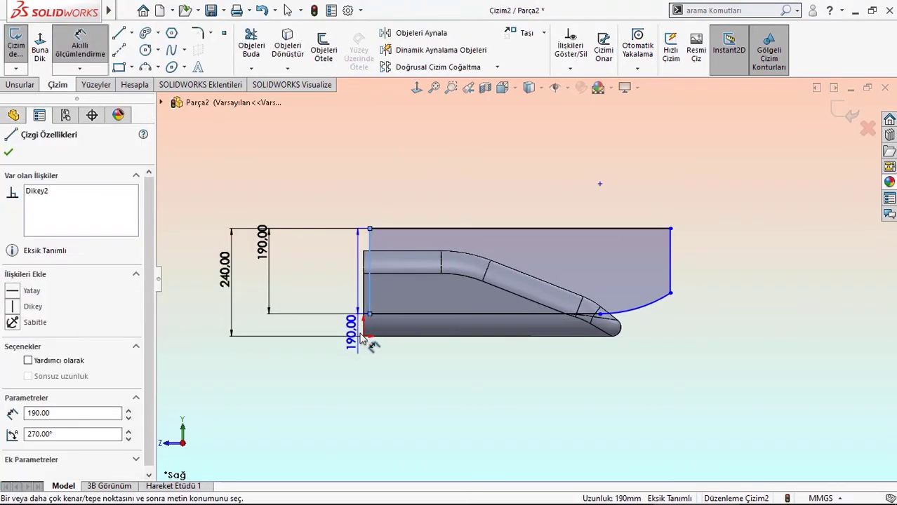
pyautogui.click(364, 336)
pyautogui.click(368, 165)
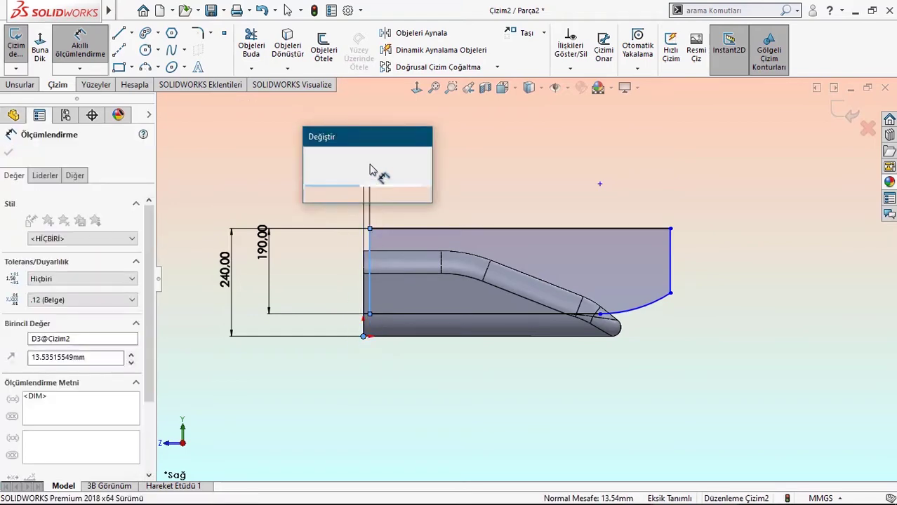
pyautogui.write('5')
pyautogui.press('Return')
pyautogui.press('Escape')
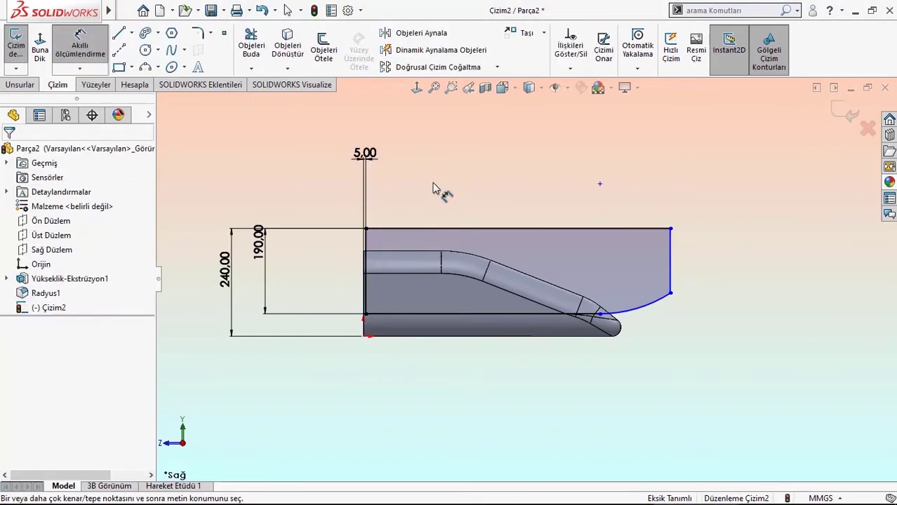
pyautogui.click(468, 228)
pyautogui.click(491, 148)
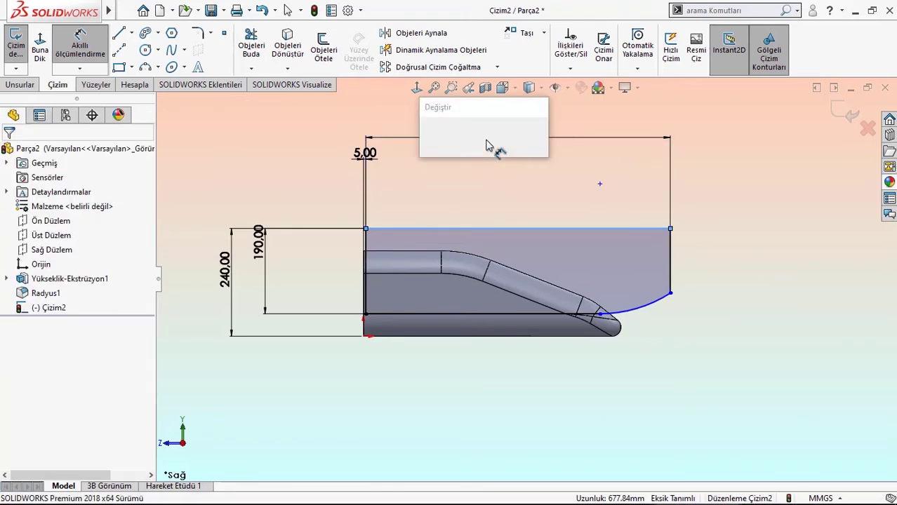
pyautogui.write('700')
pyautogui.press('Return')
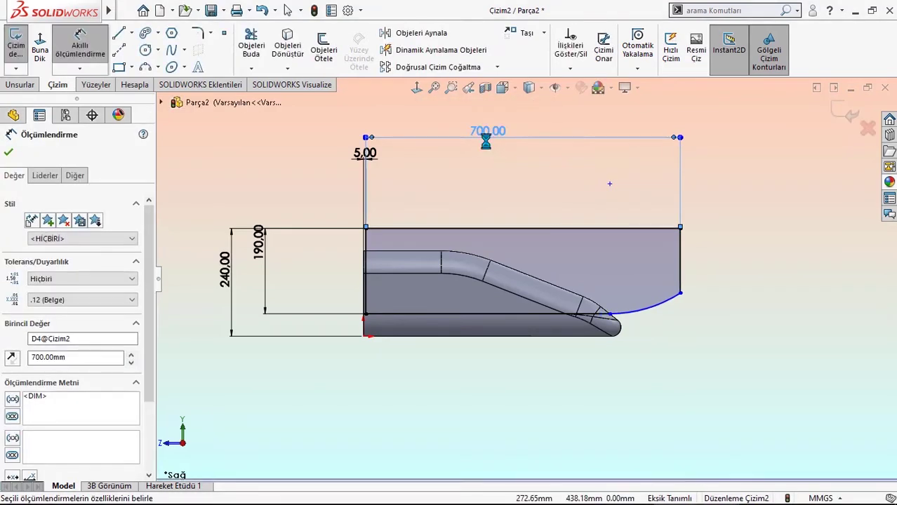
pyautogui.press('Escape')
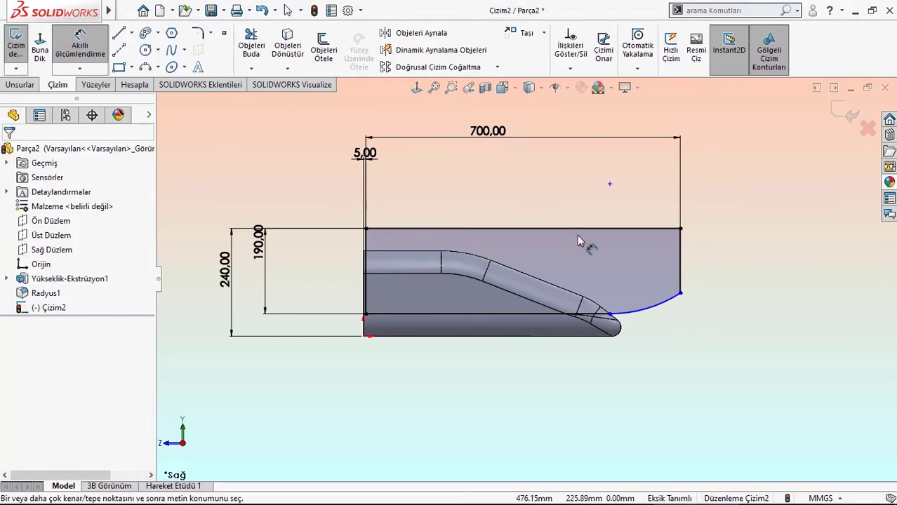
# Dimension the right vertical edge to 147 and the bottom line to 540.
pyautogui.click(681, 255)
pyautogui.click(744, 254)
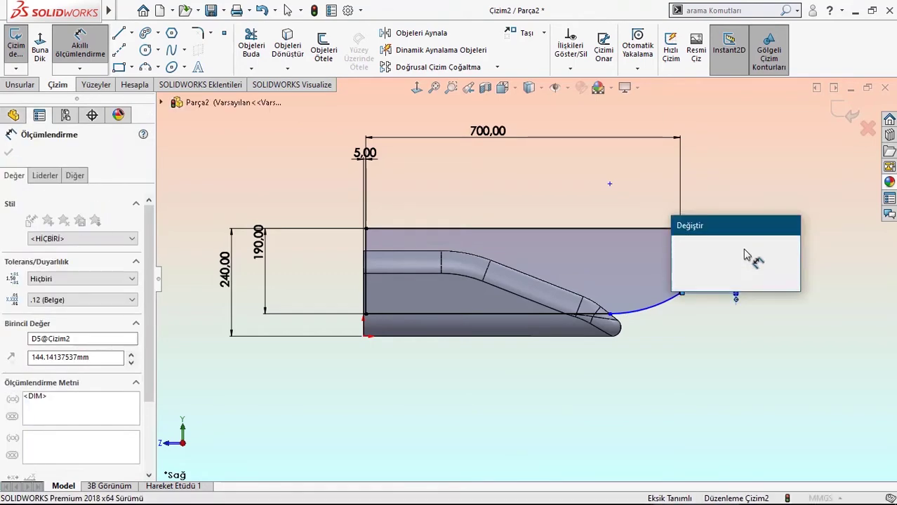
pyautogui.write('147')
pyautogui.press('Return')
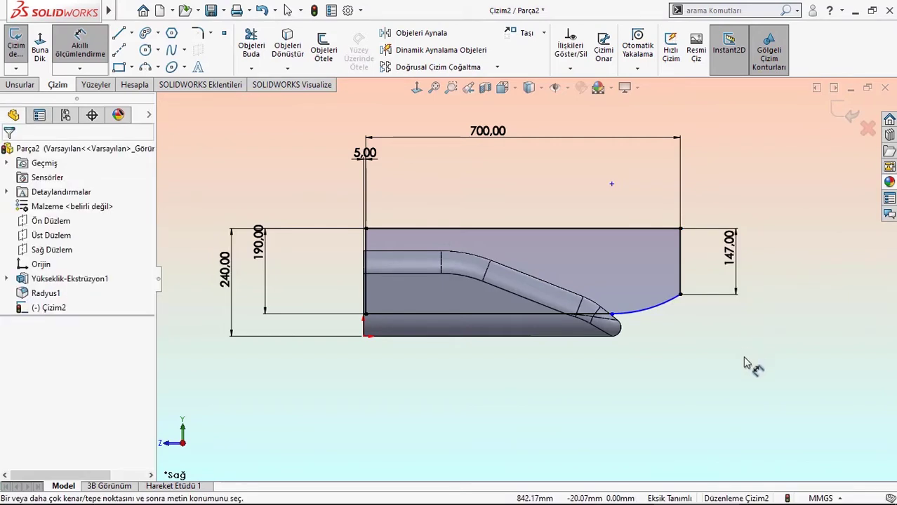
pyautogui.click(484, 315)
pyautogui.click(486, 386)
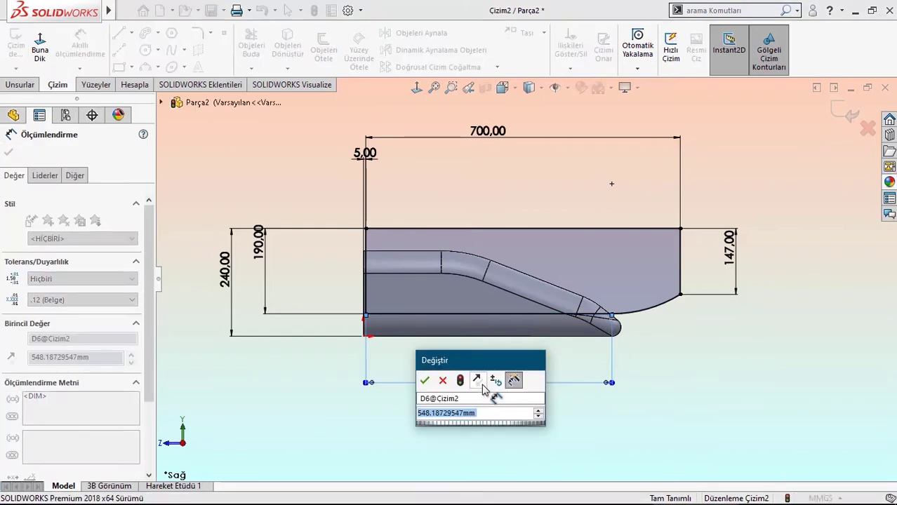
pyautogui.write('540')
pyautogui.press('Return')
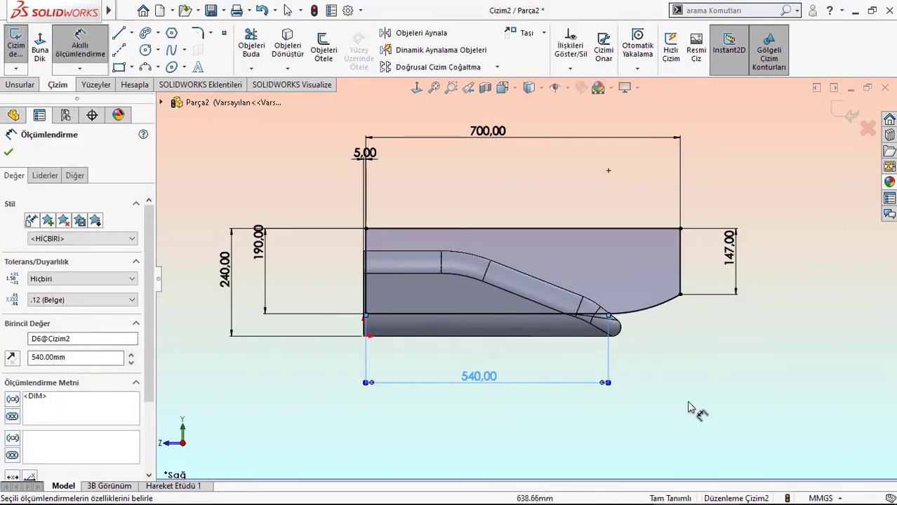
# Give the lower-right arc of Çizim2 an R305 radius dimension.
pyautogui.click(640, 311)
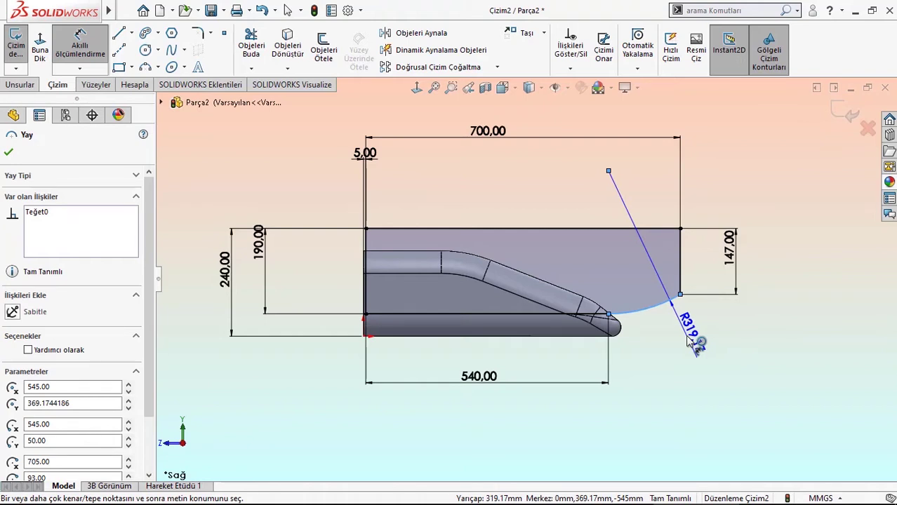
pyautogui.press('Escape')
pyautogui.click(647, 309)
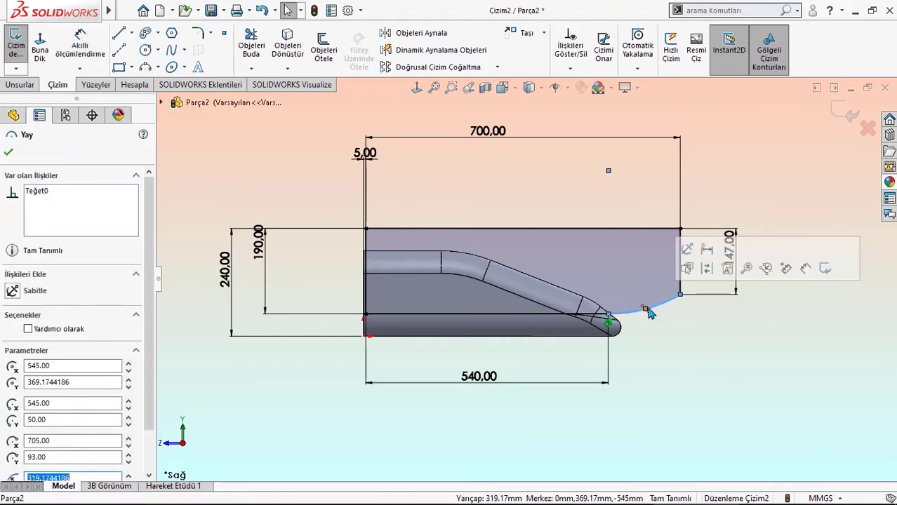
pyautogui.press('Escape')
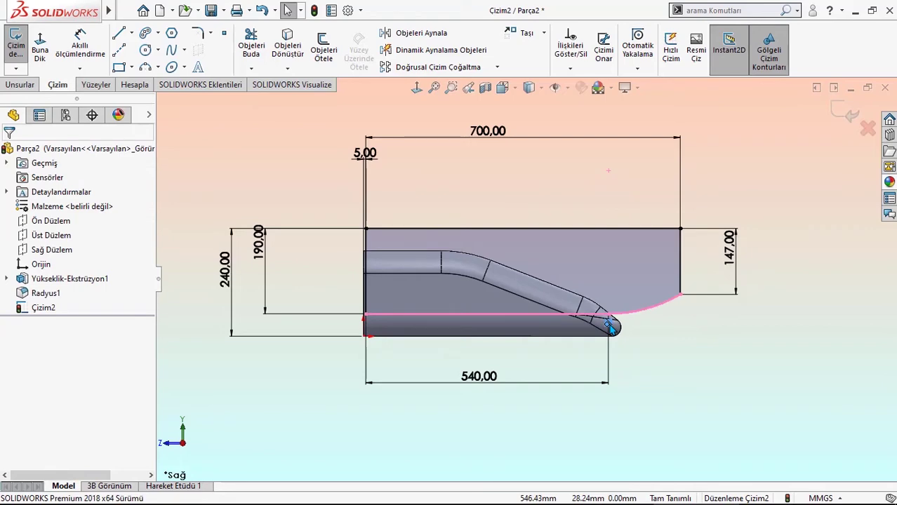
pyautogui.press('d')
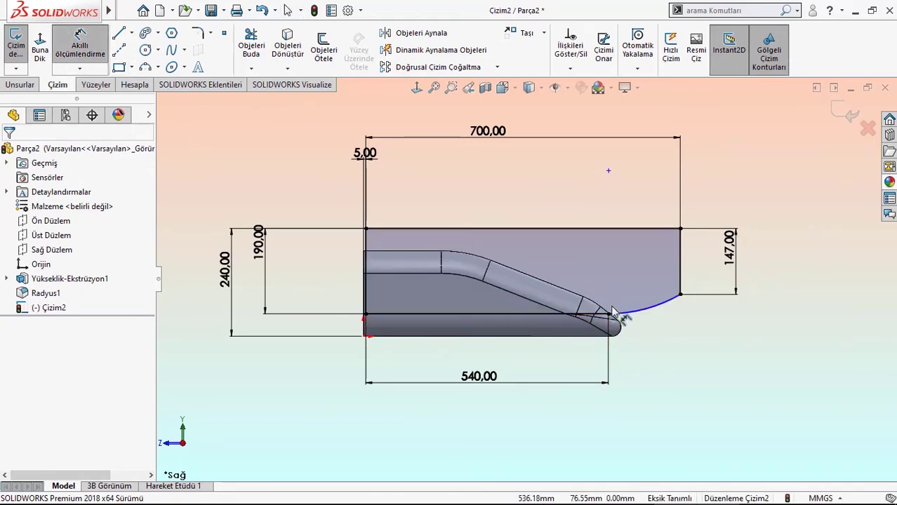
pyautogui.click(626, 317)
pyautogui.click(681, 363)
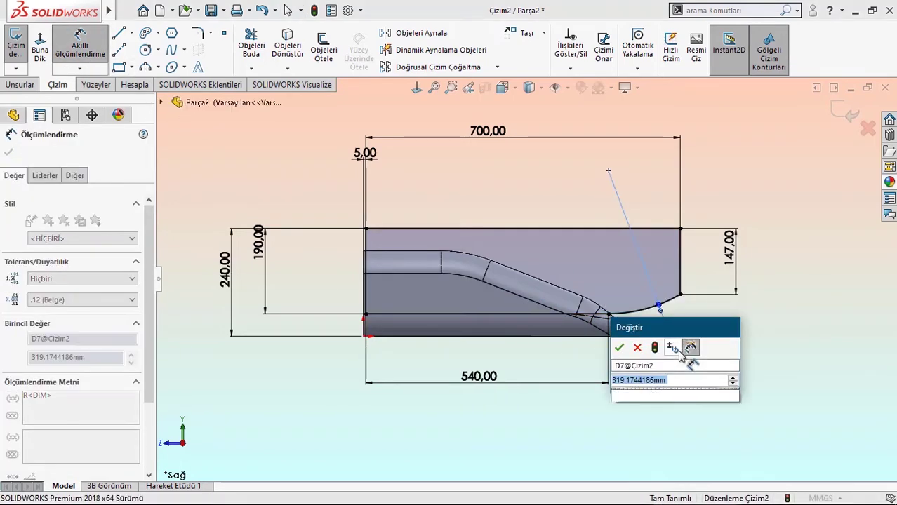
pyautogui.write('305')
pyautogui.press('Return')
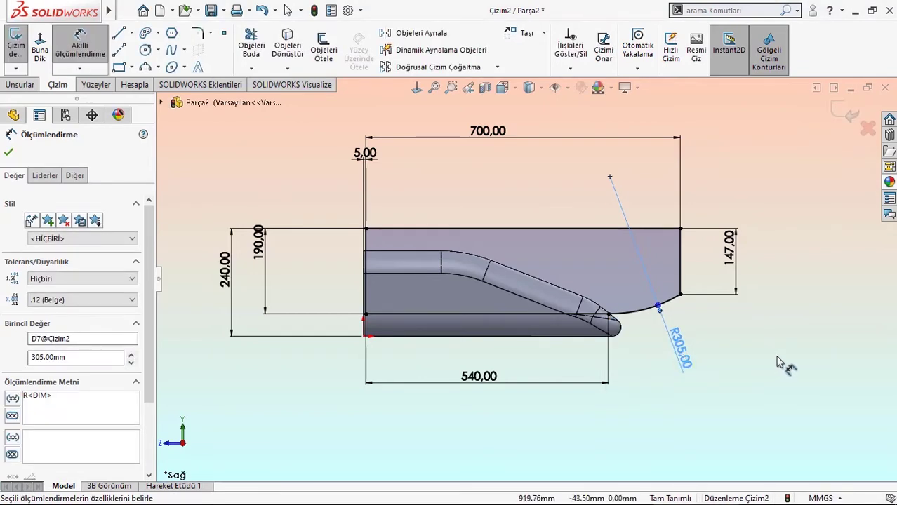
pyautogui.click(784, 365)
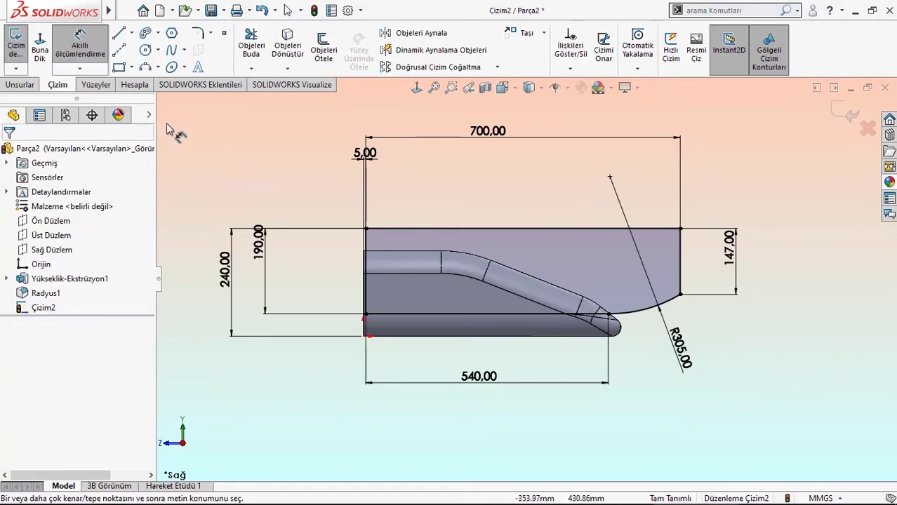
pyautogui.click(21, 84)
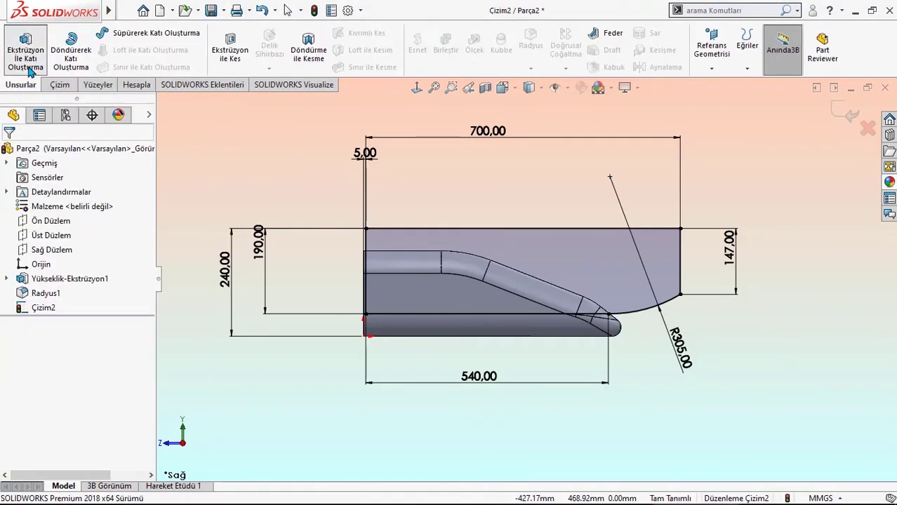
# Extrude Çizim2 300 mm with the Mid Plane end condition to form the end block.
pyautogui.click(25, 51)
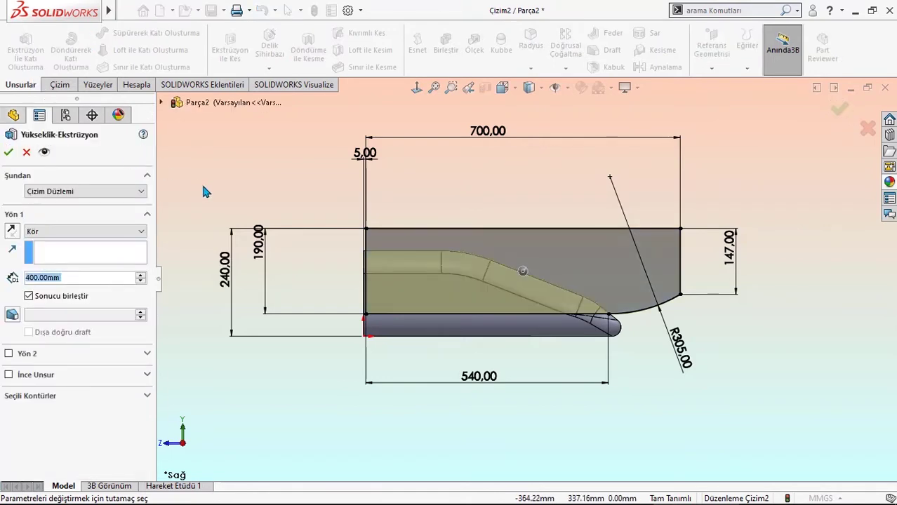
pyautogui.moveTo(198, 180); pyautogui.dragTo(265, 217, button='middle')
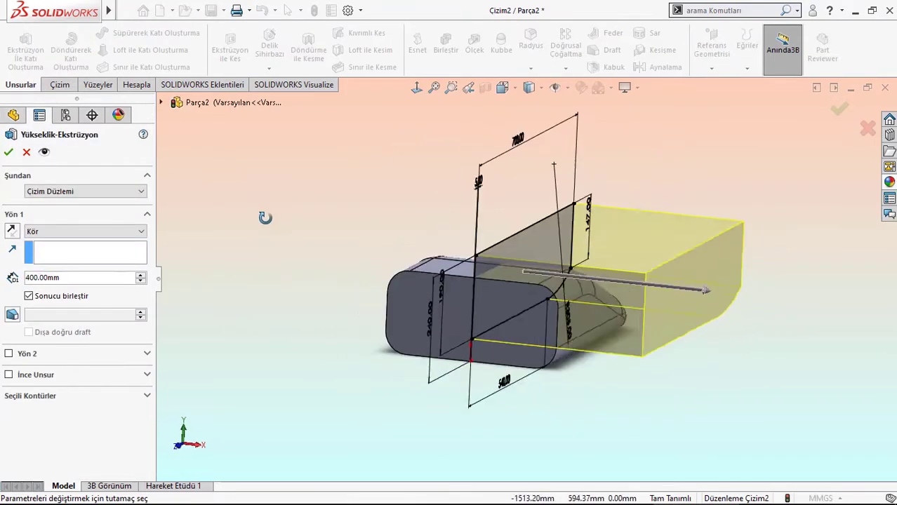
pyautogui.click(77, 231)
pyautogui.click(55, 297)
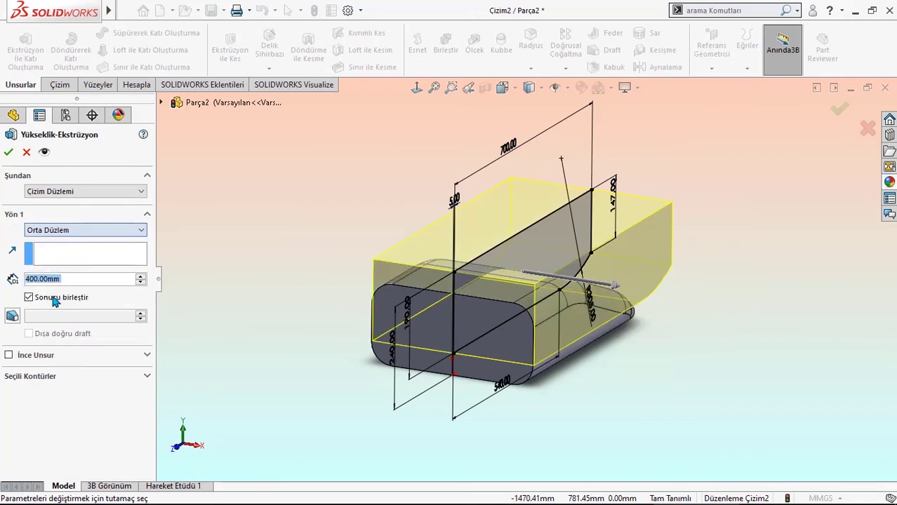
pyautogui.write('300')
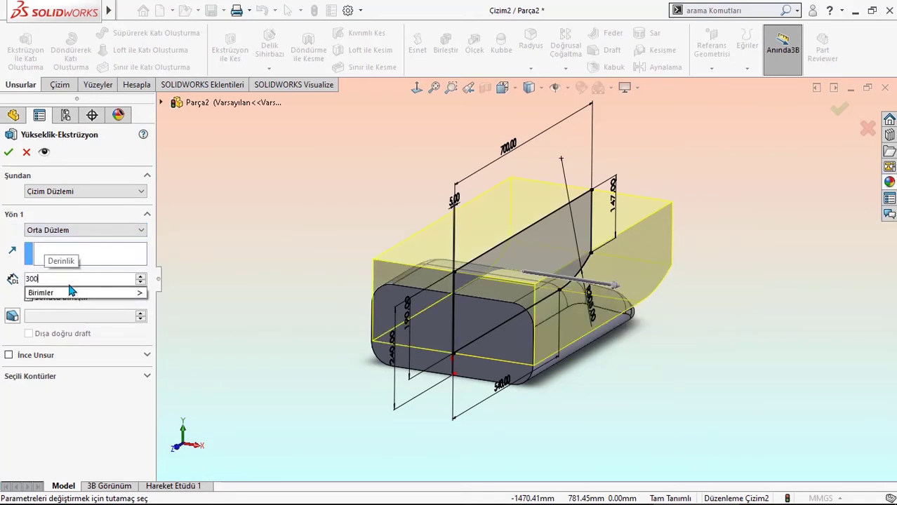
pyautogui.press('Return')
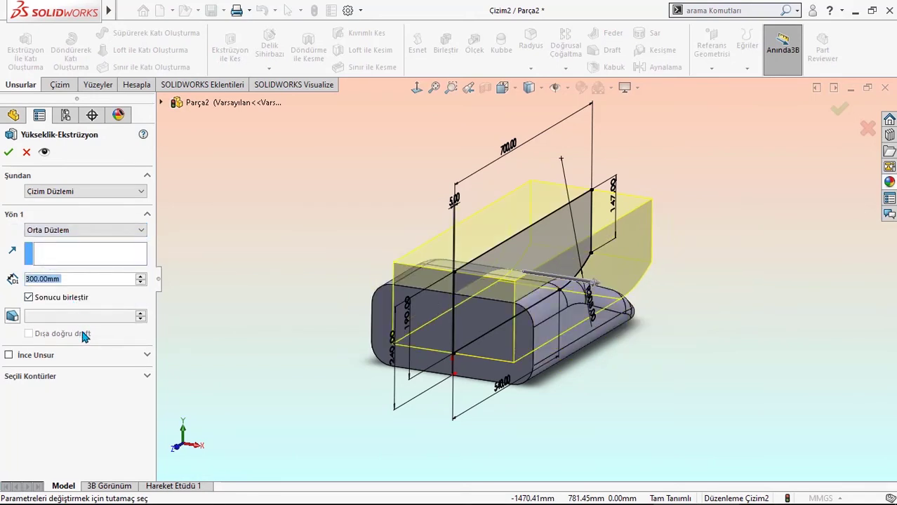
pyautogui.click(8, 151)
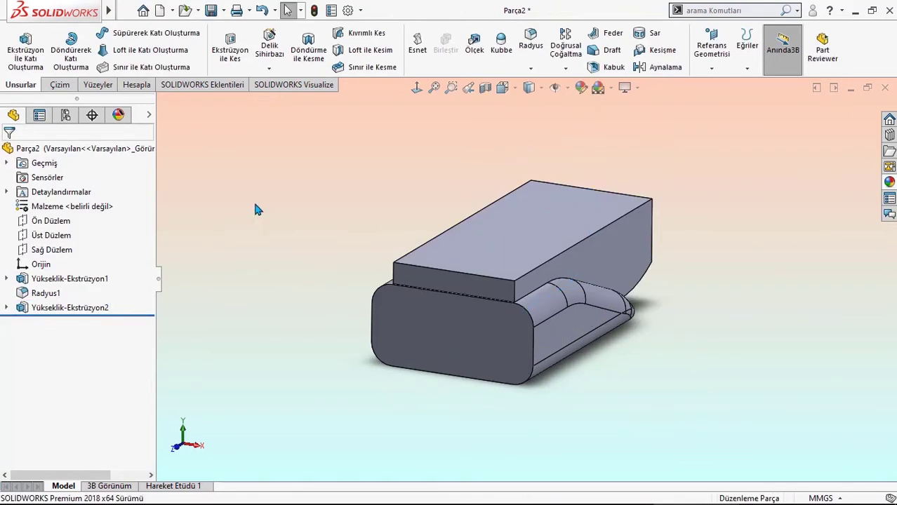
# Select the two inner edges where the end block meets the base for a 50 mm fillet.
pyautogui.moveTo(265, 218)
pyautogui.mouseDown(button='middle')
pyautogui.moveTo(287, 278)
pyautogui.moveTo(265, 248)
pyautogui.mouseUp(button='middle')
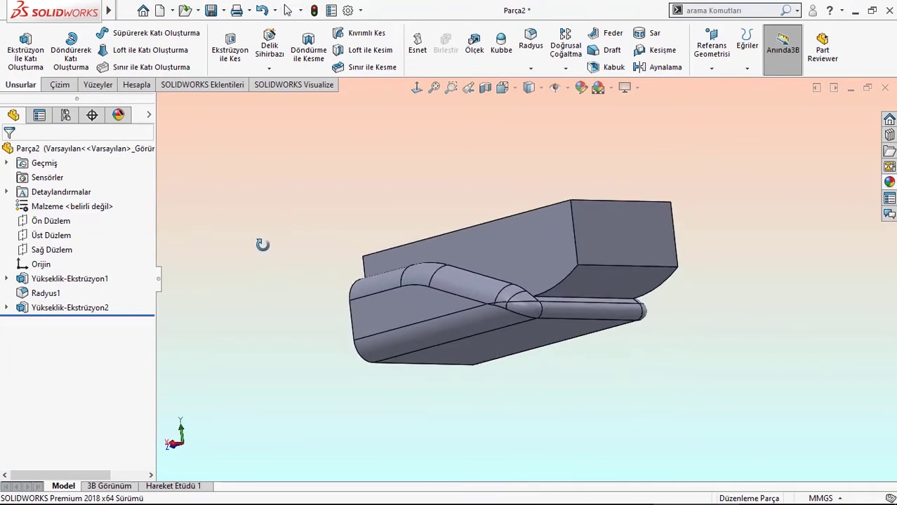
pyautogui.click(530, 43)
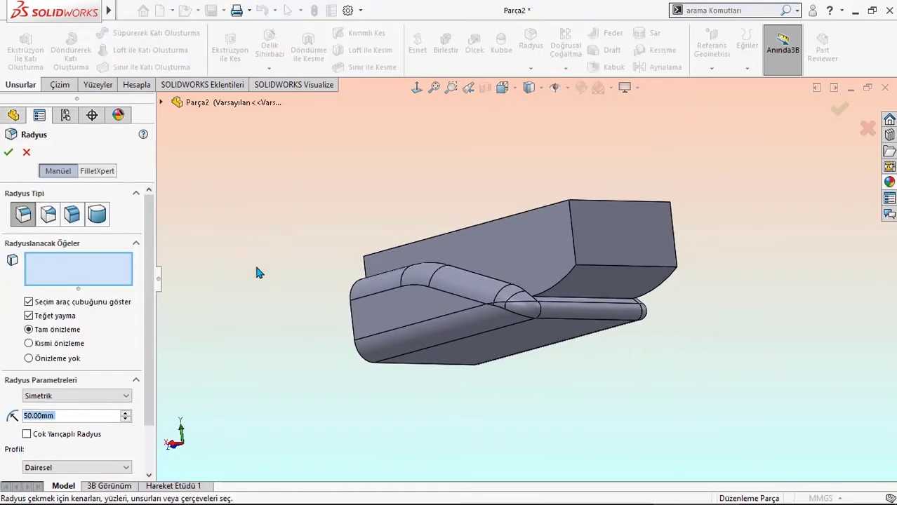
pyautogui.click(564, 278)
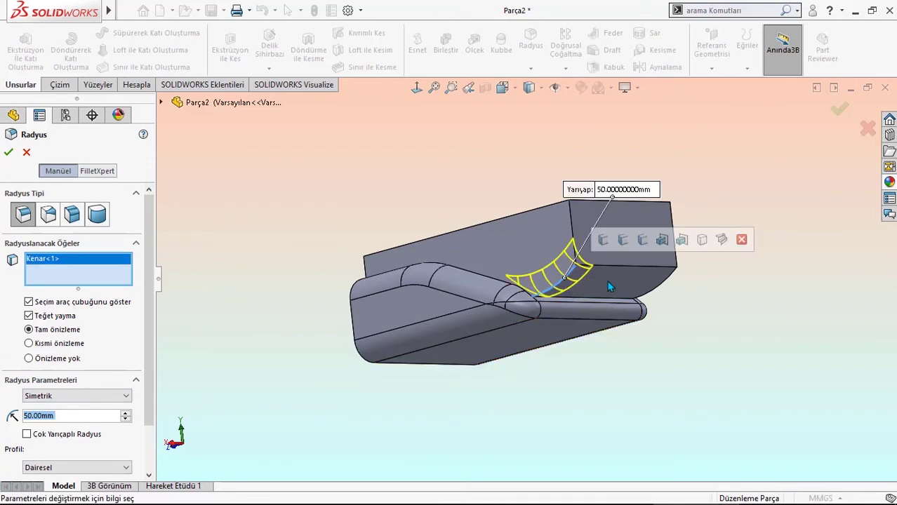
pyautogui.click(665, 284)
# Apply the 50 mm fillet, then round three sloped-channel edges with a 30 mm fillet.
pyautogui.click(7, 154)
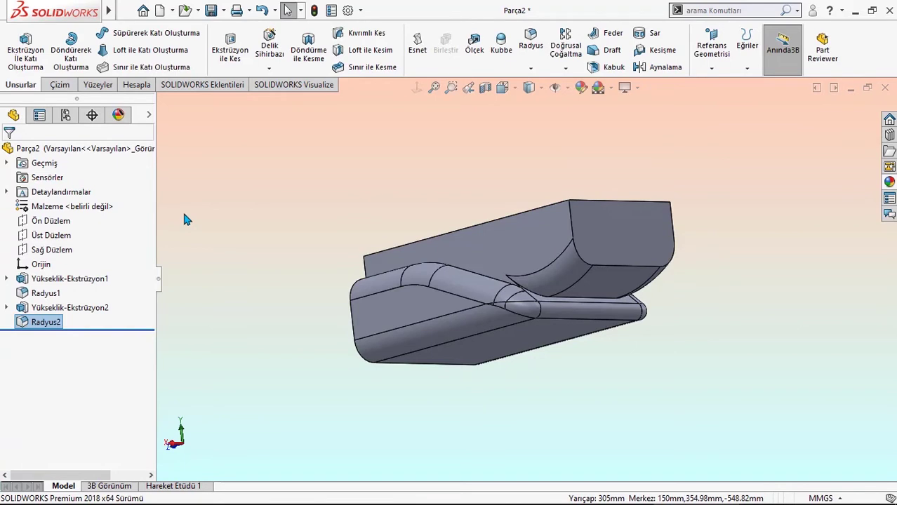
pyautogui.click(234, 202)
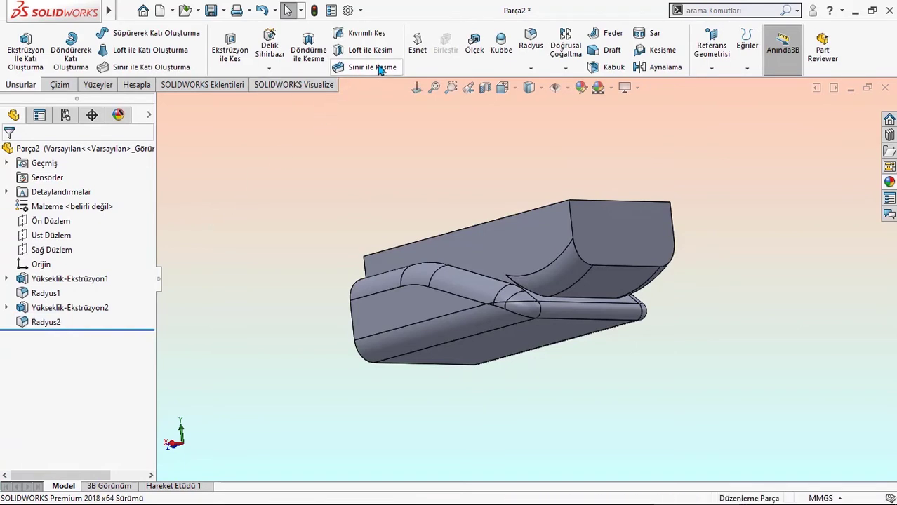
pyautogui.click(527, 44)
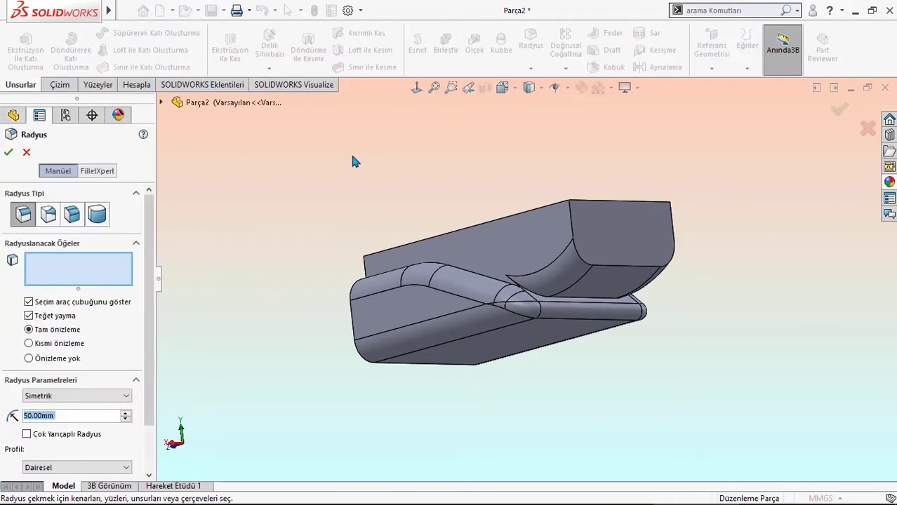
pyautogui.write('30')
pyautogui.press('Return')
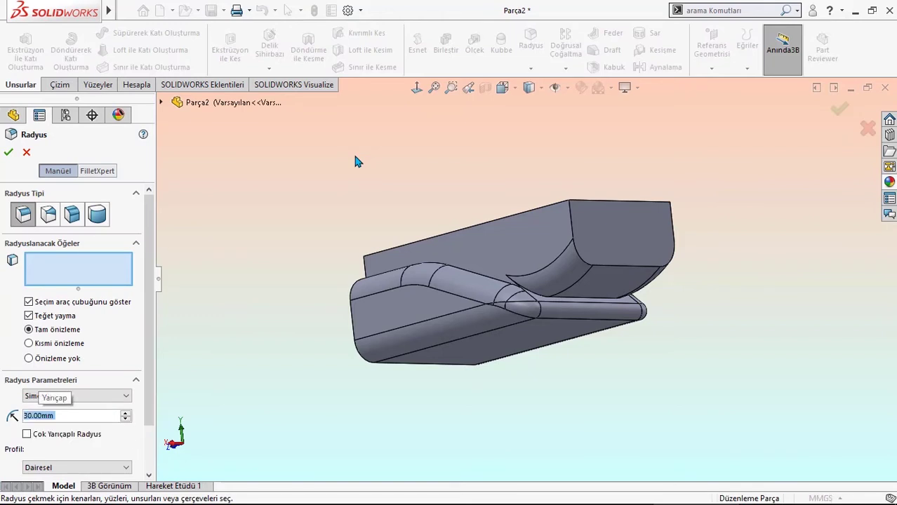
pyautogui.click(480, 275)
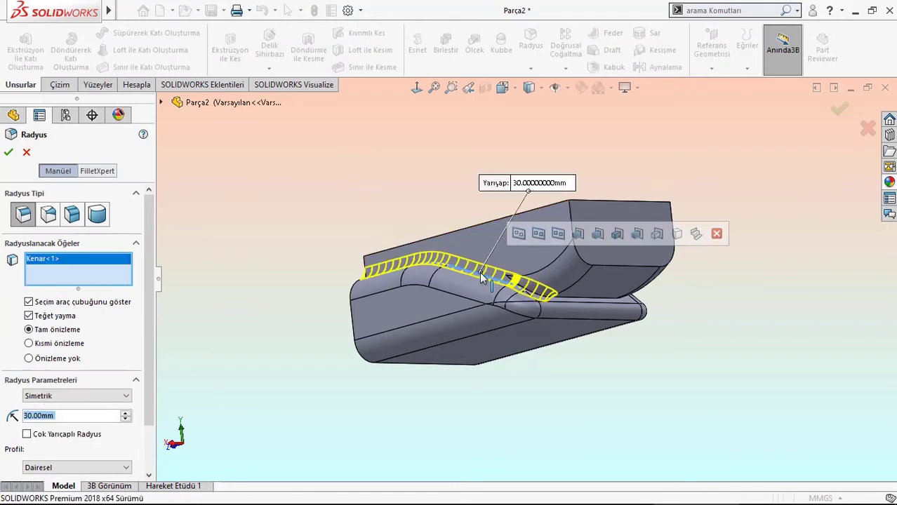
pyautogui.click(593, 302)
pyautogui.moveTo(593, 302); pyautogui.dragTo(467, 321, button='middle')
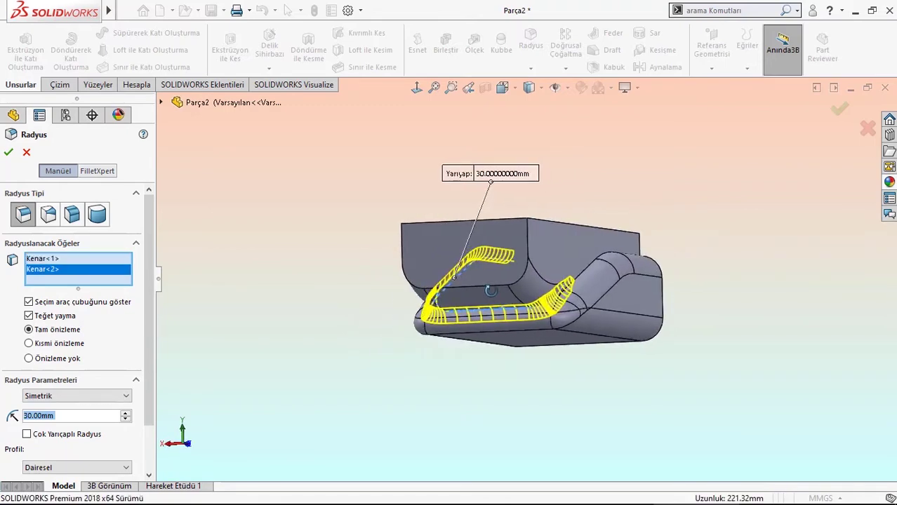
pyautogui.click(569, 282)
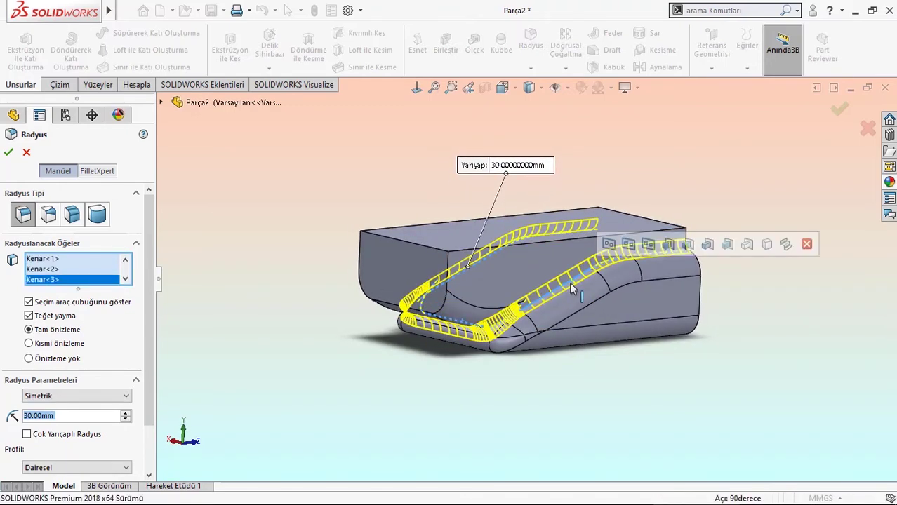
pyautogui.click(9, 155)
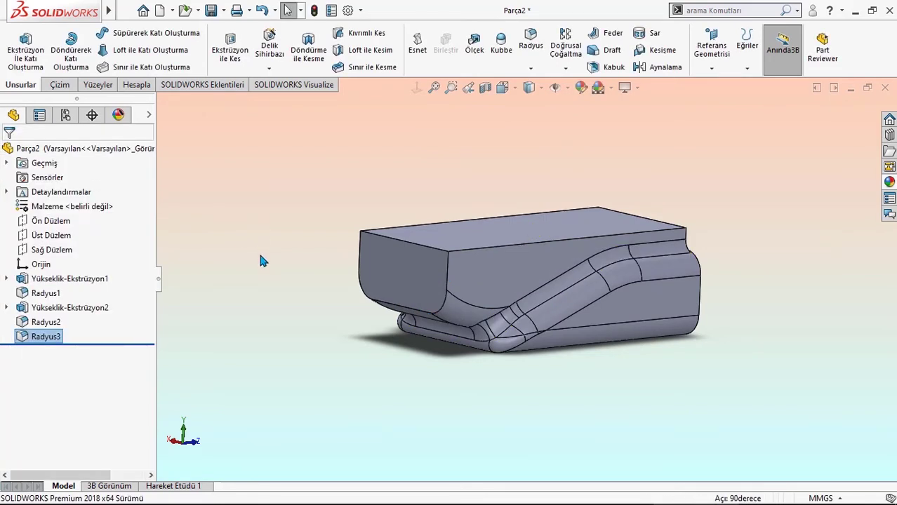
pyautogui.moveTo(310, 301)
pyautogui.mouseDown(button='middle')
pyautogui.moveTo(460, 226)
pyautogui.moveTo(522, 285)
pyautogui.mouseUp(button='middle')
# Draw a corner rectangle in a new sketch on the part's flat base face.
pyautogui.click(522, 284)
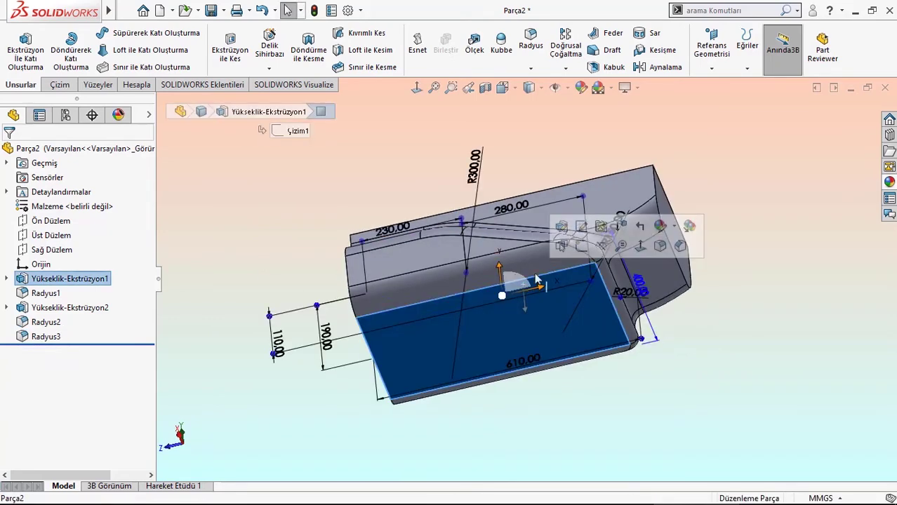
pyautogui.click(575, 249)
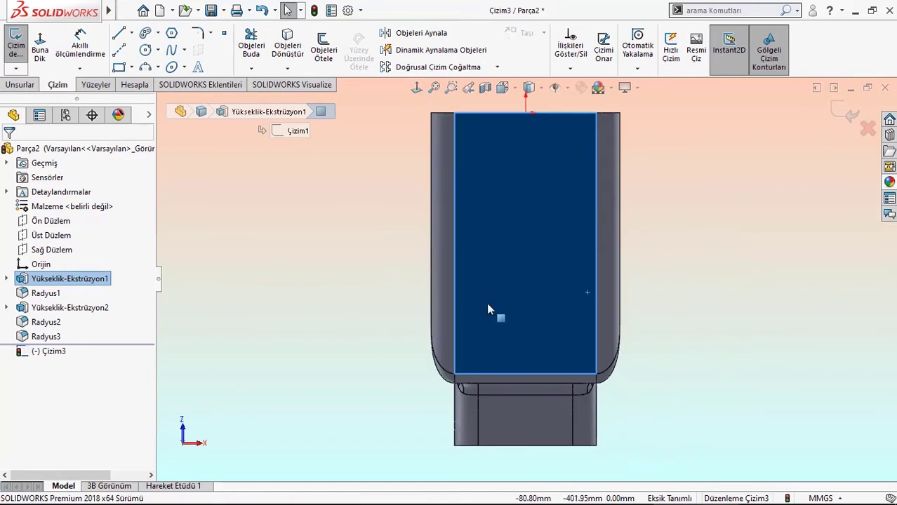
pyautogui.click(123, 71)
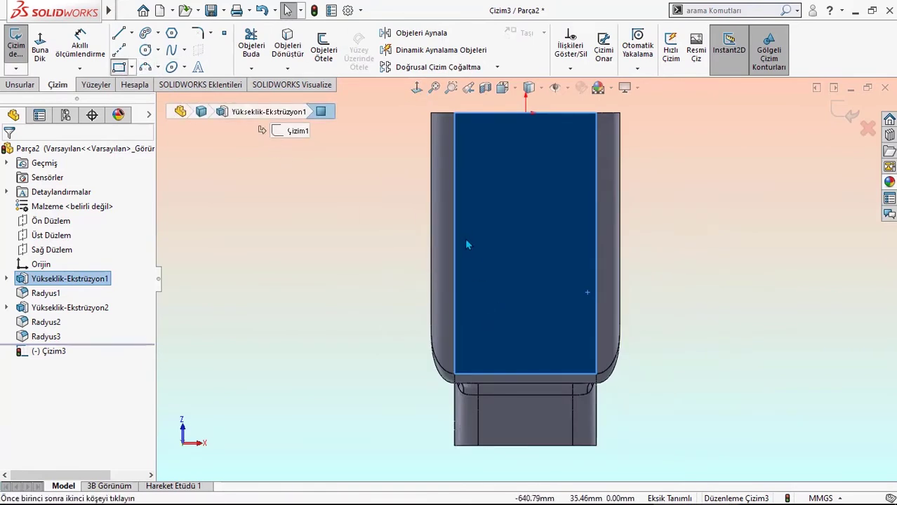
pyautogui.click(440, 206)
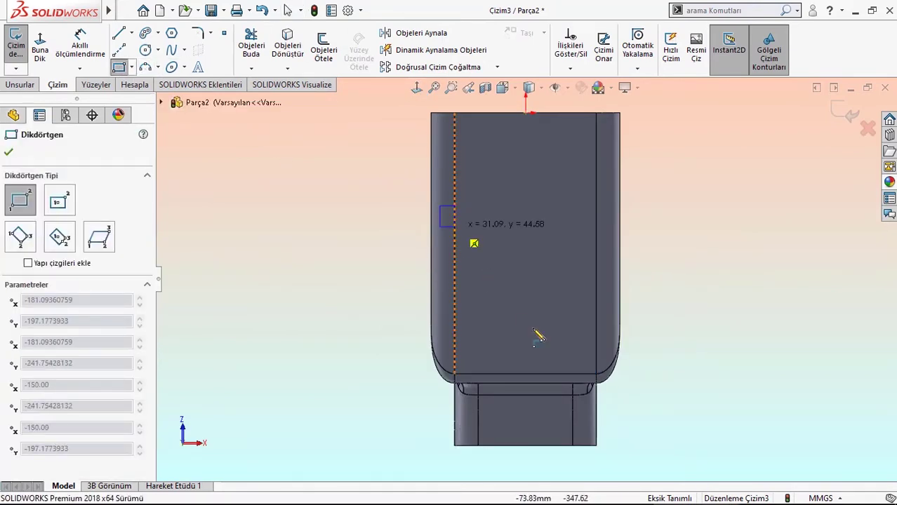
pyautogui.click(600, 379)
# Dimension the rectangle's left edge to a 380 mm height.
pyautogui.moveTo(370, 407); pyautogui.dragTo(357, 323, button='right')
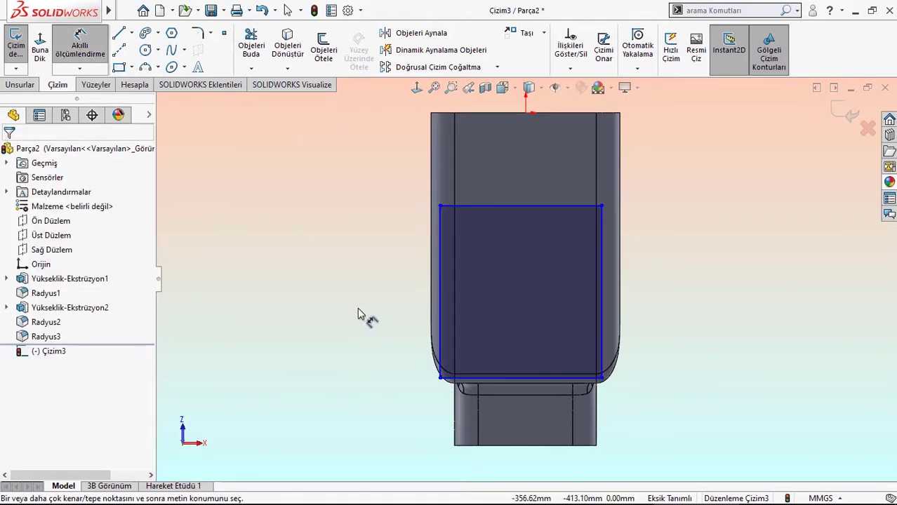
pyautogui.click(438, 288)
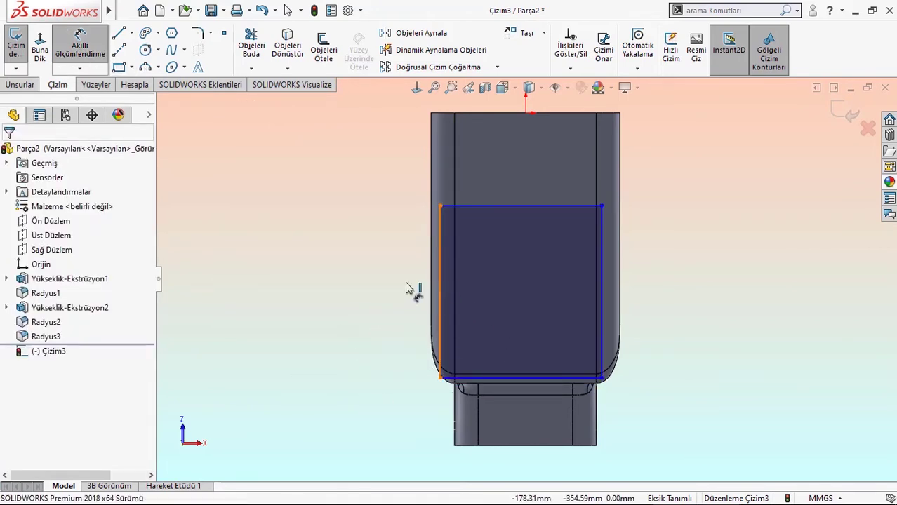
pyautogui.click(367, 286)
pyautogui.write('380')
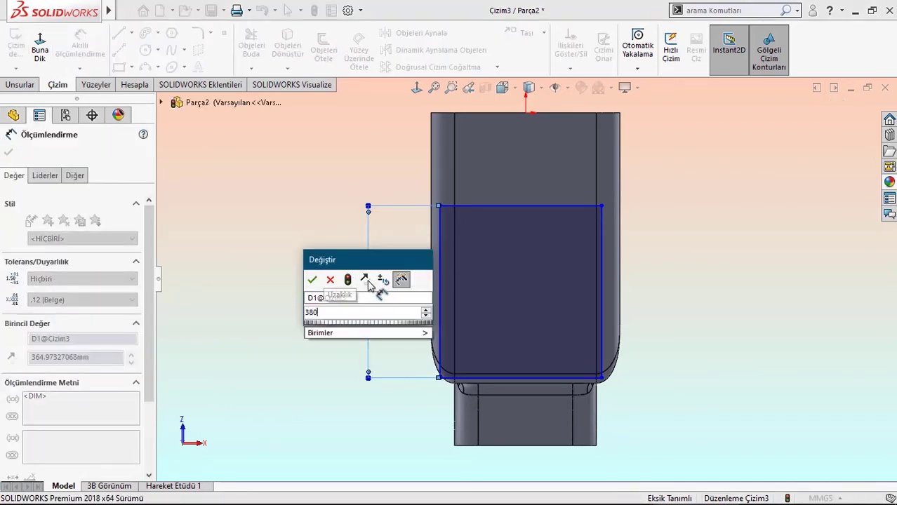
pyautogui.press('Return')
pyautogui.click(300, 282)
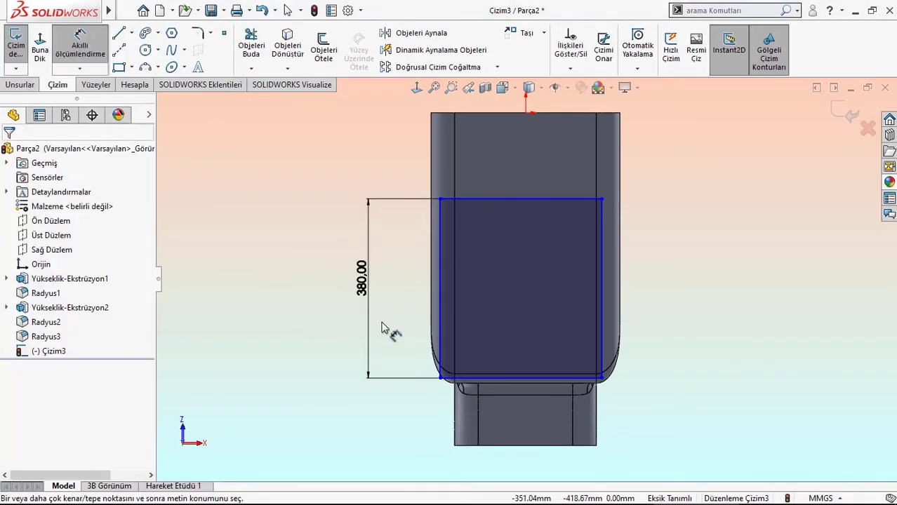
# Place the rectangle 550 mm from the origin and set its width to 350 mm.
pyautogui.click(487, 380)
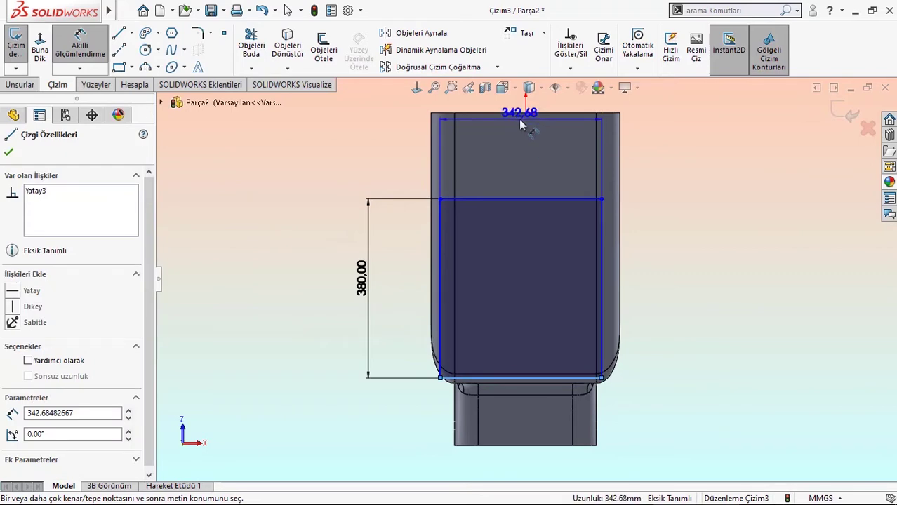
pyautogui.click(525, 112)
pyautogui.click(308, 207)
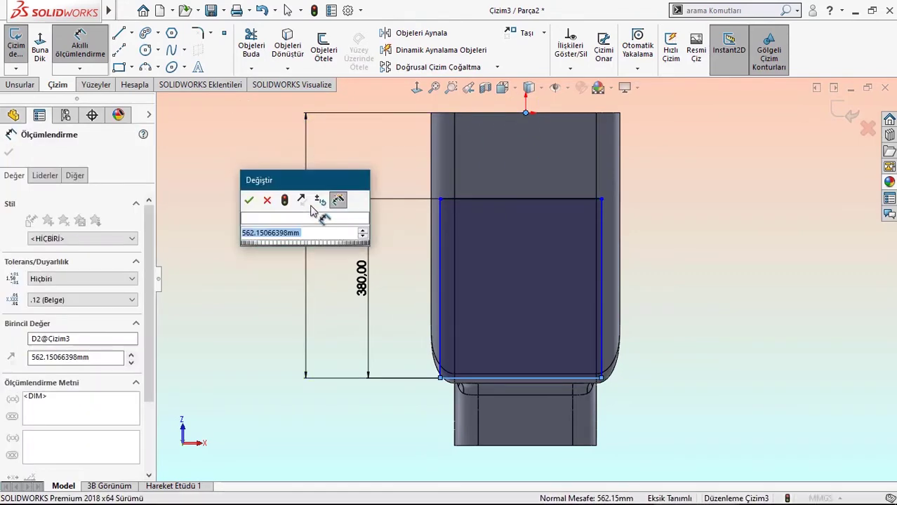
pyautogui.write('550')
pyautogui.press('Return')
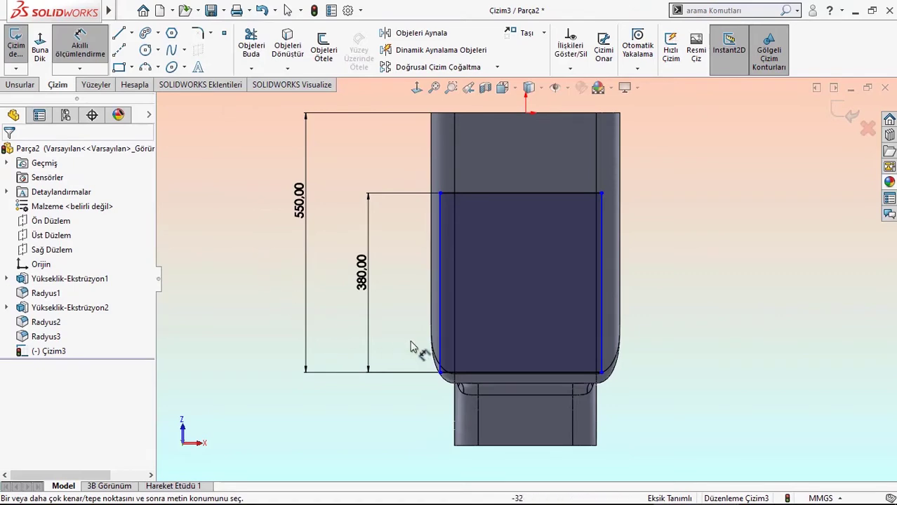
pyautogui.click(456, 373)
pyautogui.click(505, 412)
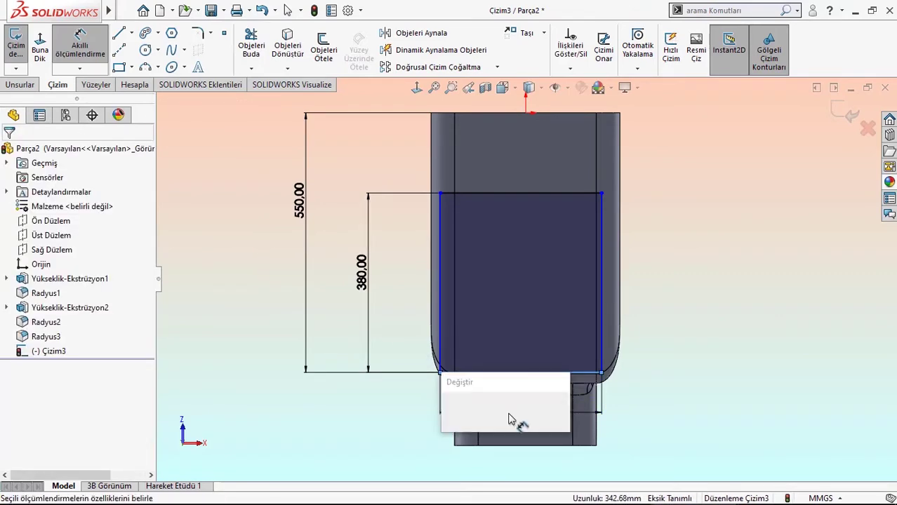
pyautogui.write('350')
pyautogui.press('Return')
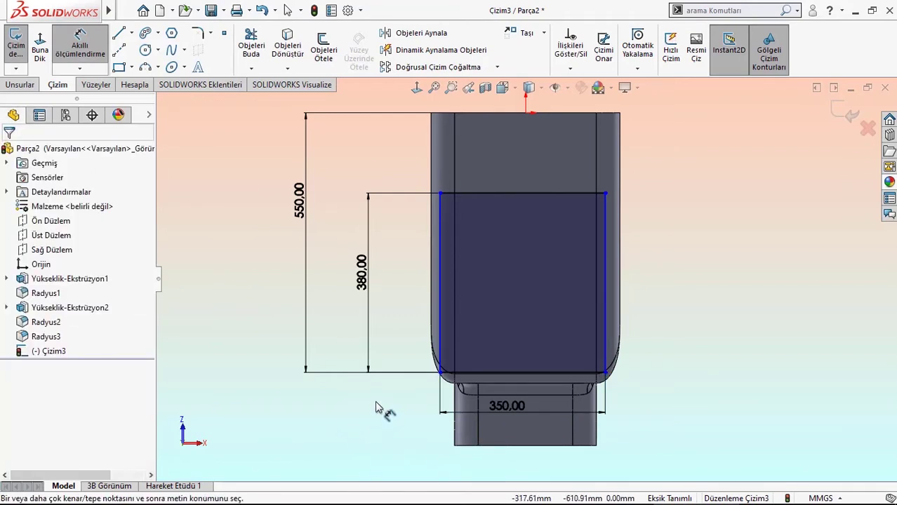
# Add a vertical centerline from the origin to the rectangle's top midpoint.
pyautogui.click(121, 52)
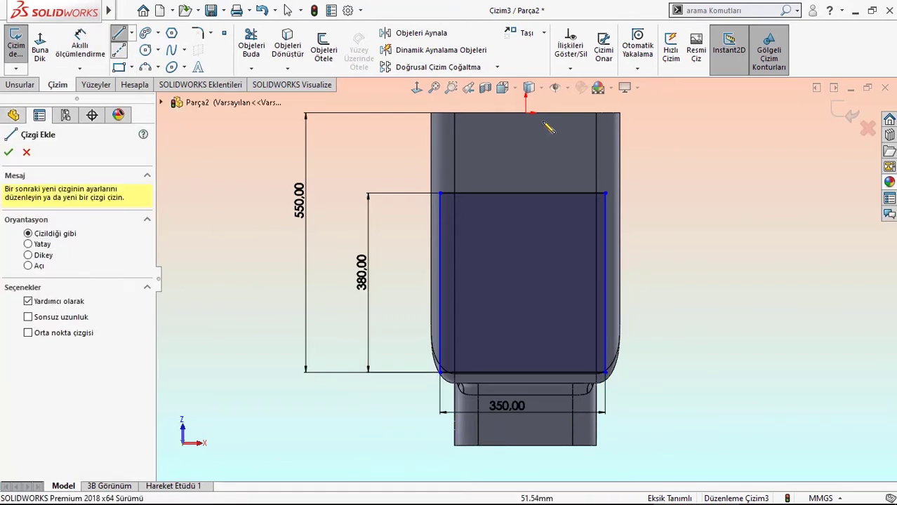
pyautogui.click(525, 113)
pyautogui.click(522, 192)
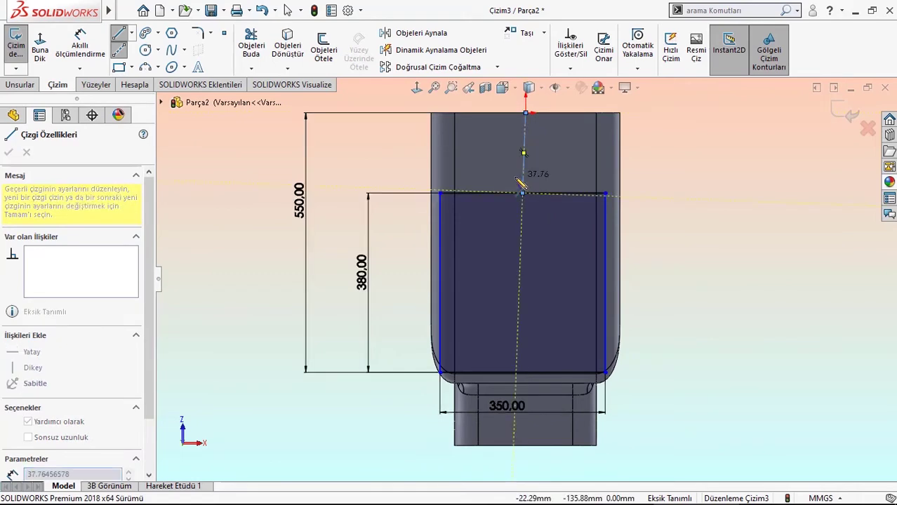
pyautogui.click(525, 164)
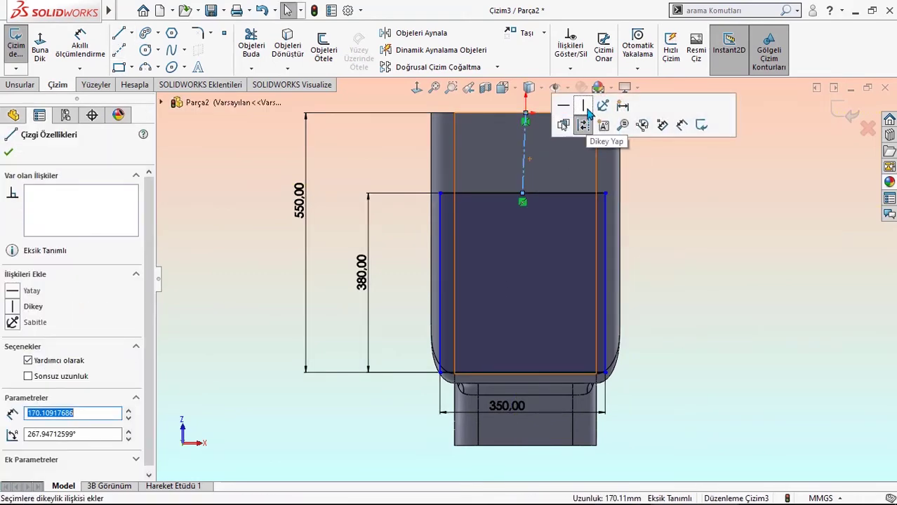
pyautogui.click(563, 125)
pyautogui.click(370, 149)
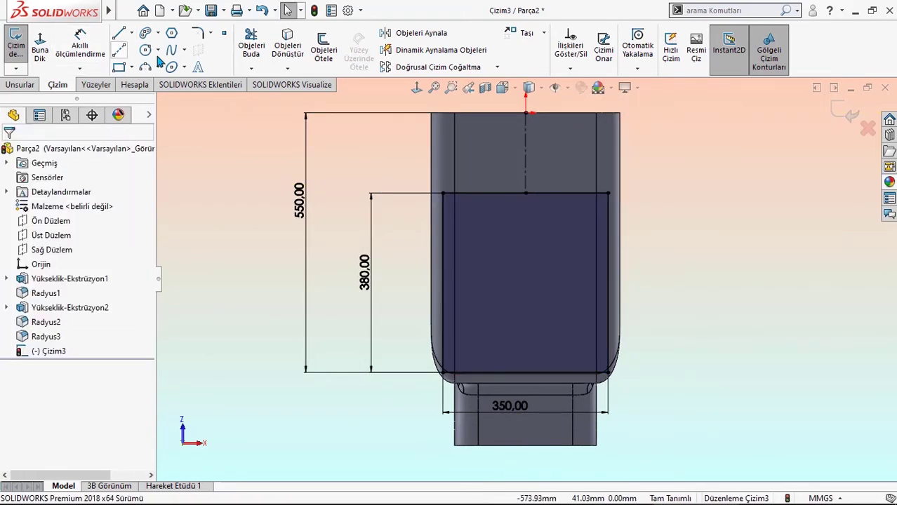
# Round all four rectangle corners with 20 mm sketch fillets and view the part in 3D.
pyautogui.click(199, 35)
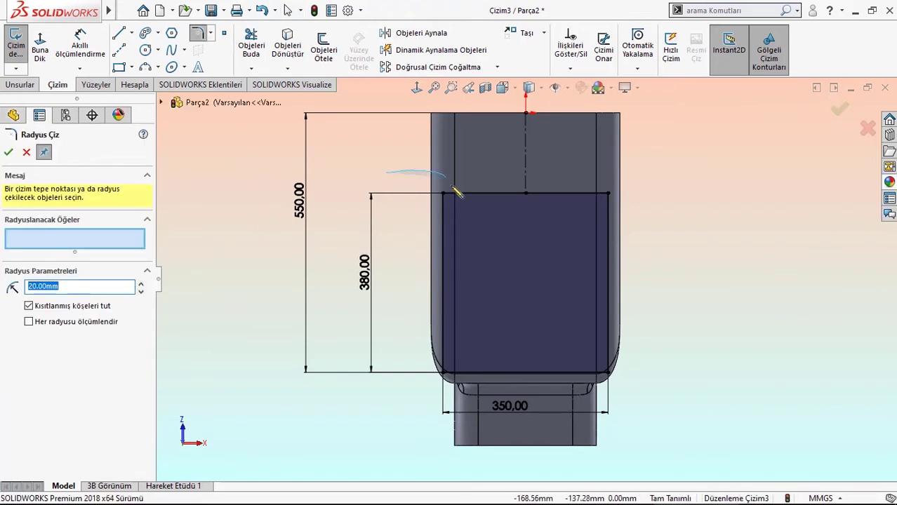
pyautogui.moveTo(455, 191); pyautogui.dragTo(419, 416)
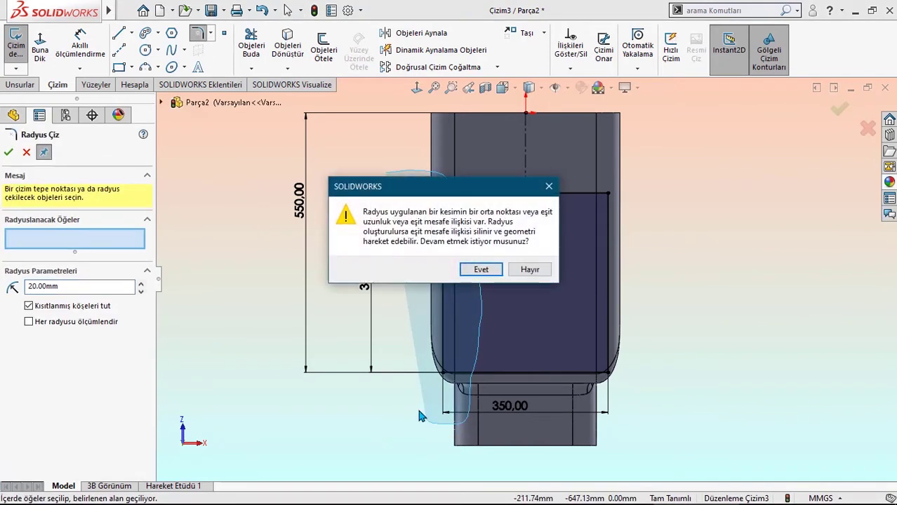
pyautogui.click(481, 270)
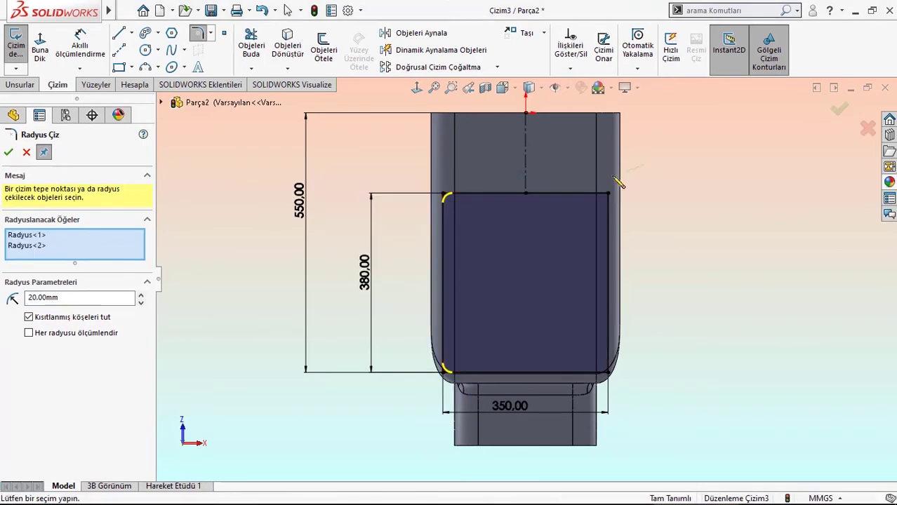
pyautogui.moveTo(615, 180); pyautogui.dragTo(657, 369)
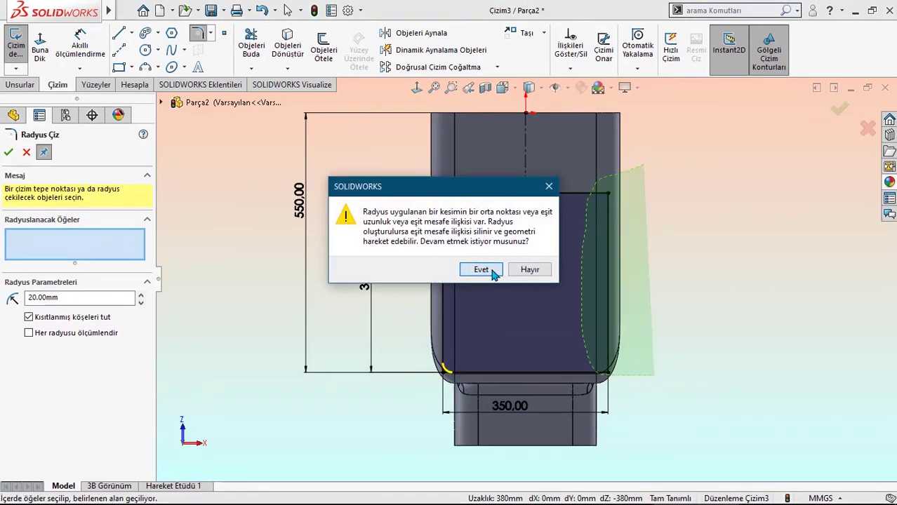
pyautogui.click(491, 272)
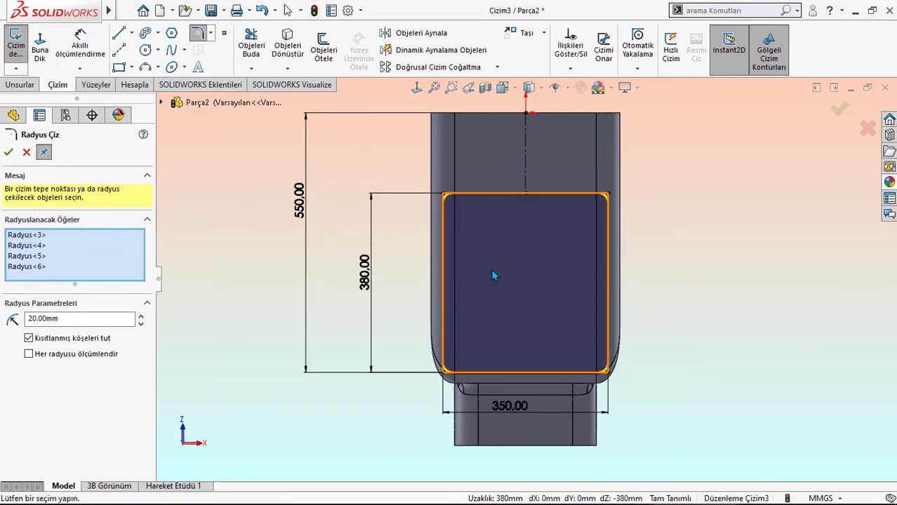
pyautogui.click(10, 154)
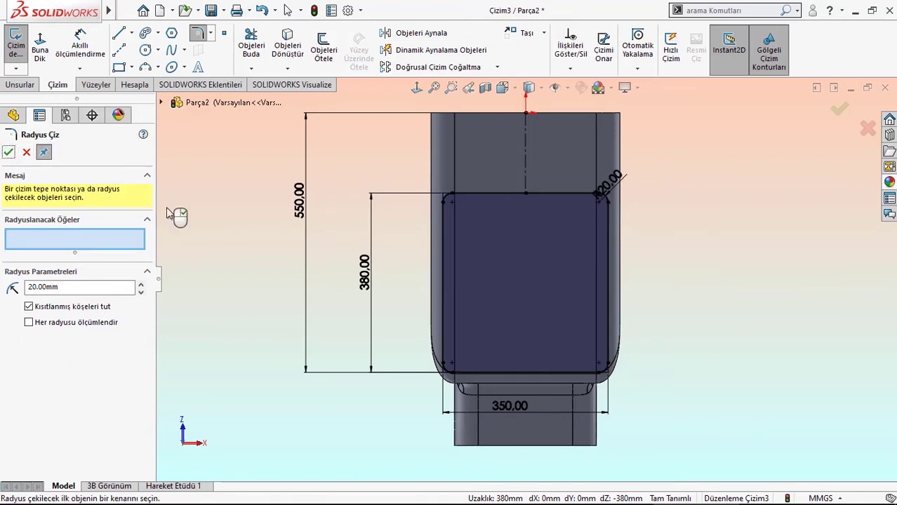
pyautogui.click(7, 153)
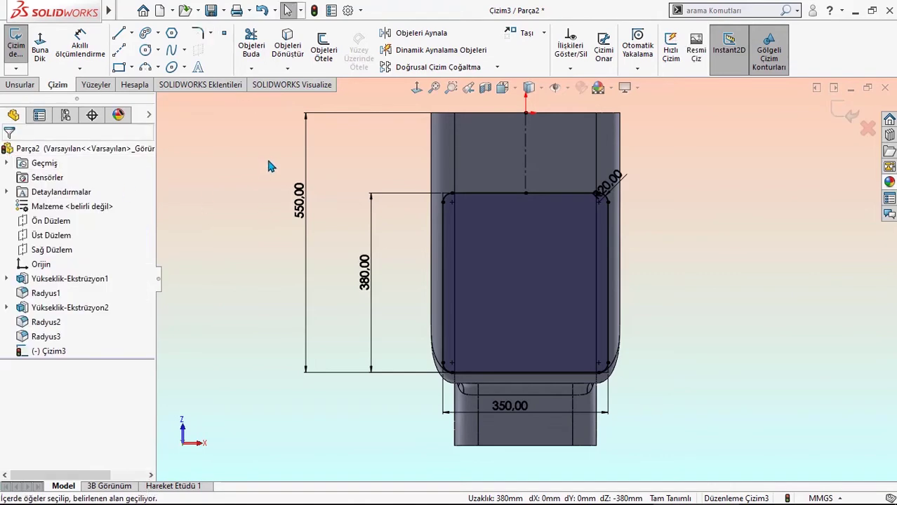
pyautogui.moveTo(266, 156)
pyautogui.mouseDown(button='middle')
pyautogui.moveTo(245, 347)
pyautogui.moveTo(200, 366)
pyautogui.mouseUp(button='middle')
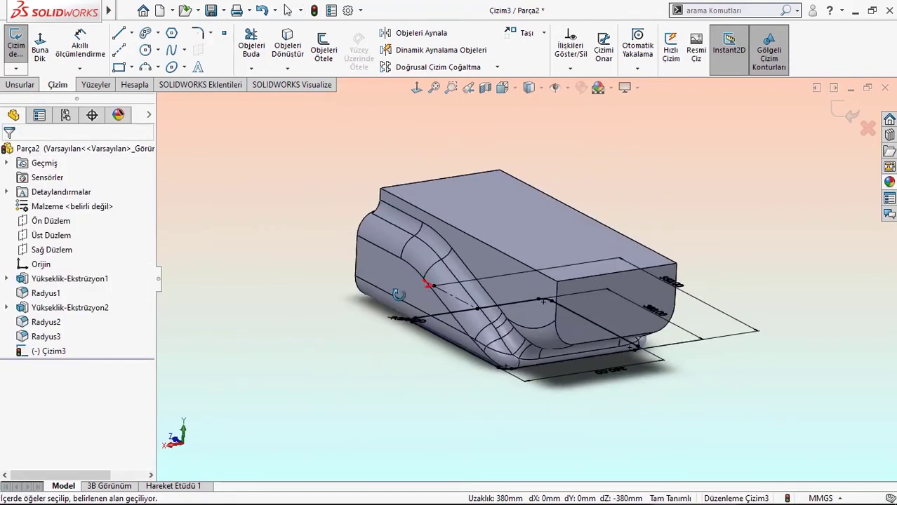
# Extrude the Çizim3 rounded rectangle 40 mm Mid Plane into a raised slab.
pyautogui.click(19, 84)
pyautogui.click(25, 49)
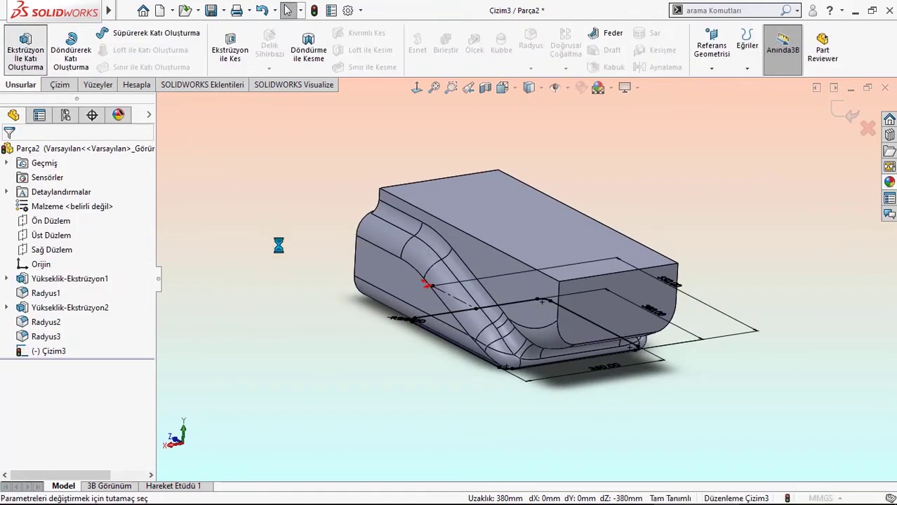
pyautogui.click(44, 234)
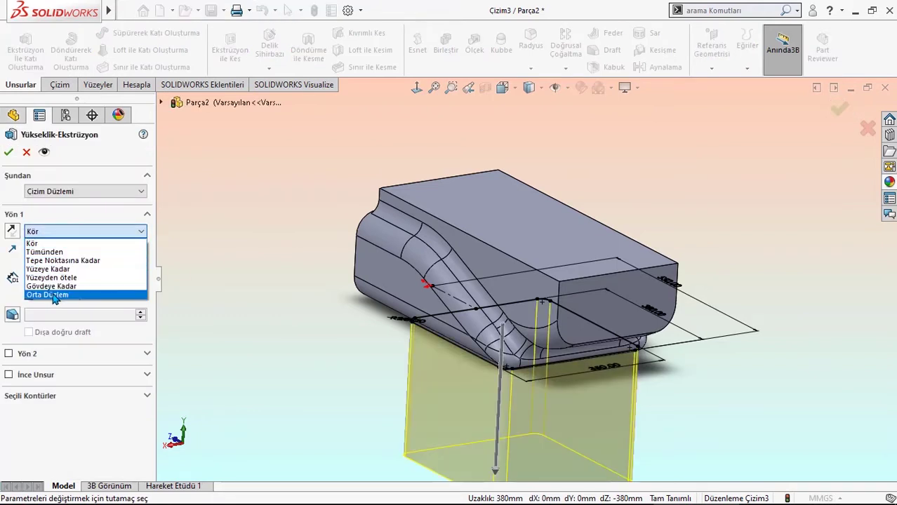
pyautogui.click(60, 293)
pyautogui.write('40')
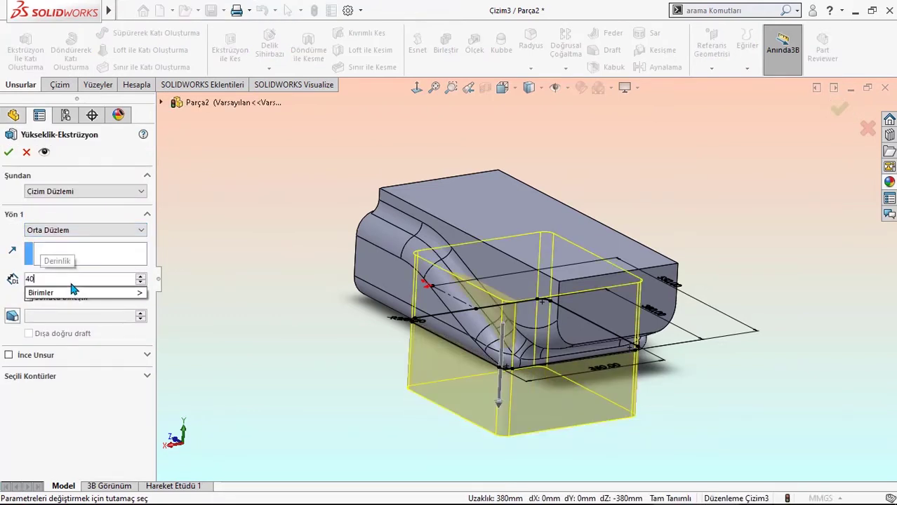
pyautogui.press('Return')
pyautogui.press('Return')
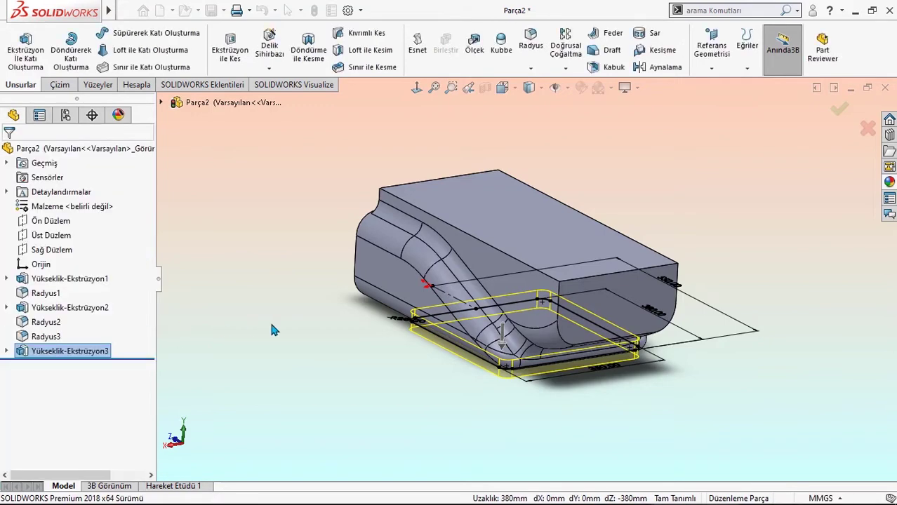
pyautogui.moveTo(277, 323)
pyautogui.mouseDown(button='middle')
pyautogui.moveTo(327, 197)
pyautogui.moveTo(348, 221)
pyautogui.mouseUp(button='middle')
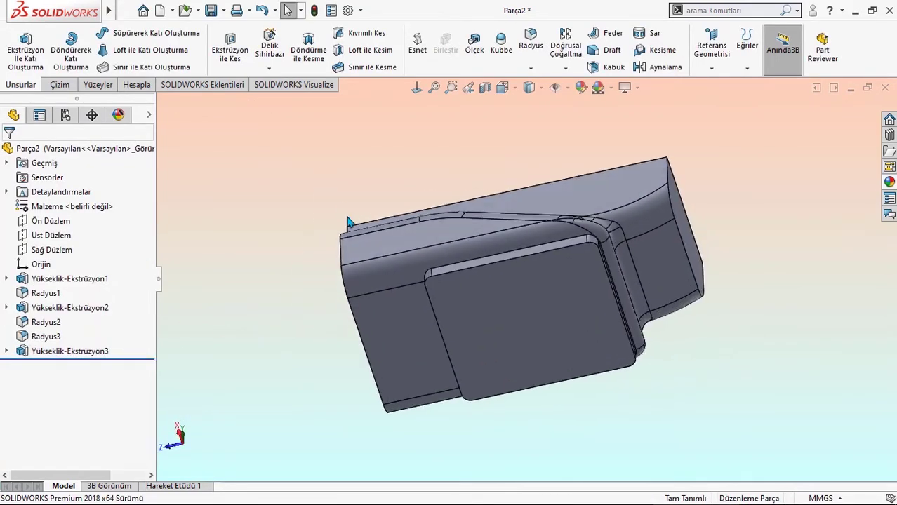
# Sketch on the slab face an outline offset 10 mm outward from its edges.
pyautogui.click(532, 299)
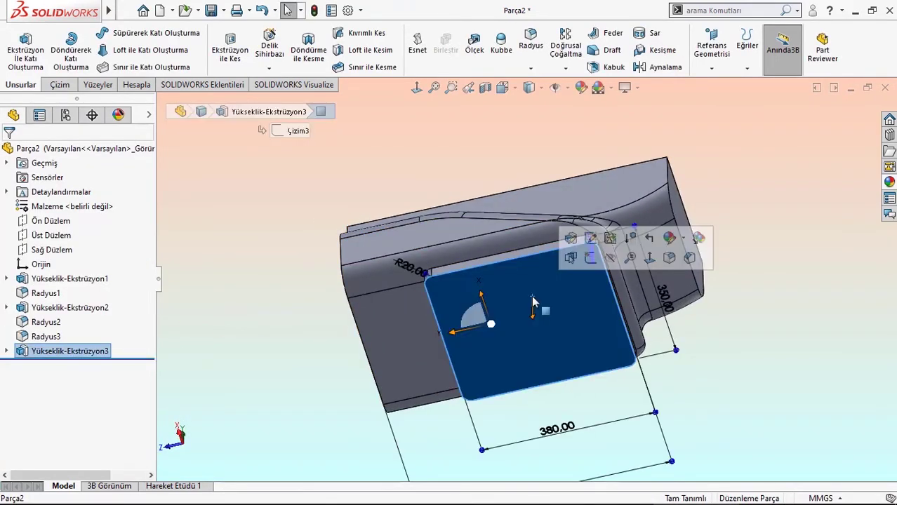
pyautogui.click(60, 84)
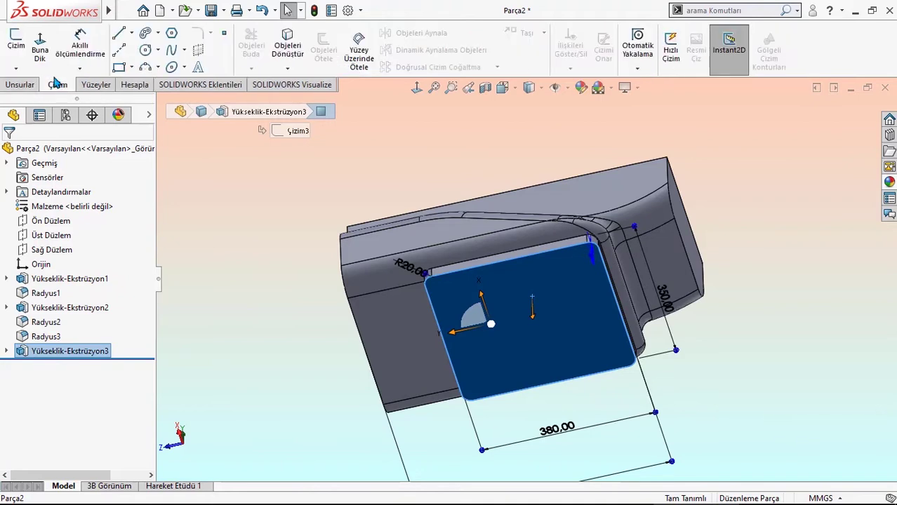
pyautogui.click(16, 46)
pyautogui.click(322, 56)
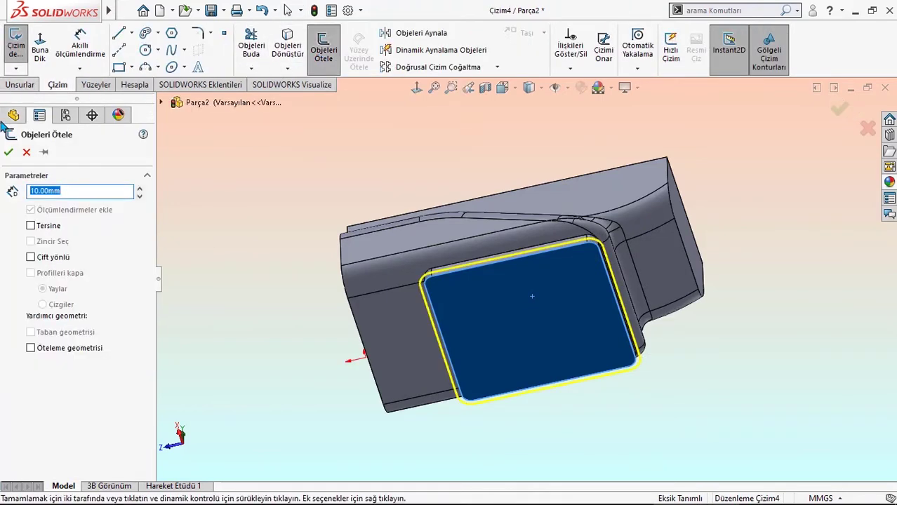
pyautogui.click(9, 152)
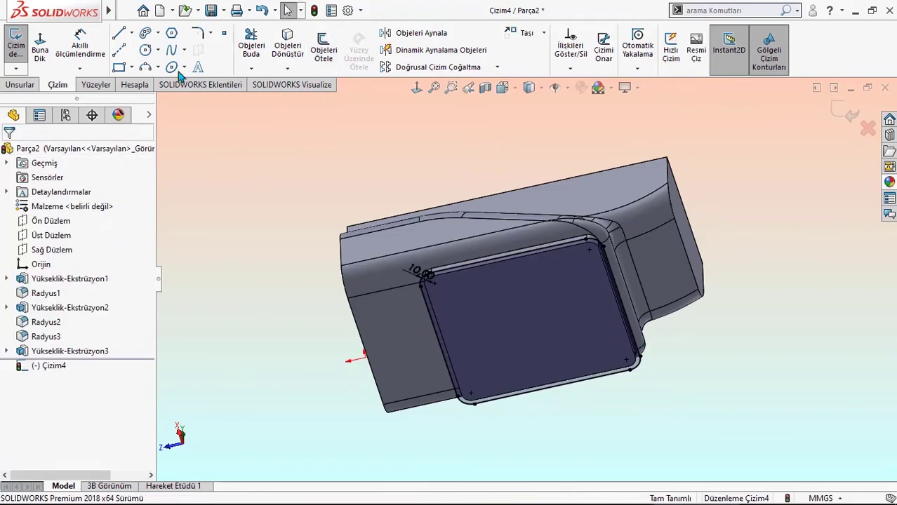
# Extrude the offset outline 10 mm into a plate.
pyautogui.click(20, 84)
pyautogui.click(25, 49)
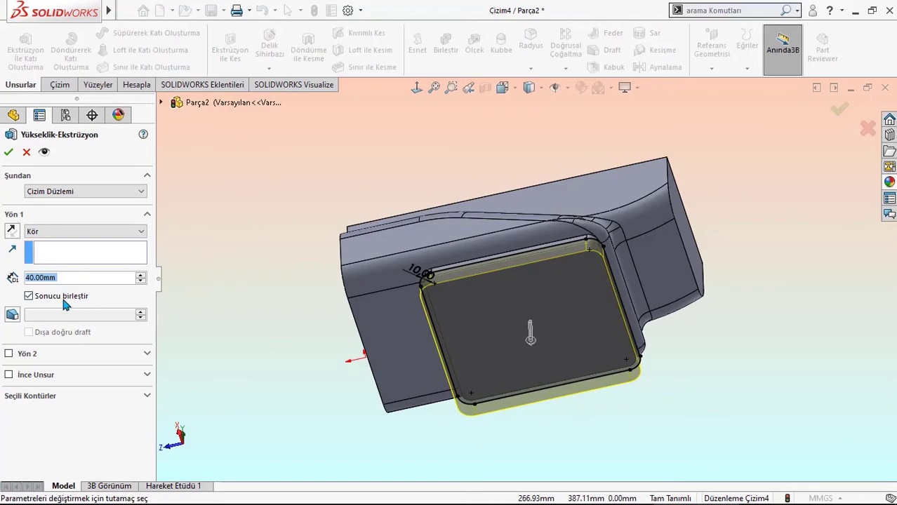
pyautogui.write('10')
pyautogui.click(10, 154)
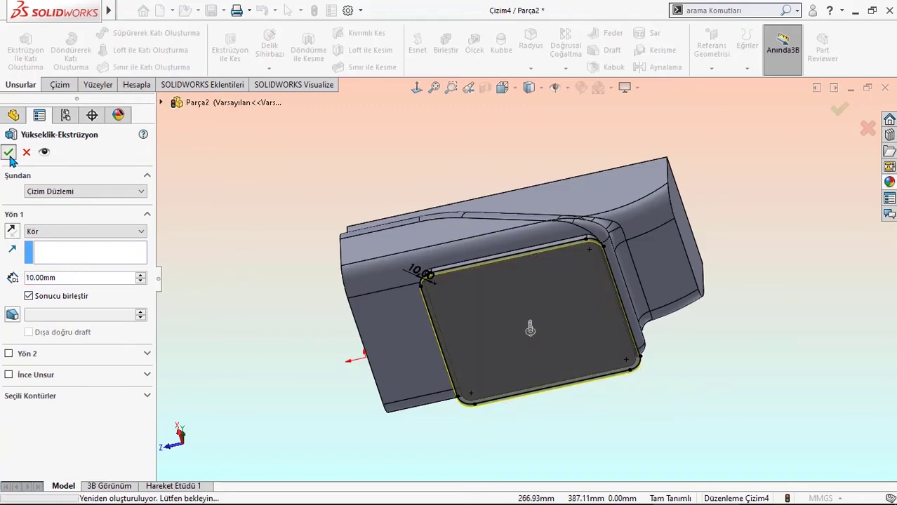
pyautogui.moveTo(209, 210)
pyautogui.mouseDown(button='middle')
pyautogui.moveTo(331, 171)
pyautogui.moveTo(335, 257)
pyautogui.mouseUp(button='middle')
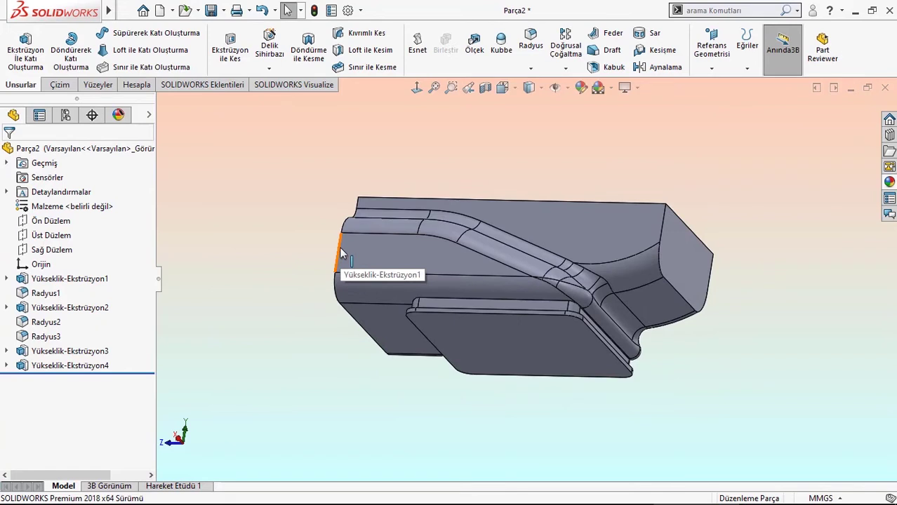
# Fillet the plate's edge loop with a 5 mm radius.
pyautogui.scroll(-2, 538, 265)
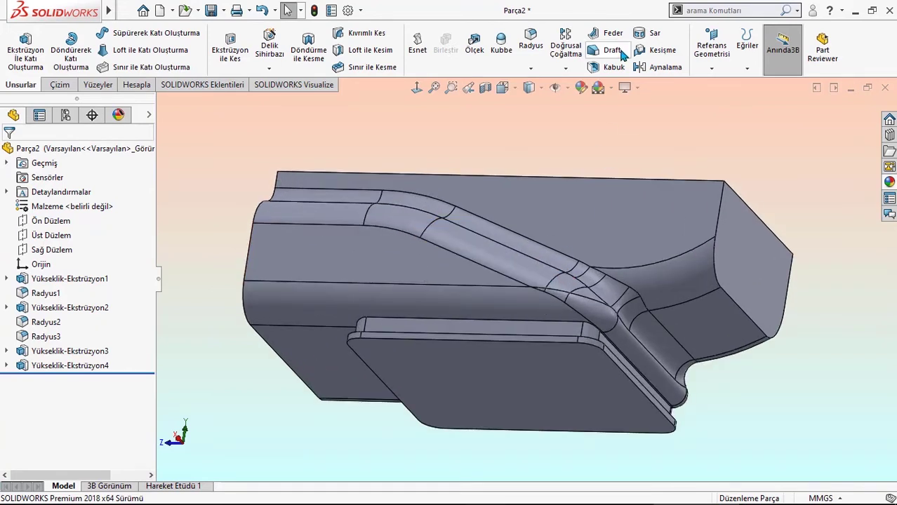
pyautogui.click(534, 42)
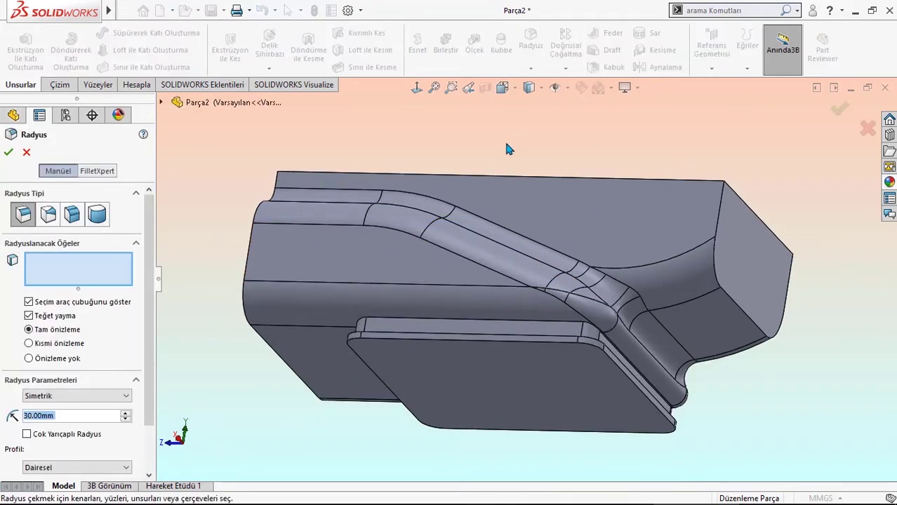
pyautogui.write('5')
pyautogui.press('Return')
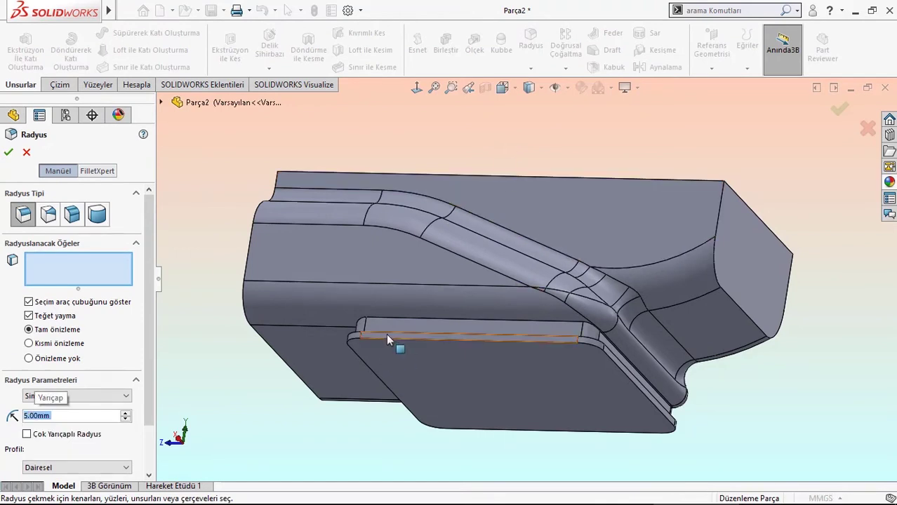
pyautogui.click(390, 336)
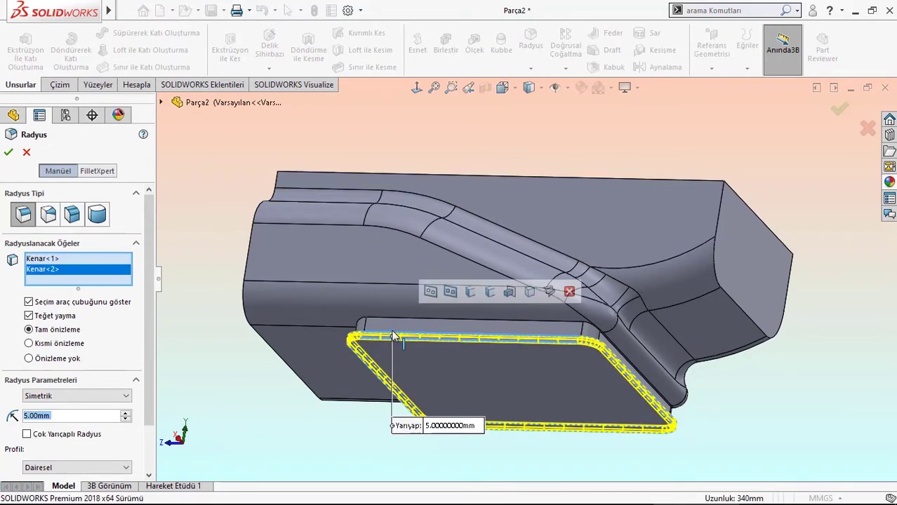
pyautogui.click(9, 156)
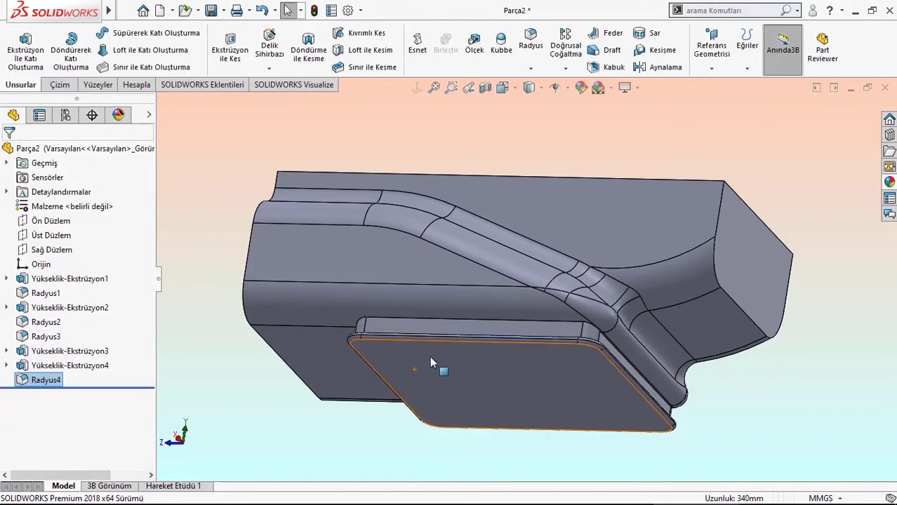
pyautogui.scroll(-5, 430, 356)
# Add a 5 mm fillet to the plate's lower edge loop, viewed from the side.
pyautogui.moveTo(424, 273)
pyautogui.mouseDown(button='middle')
pyautogui.moveTo(410, 316)
pyautogui.moveTo(377, 320)
pyautogui.mouseUp(button='middle')
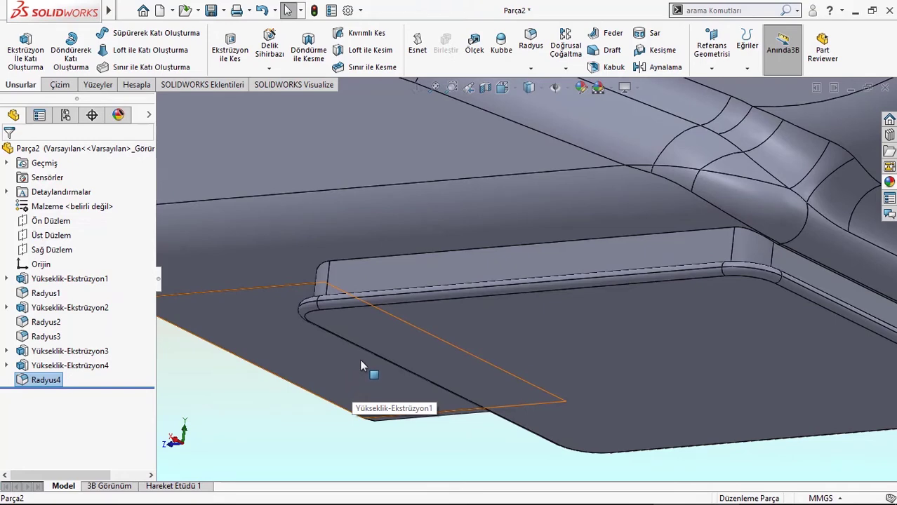
pyautogui.moveTo(359, 361); pyautogui.dragTo(554, 118, button='middle')
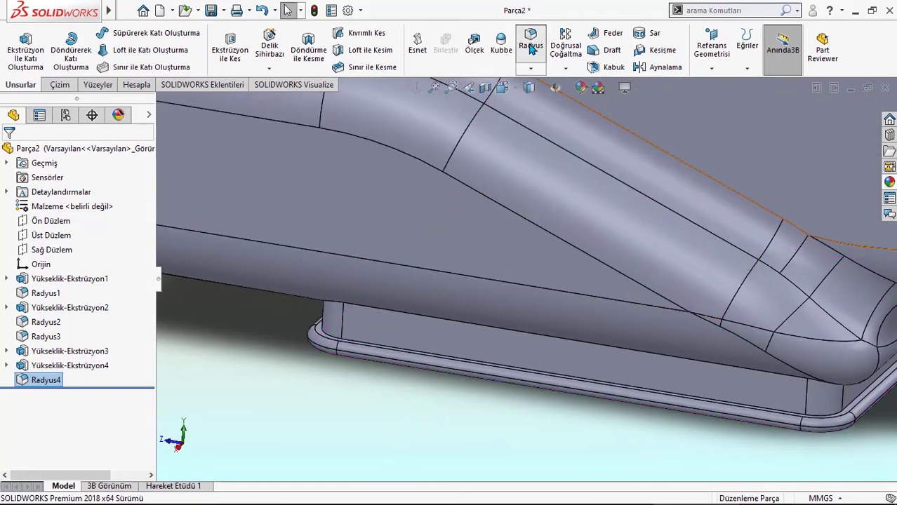
pyautogui.click(531, 43)
pyautogui.click(434, 357)
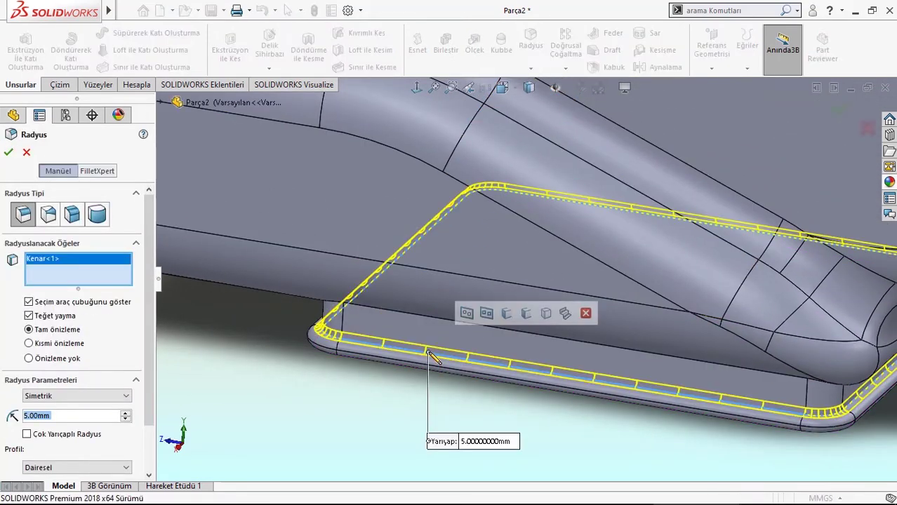
pyautogui.press('Return')
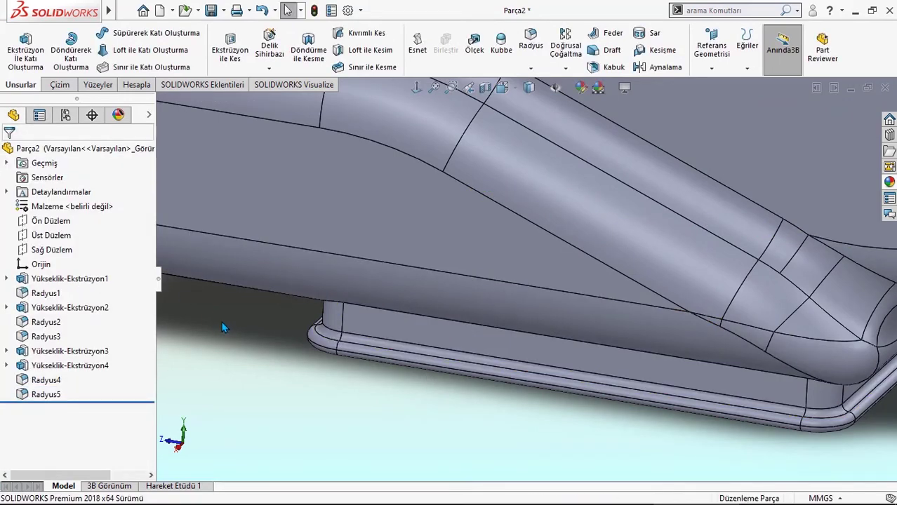
# Start a sketch on the part's end face and draw a corner rectangle over it.
pyautogui.press('f')
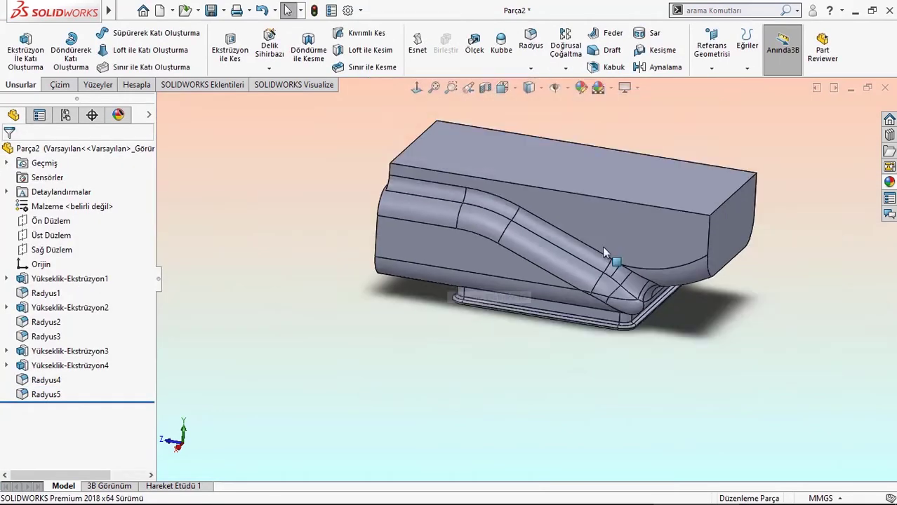
pyautogui.moveTo(545, 297); pyautogui.dragTo(613, 236, button='middle')
pyautogui.click(613, 237)
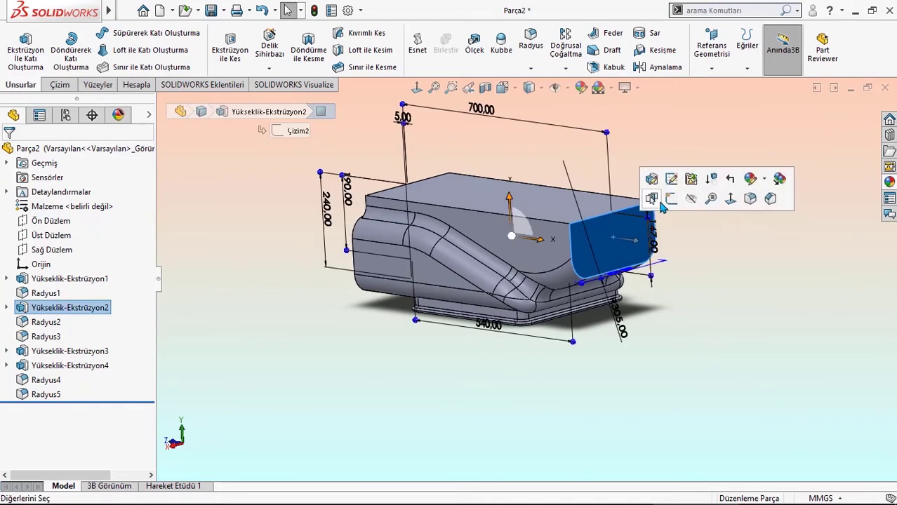
pyautogui.click(651, 197)
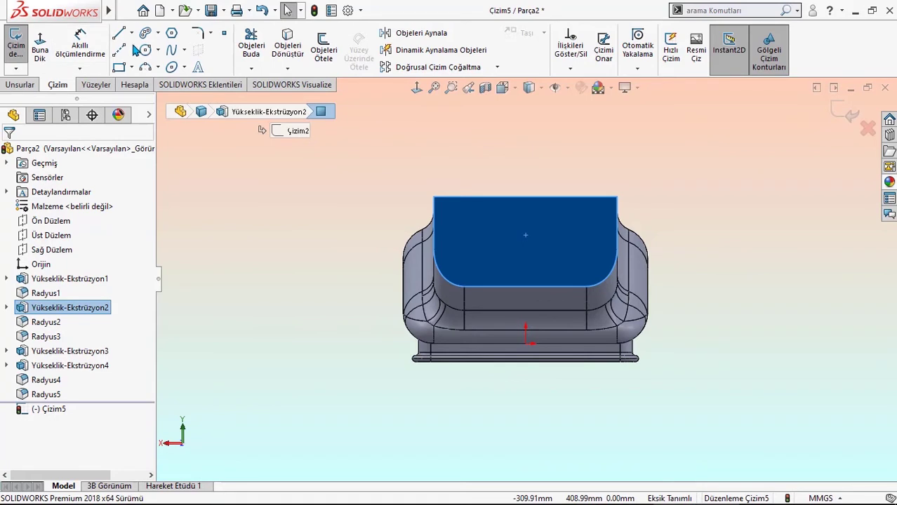
pyautogui.click(118, 67)
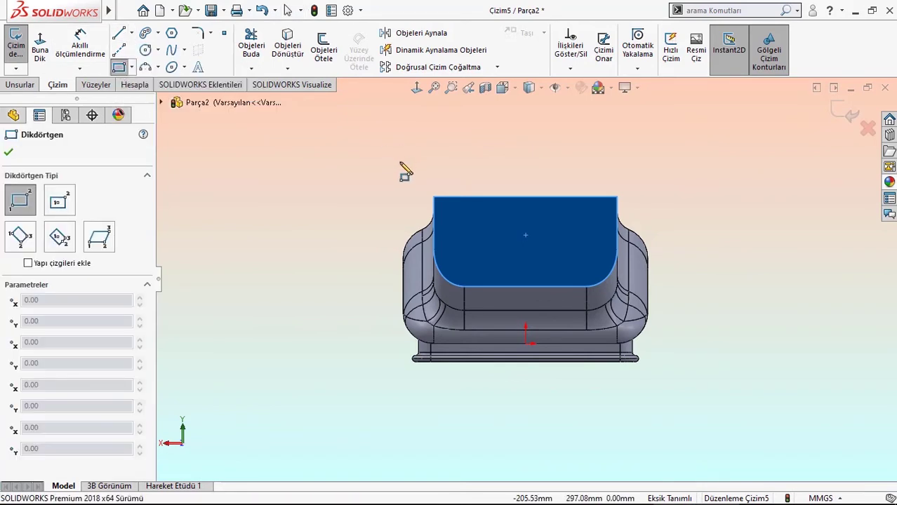
pyautogui.click(400, 161)
pyautogui.click(643, 287)
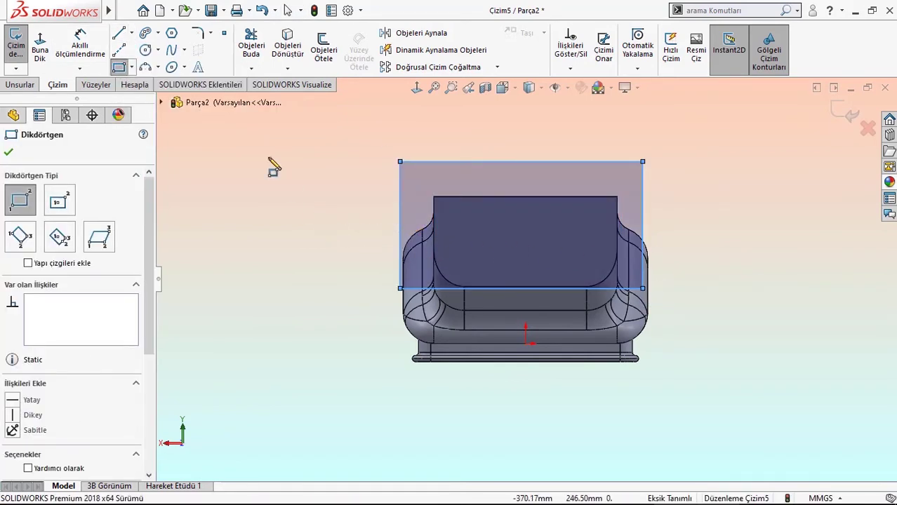
# Draw a three-point arc below the rectangle between its lower corners.
pyautogui.click(144, 67)
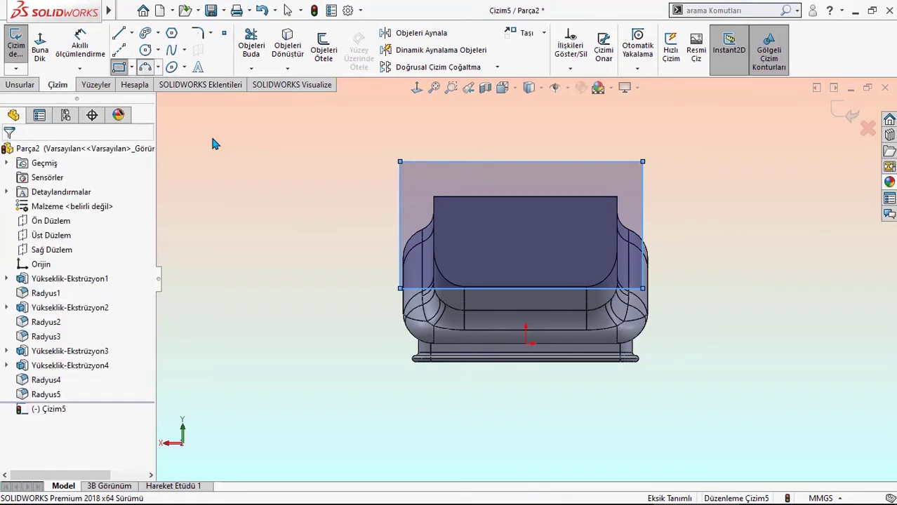
pyautogui.click(400, 288)
pyautogui.click(643, 288)
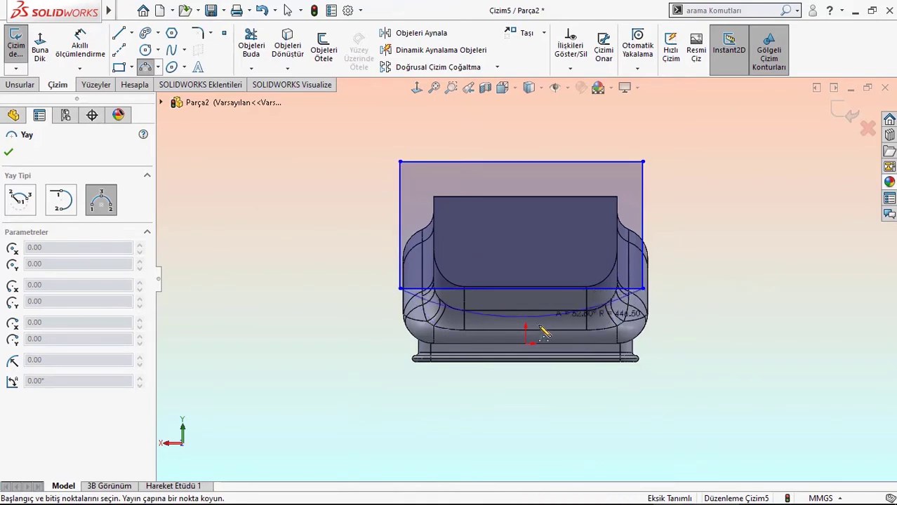
pyautogui.click(532, 324)
pyautogui.rightClick(350, 295)
pyautogui.click(355, 357)
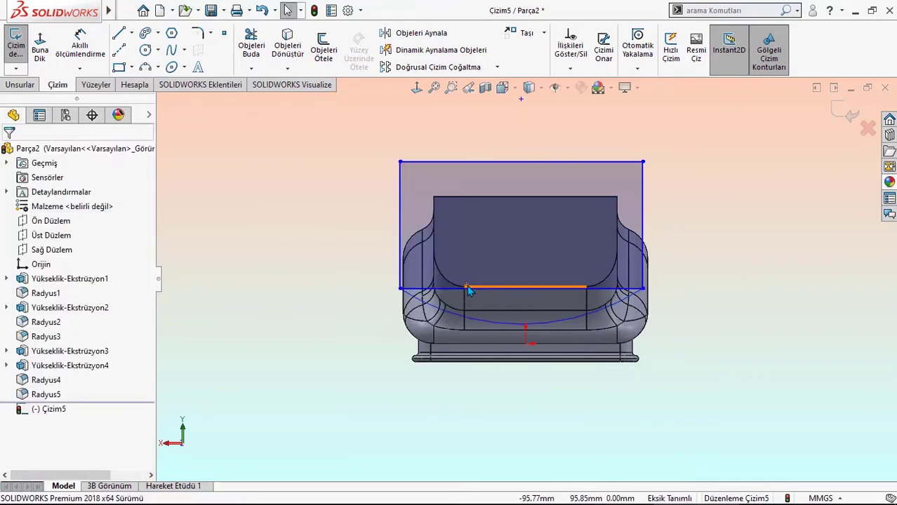
# Make the rectangle's top line collinear with the part's top edge.
pyautogui.click(466, 289)
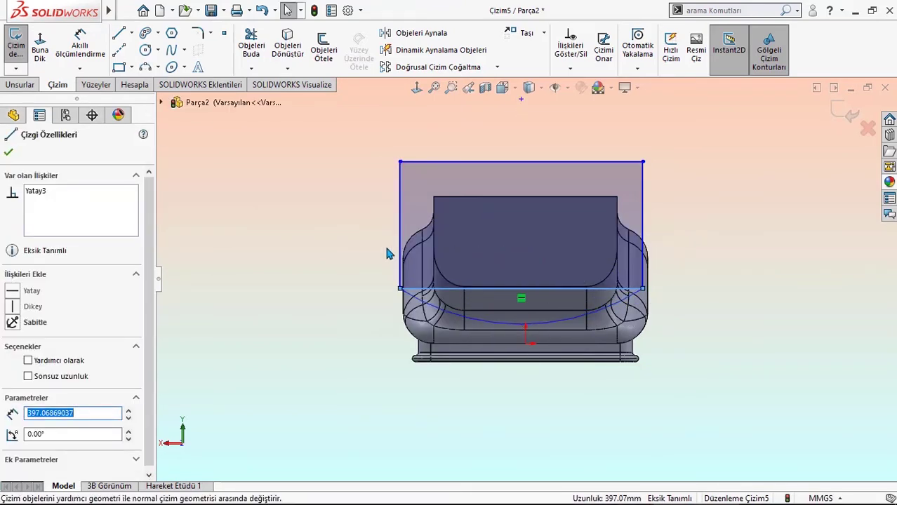
pyautogui.click(362, 246)
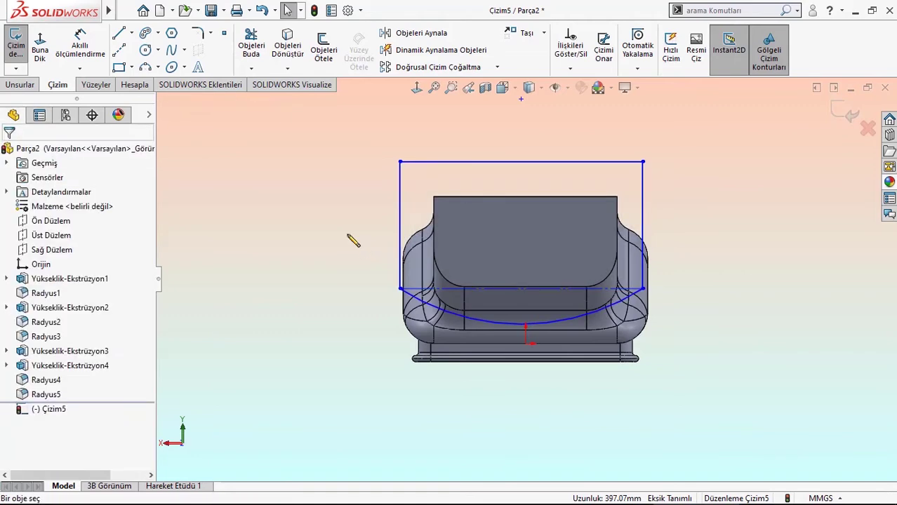
pyautogui.click(510, 173)
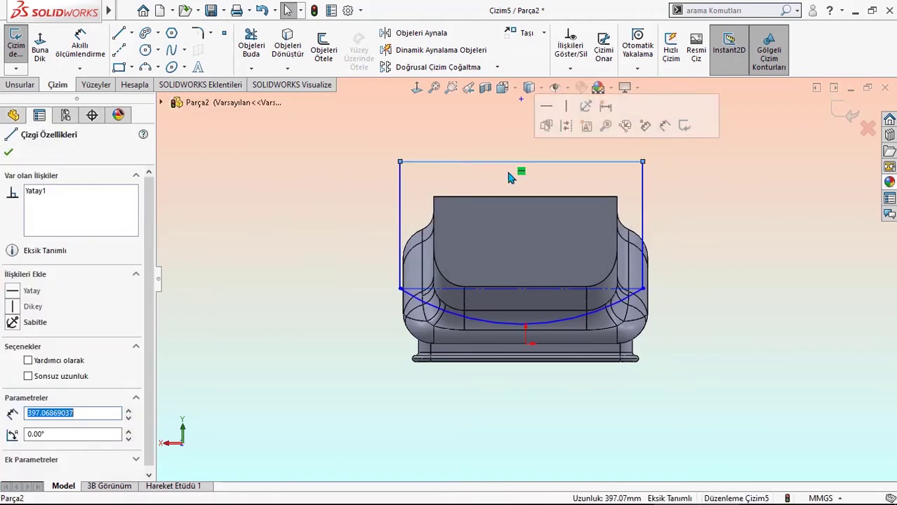
pyautogui.keyDown('ctrl'); pyautogui.click(503, 196); pyautogui.keyUp('ctrl')
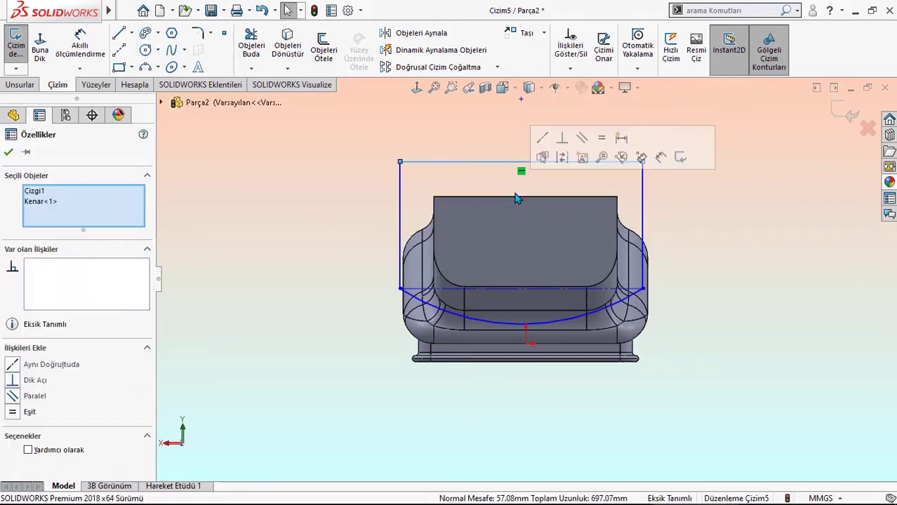
pyautogui.click(540, 154)
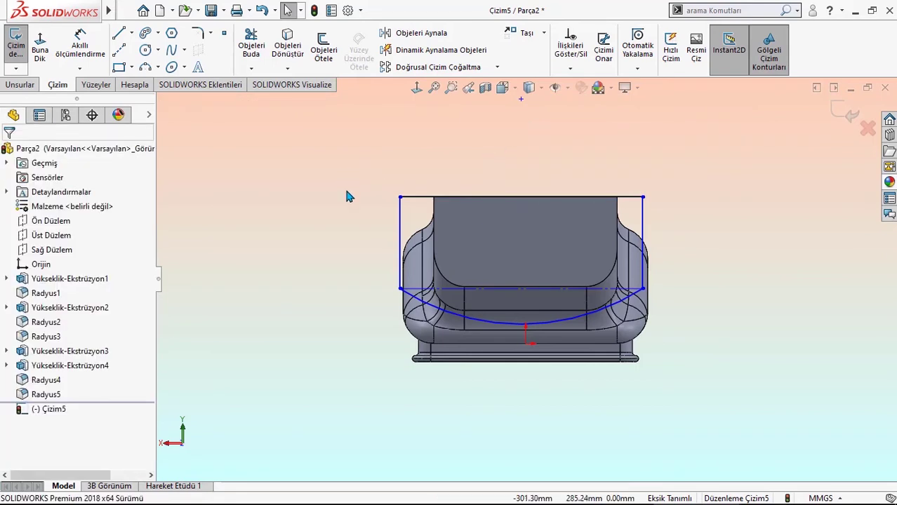
pyautogui.click(82, 62)
# Dimension the right line 200 from the origin and the overall width to 400.
pyautogui.click(644, 214)
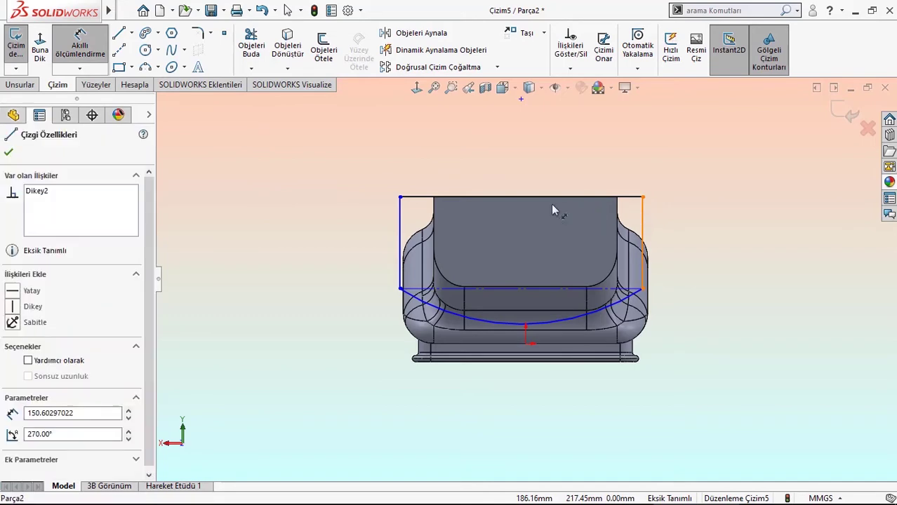
pyautogui.click(526, 343)
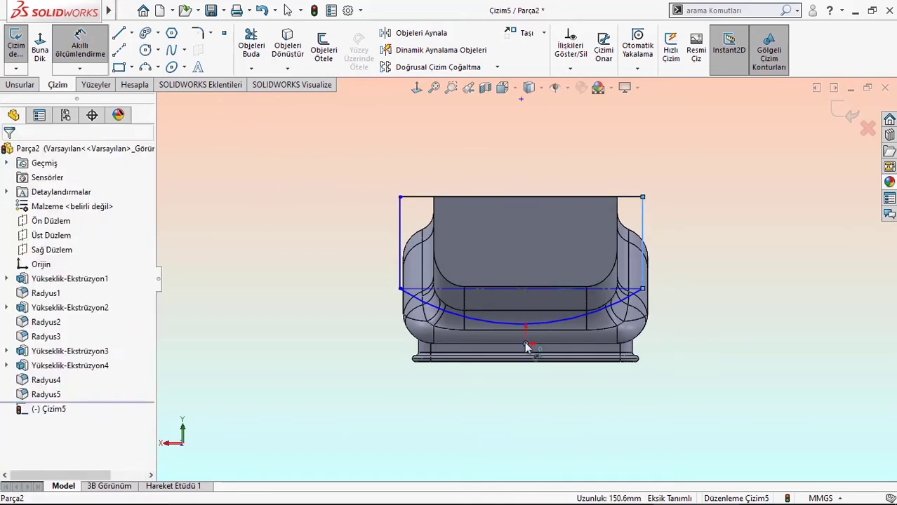
pyautogui.click(580, 144)
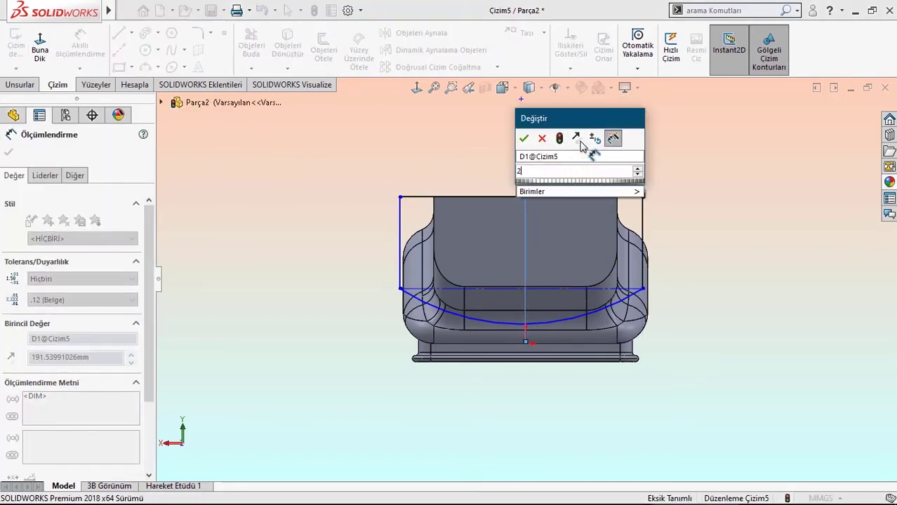
pyautogui.write('200')
pyautogui.press('Return')
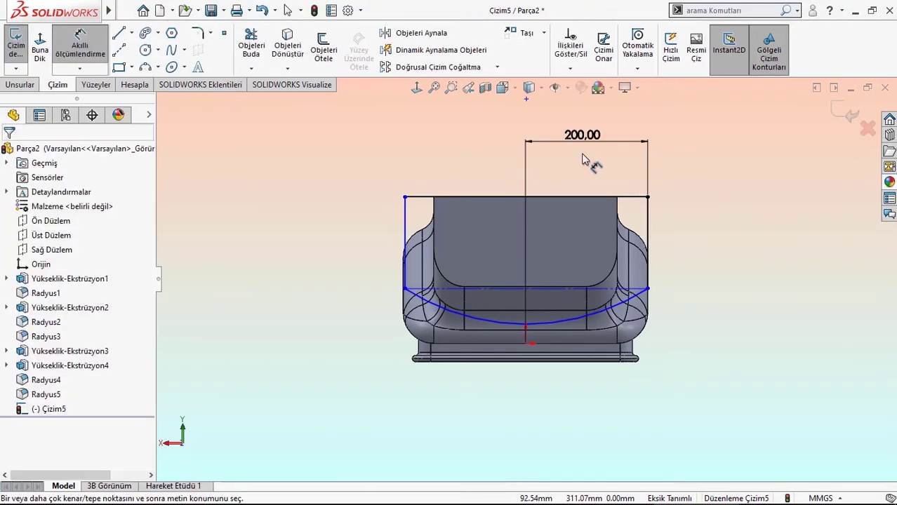
pyautogui.click(647, 223)
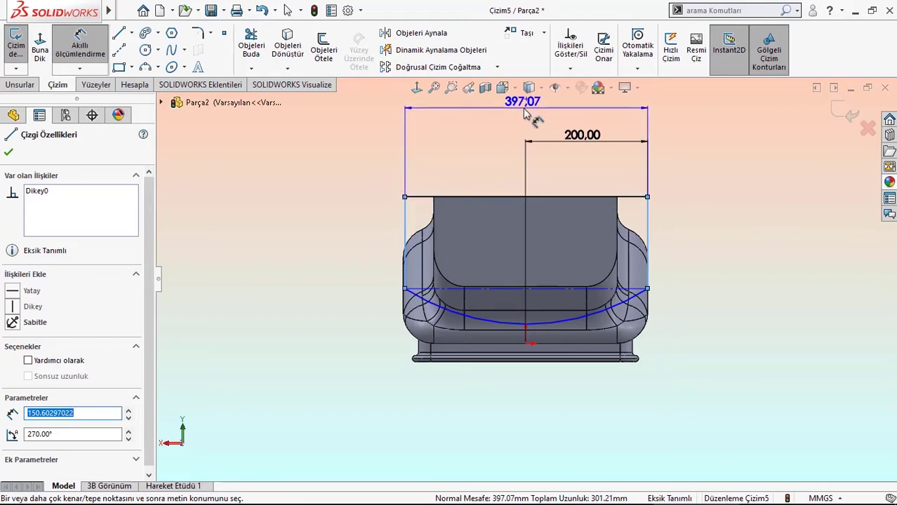
pyautogui.click(525, 127)
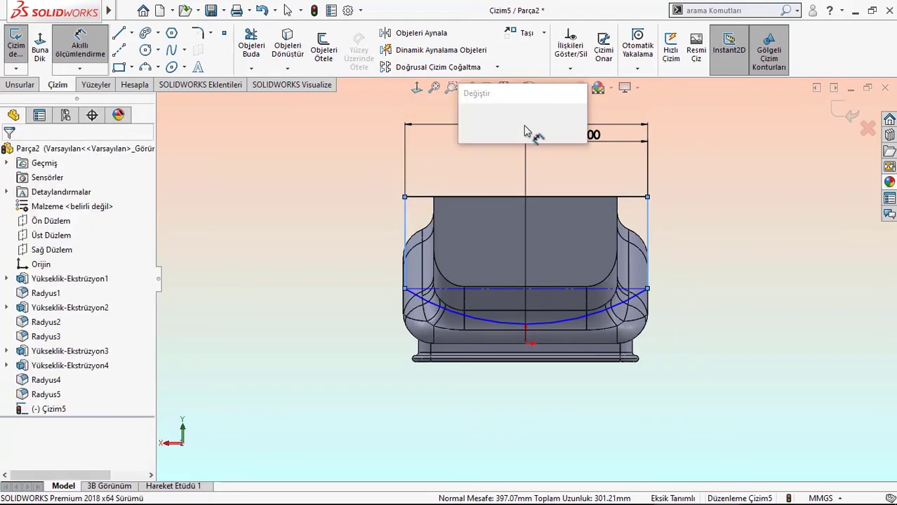
pyautogui.write('400')
pyautogui.press('Return')
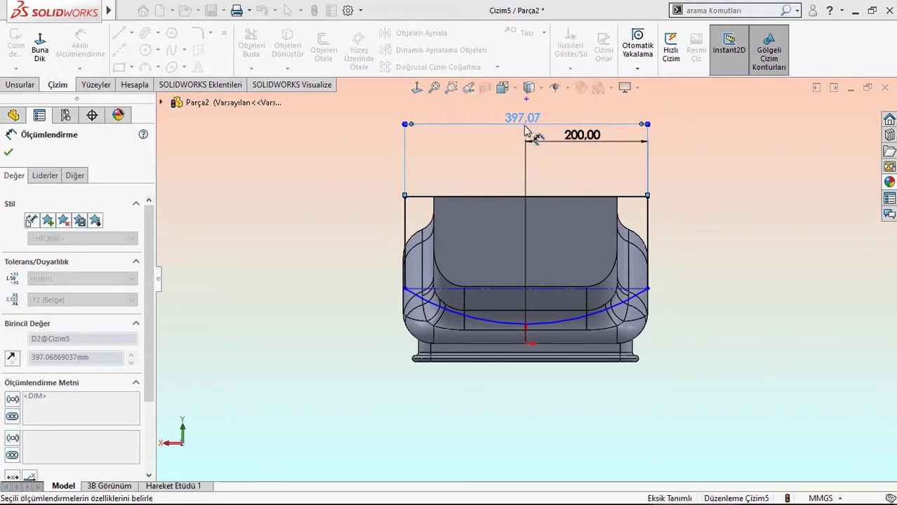
pyautogui.click(337, 178)
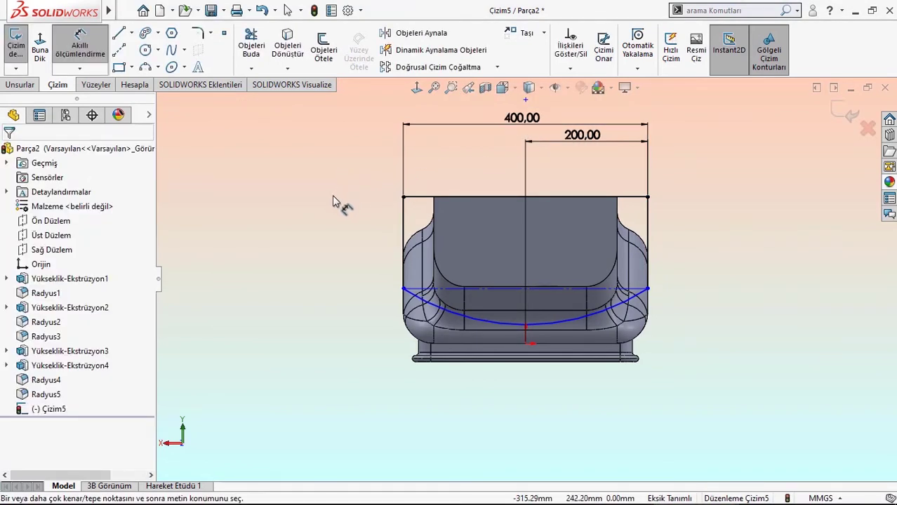
# Add the 140 height dimension between the horizontal construction line and the origin.
pyautogui.click(473, 198)
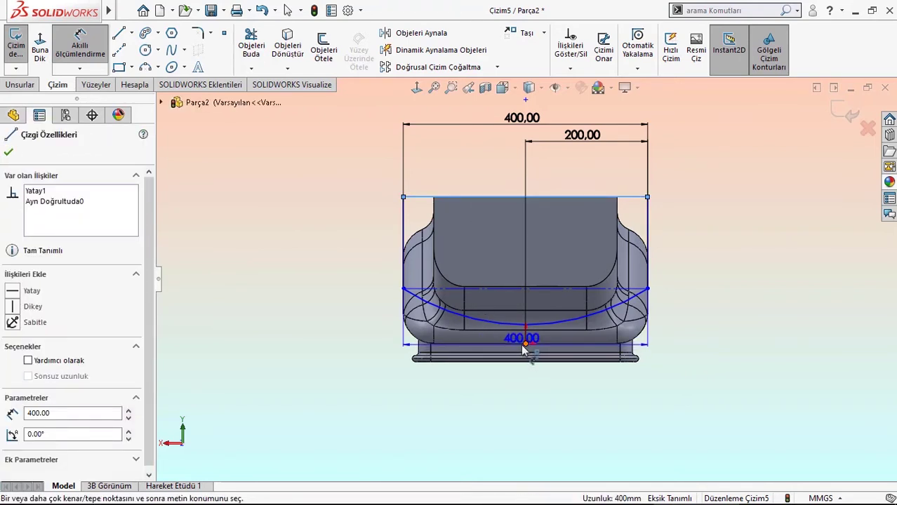
pyautogui.press('Escape')
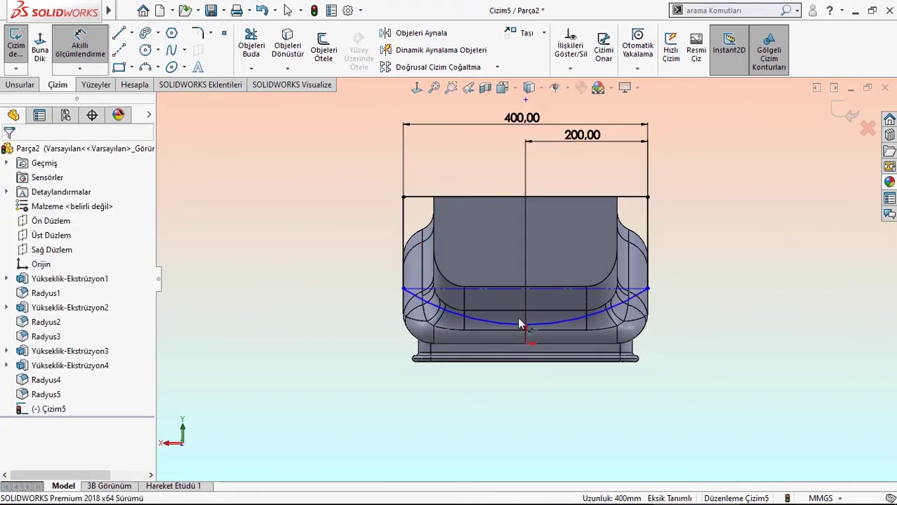
pyautogui.click(505, 297)
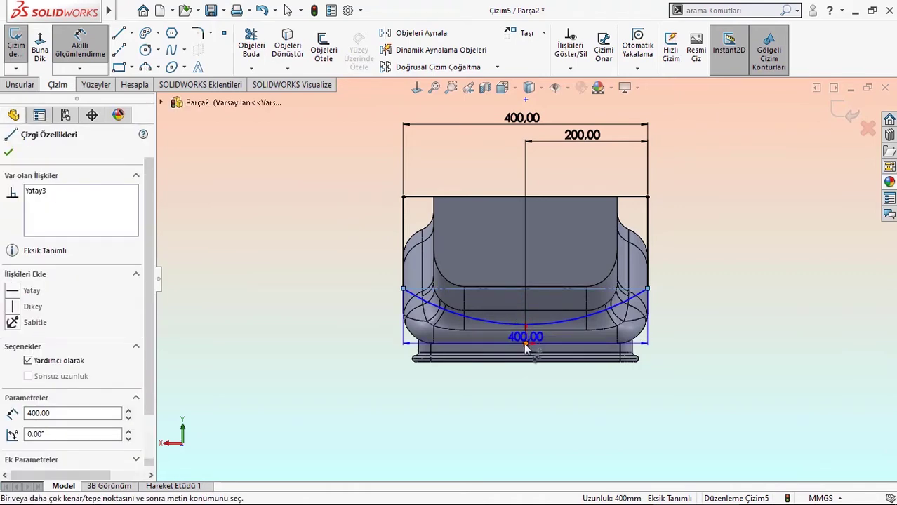
pyautogui.click(524, 344)
pyautogui.click(337, 330)
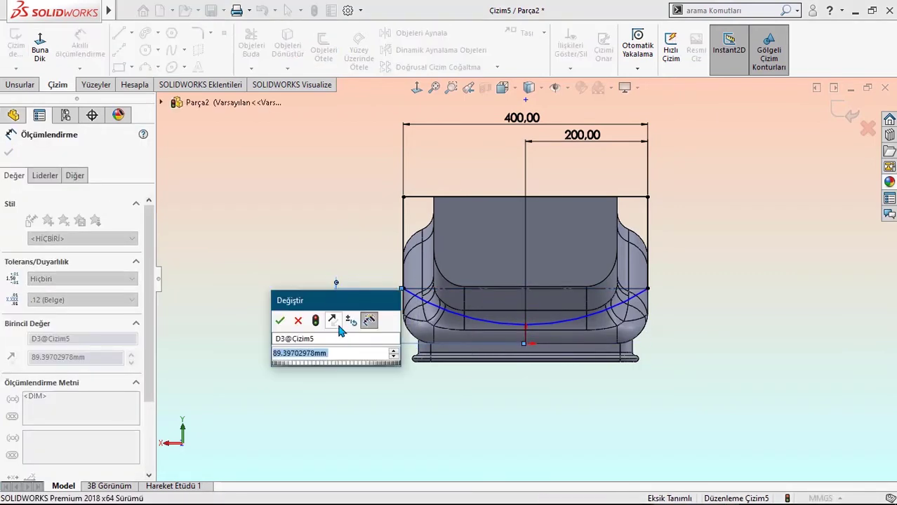
pyautogui.write('=')
pyautogui.press('Escape')
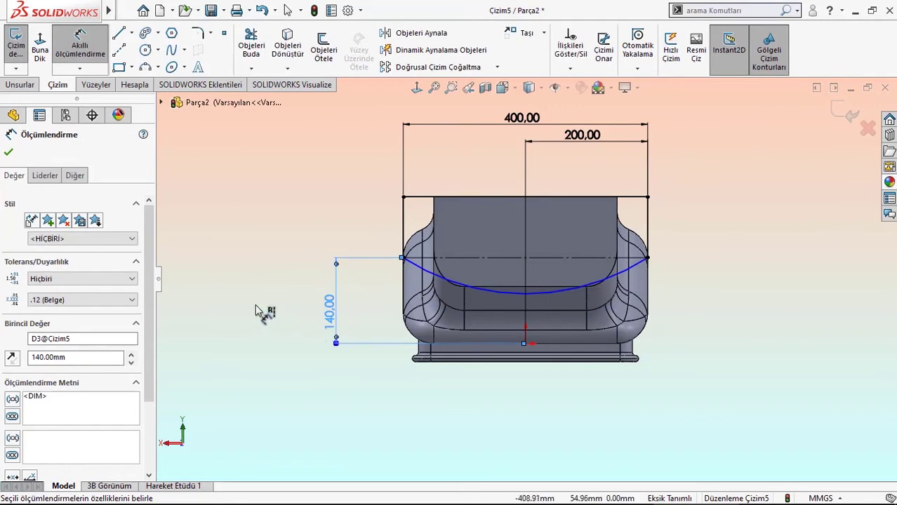
pyautogui.click(257, 312)
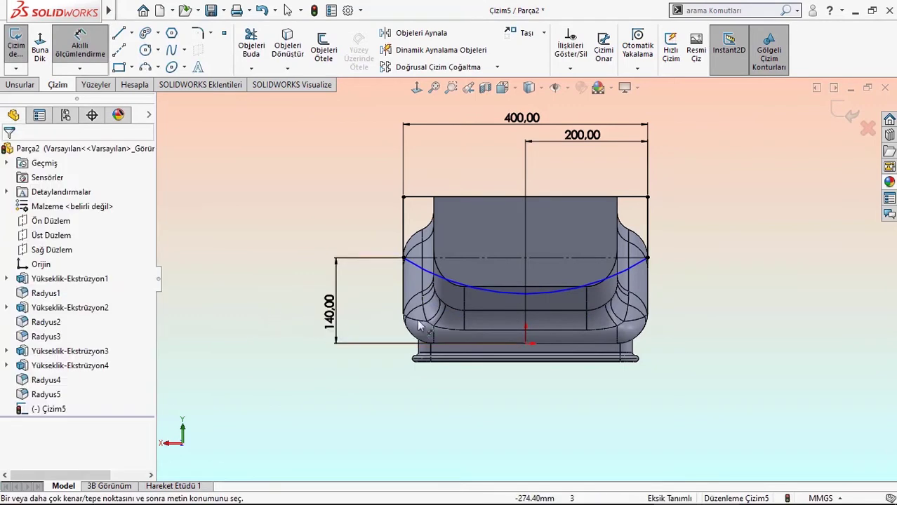
# Dimension the arc's low point 10 from the origin, leaving the sketch fully defined.
pyautogui.click(528, 300)
pyautogui.click(526, 344)
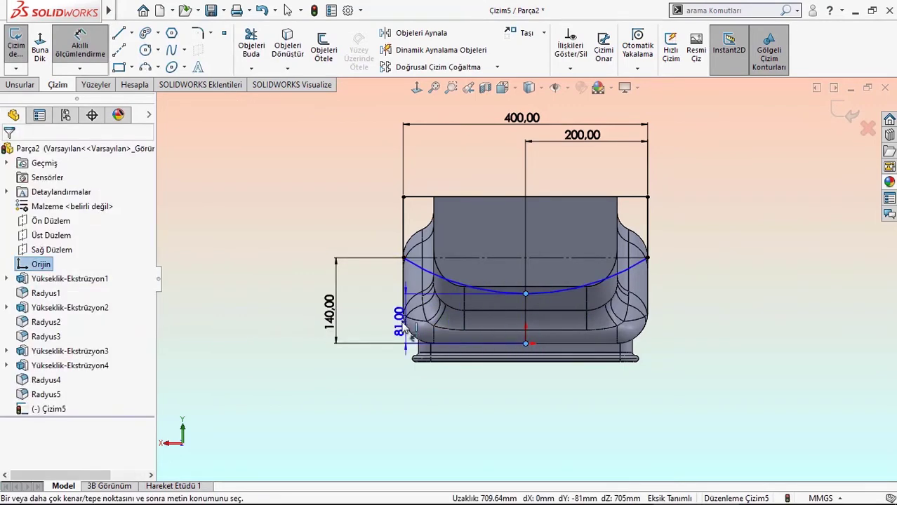
pyautogui.click(386, 323)
pyautogui.write('1')
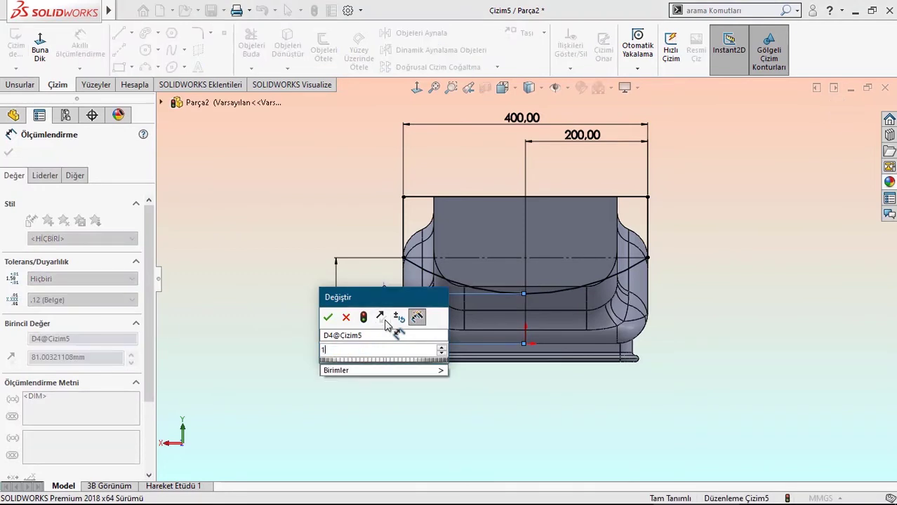
pyautogui.write('0')
pyautogui.press('Return')
pyautogui.click(274, 276)
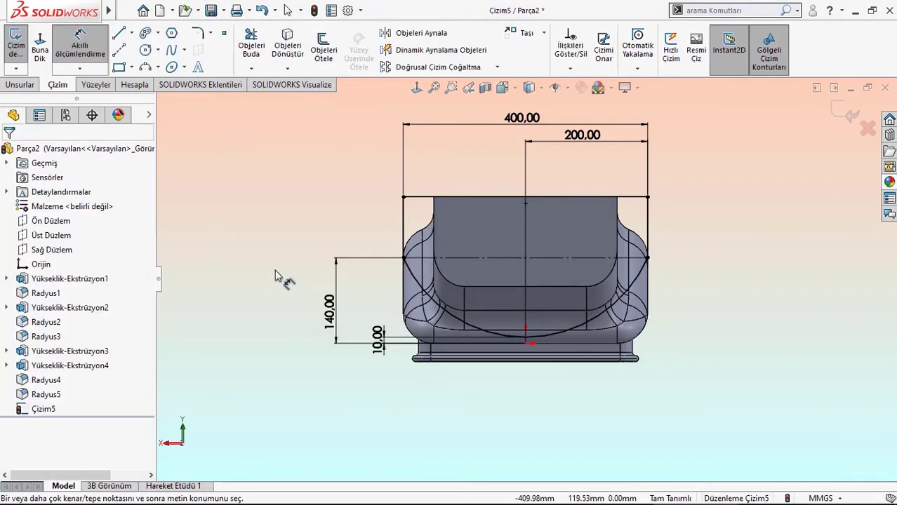
pyautogui.click(637, 311)
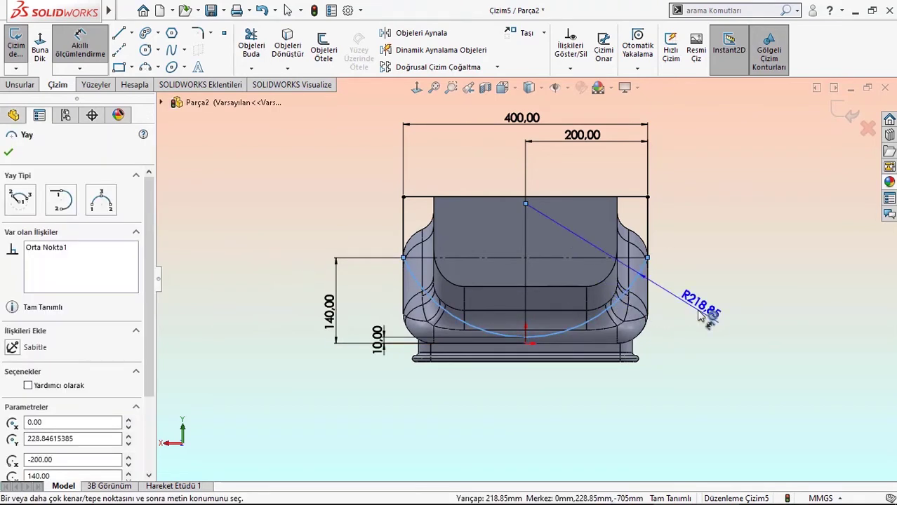
pyautogui.press('Escape')
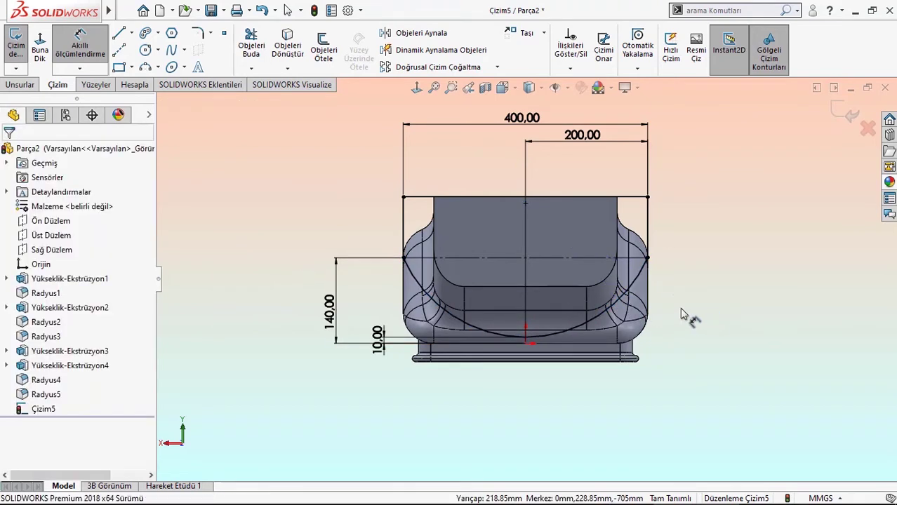
pyautogui.press('Escape')
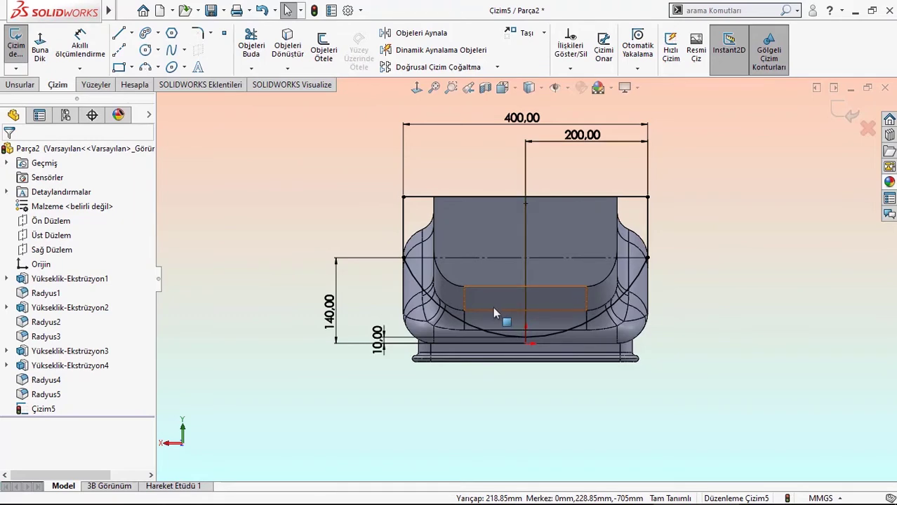
pyautogui.click(20, 85)
# Extrude the end sketch 90 mm into a merged rounded end block.
pyautogui.click(25, 49)
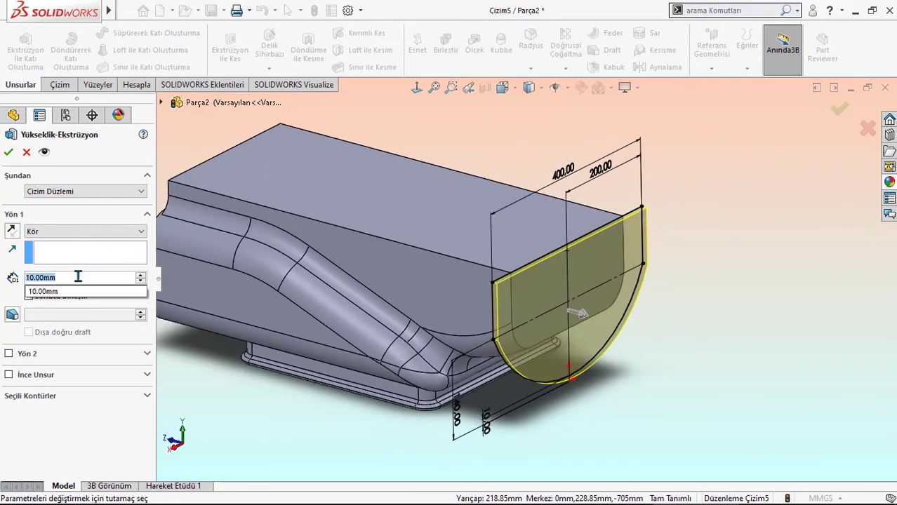
pyautogui.write('90')
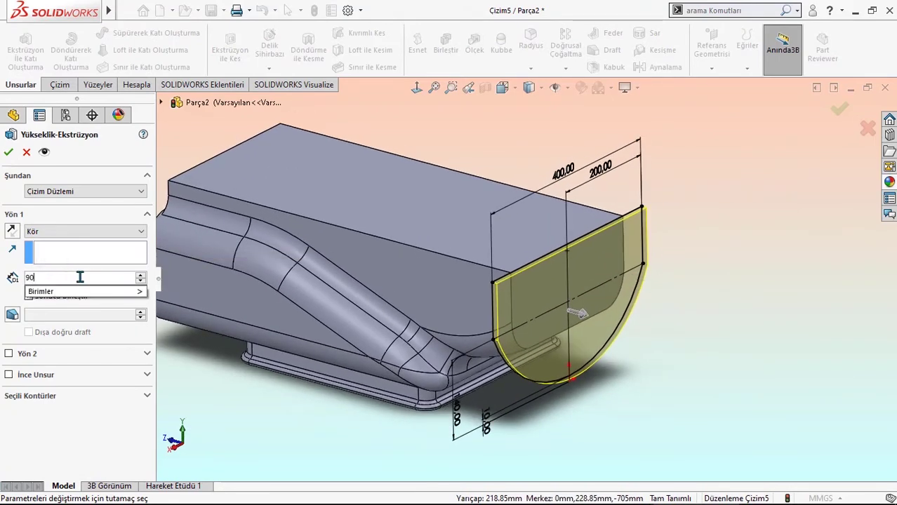
pyautogui.press('Return')
pyautogui.press('Return')
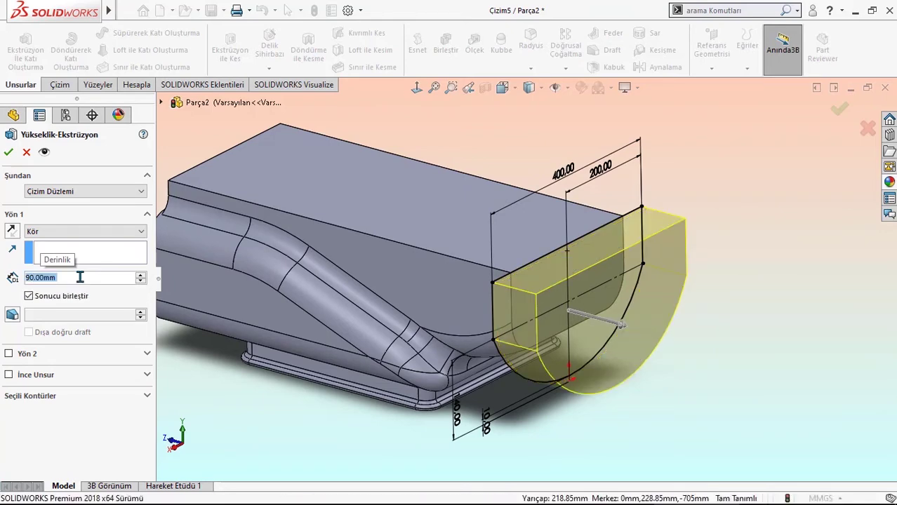
pyautogui.click(292, 413)
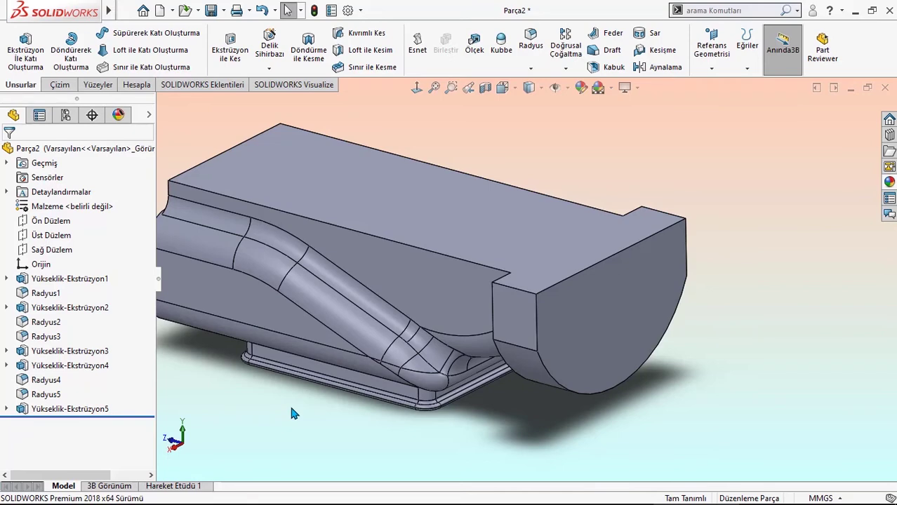
pyautogui.moveTo(293, 412); pyautogui.dragTo(388, 367, button='middle')
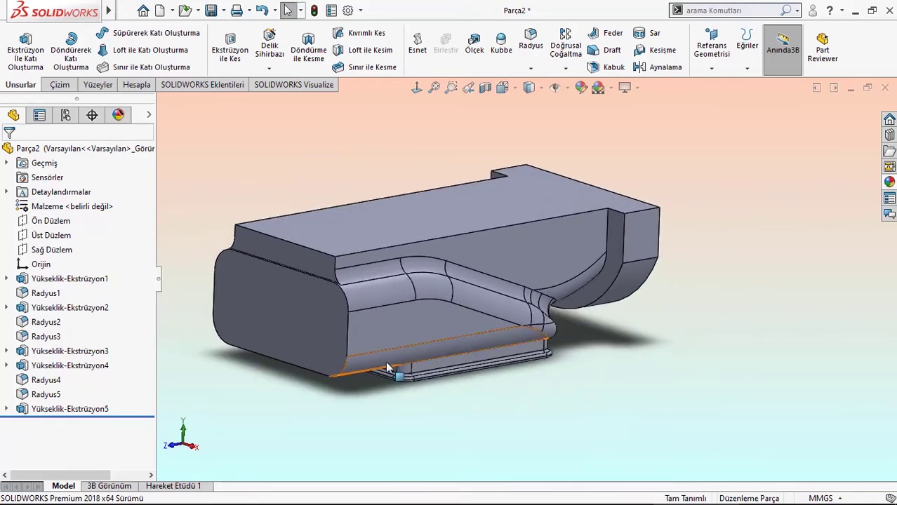
# Fillet three junction edges of the curved end block at 15 mm.
pyautogui.click(529, 45)
pyautogui.write('10')
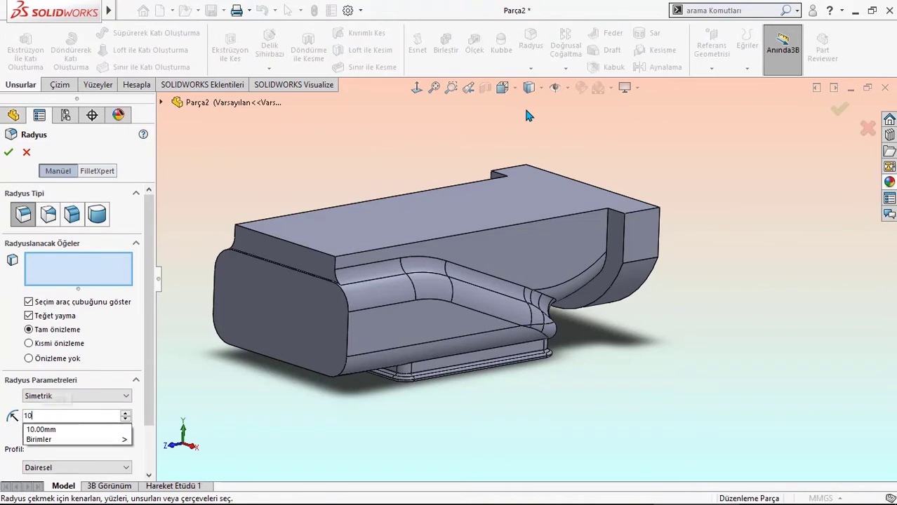
pyautogui.press('Return')
pyautogui.write('15')
pyautogui.press('Return')
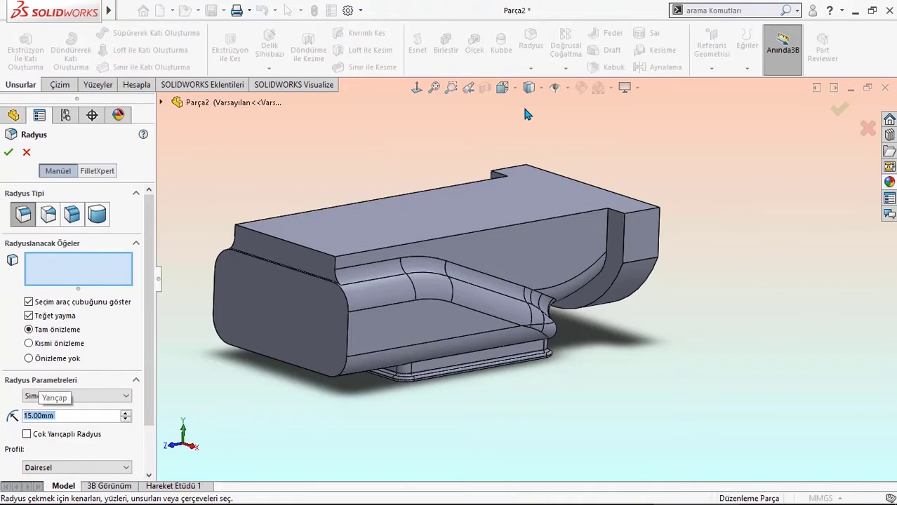
pyautogui.click(624, 226)
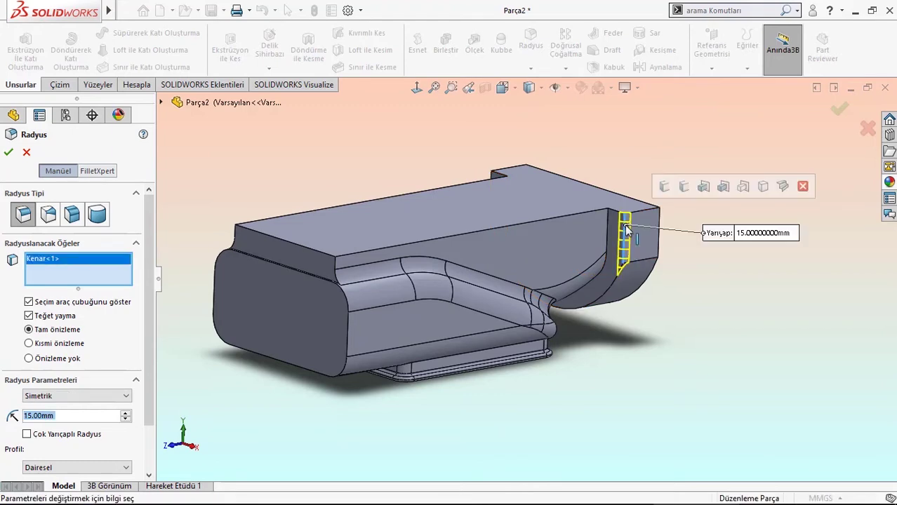
pyautogui.click(616, 278)
pyautogui.moveTo(520, 197)
pyautogui.mouseDown(button='middle')
pyautogui.moveTo(537, 136)
pyautogui.moveTo(570, 196)
pyautogui.moveTo(329, 189)
pyautogui.mouseUp(button='middle')
pyautogui.click(273, 211)
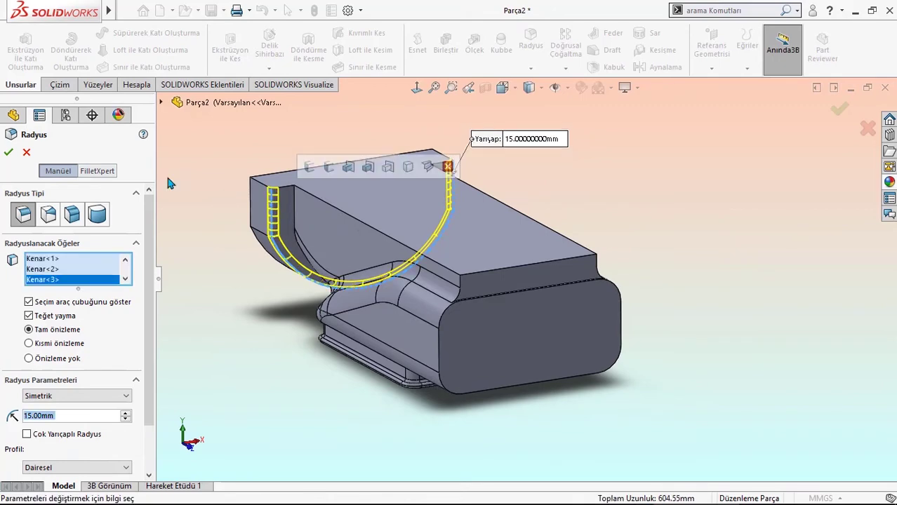
pyautogui.press('Return')
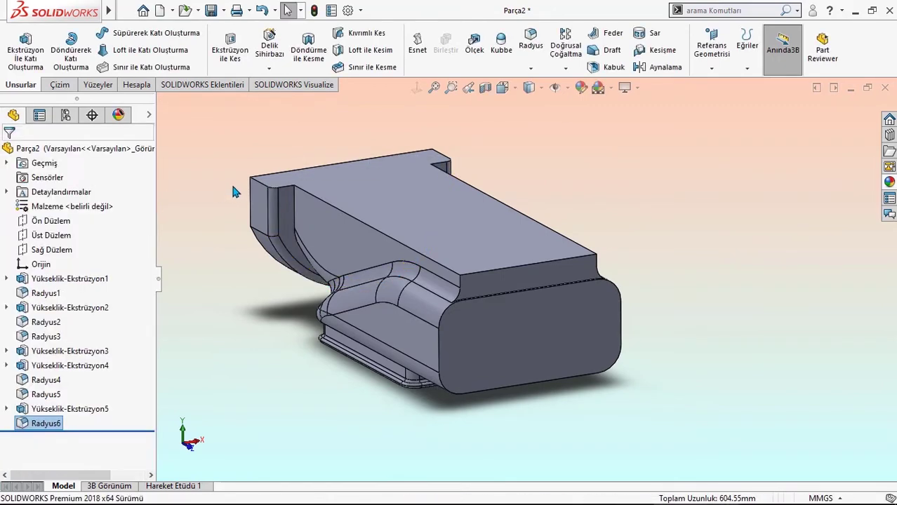
pyautogui.click(234, 190)
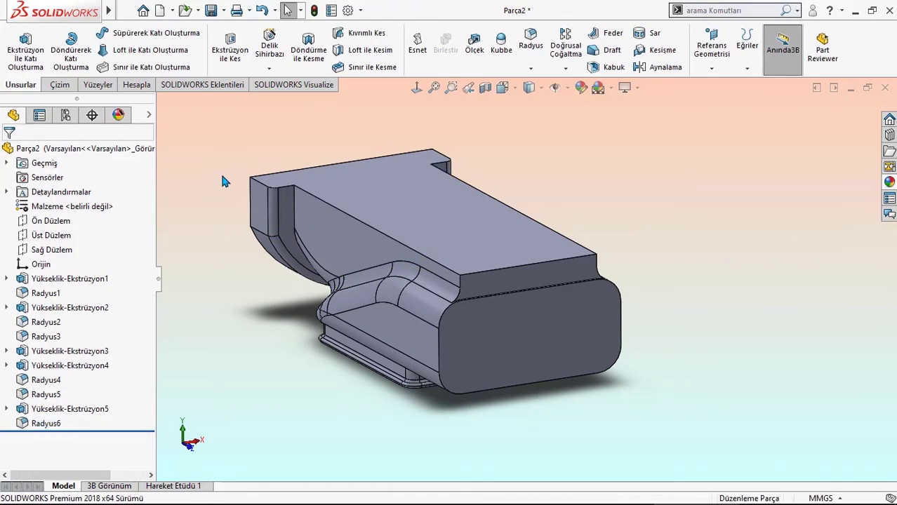
# Round the U-shaped inner edge with a 40 mm fillet.
pyautogui.click(531, 54)
pyautogui.write('40.00mm')
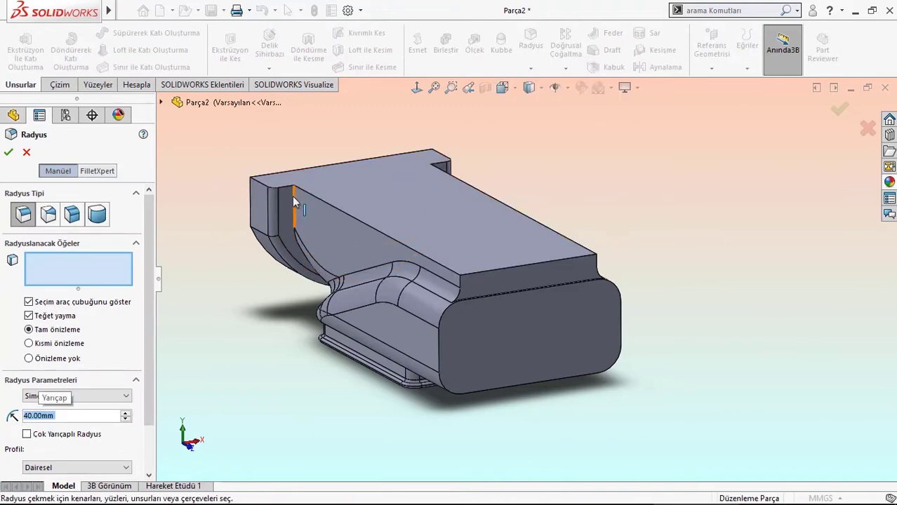
pyautogui.click(294, 200)
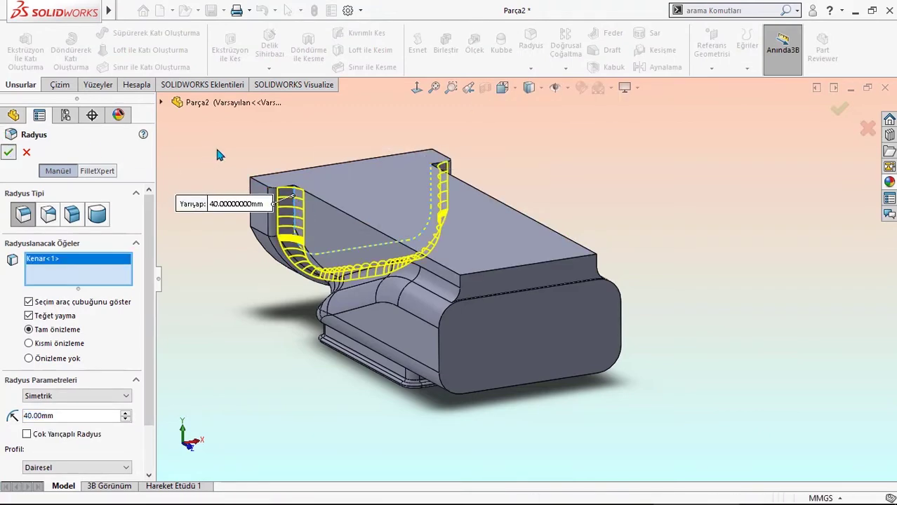
pyautogui.press('Return')
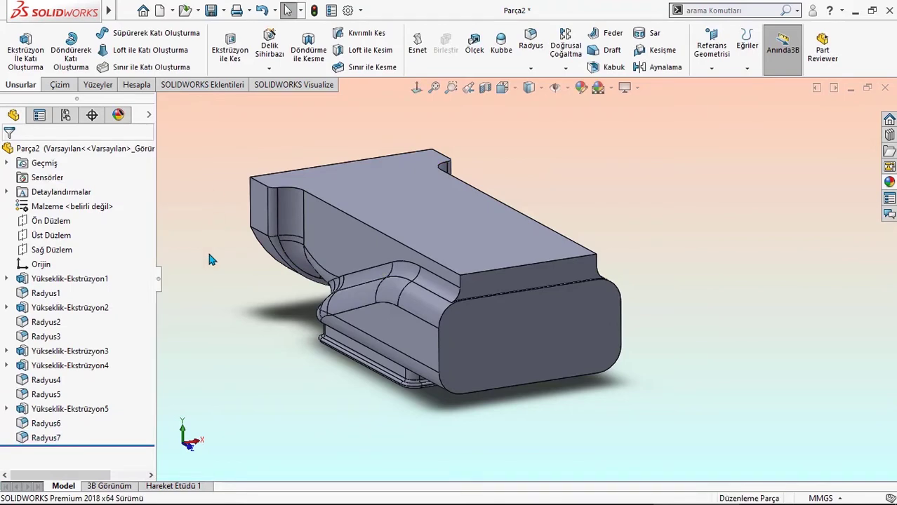
# Start a new sketch on the flat end face, viewed face-on.
pyautogui.moveTo(245, 244); pyautogui.dragTo(397, 310, button='middle')
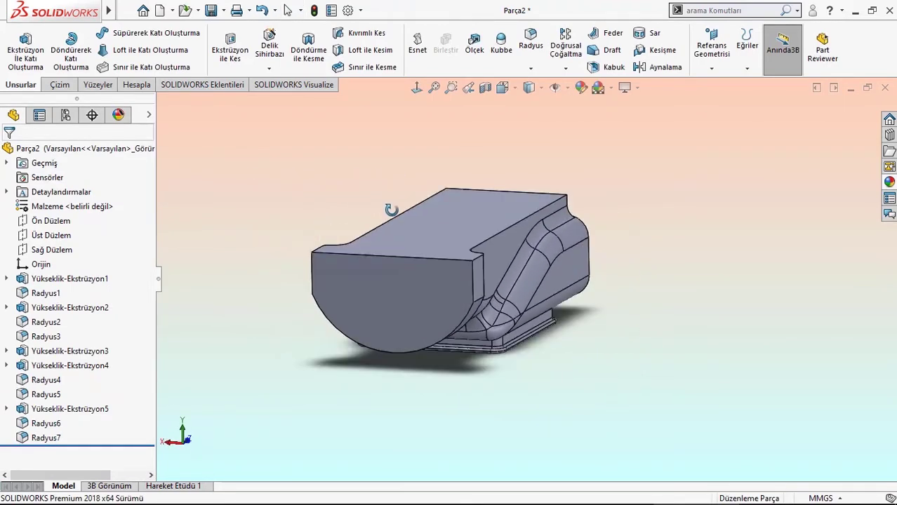
pyautogui.click(397, 302)
pyautogui.click(442, 261)
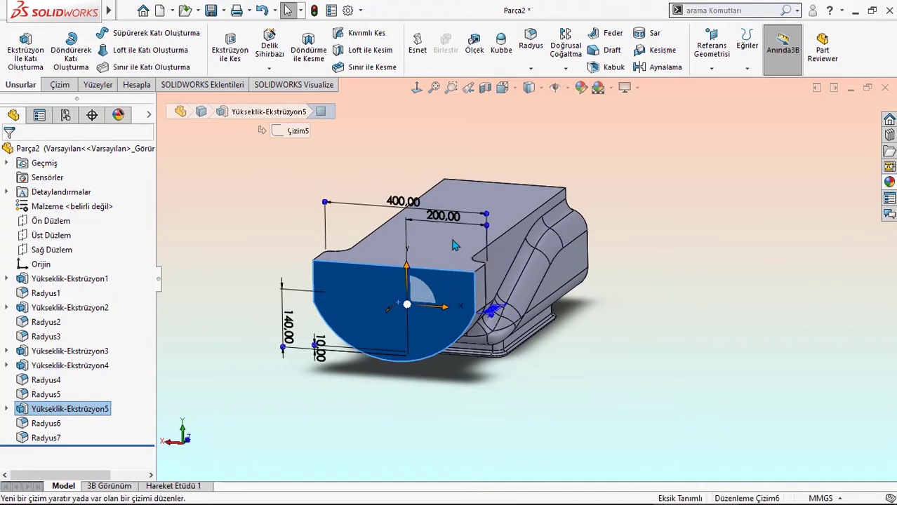
pyautogui.click(416, 88)
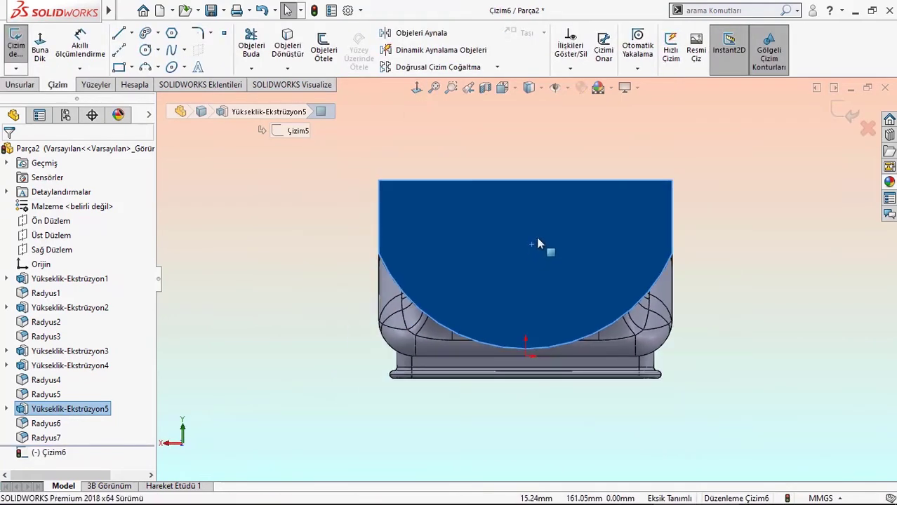
# Draw a horizontal line collinear with the face's top edge, extending past both sides.
pyautogui.click(119, 33)
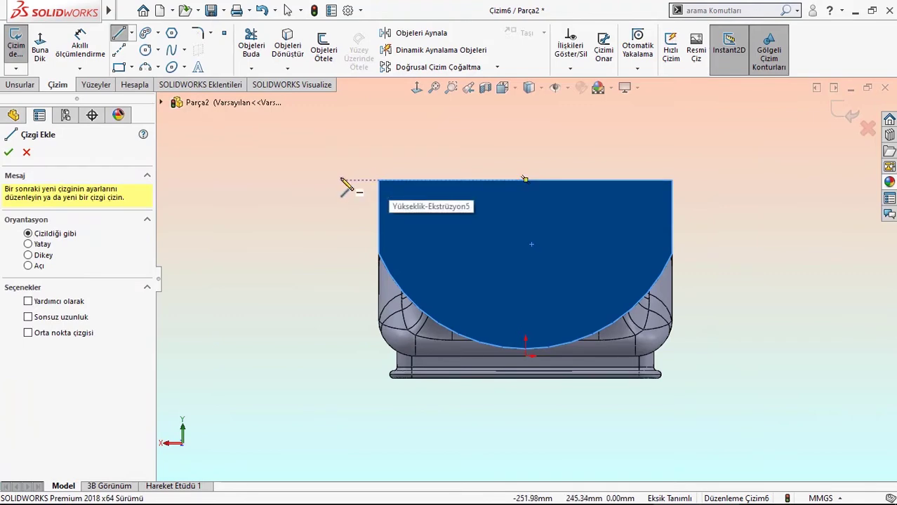
pyautogui.click(343, 181)
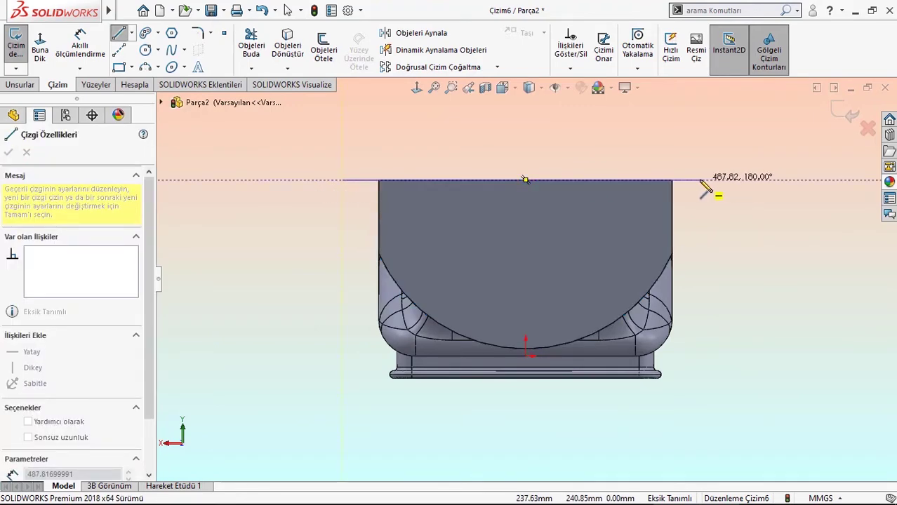
pyautogui.click(700, 181)
pyautogui.rightClick(632, 144)
pyautogui.click(650, 160)
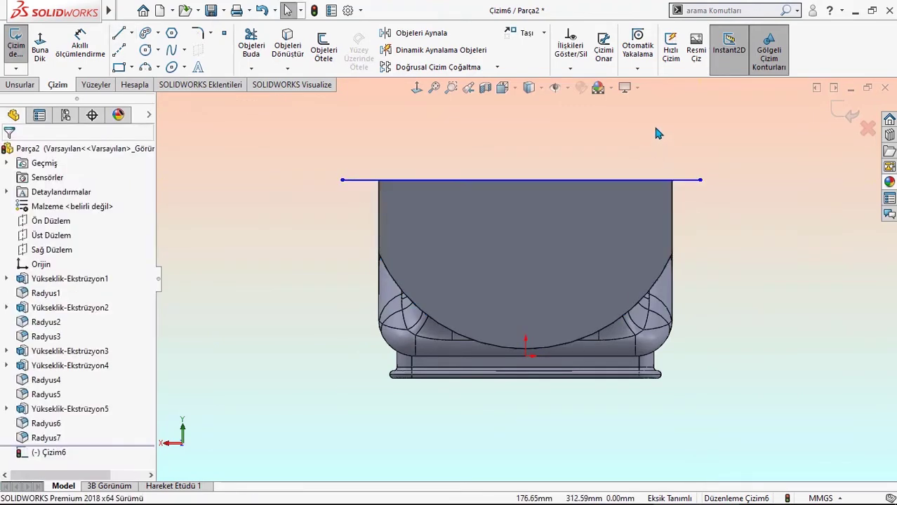
pyautogui.moveTo(675, 181); pyautogui.dragTo(670, 146)
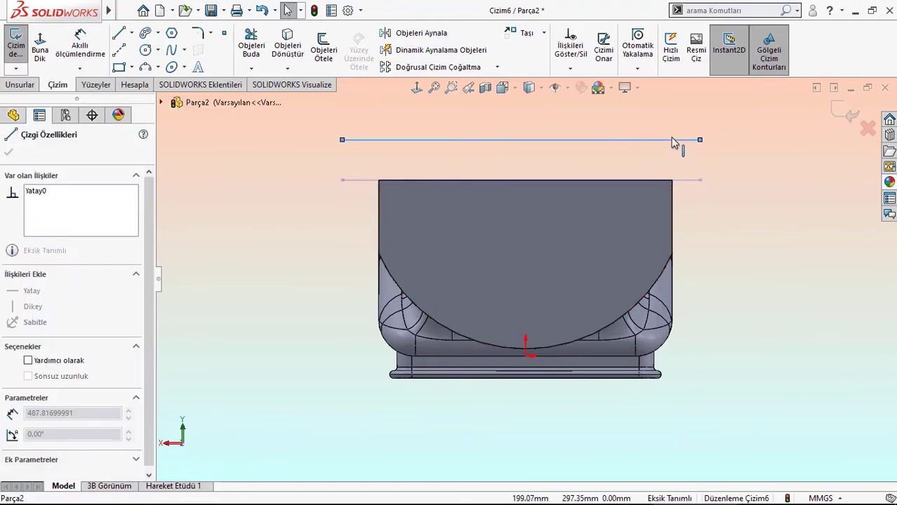
pyautogui.keyDown('ctrl'); pyautogui.click(637, 184); pyautogui.keyUp('ctrl')
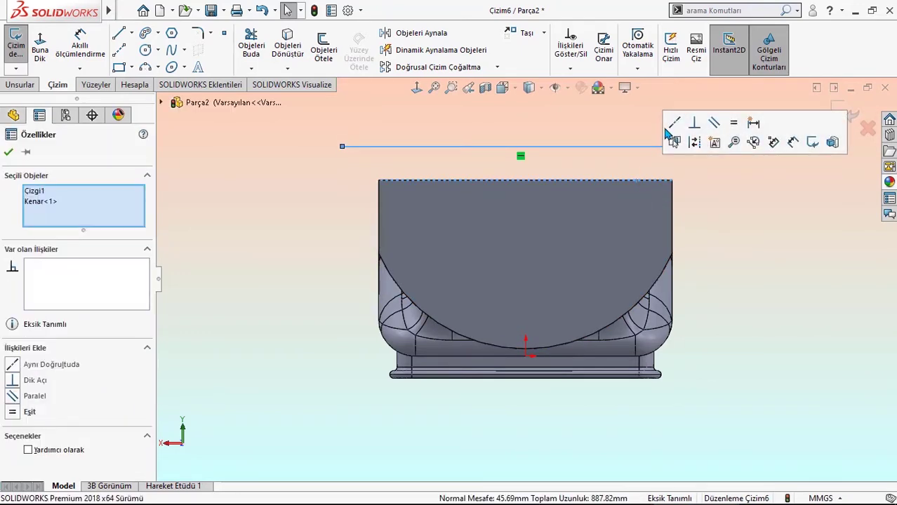
pyautogui.click(730, 142)
pyautogui.click(735, 243)
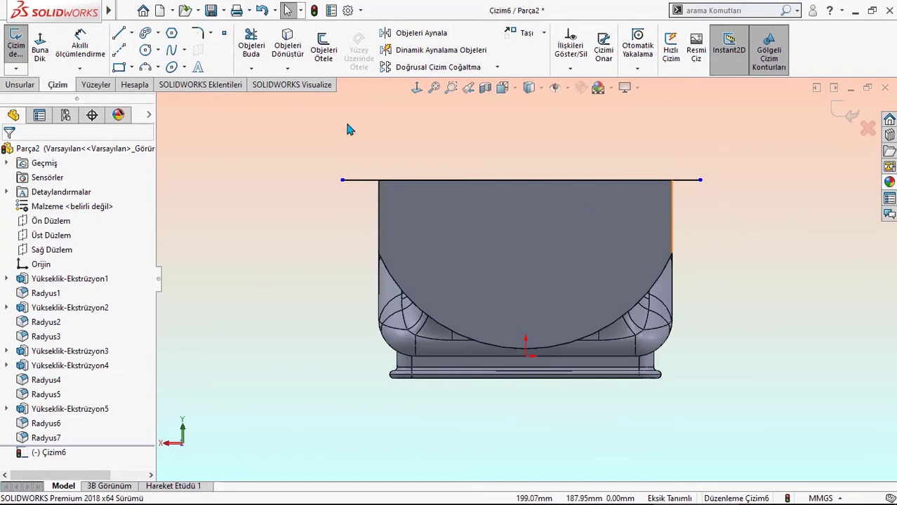
# Dimension the line's left and right overhangs to 20 mm each.
pyautogui.click(80, 42)
pyautogui.click(341, 182)
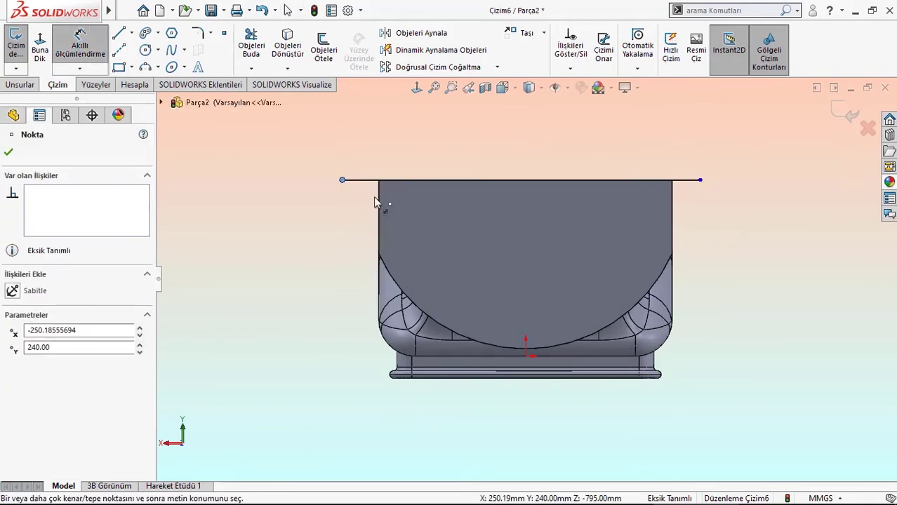
pyautogui.click(379, 204)
pyautogui.click(373, 137)
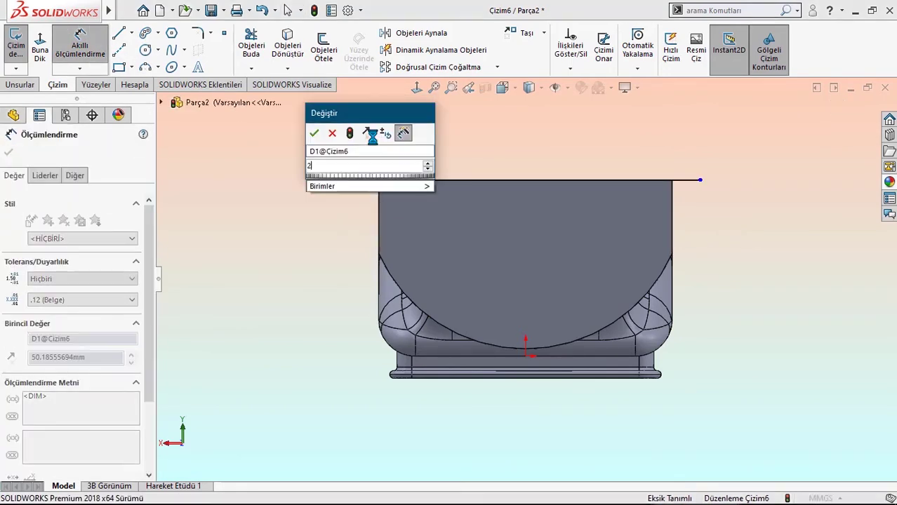
pyautogui.write('20')
pyautogui.press('Return')
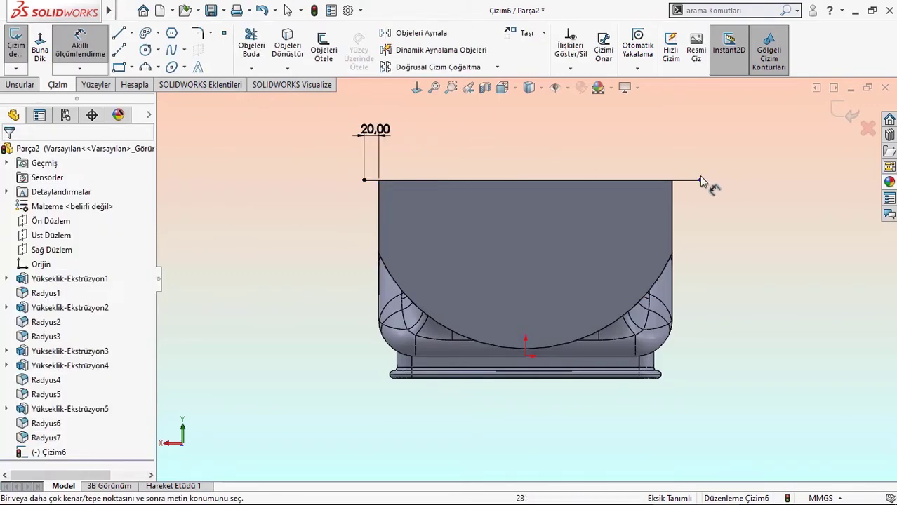
pyautogui.click(699, 180)
pyautogui.click(684, 127)
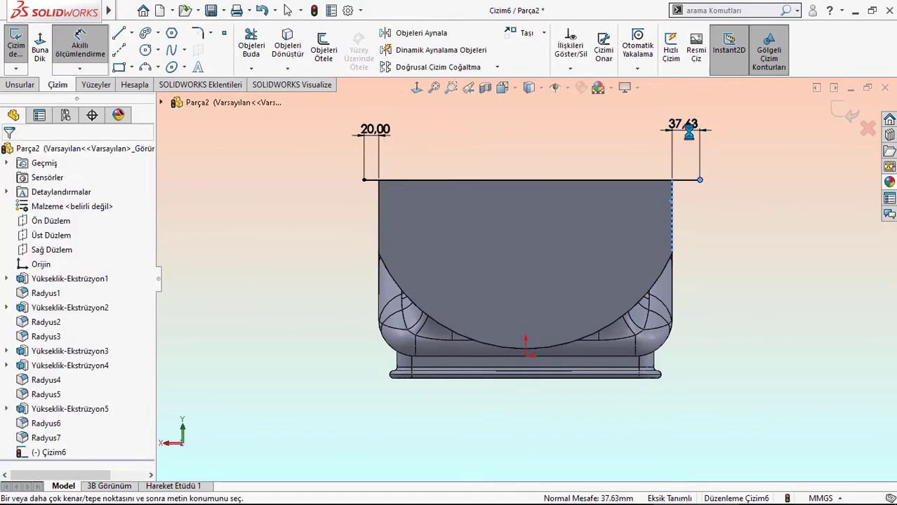
pyautogui.write('2')
pyautogui.press('Return')
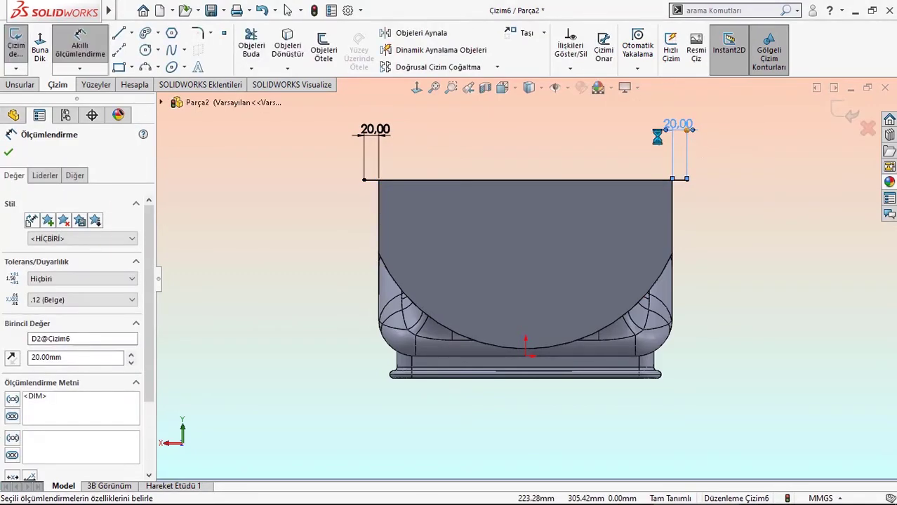
pyautogui.click(80, 46)
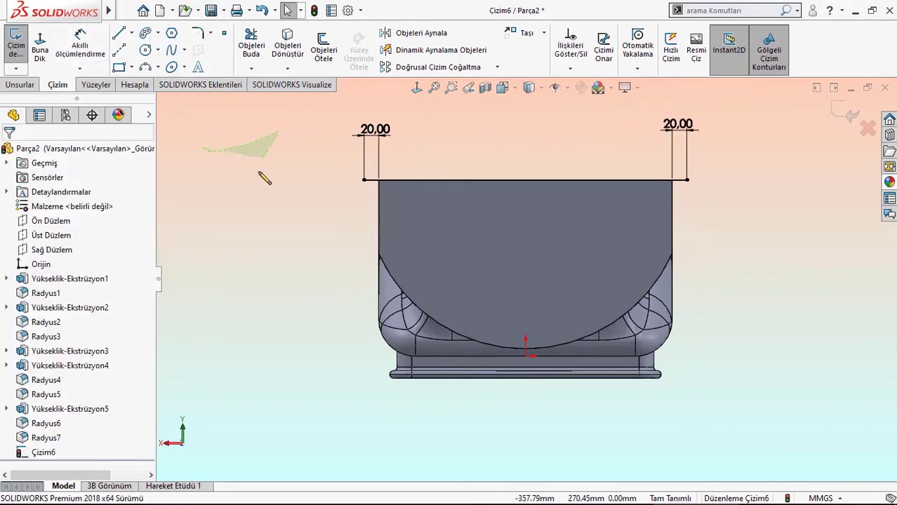
# Offset both side edges and the bottom arc 20 mm outward.
pyautogui.click(324, 49)
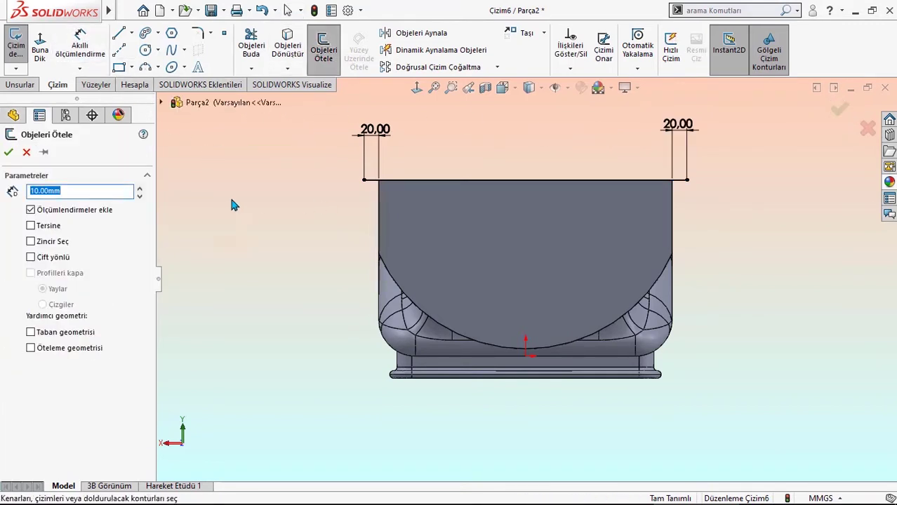
pyautogui.click(377, 198)
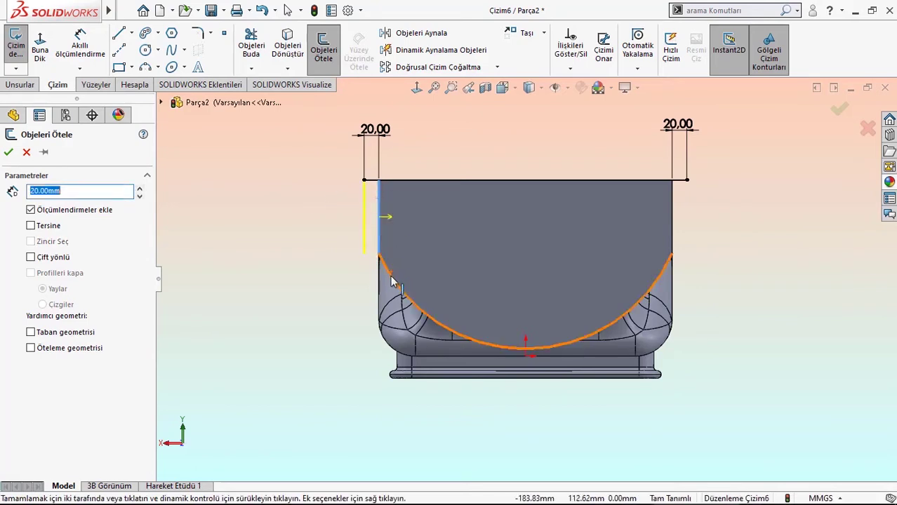
pyautogui.click(391, 274)
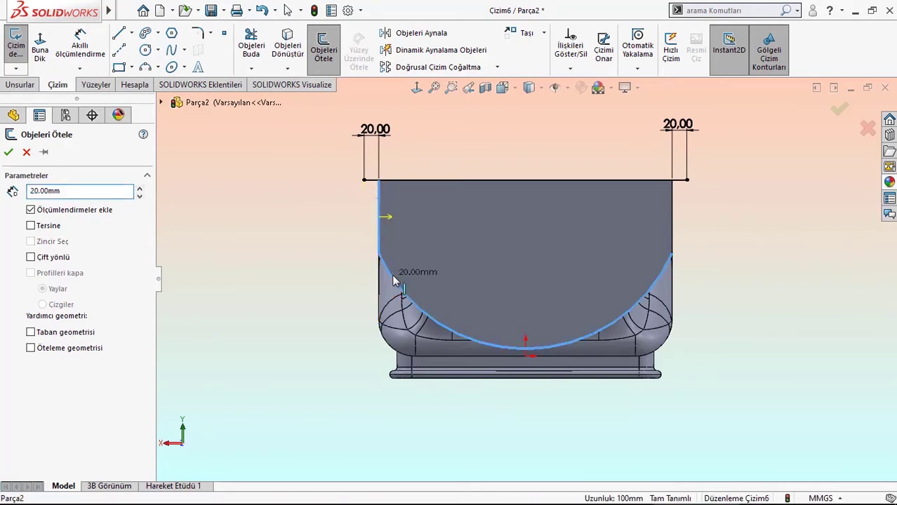
pyautogui.click(673, 230)
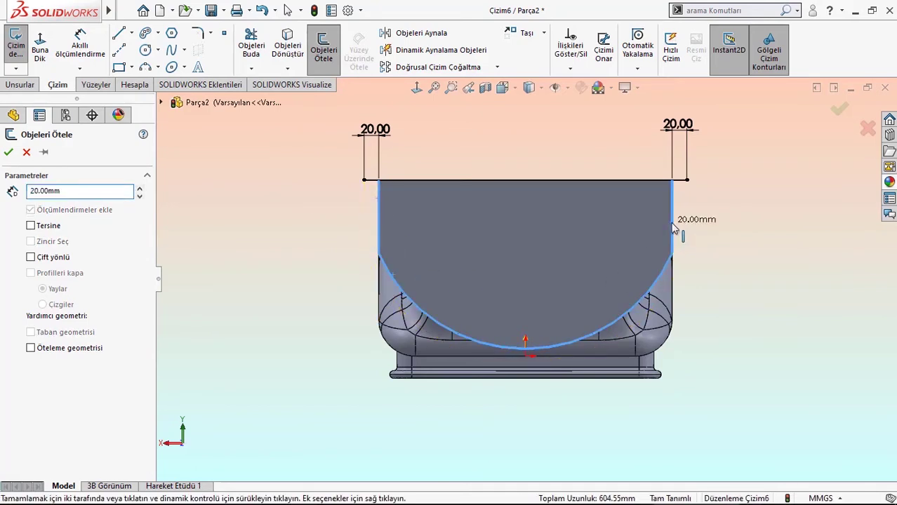
pyautogui.click(10, 155)
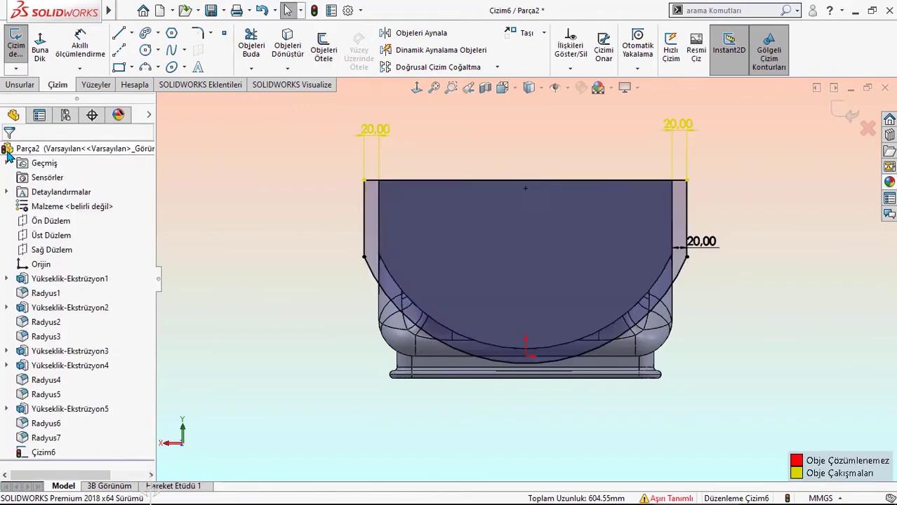
# Delete the two 20 mm overhang dimensions.
pyautogui.click(680, 135)
pyautogui.press('Delete')
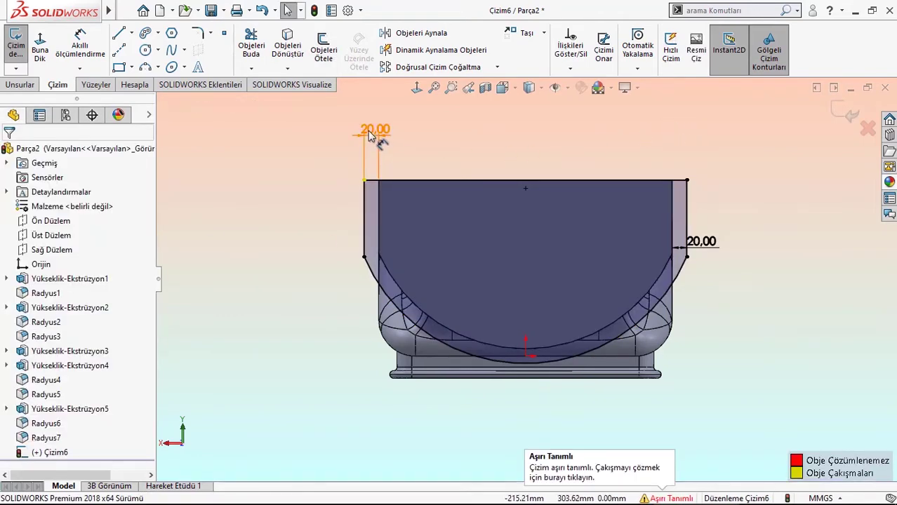
pyautogui.click(372, 132)
pyautogui.press('Delete')
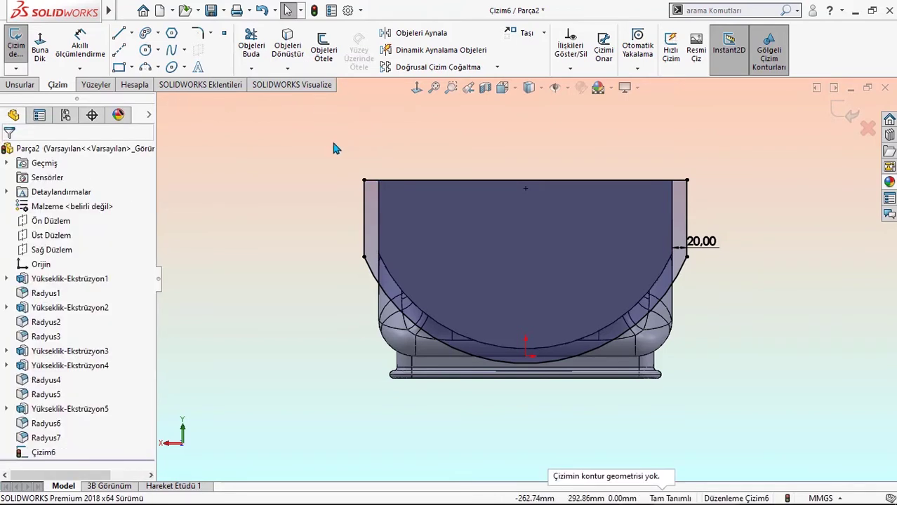
# Extrude the half-round sketch 10 mm Blind into a thin U-shaped rim plate.
pyautogui.click(20, 84)
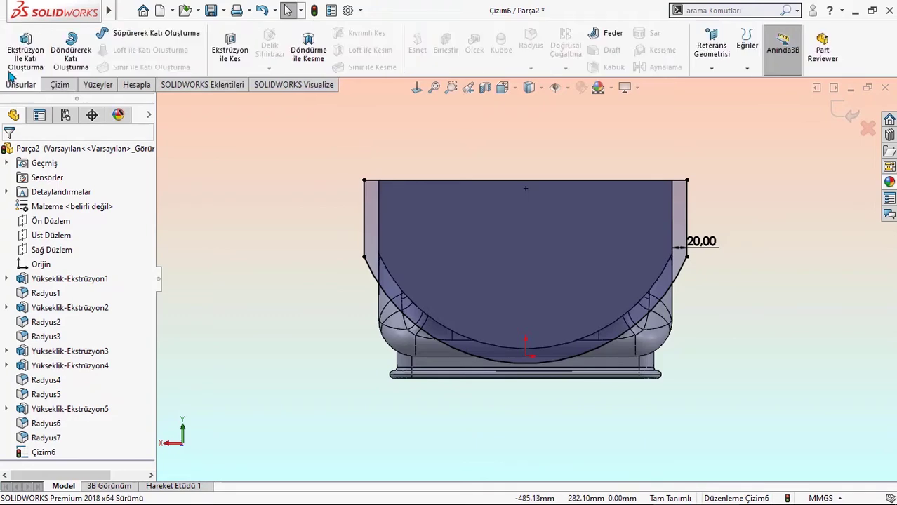
pyautogui.click(25, 49)
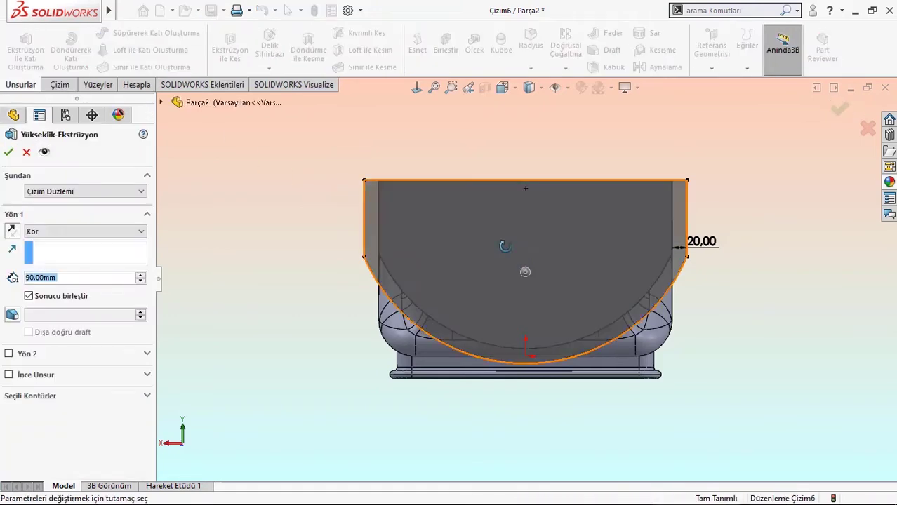
pyautogui.tripleClick(89, 271)
pyautogui.write('20')
pyautogui.press('Return')
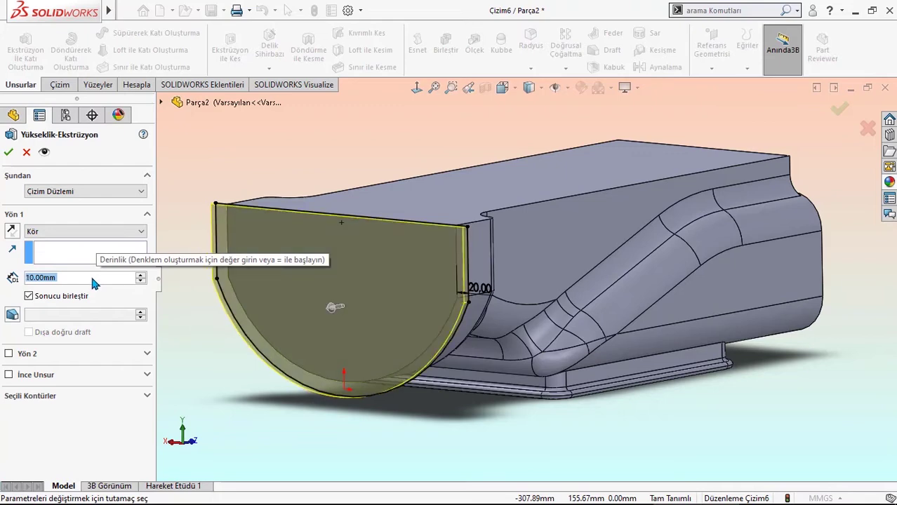
pyautogui.write('10')
pyautogui.press('Return')
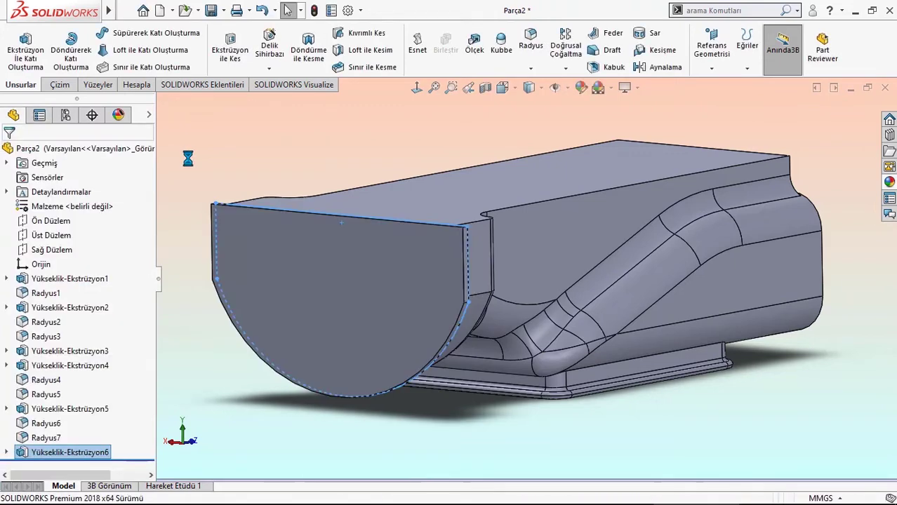
pyautogui.moveTo(308, 172); pyautogui.dragTo(292, 195, button='middle')
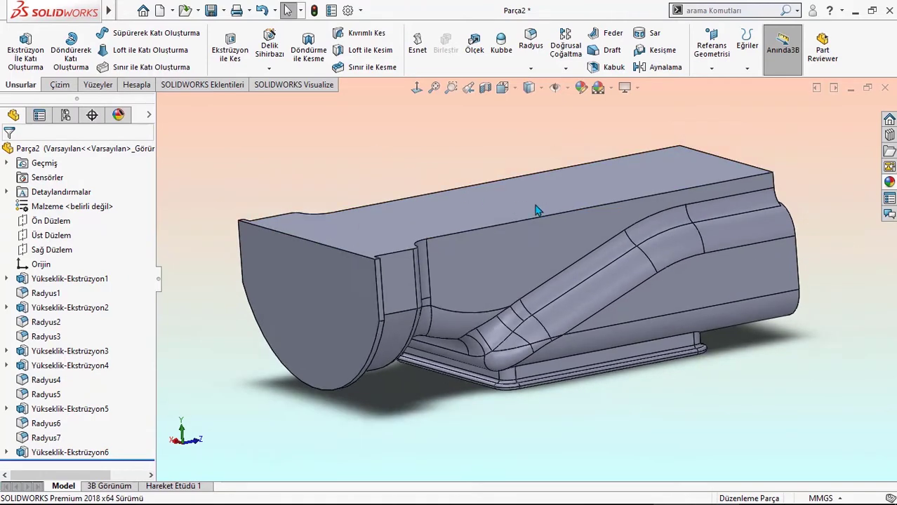
pyautogui.scroll(5, 537, 206)
# Start a chamfer with 40 mm distance and 70 degree angle.
pyautogui.moveTo(537, 206)
pyautogui.mouseDown(button='middle')
pyautogui.moveTo(477, 176)
pyautogui.moveTo(506, 292)
pyautogui.mouseUp(button='middle')
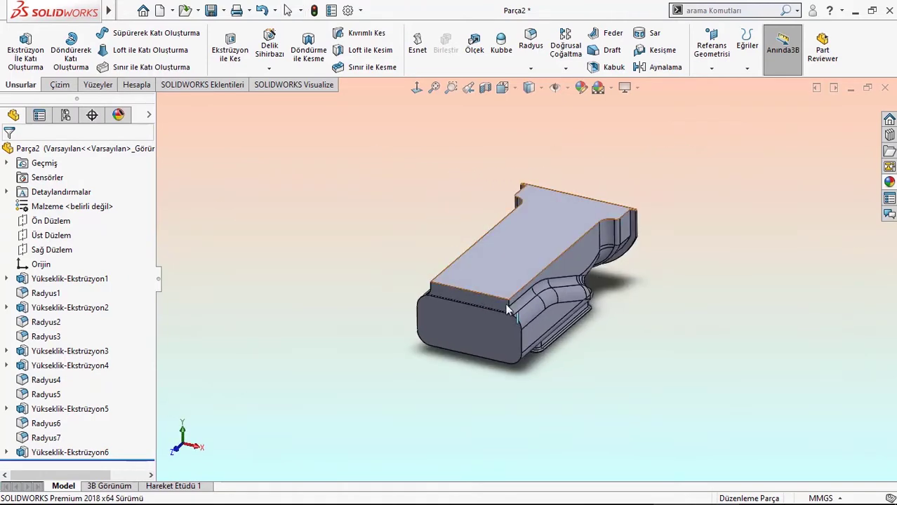
pyautogui.scroll(-5, 506, 293)
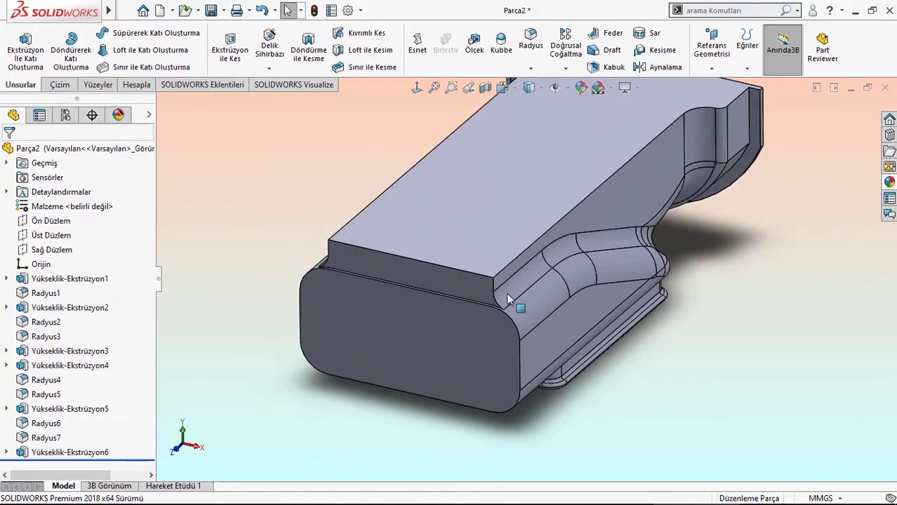
pyautogui.click(531, 68)
pyautogui.click(535, 102)
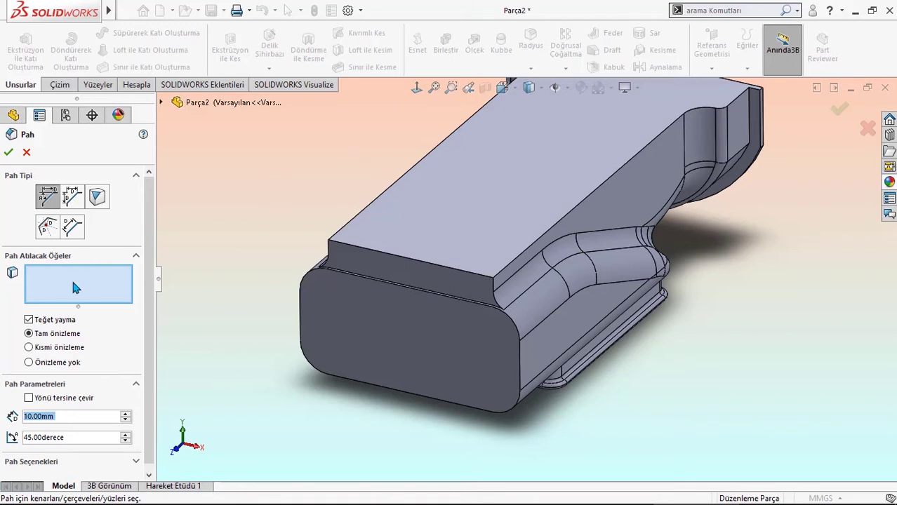
pyautogui.scroll(-1, 99, 345)
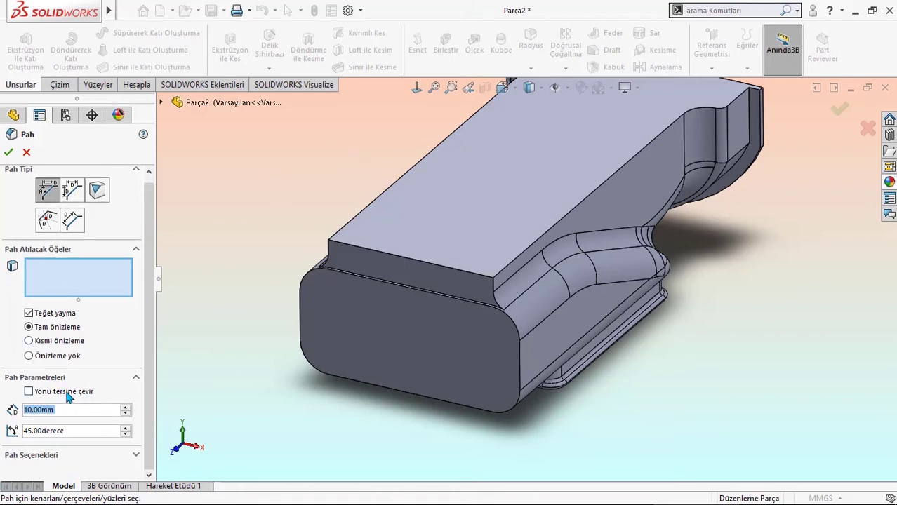
pyautogui.scroll(2, 64, 410)
pyautogui.scroll(4, 68, 433)
pyautogui.click(64, 428)
pyautogui.write('70')
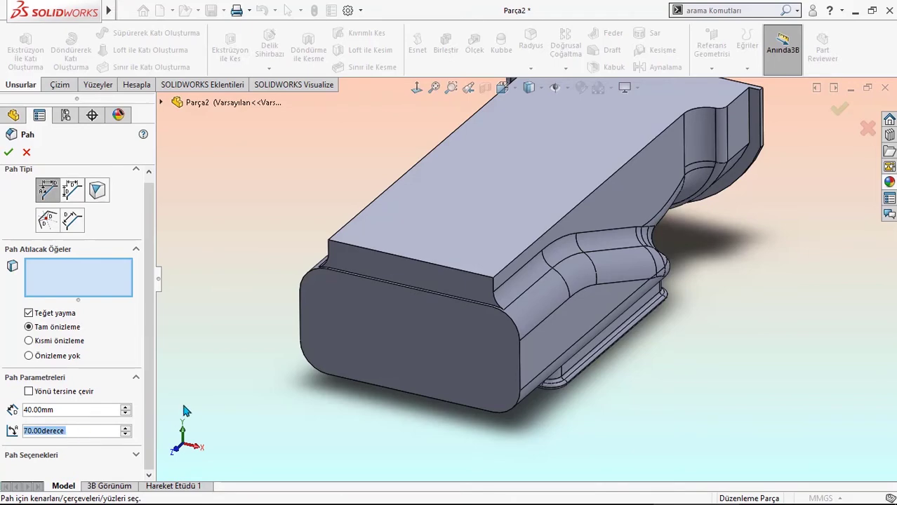
# Chamfer the two top-block edges near the front, reversing one edge's direction.
pyautogui.click(494, 286)
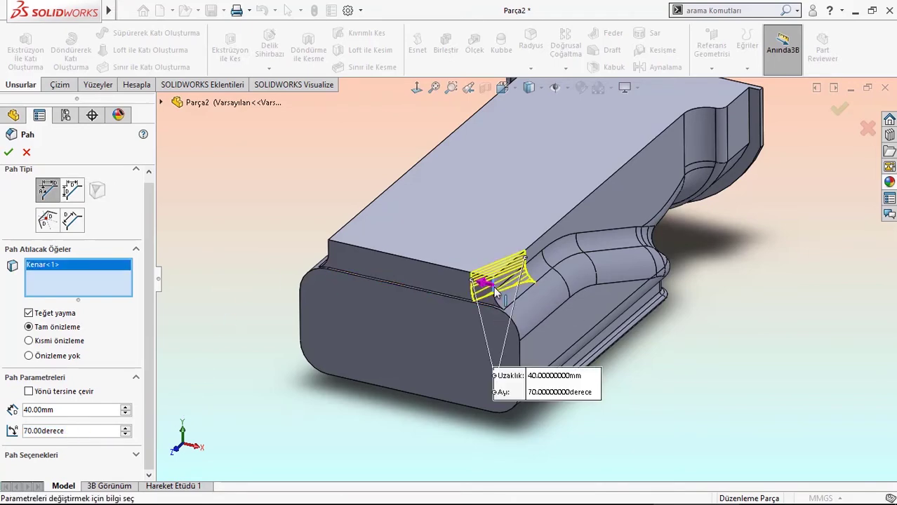
pyautogui.moveTo(483, 255); pyautogui.dragTo(489, 296, button='middle')
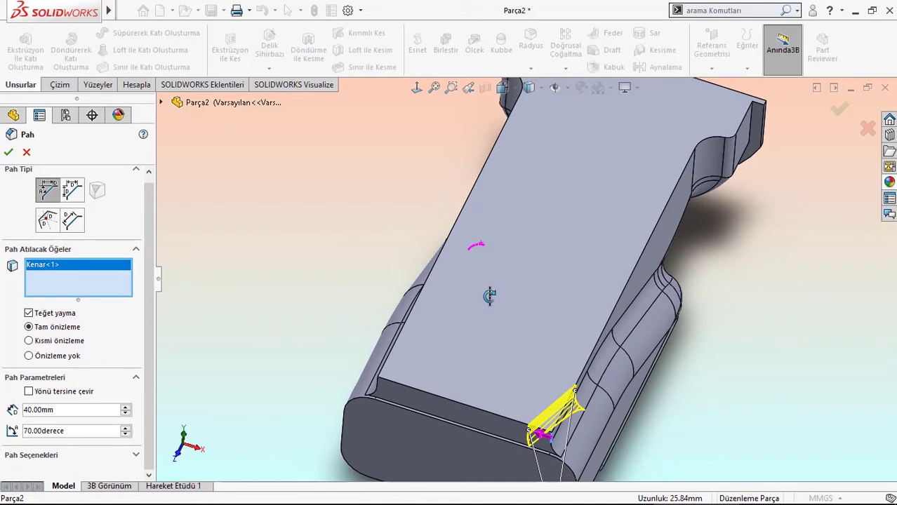
pyautogui.click(379, 385)
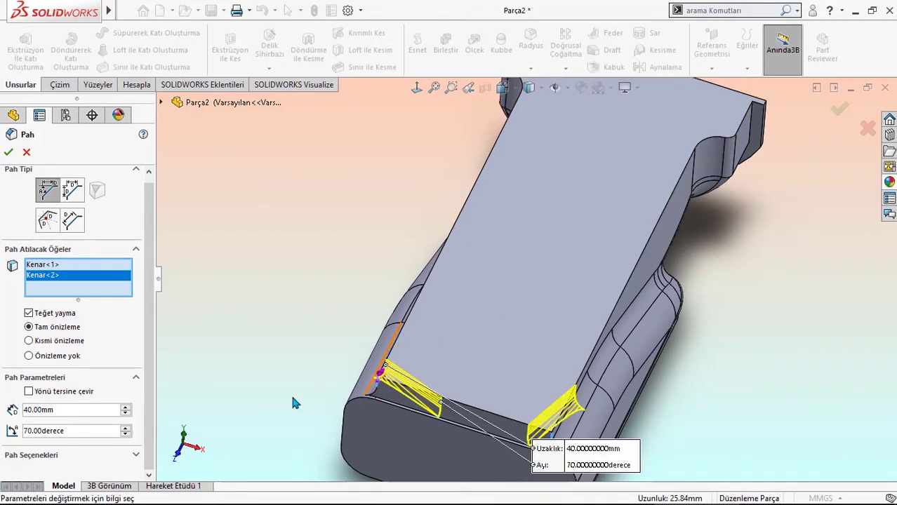
pyautogui.click(31, 395)
pyautogui.moveTo(435, 347)
pyautogui.mouseDown(button='middle')
pyautogui.moveTo(424, 363)
pyautogui.moveTo(528, 396)
pyautogui.moveTo(491, 407)
pyautogui.mouseUp(button='middle')
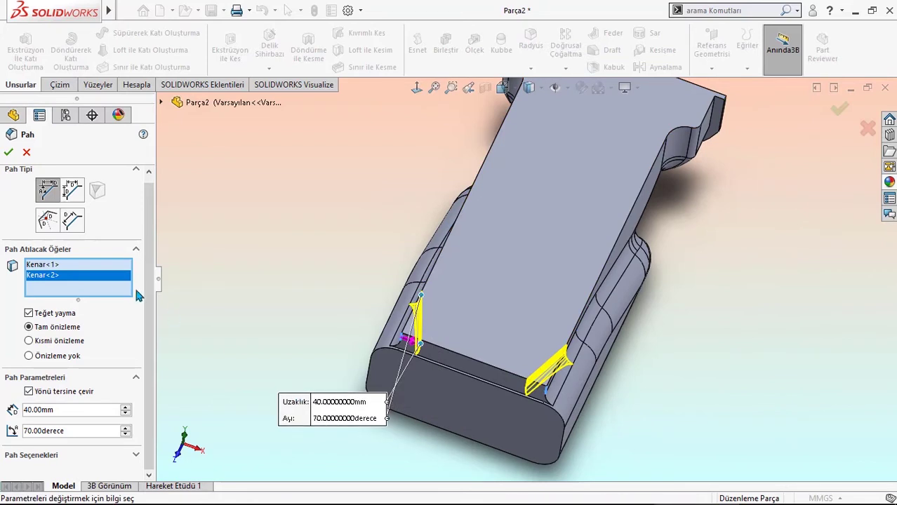
pyautogui.click(88, 267)
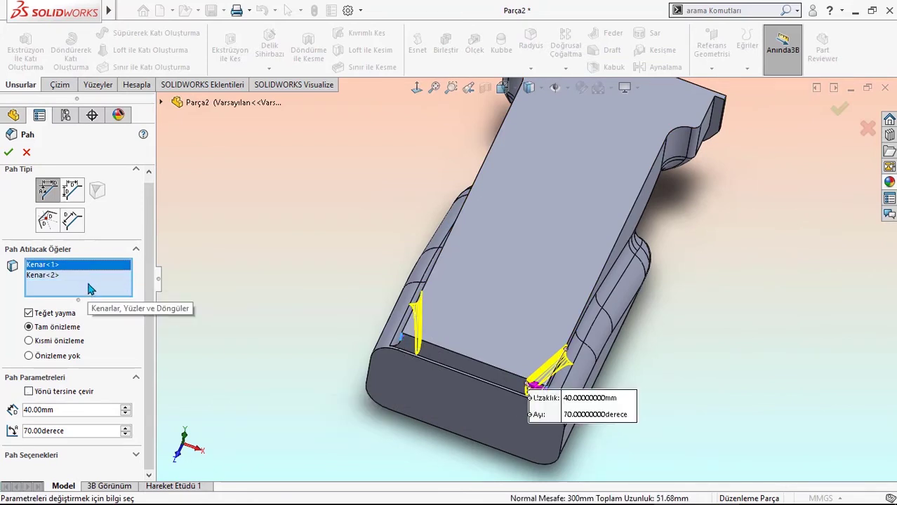
pyautogui.click(88, 276)
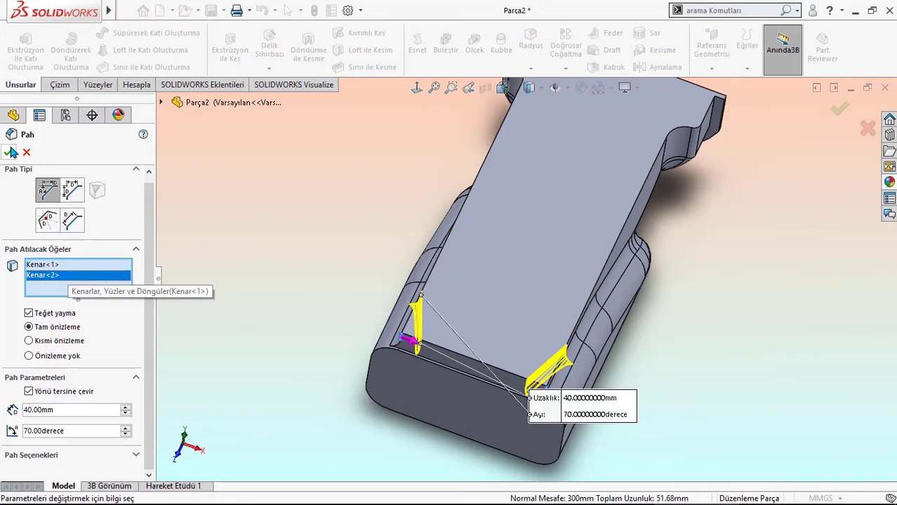
pyautogui.press('Return')
# Zoom to the chamfered front end and select the front step face.
pyautogui.moveTo(315, 300); pyautogui.dragTo(306, 237, button='middle')
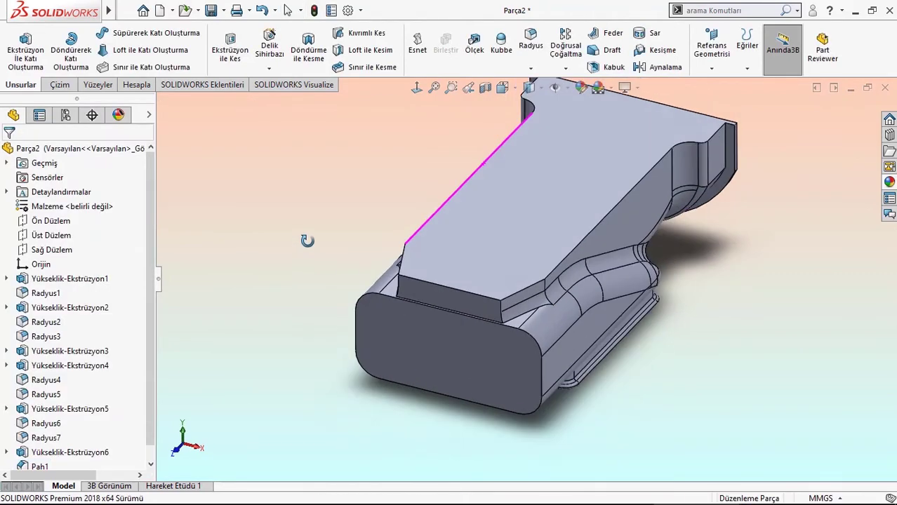
pyautogui.scroll(-3, 472, 284)
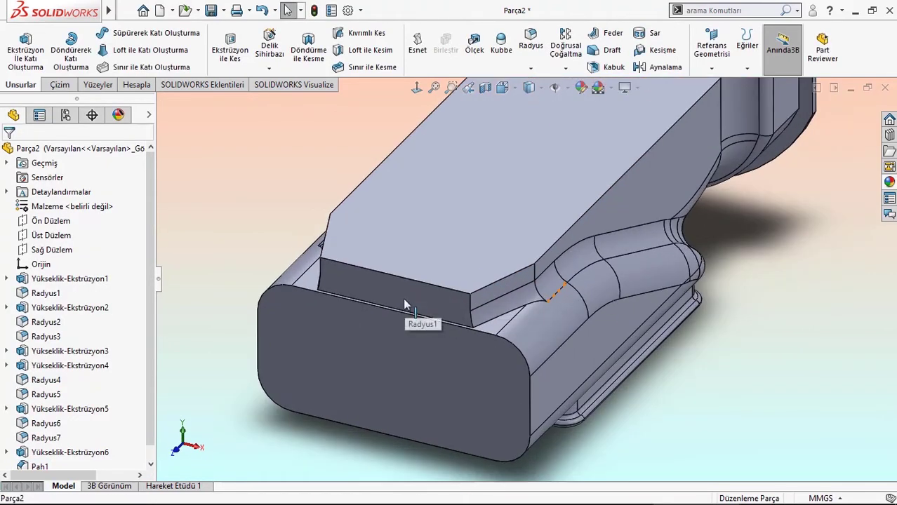
pyautogui.click(403, 298)
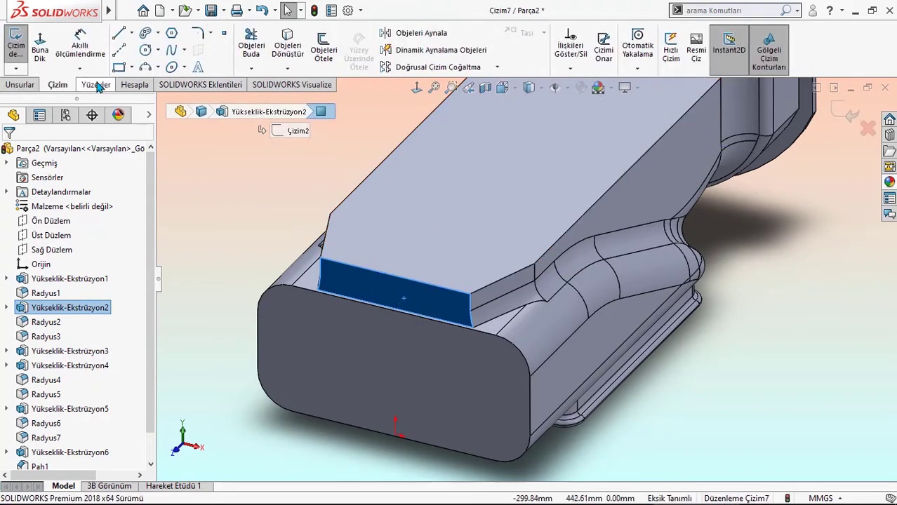
# Extrude Sketch7 5 mm Blind to fill the chamfered front area.
pyautogui.click(22, 84)
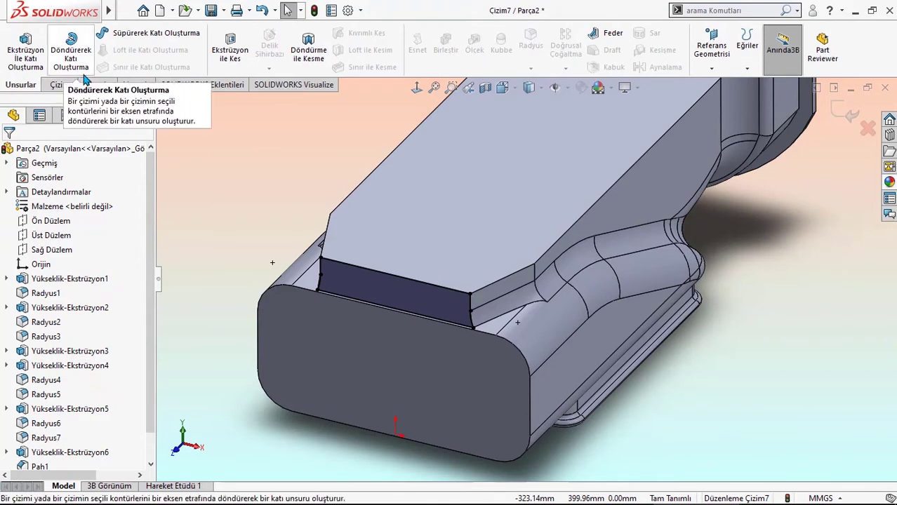
pyautogui.click(26, 52)
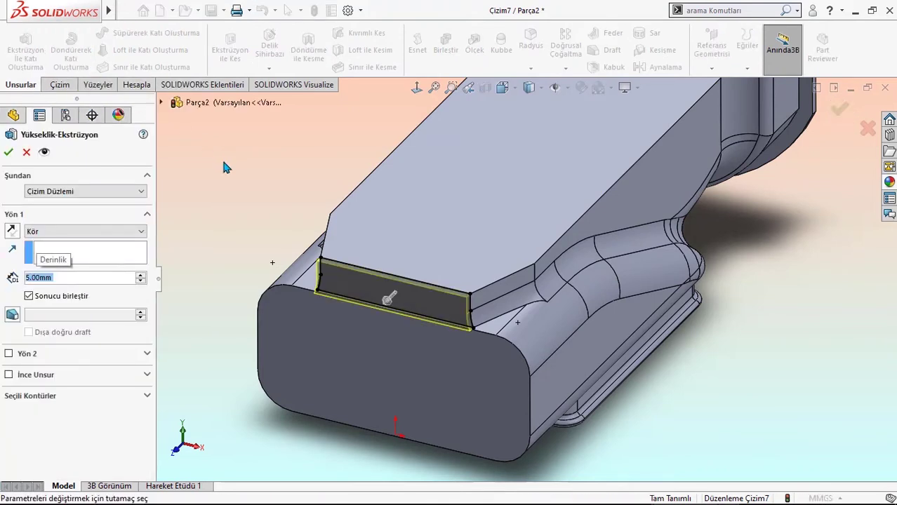
pyautogui.press('Return')
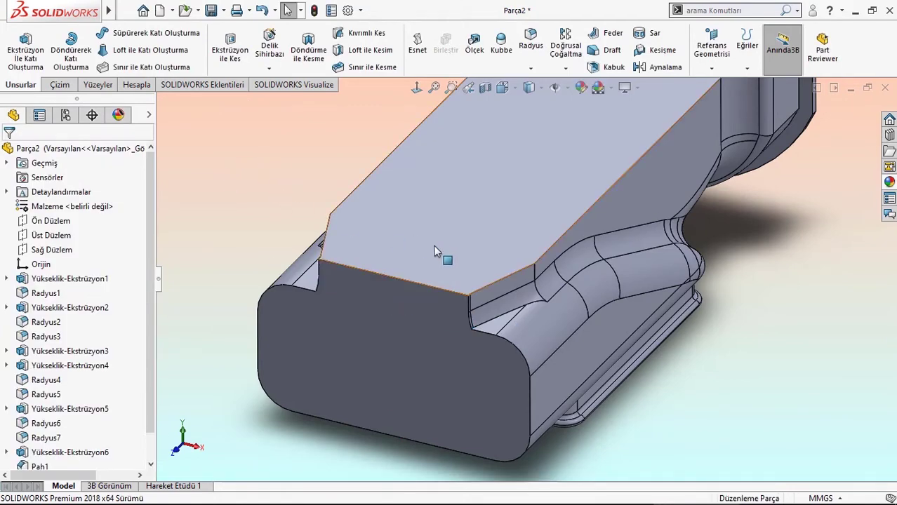
pyautogui.scroll(-2, 428, 242)
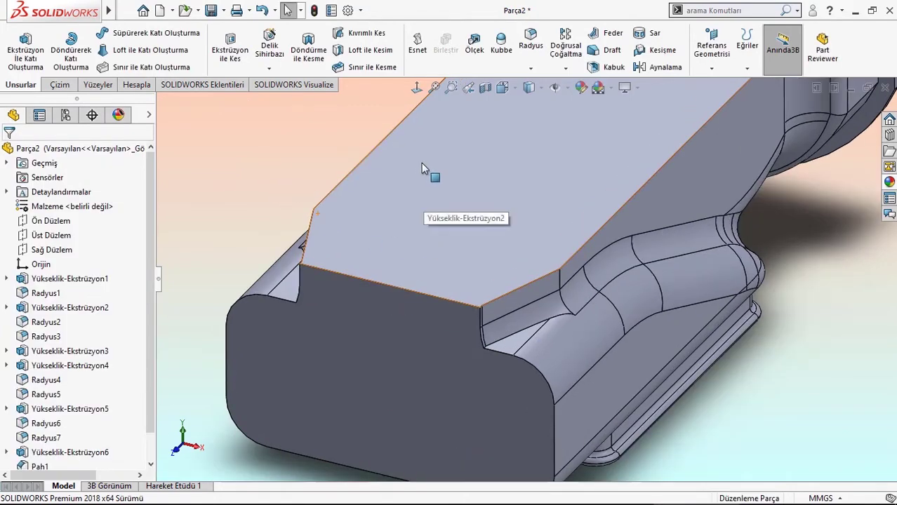
# Fillet the two vertical front-step corner edges at 10 mm.
pyautogui.click(530, 43)
pyautogui.write('10')
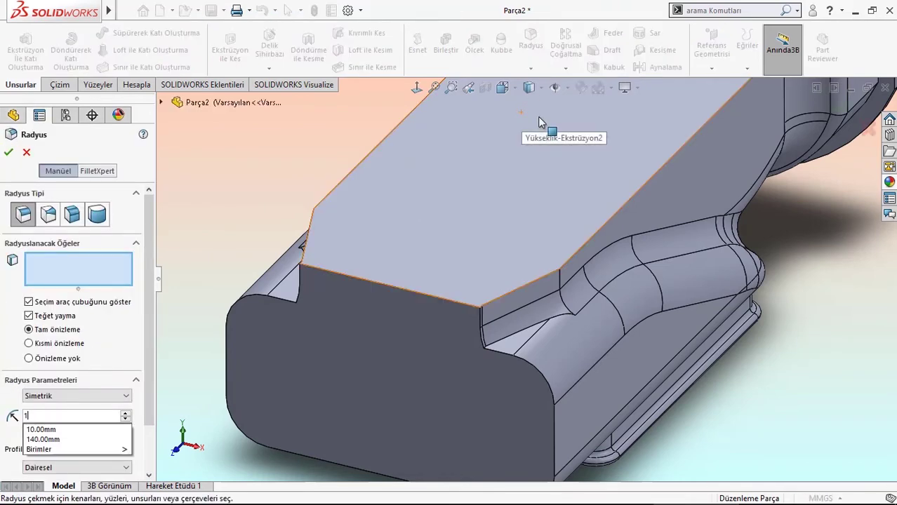
pyautogui.press('Return')
pyautogui.scroll(-2, 521, 337)
pyautogui.scroll(-2, 520, 336)
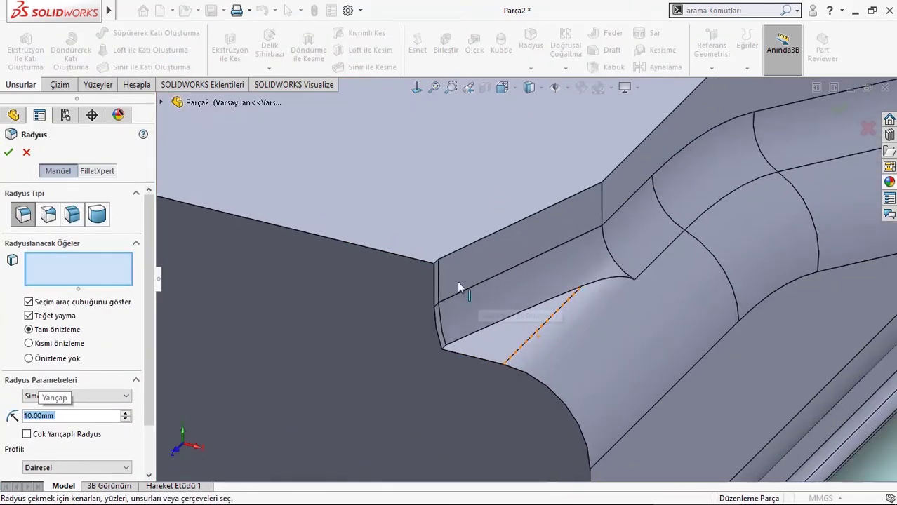
pyautogui.click(439, 279)
pyautogui.moveTo(440, 283); pyautogui.dragTo(338, 231, button='middle')
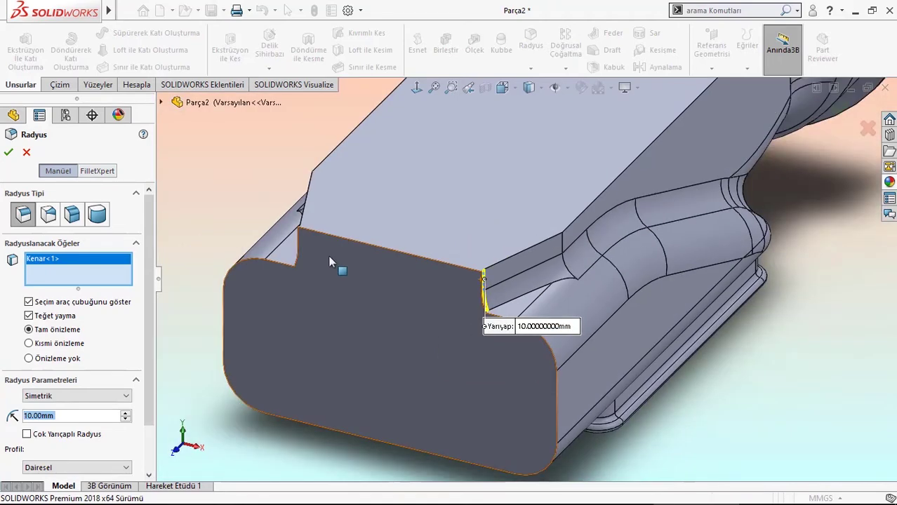
pyautogui.scroll(-3, 392, 198)
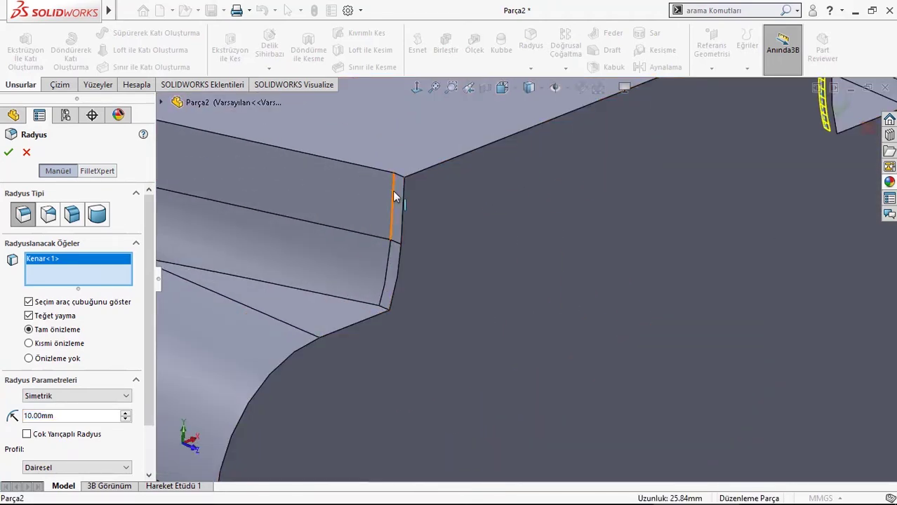
pyautogui.click(392, 192)
pyautogui.click(9, 153)
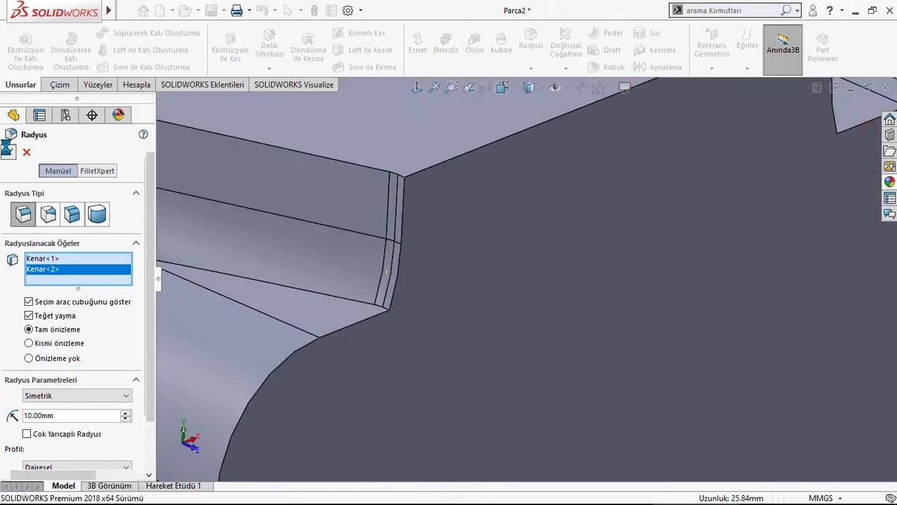
pyautogui.scroll(2, 304, 213)
pyautogui.scroll(3, 351, 232)
pyautogui.scroll(-2, 397, 251)
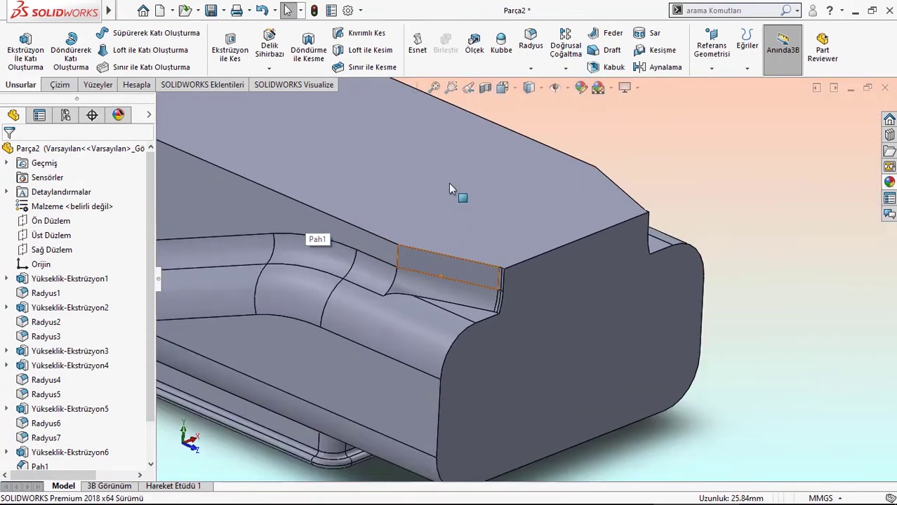
# Round the top block's two chamfer bend edges with a 60 mm fillet.
pyautogui.click(531, 44)
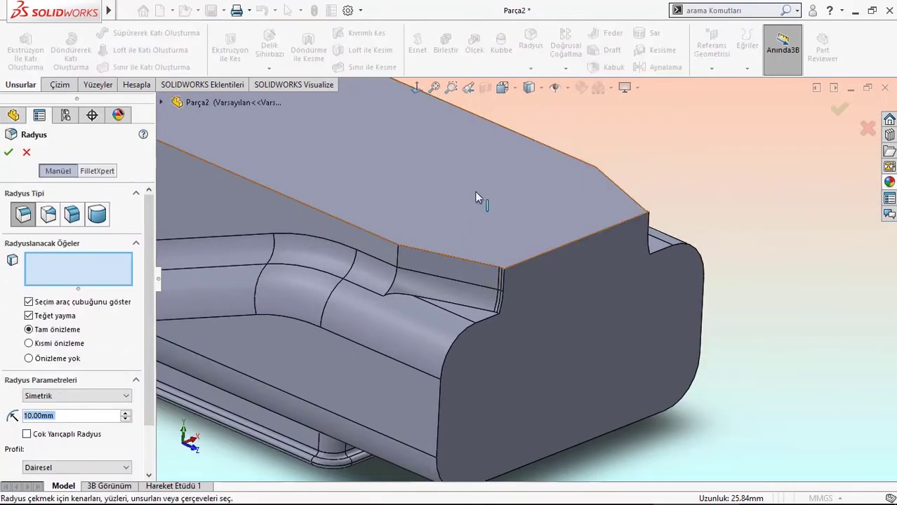
pyautogui.write('60')
pyautogui.press('Return')
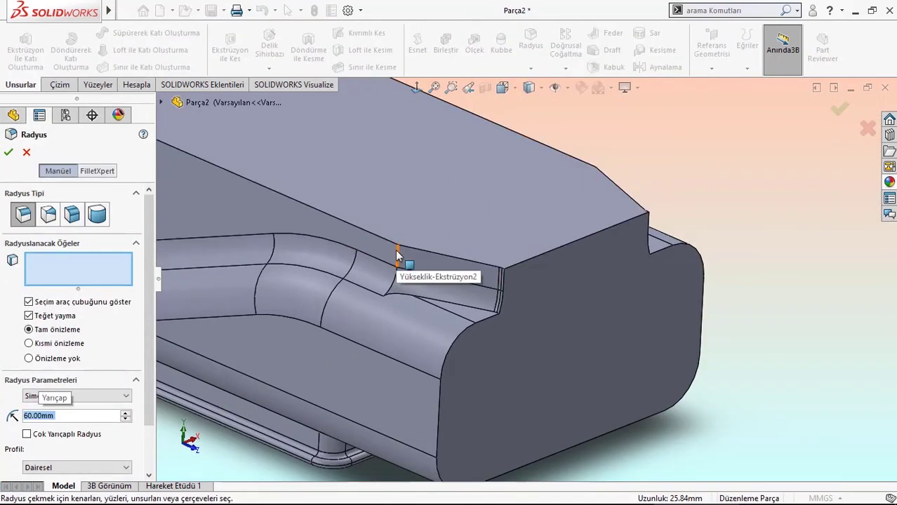
pyautogui.click(378, 255)
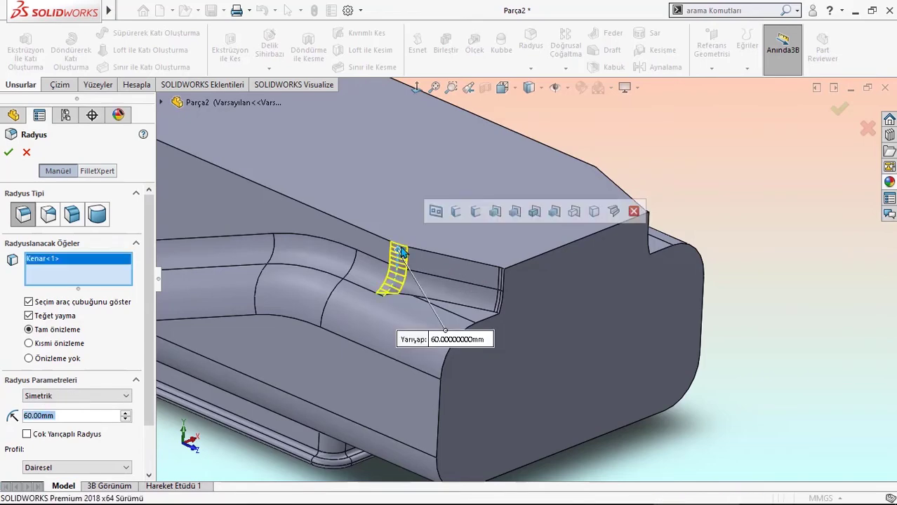
pyautogui.click(594, 176)
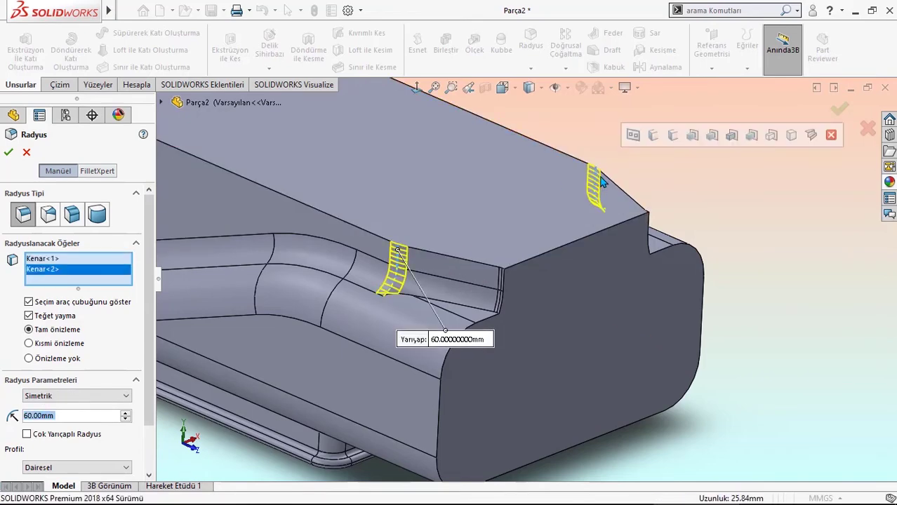
pyautogui.click(9, 153)
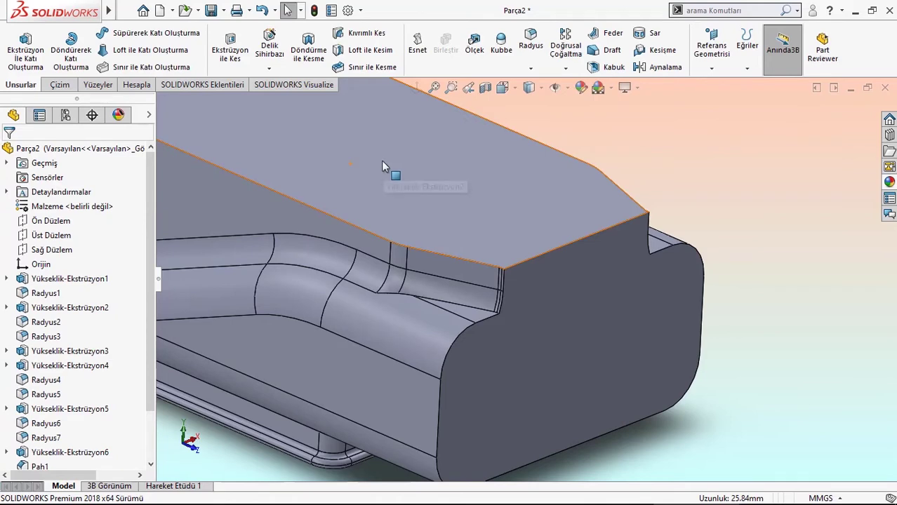
# Shell the part with 10 mm walls, removing the top face and the curved end face.
pyautogui.scroll(2, 427, 205)
pyautogui.scroll(3, 370, 184)
pyautogui.scroll(2, 370, 184)
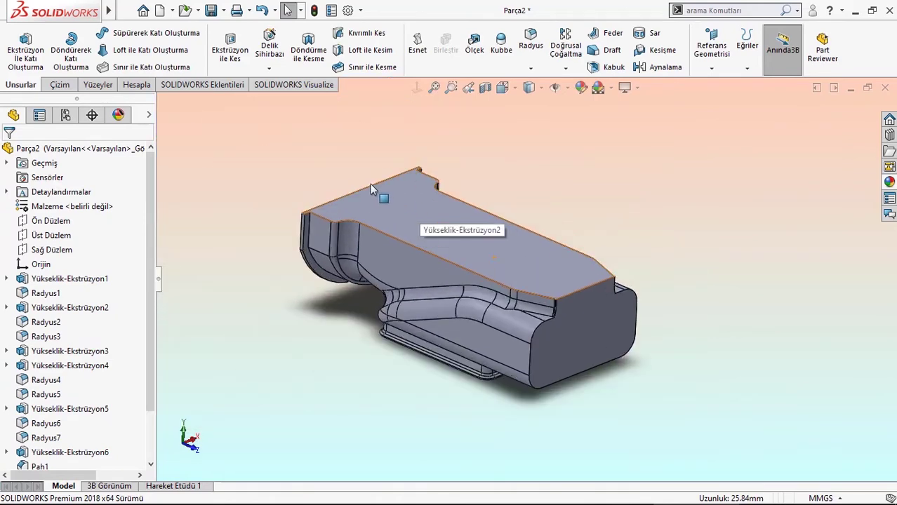
pyautogui.moveTo(370, 184)
pyautogui.mouseDown(button='middle')
pyautogui.moveTo(589, 146)
pyautogui.moveTo(610, 183)
pyautogui.moveTo(587, 199)
pyautogui.moveTo(608, 183)
pyautogui.mouseUp(button='middle')
pyautogui.click(595, 76)
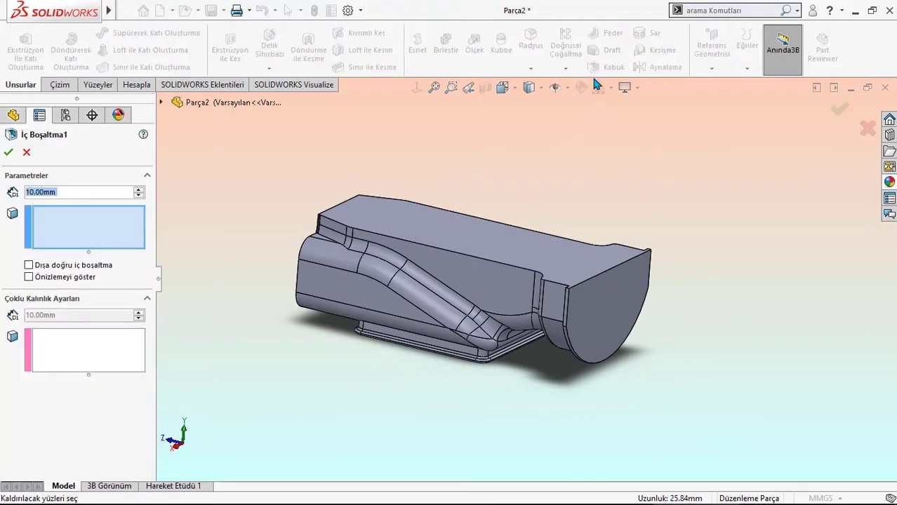
pyautogui.click(488, 236)
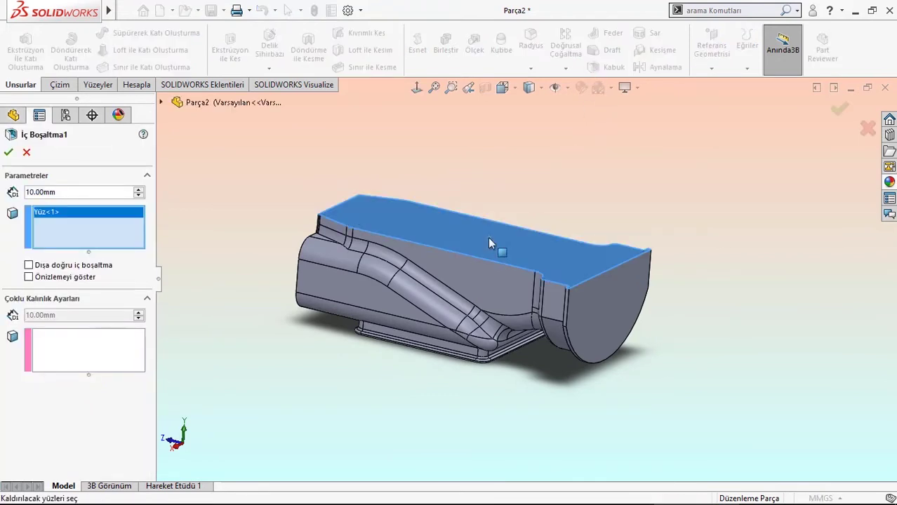
pyautogui.click(588, 299)
pyautogui.click(8, 151)
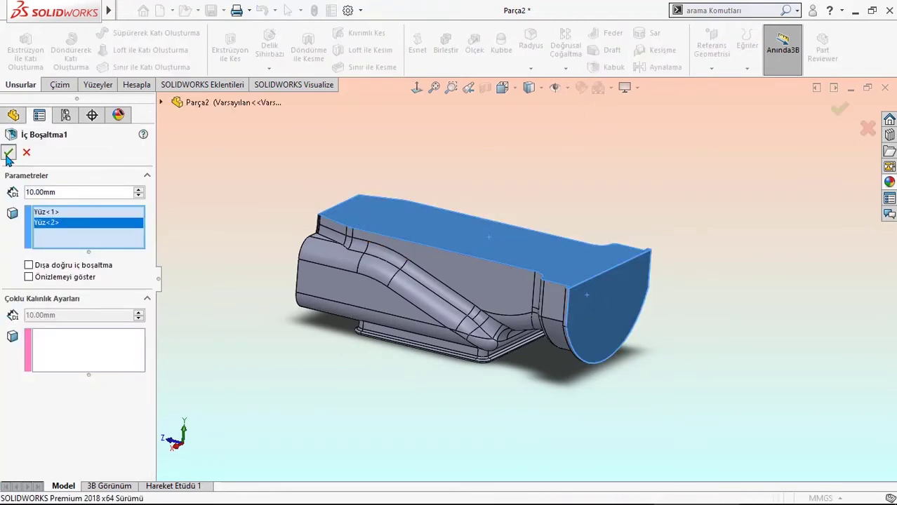
pyautogui.moveTo(449, 234)
pyautogui.mouseDown(button='middle')
pyautogui.moveTo(433, 286)
pyautogui.moveTo(490, 247)
pyautogui.moveTo(452, 263)
pyautogui.moveTo(401, 262)
pyautogui.moveTo(444, 200)
pyautogui.moveTo(511, 296)
pyautogui.mouseUp(button='middle')
# Start a new sketch (Çizim8) on the shelled part's rim face, viewed normal to it.
pyautogui.scroll(-5, 548, 244)
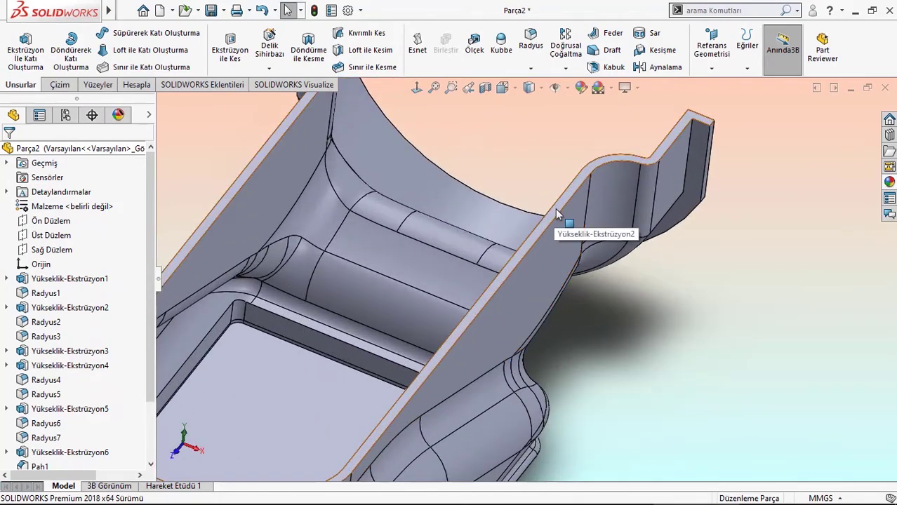
pyautogui.click(556, 212)
pyautogui.click(593, 169)
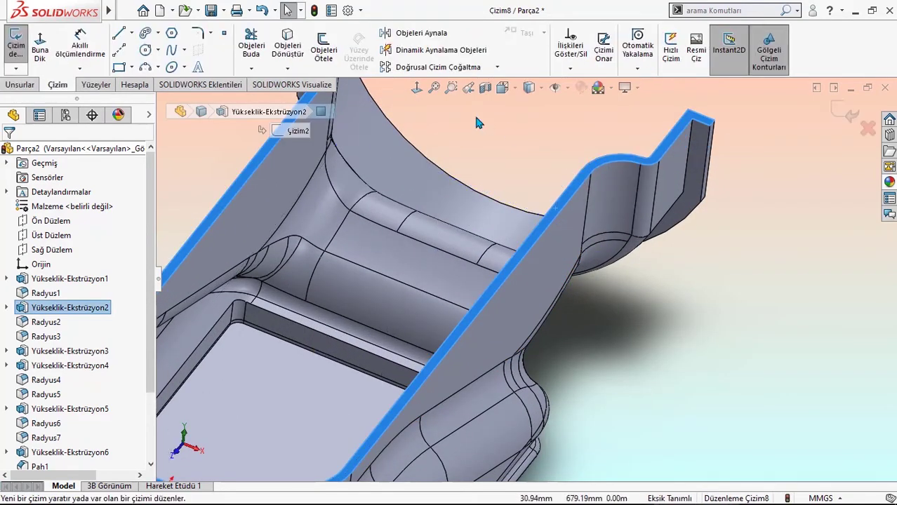
pyautogui.click(416, 92)
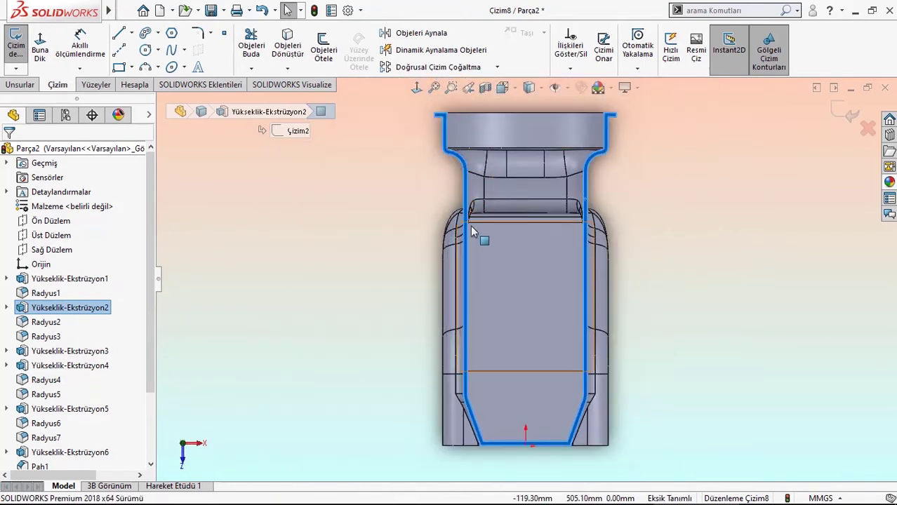
# Draw a vertical centerline from just below the origin up to the top flange.
pyautogui.click(119, 53)
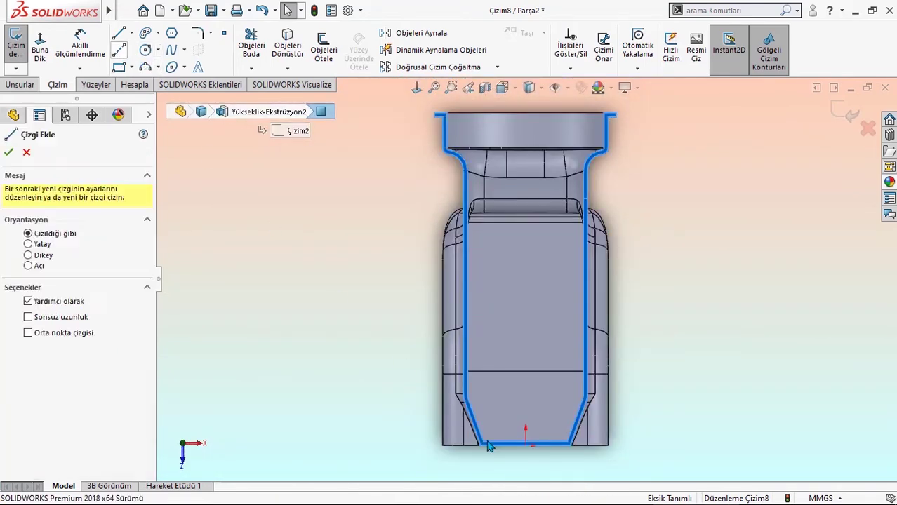
pyautogui.click(526, 461)
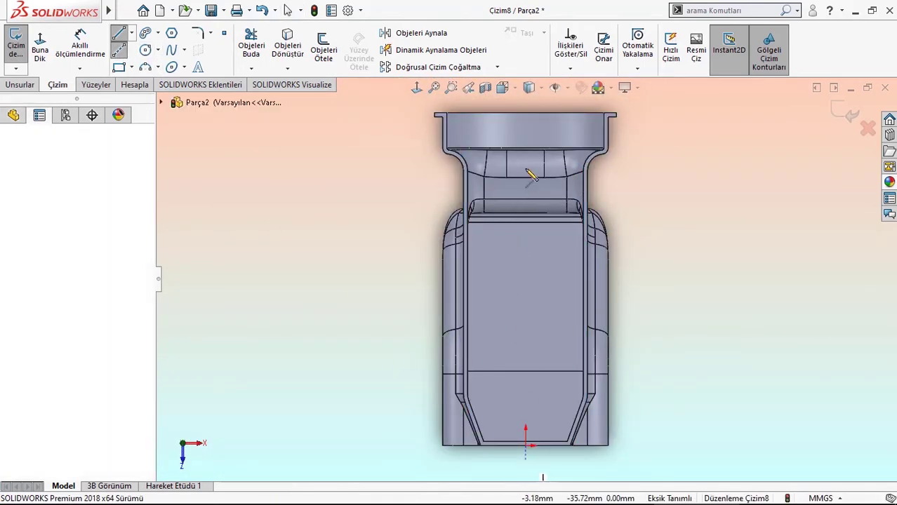
pyautogui.click(525, 125)
pyautogui.press('Escape')
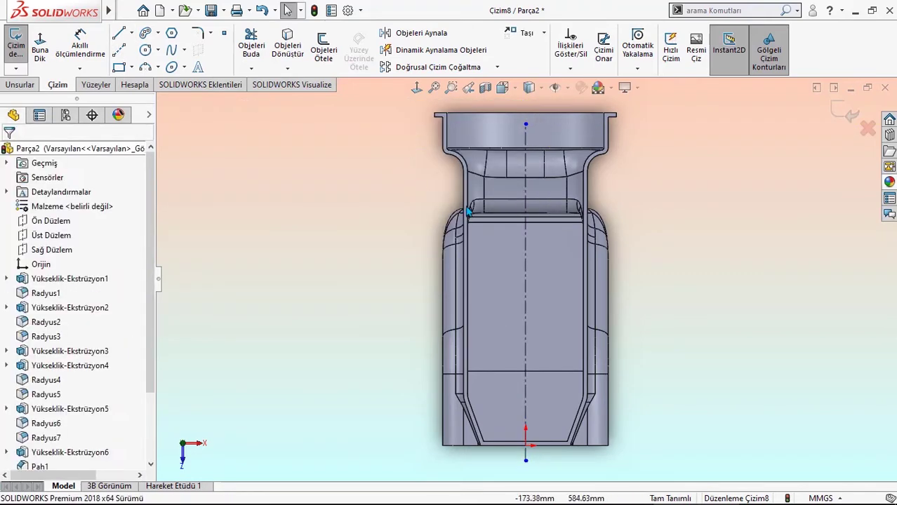
pyautogui.scroll(-3, 455, 166)
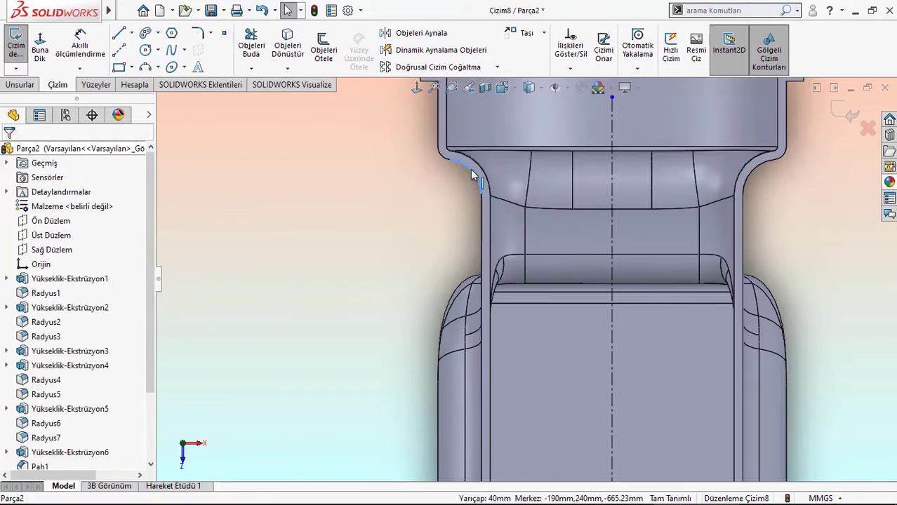
# Use Convert Entities (Objeleri Dönüştür) on the left neck arc and the long left side edge.
pyautogui.click(287, 46)
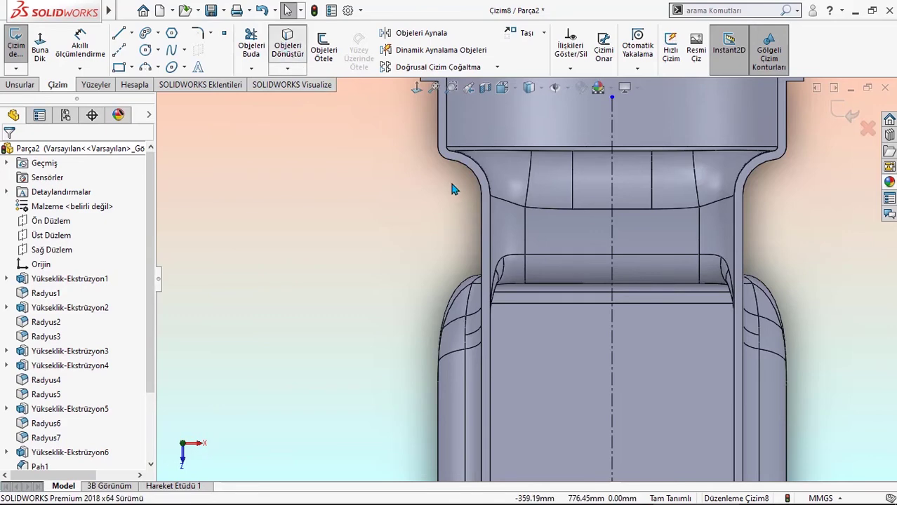
pyautogui.scroll(-2, 472, 176)
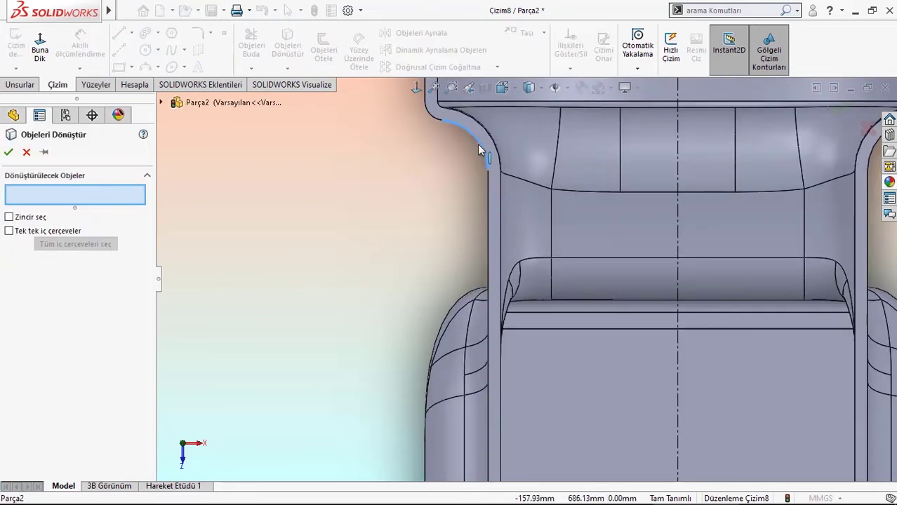
pyautogui.click(478, 147)
pyautogui.click(487, 179)
pyautogui.scroll(3, 533, 337)
pyautogui.scroll(-2, 543, 396)
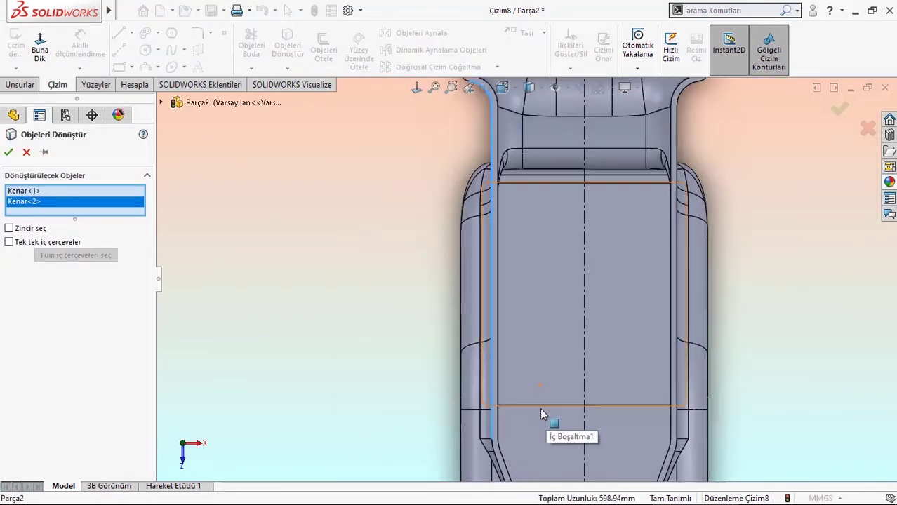
pyautogui.hotkey('ctrl', 'Up')
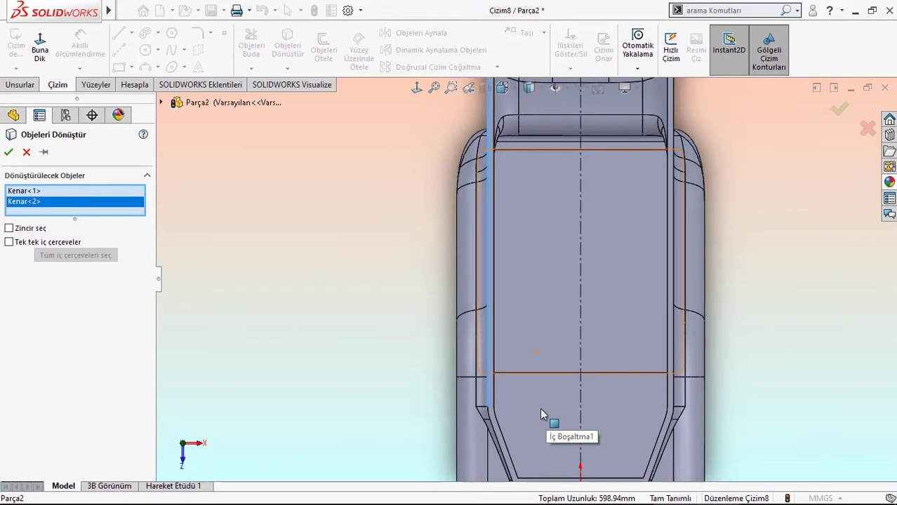
pyautogui.click(9, 151)
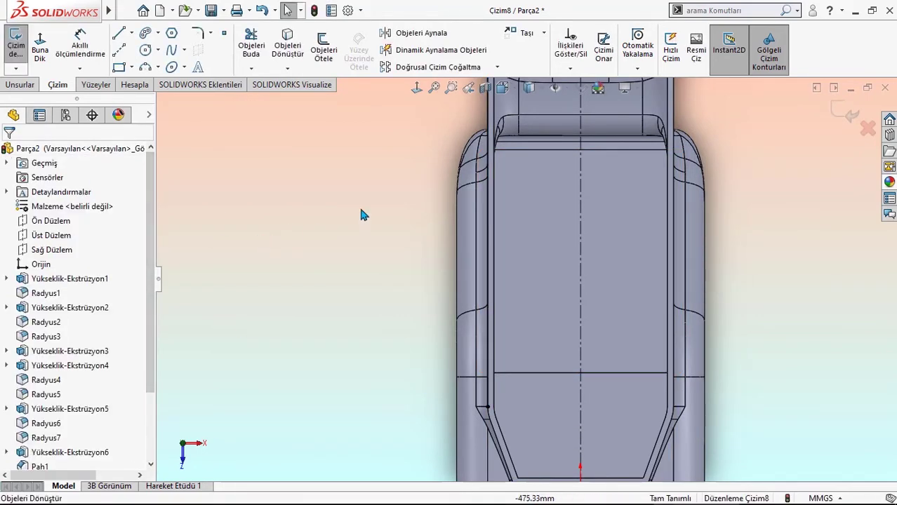
pyautogui.scroll(3, 421, 238)
pyautogui.scroll(-5, 466, 261)
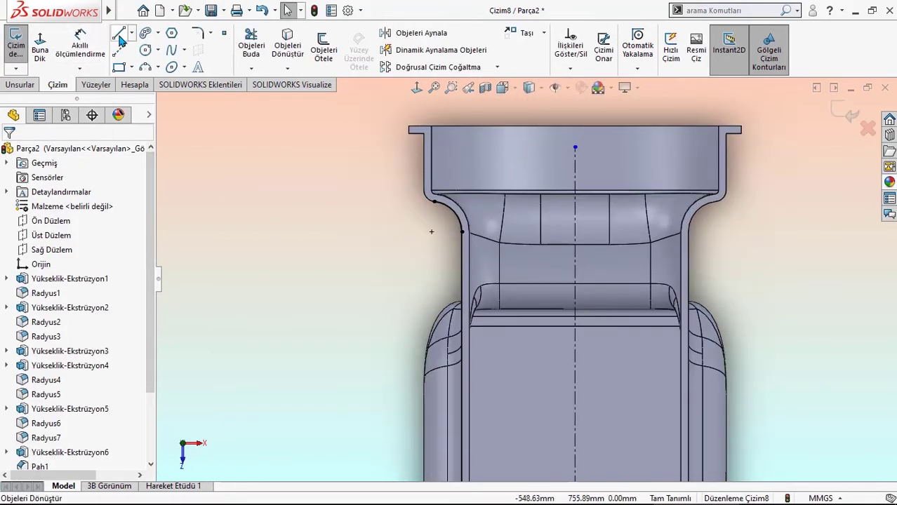
# Start a line at the lower left edge, then cancel the unwanted attempt.
pyautogui.click(119, 33)
pyautogui.scroll(3, 458, 363)
pyautogui.scroll(-5, 501, 411)
pyautogui.scroll(-2, 501, 411)
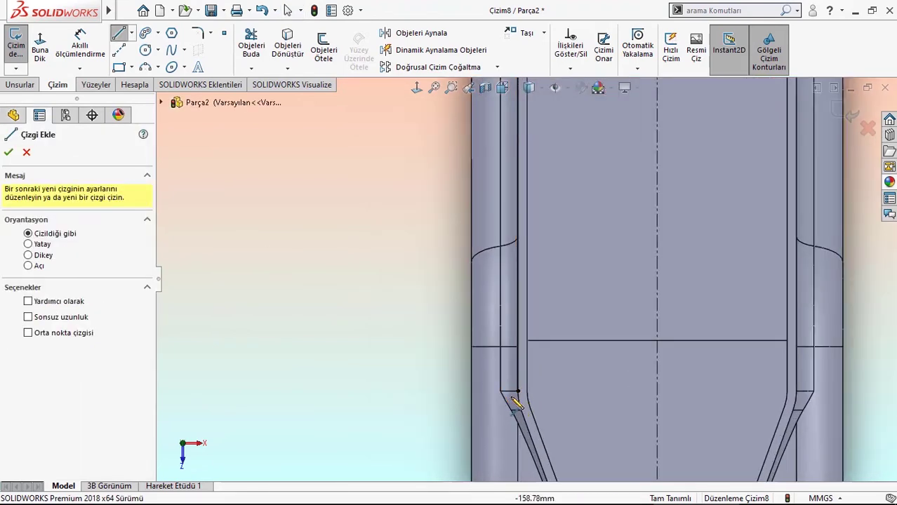
pyautogui.click(517, 382)
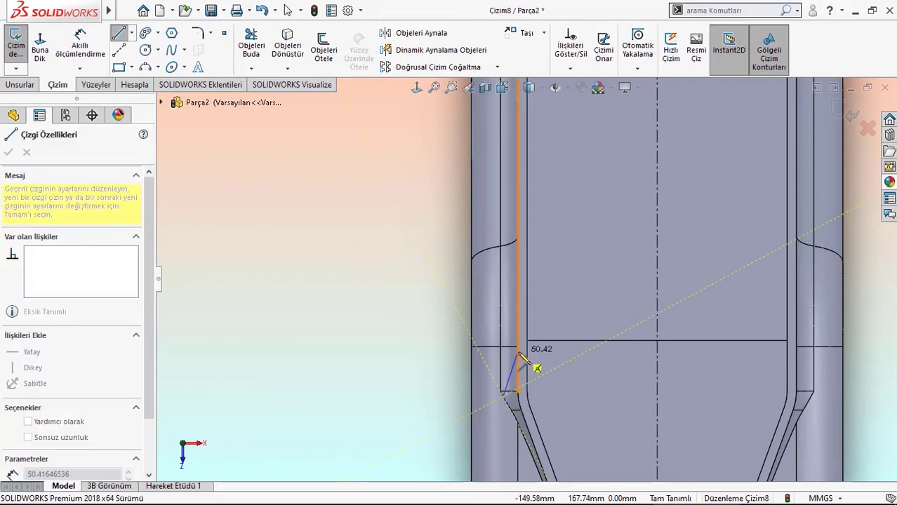
pyautogui.rightClick(518, 361)
pyautogui.click(537, 362)
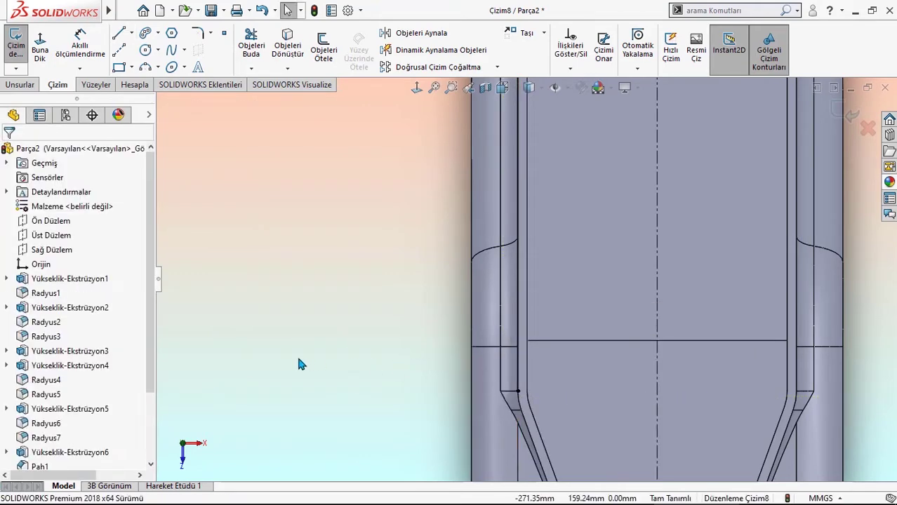
# Draw a vertical line from the lower left corner up to just below the neck.
pyautogui.press('l')
pyautogui.click(512, 402)
pyautogui.scroll(3, 527, 194)
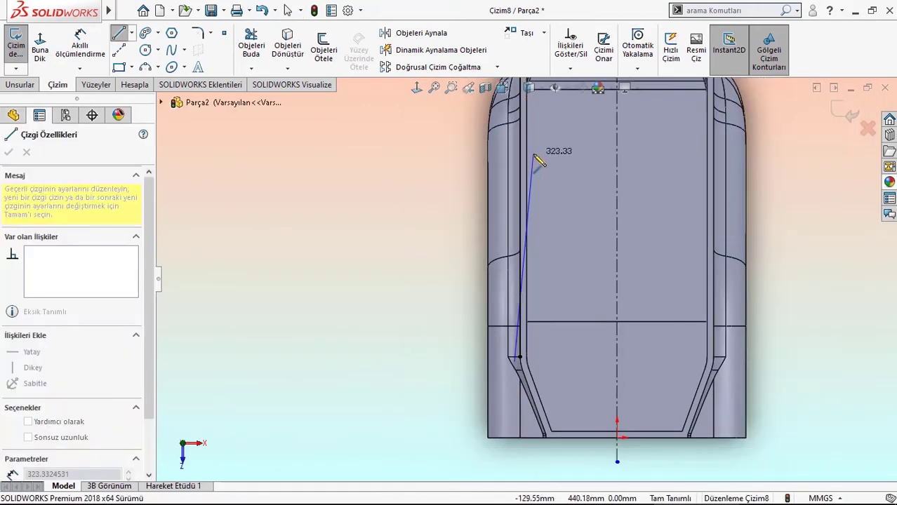
pyautogui.scroll(-3, 516, 166)
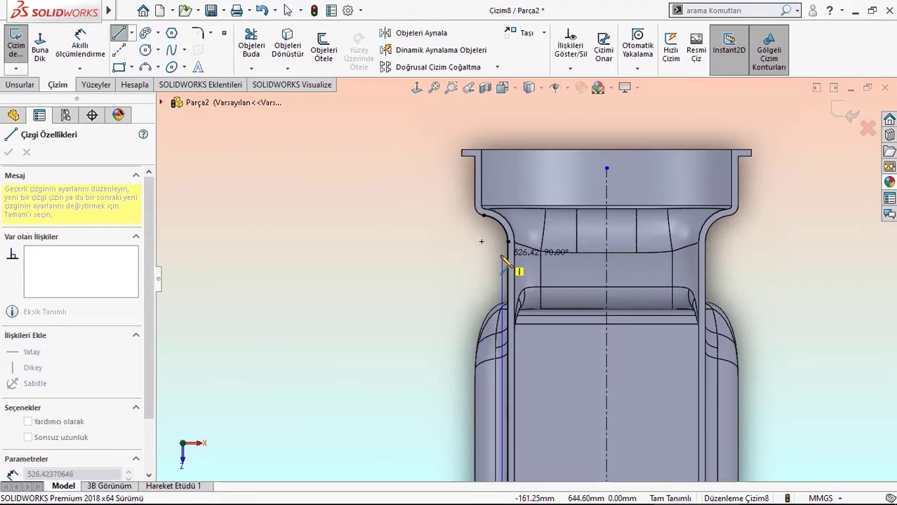
pyautogui.click(502, 247)
pyautogui.rightClick(484, 268)
pyautogui.click(499, 269)
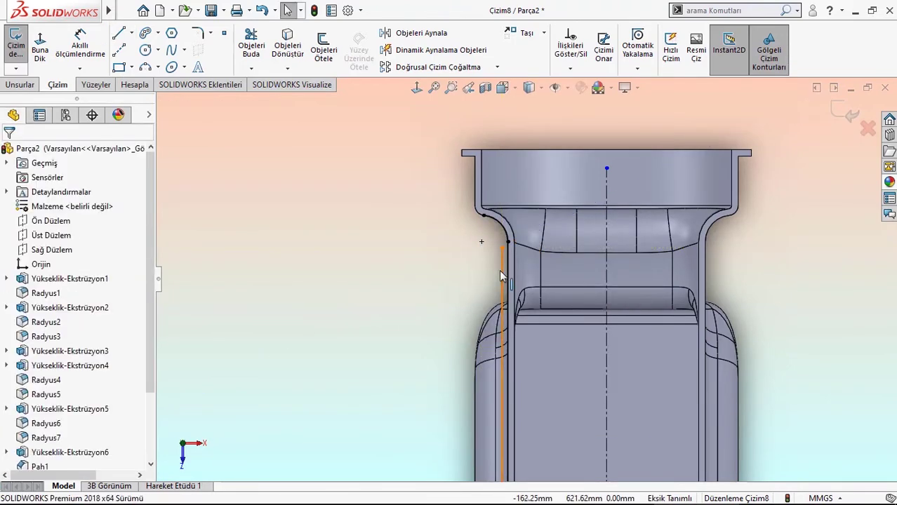
# Drag the vertical line's top endpoint up onto the neck arc.
pyautogui.click(490, 271)
pyautogui.press('Escape')
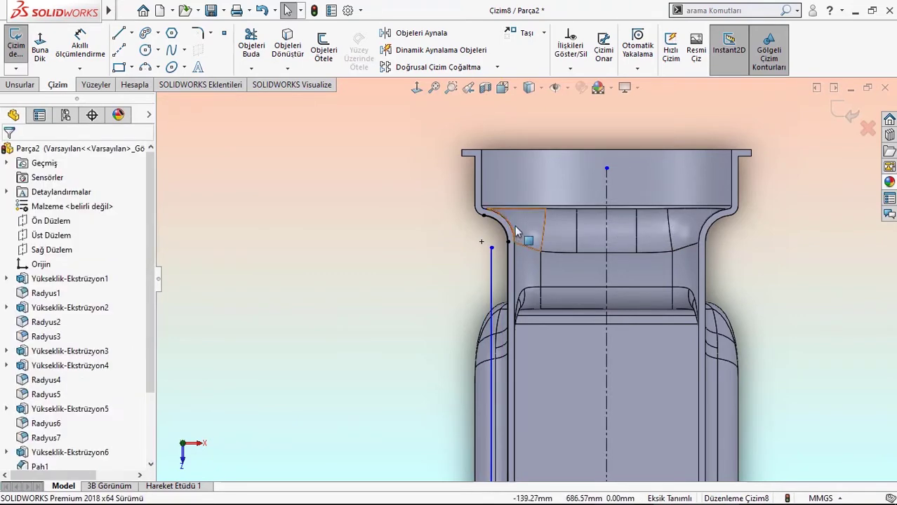
pyautogui.scroll(-2, 484, 276)
pyautogui.scroll(-1, 512, 247)
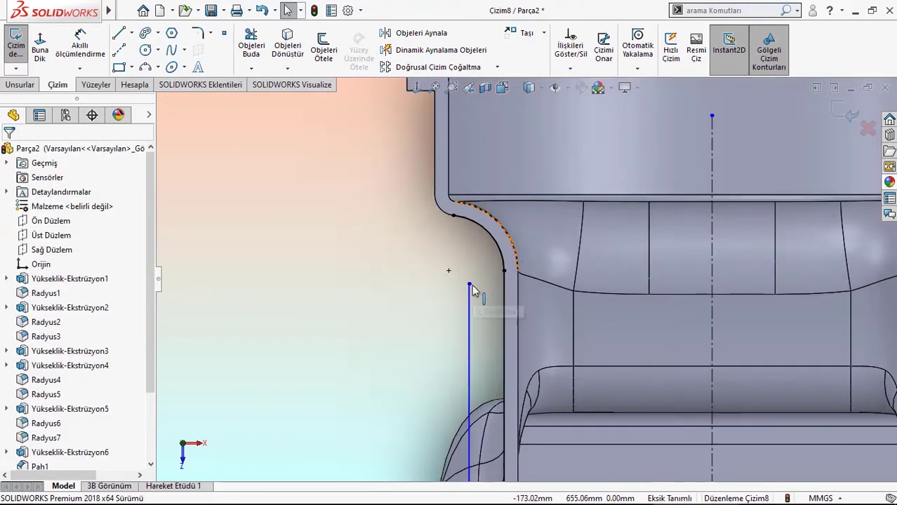
pyautogui.moveTo(471, 282); pyautogui.dragTo(468, 219)
pyautogui.click(379, 275)
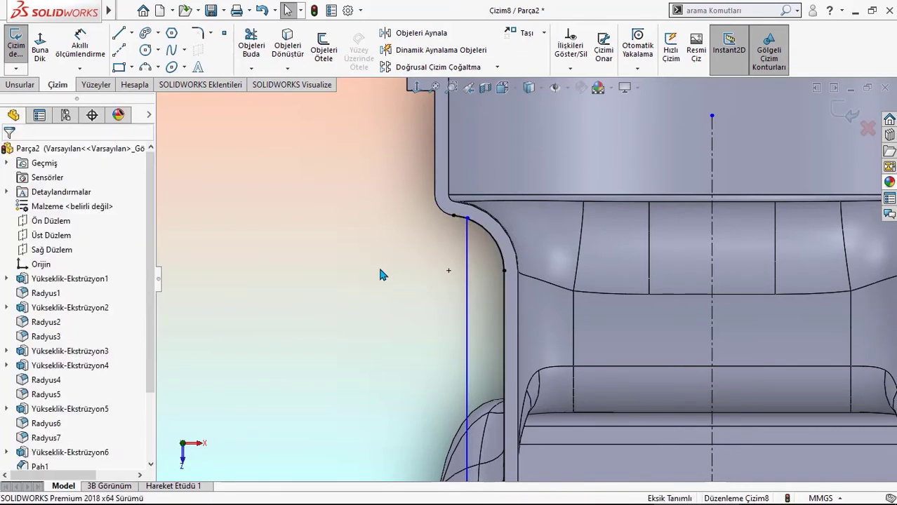
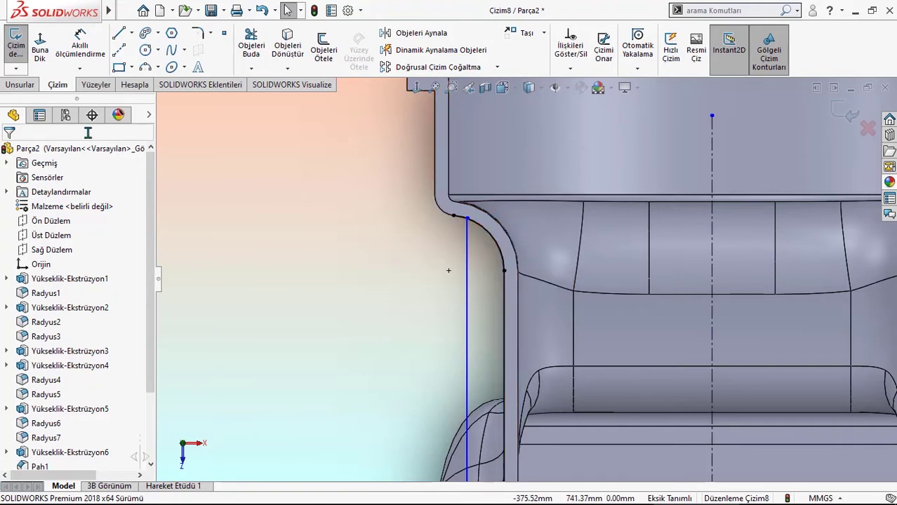
# Dimension the vertical sketch line 25 mm from the neighbouring housing edge.
pyautogui.press('d')
pyautogui.click(472, 298)
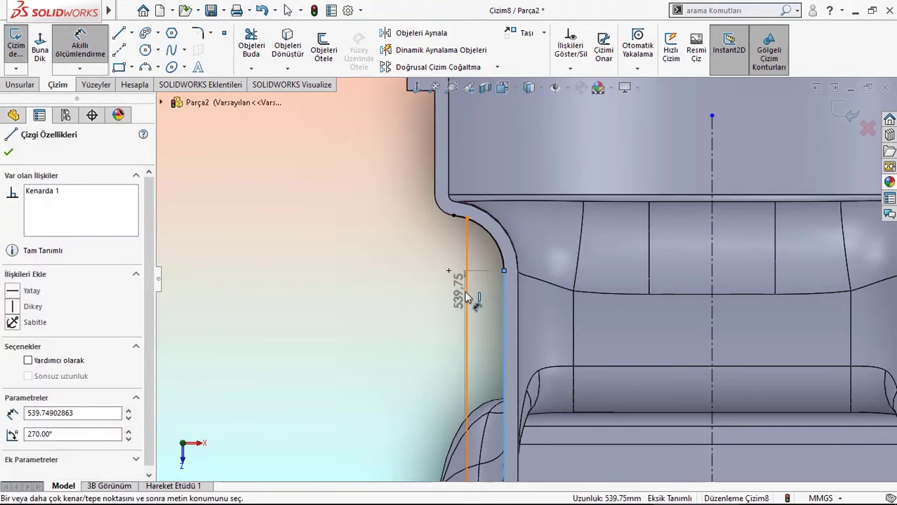
pyautogui.click(503, 295)
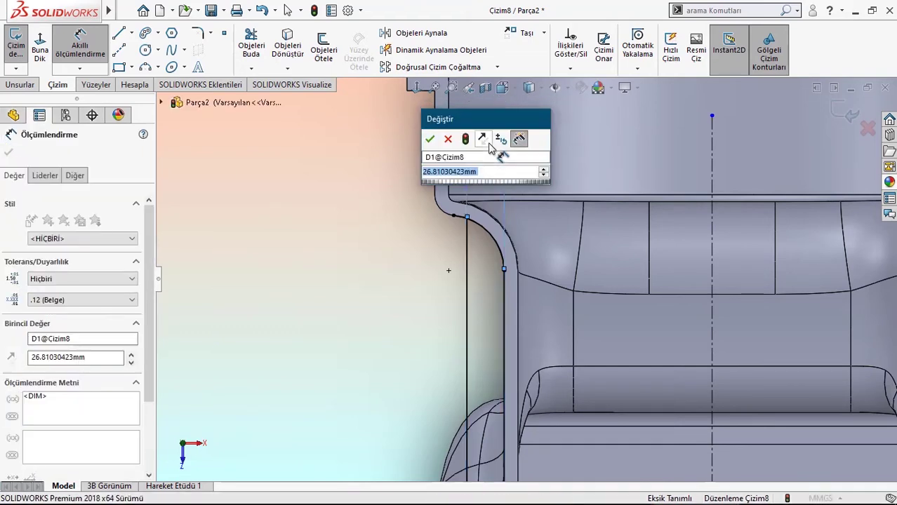
pyautogui.write('25')
pyautogui.press('Return')
pyautogui.press('Escape')
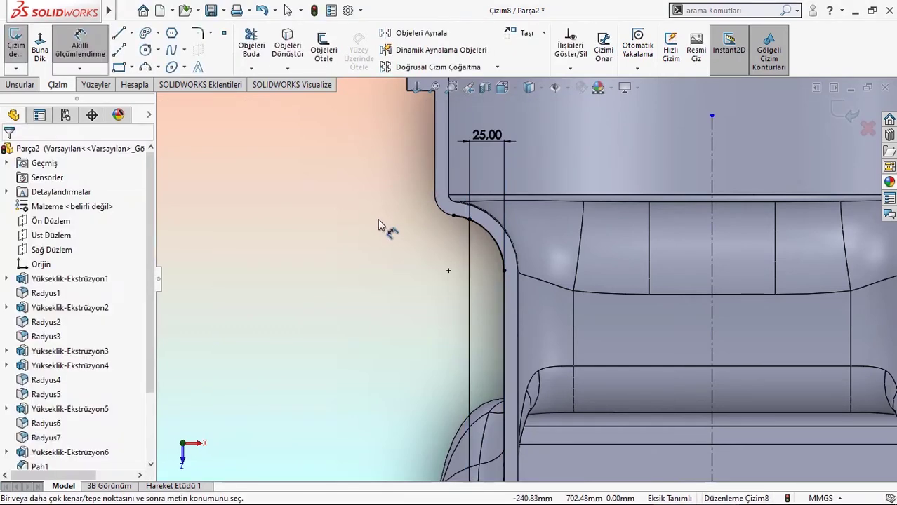
# Briefly open Trim Entities, close it, and zoom around the sketch.
pyautogui.press('t')
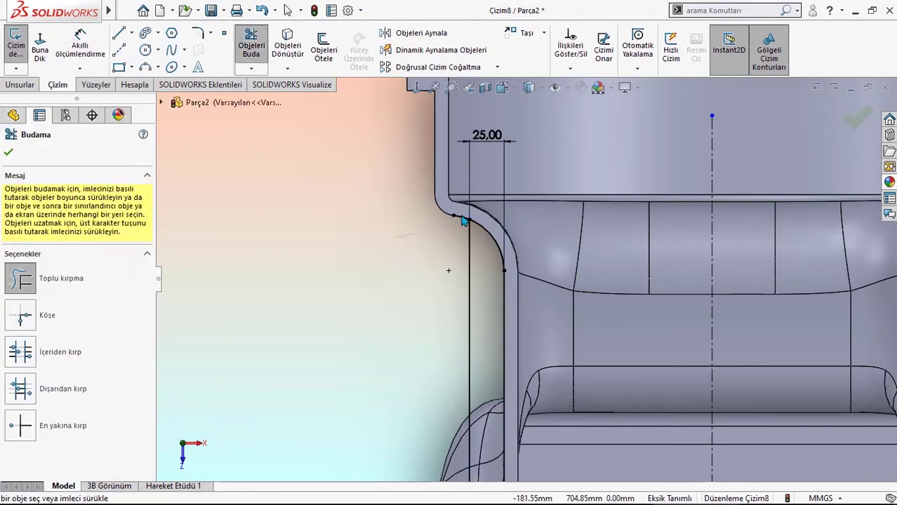
pyautogui.click(9, 154)
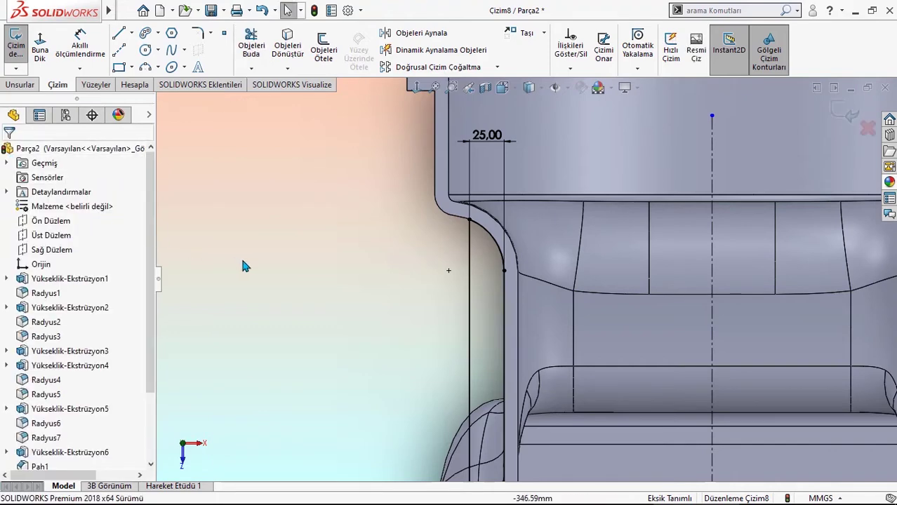
pyautogui.scroll(5, 349, 334)
pyautogui.scroll(-5, 541, 380)
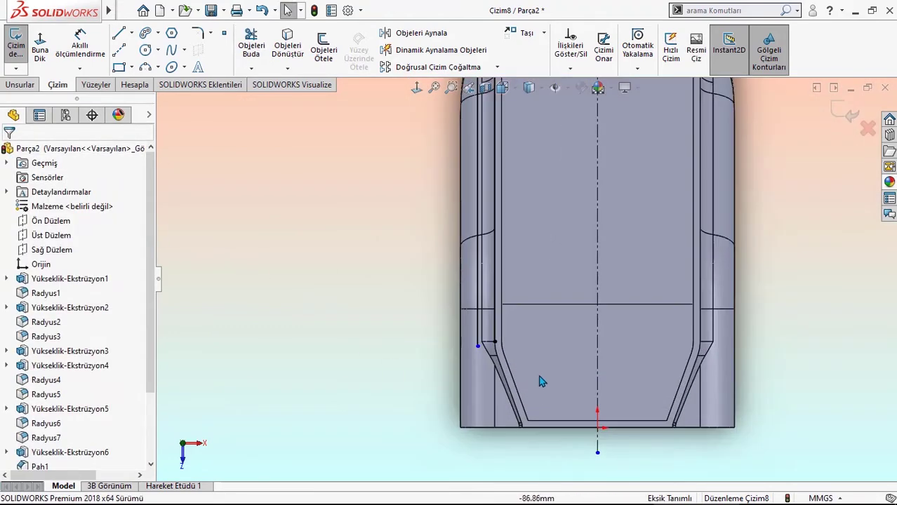
pyautogui.scroll(-3, 532, 366)
pyautogui.scroll(-1, 531, 365)
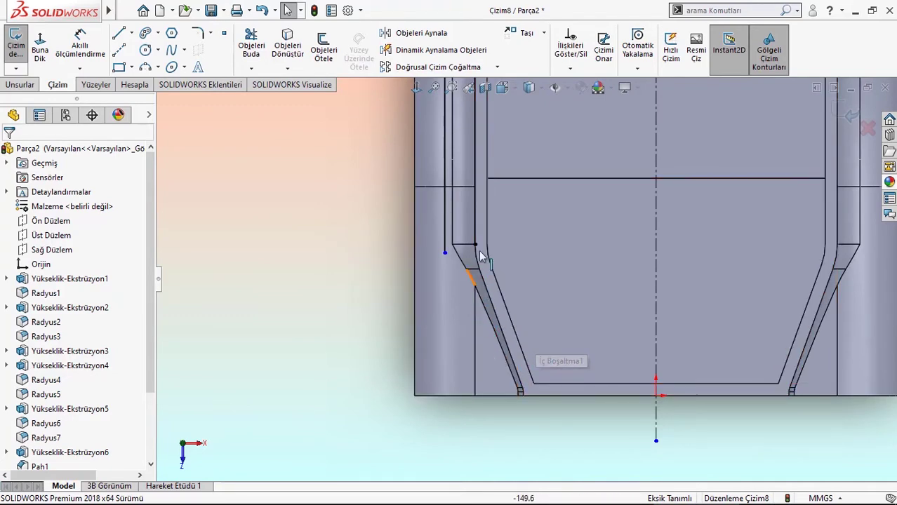
pyautogui.scroll(2, 516, 299)
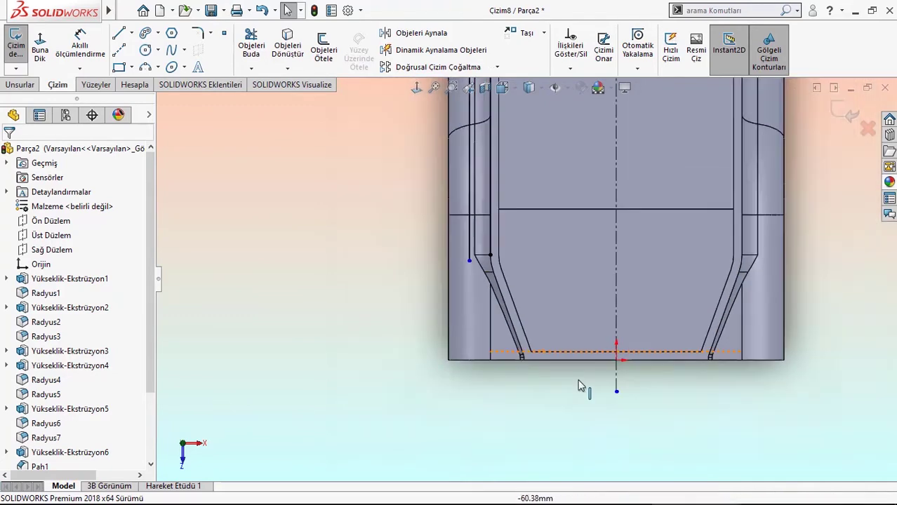
pyautogui.scroll(-2, 653, 371)
pyautogui.scroll(-1, 463, 238)
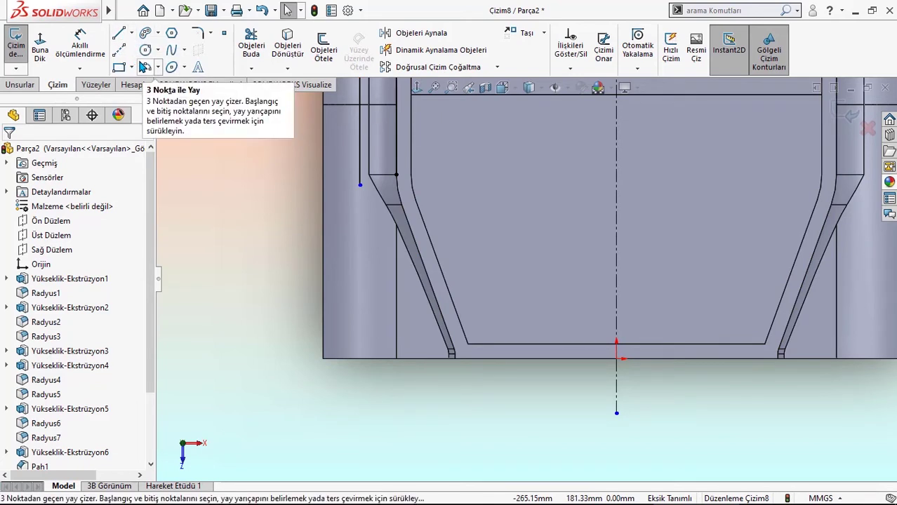
# Draw a three-point arc running down from the sketch line's end.
pyautogui.click(145, 66)
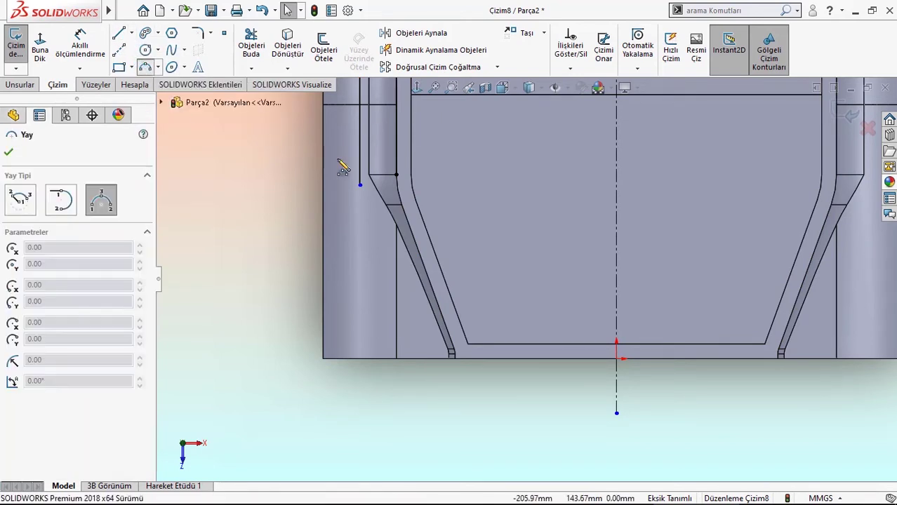
pyautogui.click(396, 176)
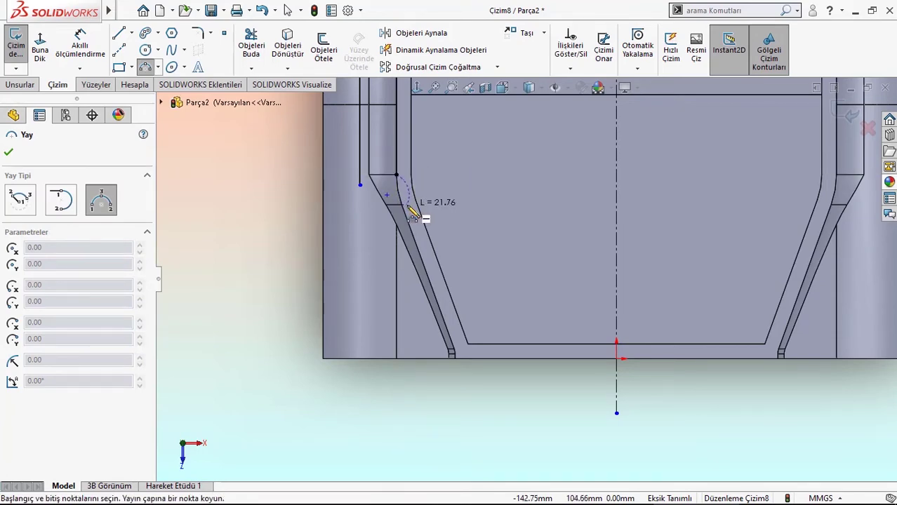
pyautogui.click(408, 208)
pyautogui.scroll(-5, 411, 204)
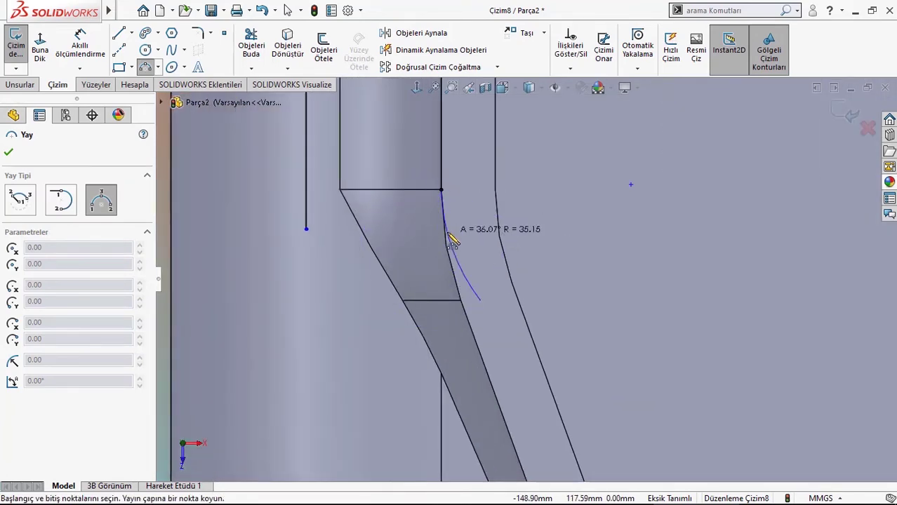
pyautogui.click(453, 239)
pyautogui.scroll(3, 477, 281)
pyautogui.scroll(3, 687, 353)
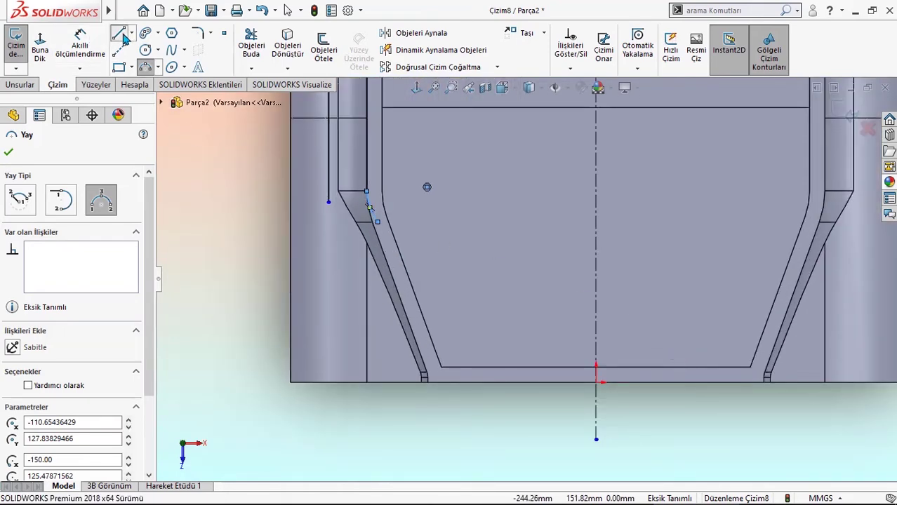
# Draw a sloped line from the arc's lower end down to the bottom edge.
pyautogui.click(118, 33)
pyautogui.click(370, 207)
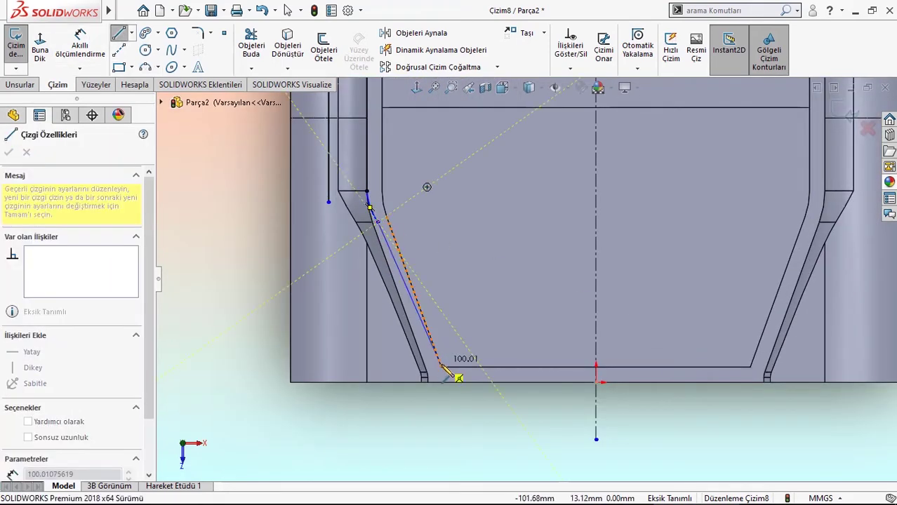
pyautogui.click(442, 366)
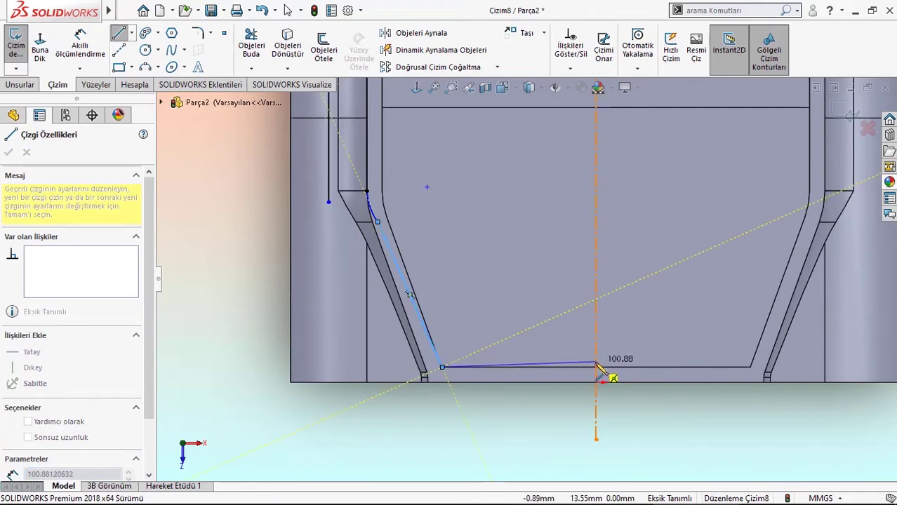
pyautogui.rightClick(505, 312)
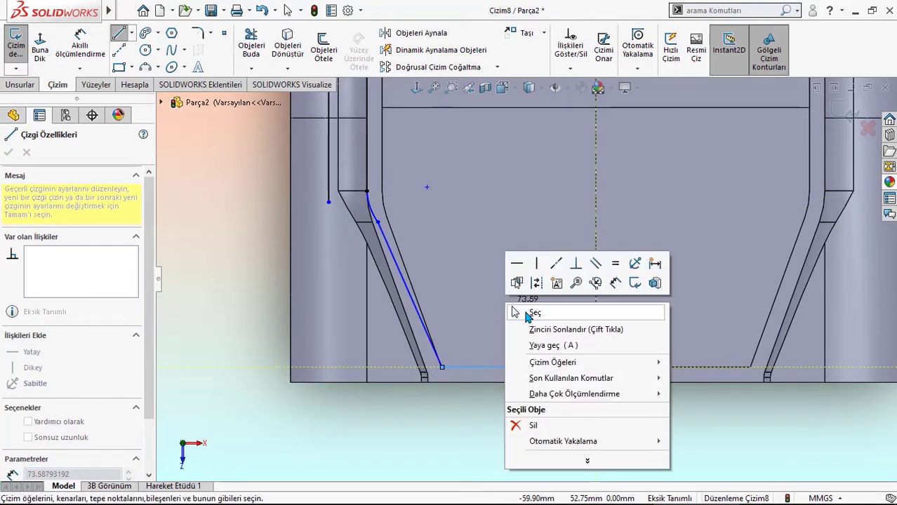
pyautogui.click(527, 315)
# Move the sloped line's endpoint back onto the bottom edge, dismissing the over-defined warning.
pyautogui.click(440, 366)
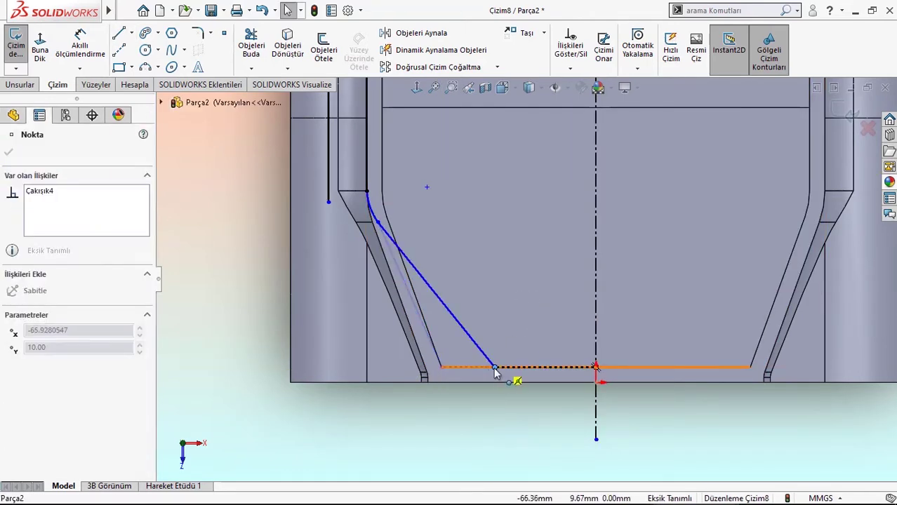
pyautogui.moveTo(438, 370); pyautogui.dragTo(441, 372)
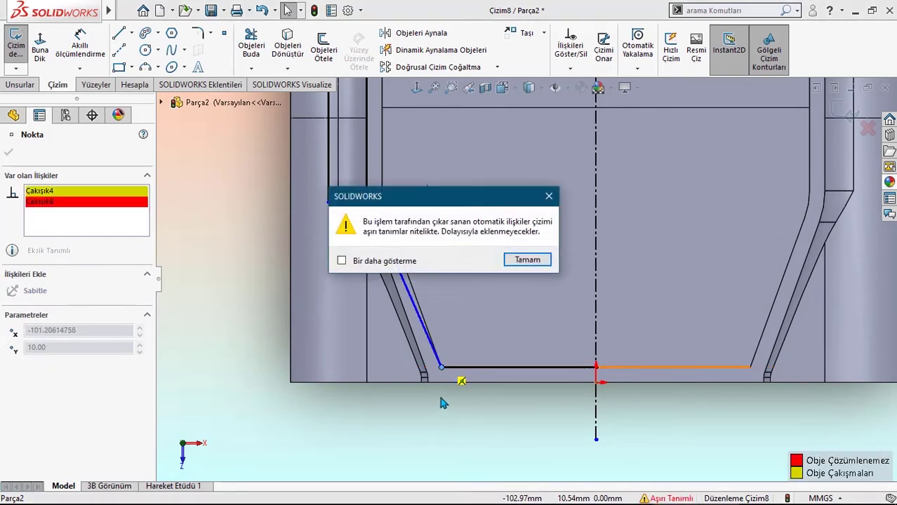
pyautogui.click(527, 260)
pyautogui.scroll(-3, 491, 372)
pyautogui.scroll(-3, 487, 389)
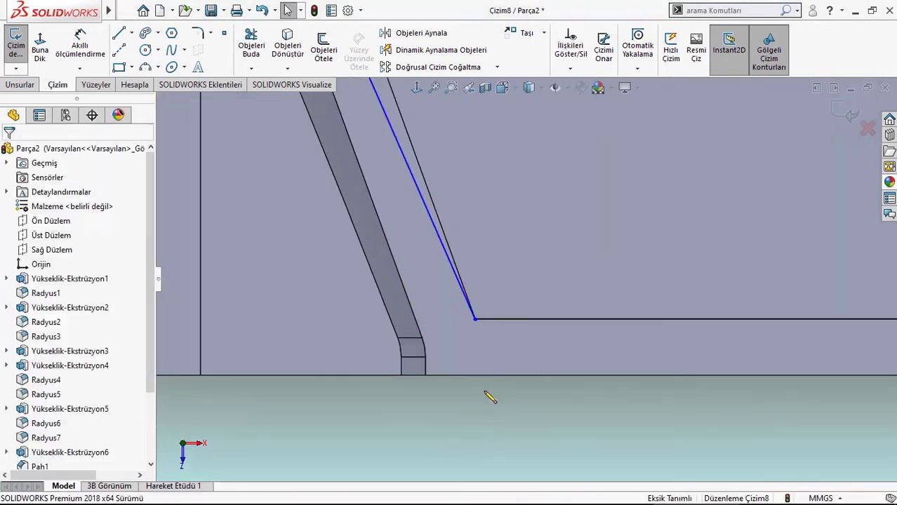
pyautogui.moveTo(475, 324); pyautogui.dragTo(477, 323)
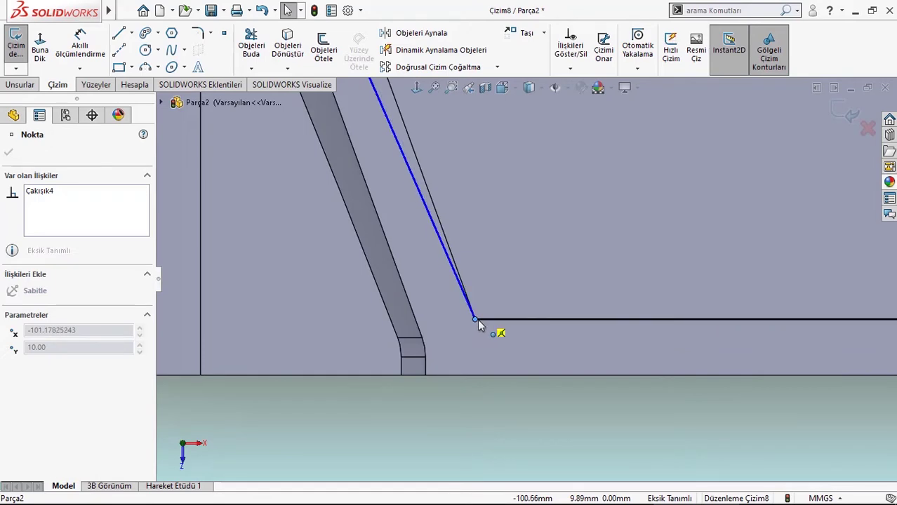
pyautogui.click(480, 406)
pyautogui.scroll(2, 569, 258)
pyautogui.scroll(3, 599, 219)
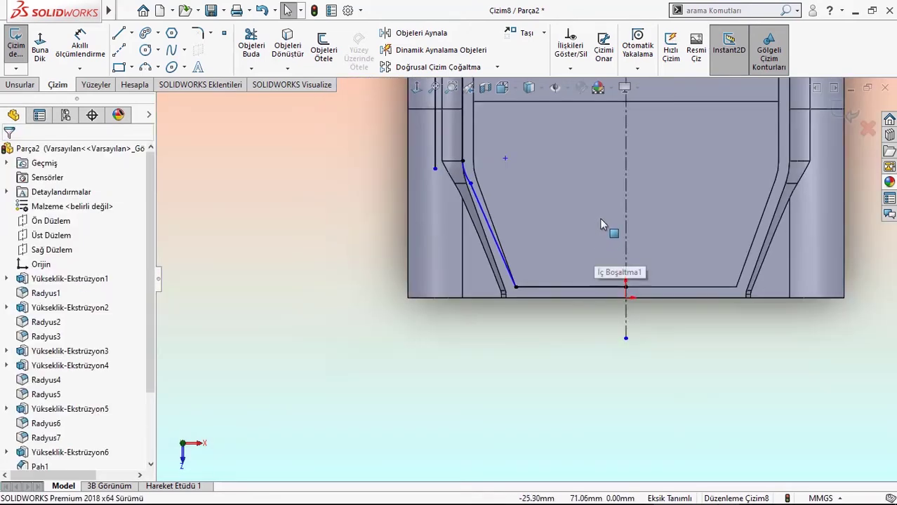
pyautogui.scroll(2, 621, 218)
pyautogui.scroll(-1, 621, 217)
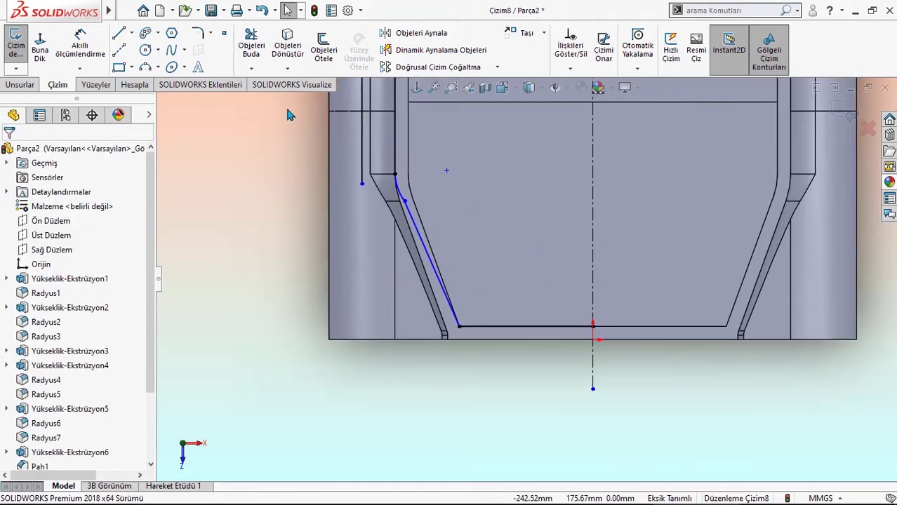
# Add the bottom line from the centerline, a sloped line, and an arc closing at the upper endpoint.
pyautogui.click(119, 34)
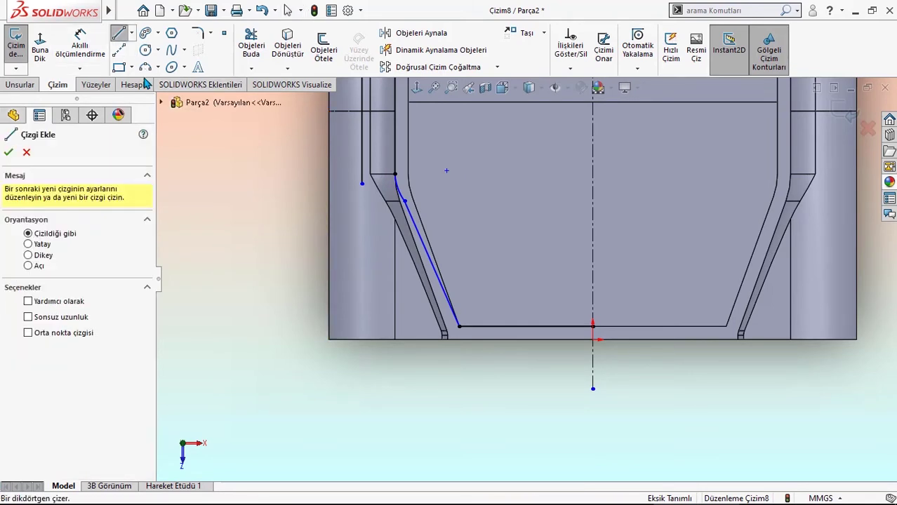
pyautogui.click(593, 340)
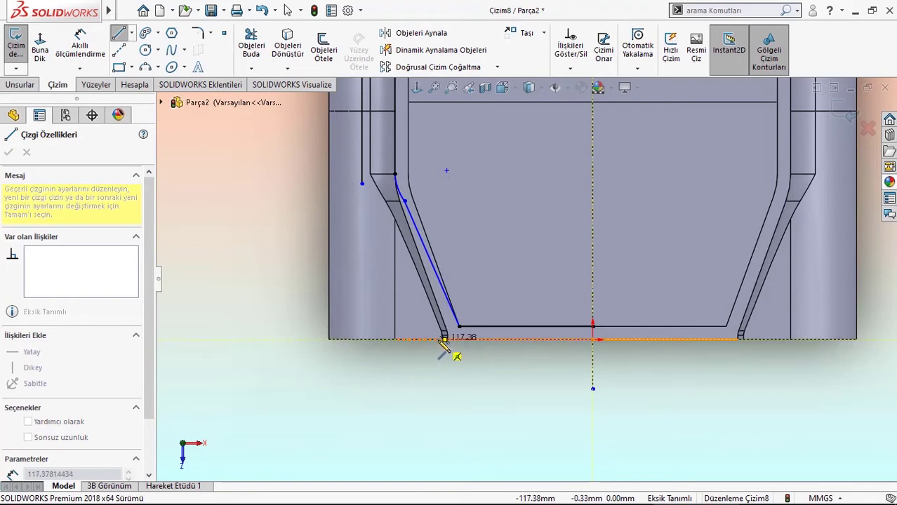
pyautogui.click(442, 340)
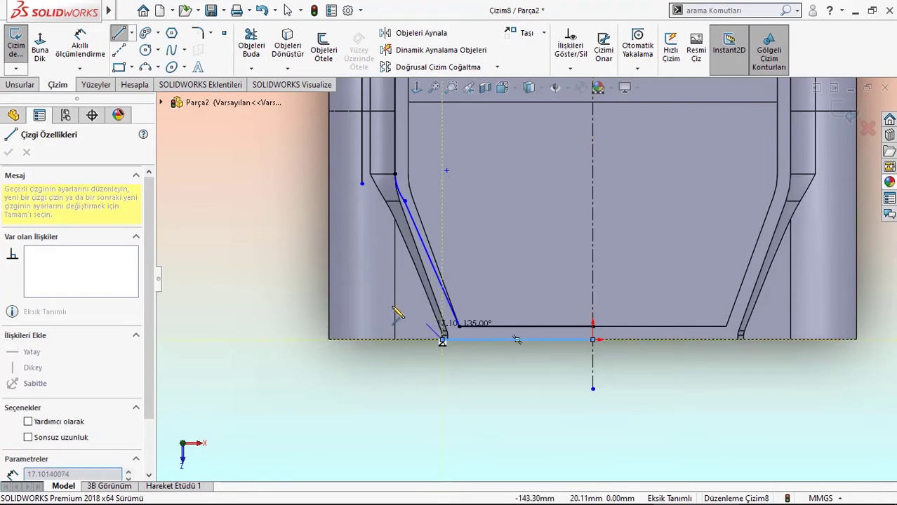
pyautogui.click(377, 256)
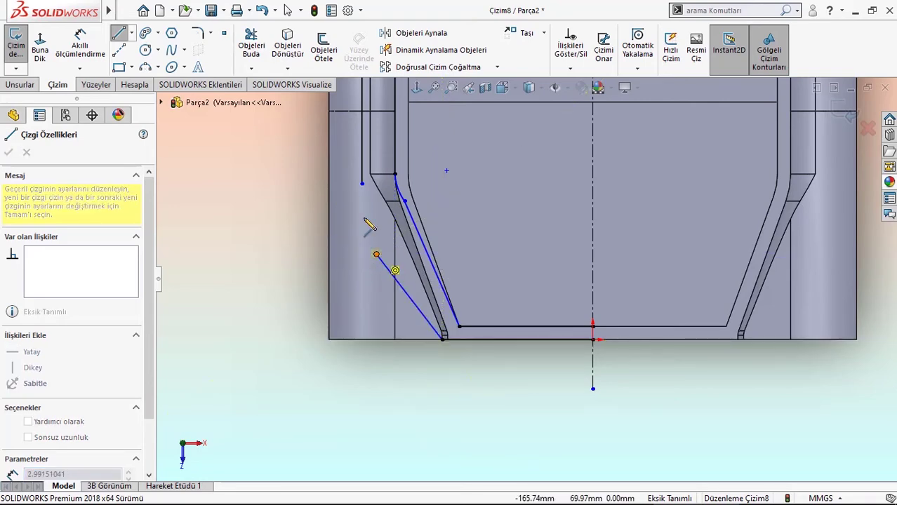
pyautogui.click(362, 184)
pyautogui.rightClick(314, 185)
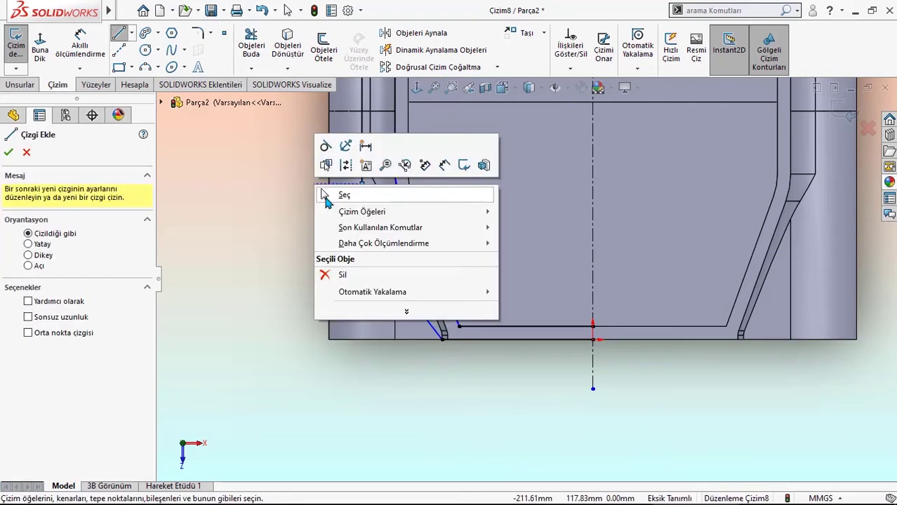
pyautogui.click(319, 195)
pyautogui.scroll(4, 345, 236)
pyautogui.scroll(-1, 570, 345)
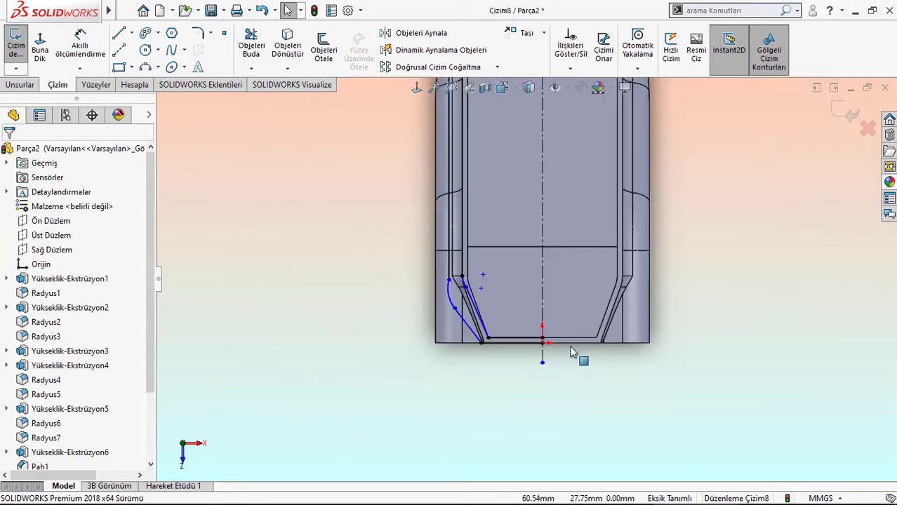
pyautogui.scroll(-2, 569, 313)
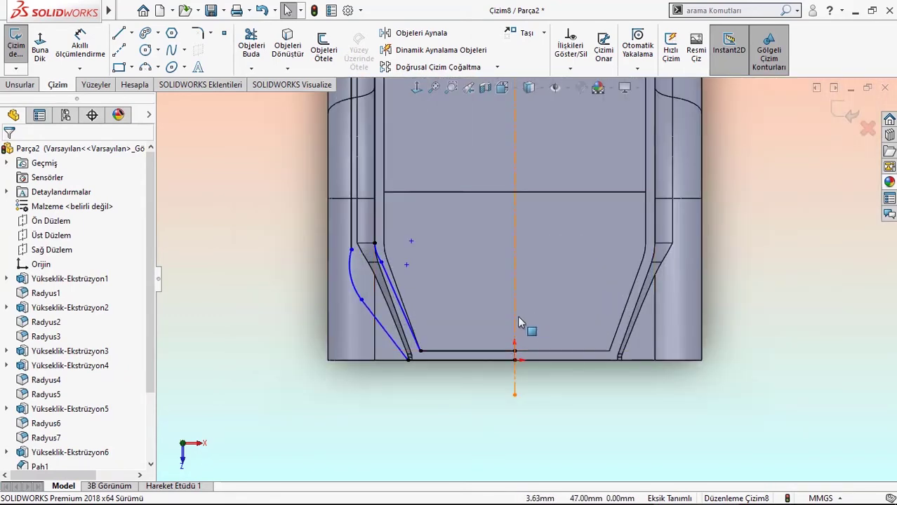
pyautogui.click(80, 43)
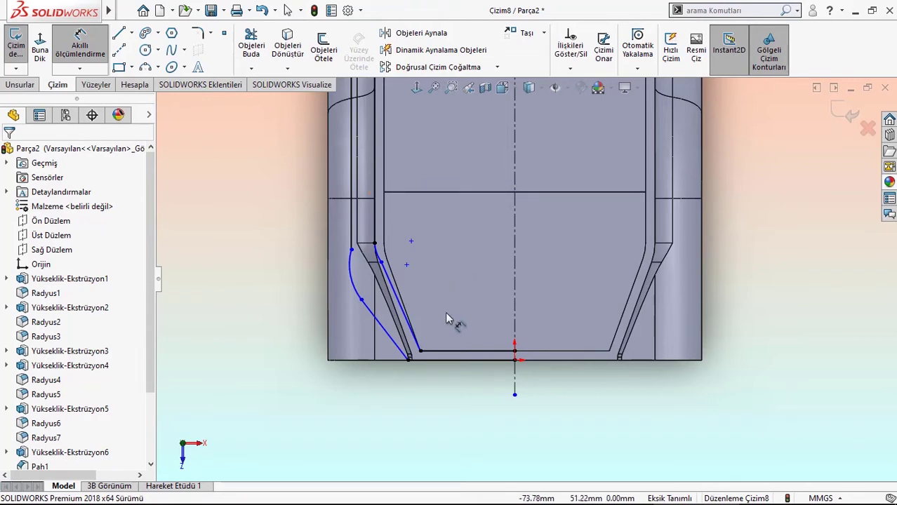
# Dimension the long left sketch line to 613.
pyautogui.press('z')
pyautogui.scroll(3, 425, 223)
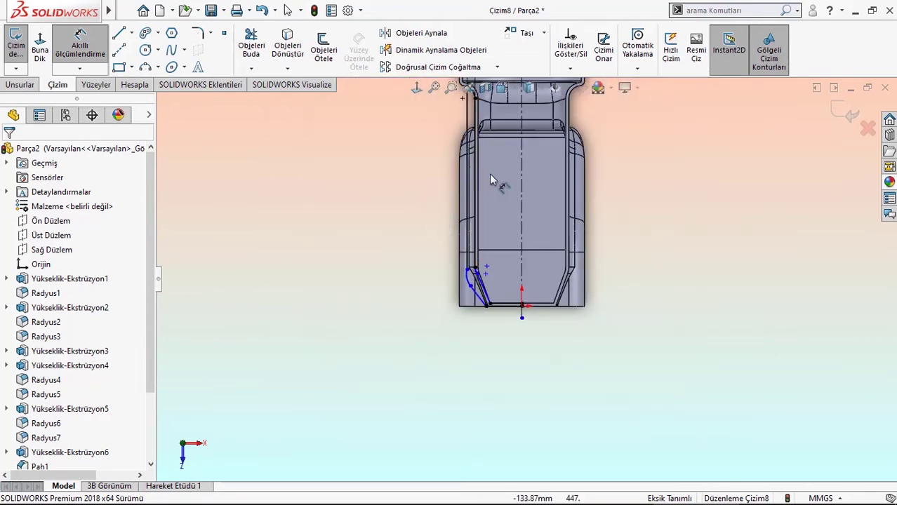
pyautogui.scroll(-1, 489, 174)
pyautogui.scroll(-2, 460, 142)
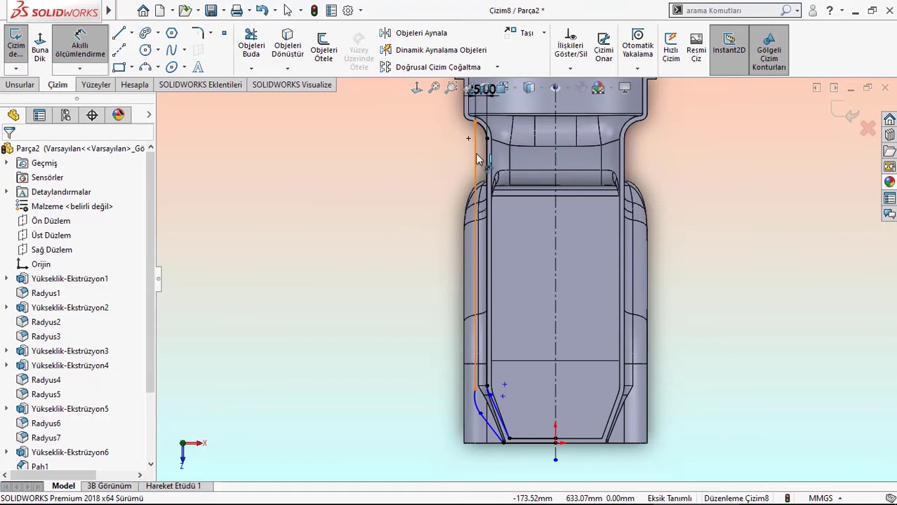
pyautogui.click(477, 159)
pyautogui.click(424, 203)
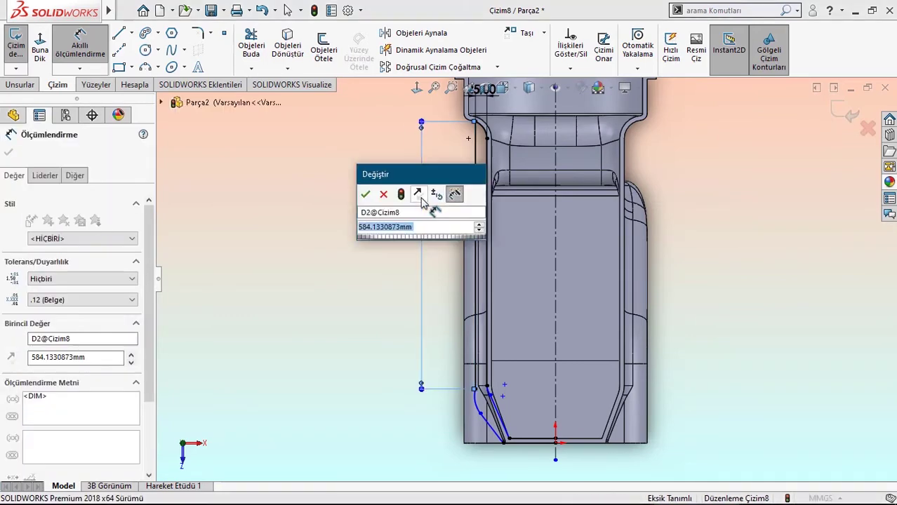
pyautogui.write('6')
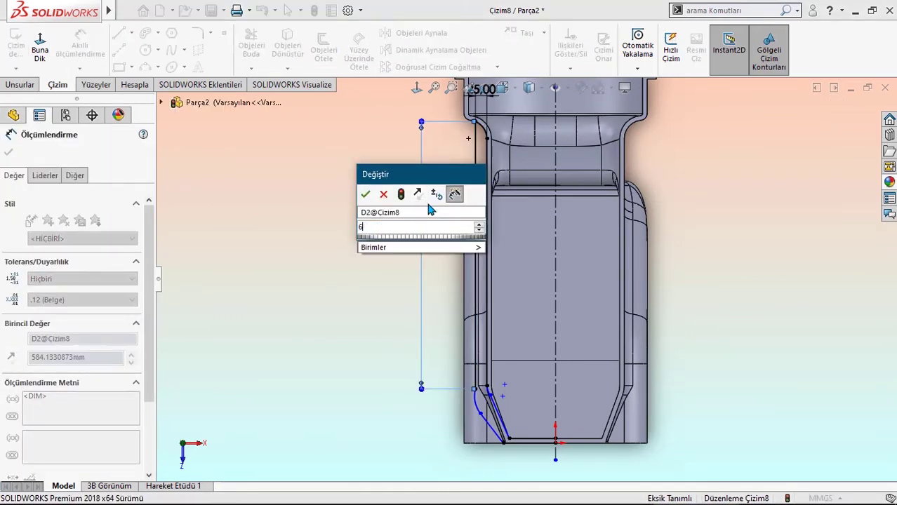
pyautogui.write('13')
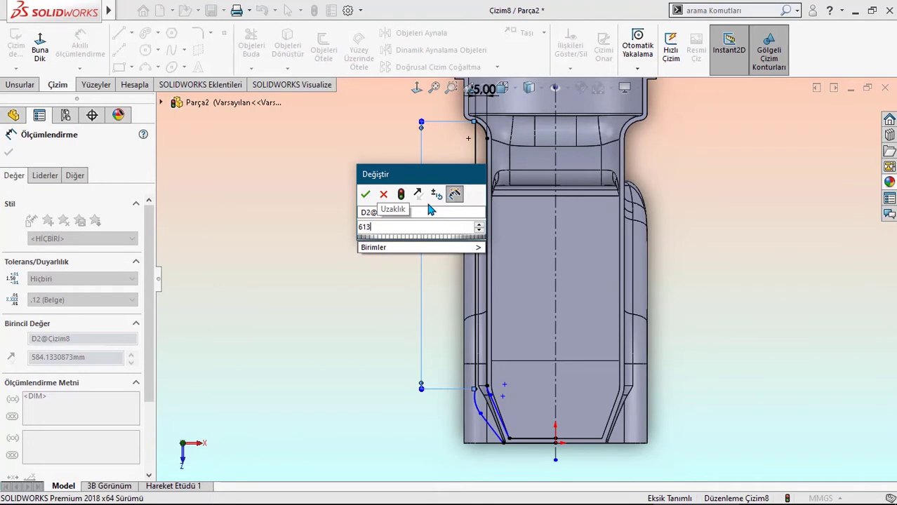
pyautogui.press('Return')
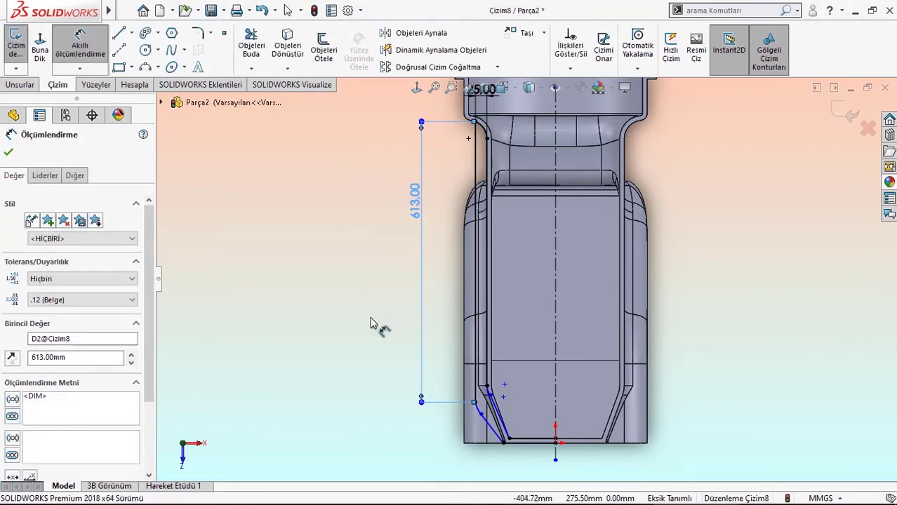
pyautogui.click(372, 324)
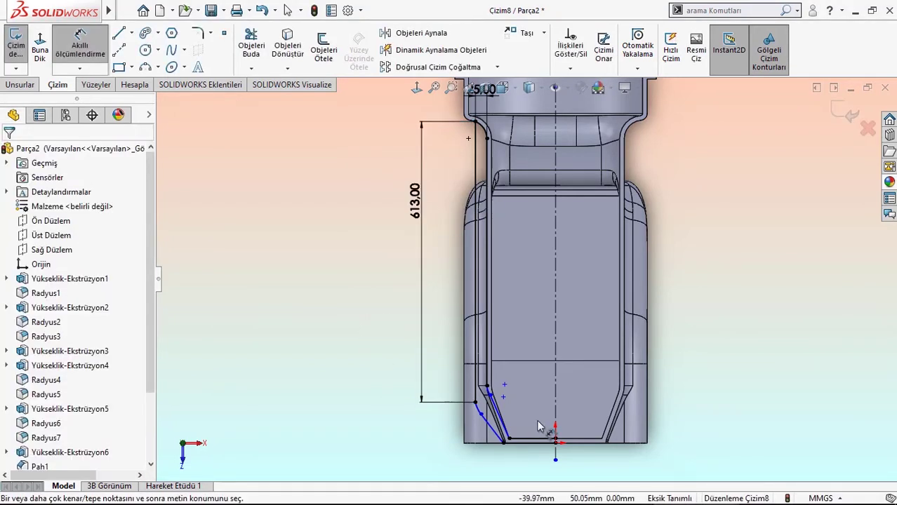
# Add a 43 vertical dimension between the two lower sketch points.
pyautogui.scroll(-3, 538, 426)
pyautogui.click(440, 383)
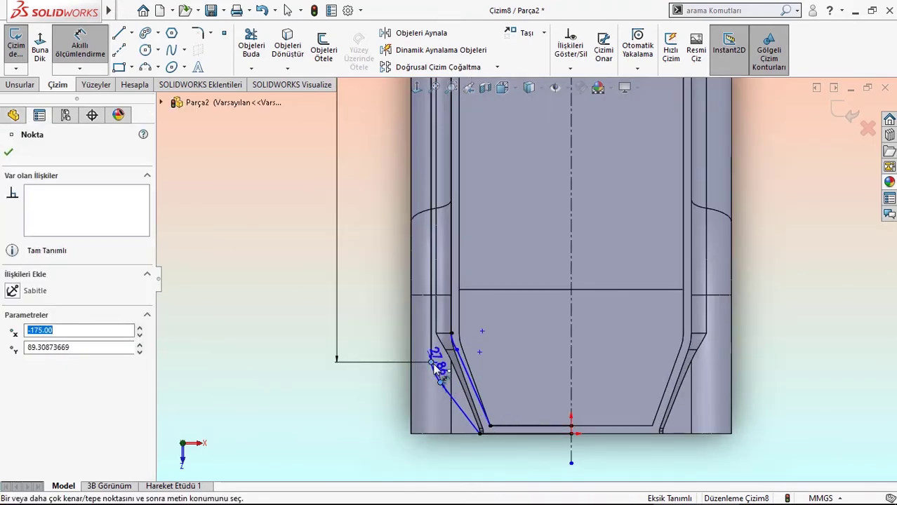
pyautogui.click(313, 371)
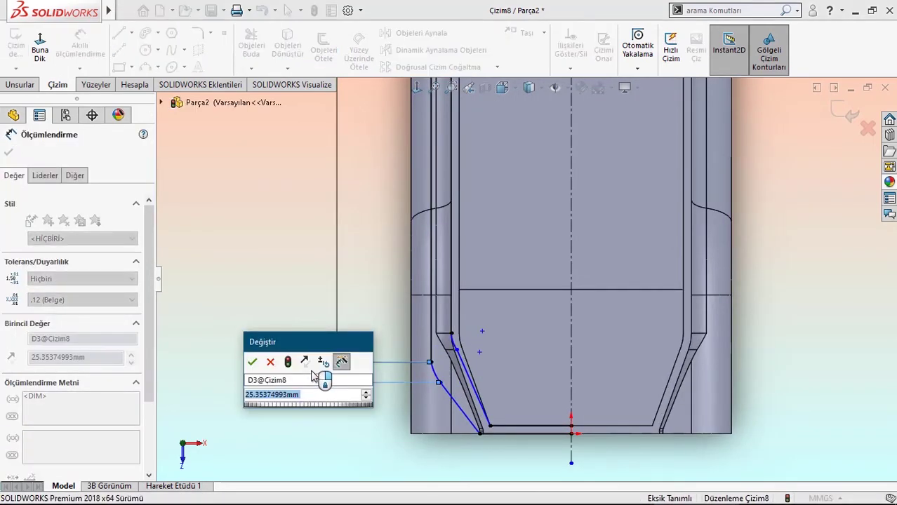
pyautogui.write('4')
pyautogui.write('43')
pyautogui.press('Return')
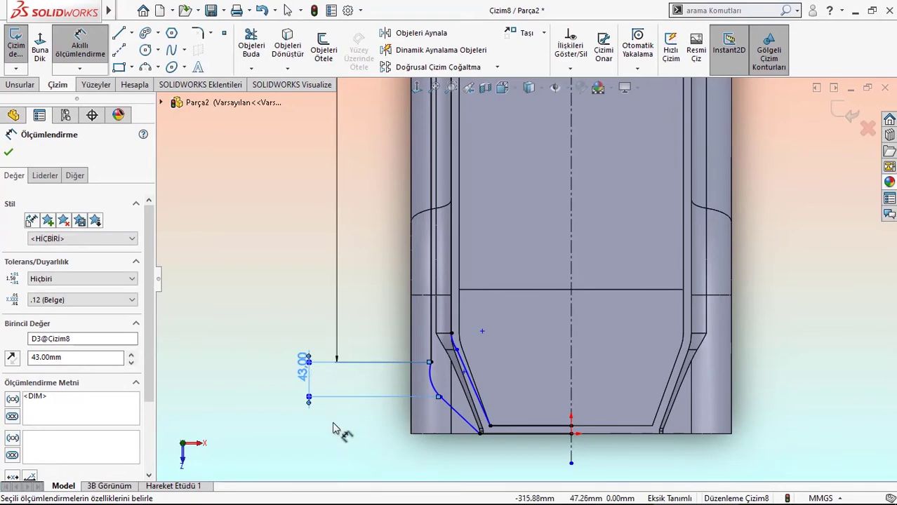
pyautogui.click(359, 424)
pyautogui.scroll(2, 508, 383)
pyautogui.scroll(-2, 513, 397)
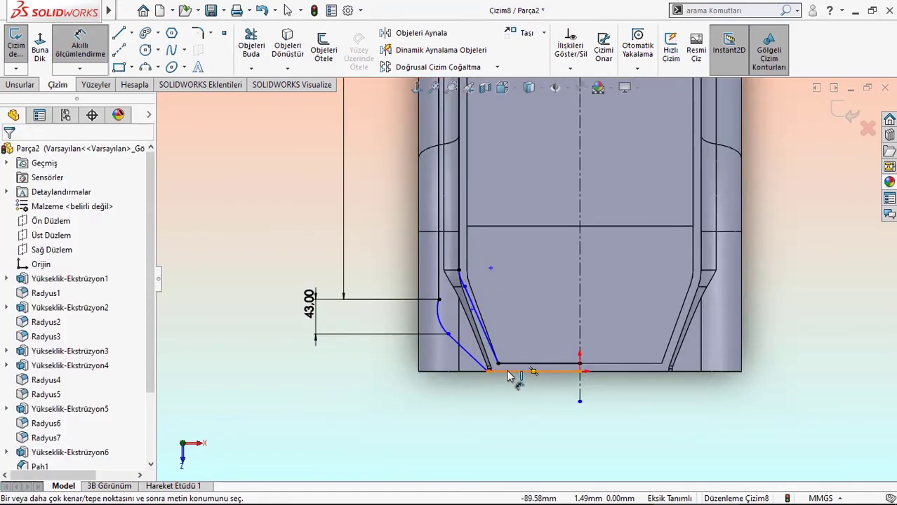
pyautogui.scroll(2, 526, 369)
pyautogui.scroll(-4, 555, 330)
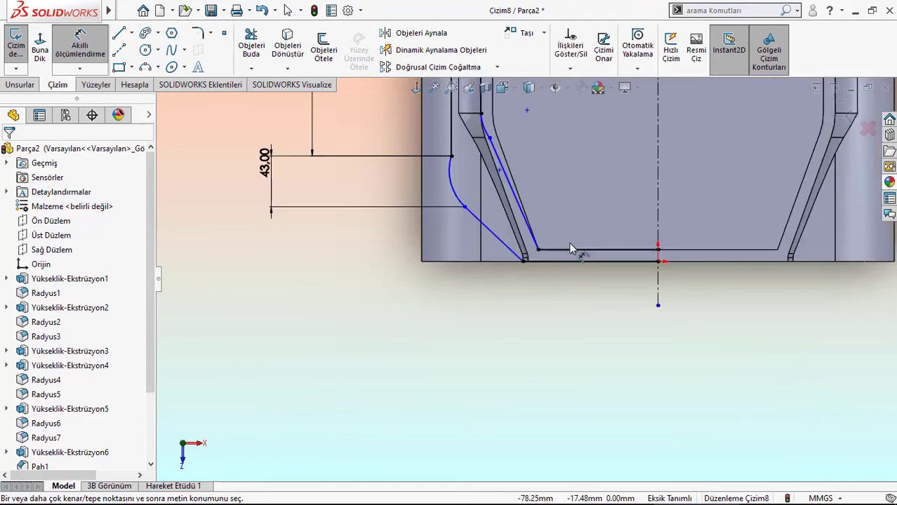
pyautogui.scroll(-2, 599, 228)
pyautogui.scroll(3, 618, 204)
pyautogui.scroll(-2, 630, 297)
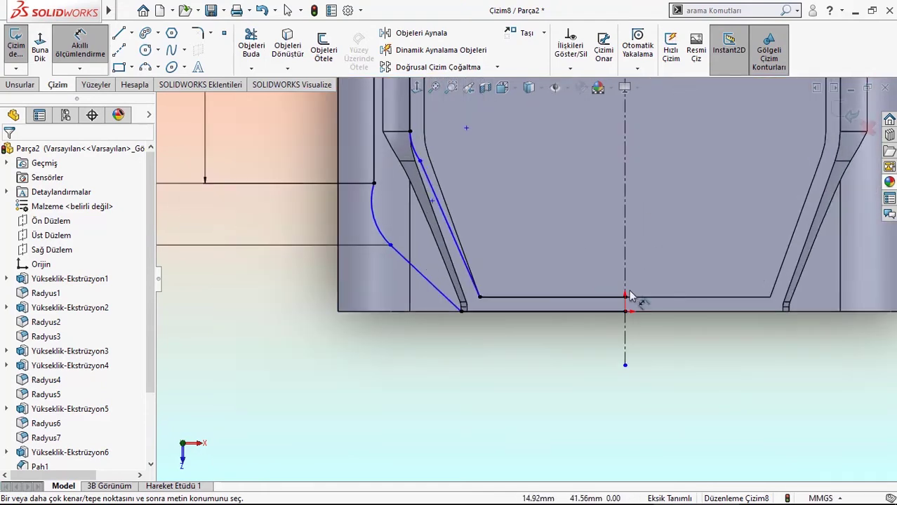
# Dimension the bottom sketch line to 115.
pyautogui.click(472, 312)
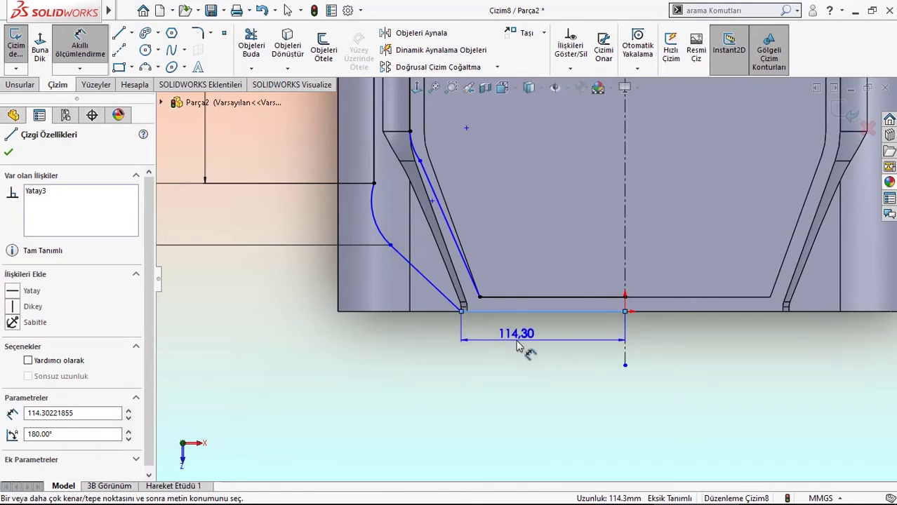
pyautogui.press('Escape')
pyautogui.scroll(2, 514, 332)
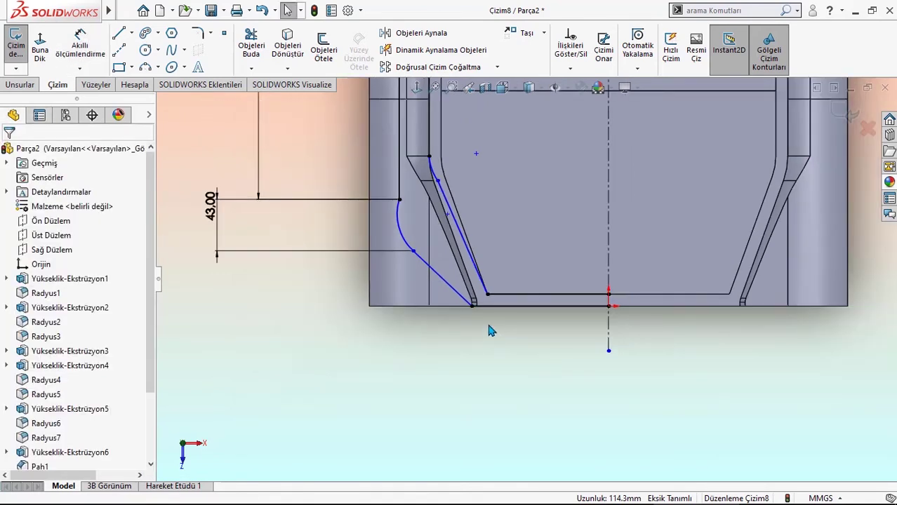
pyautogui.click(473, 308)
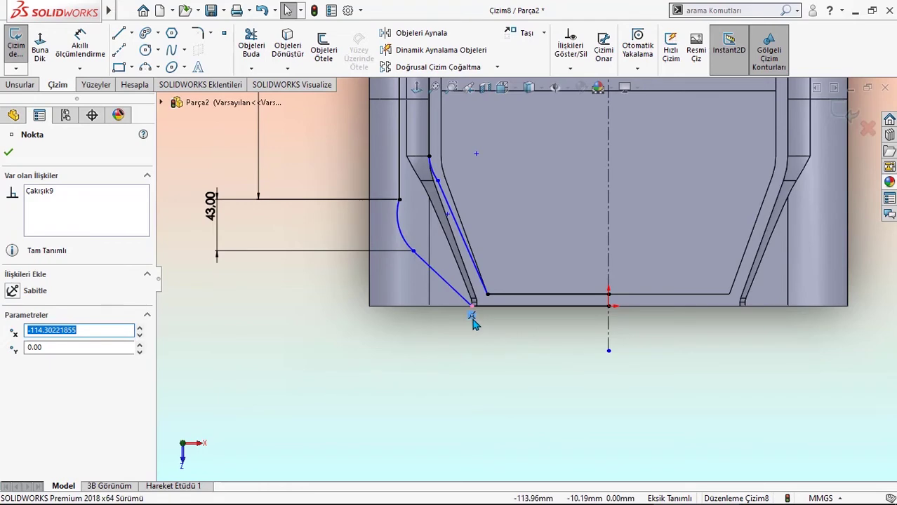
pyautogui.press('d')
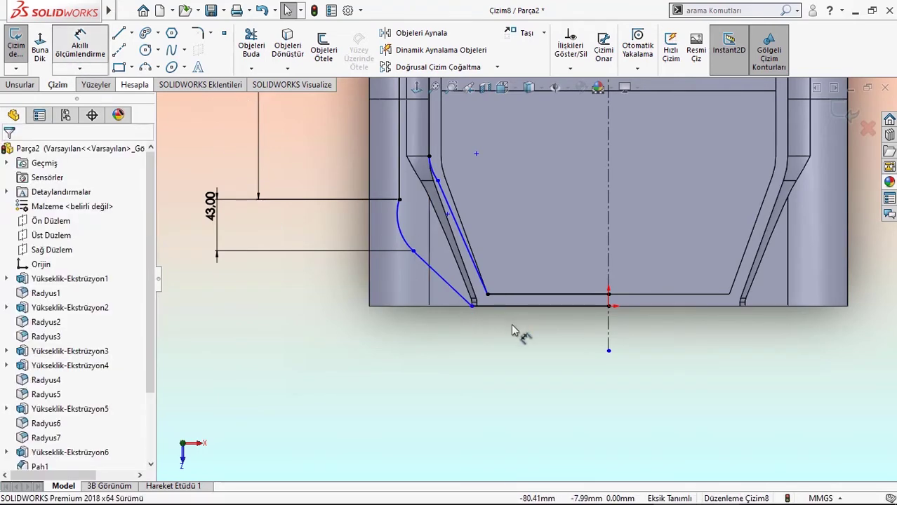
pyautogui.click(516, 307)
pyautogui.click(516, 342)
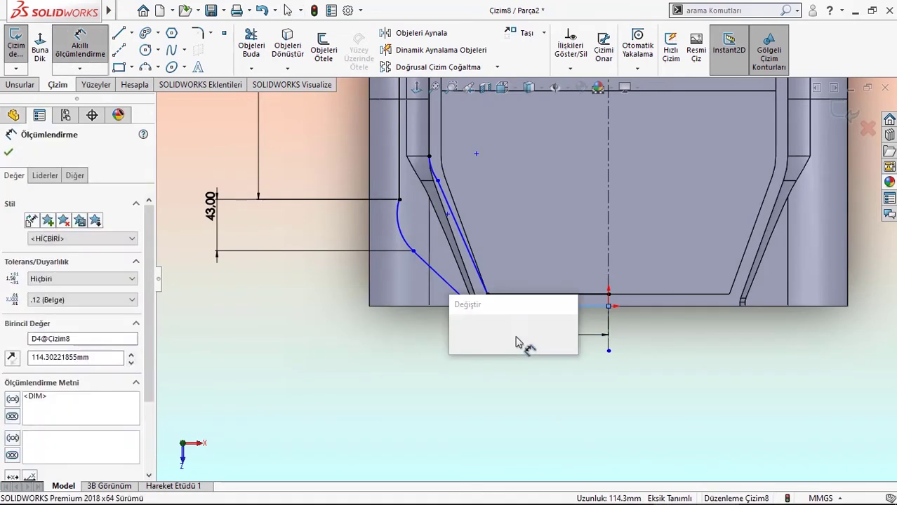
pyautogui.write('115')
pyautogui.press('Return')
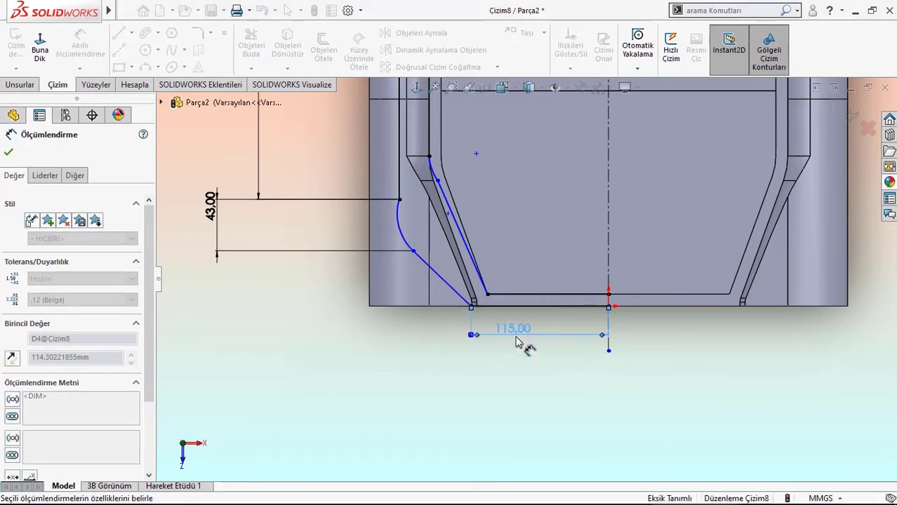
pyautogui.click(458, 382)
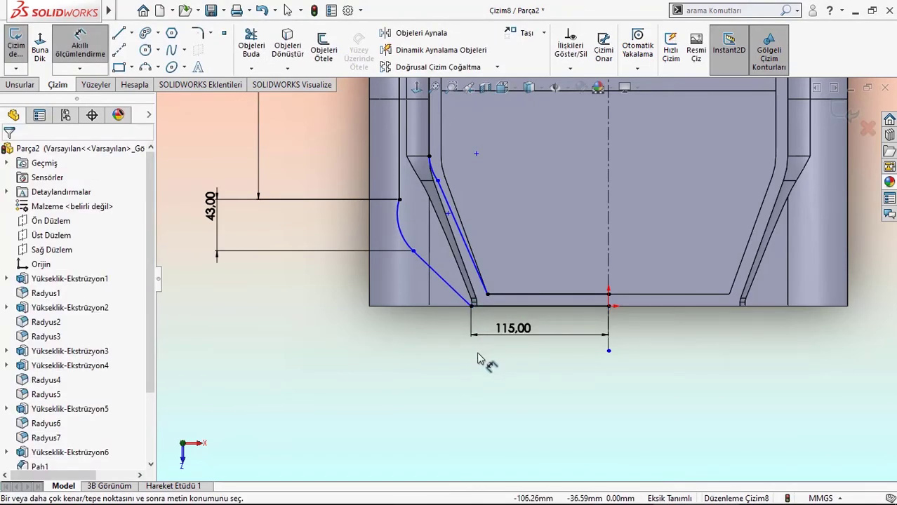
# Set a 38 horizontal offset between the curve's lower endpoint and the bottom corner.
pyautogui.click(413, 251)
pyautogui.click(472, 306)
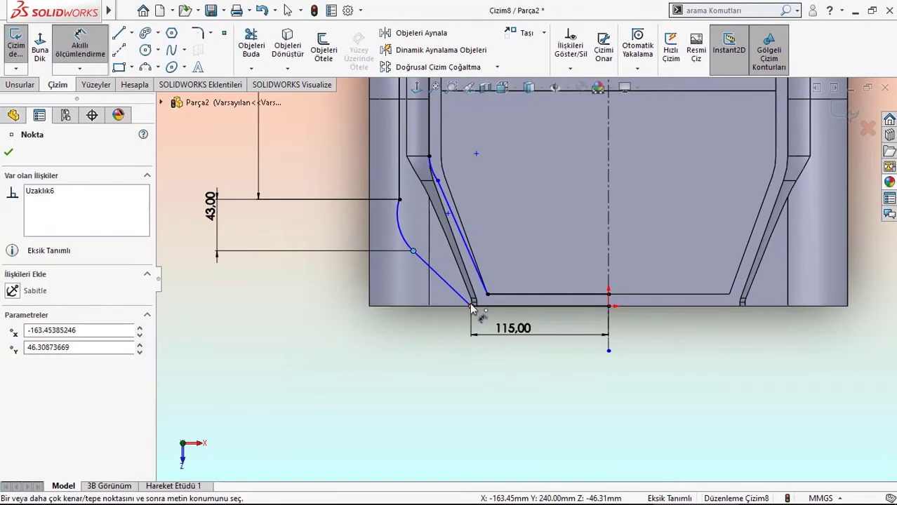
pyautogui.click(429, 351)
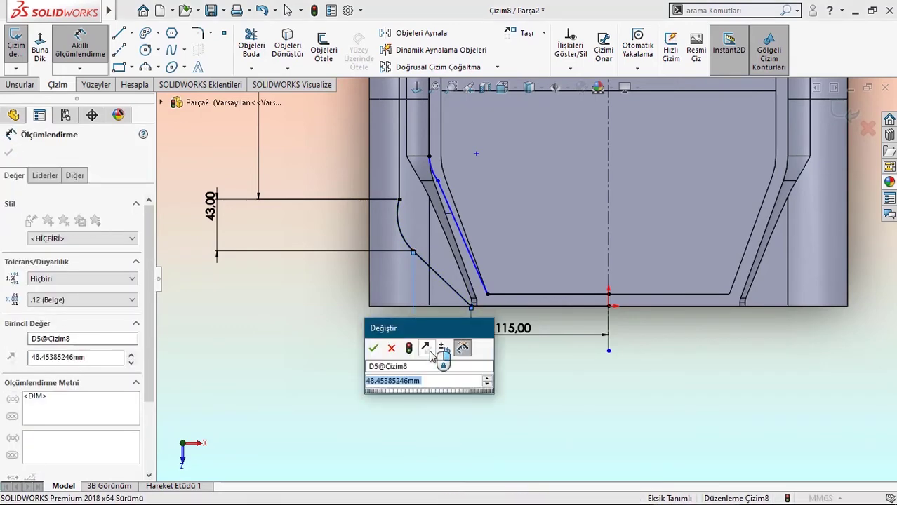
pyautogui.write('38')
pyautogui.press('Return')
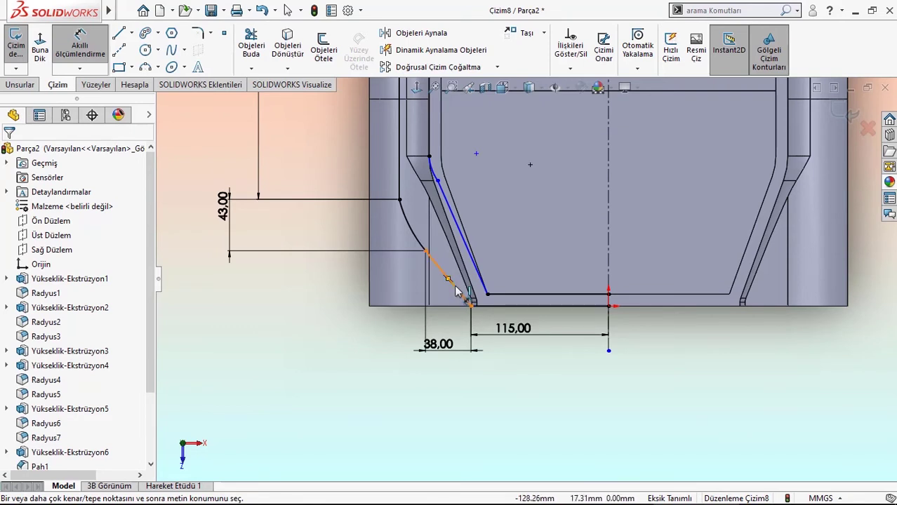
# Dimension the notch profile's arc to a radius of R115 mm.
pyautogui.click(413, 236)
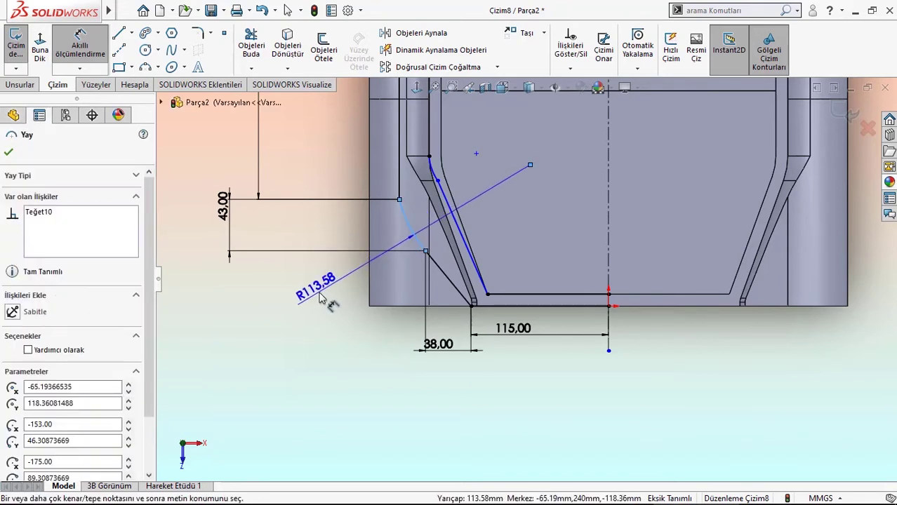
pyautogui.press('Escape')
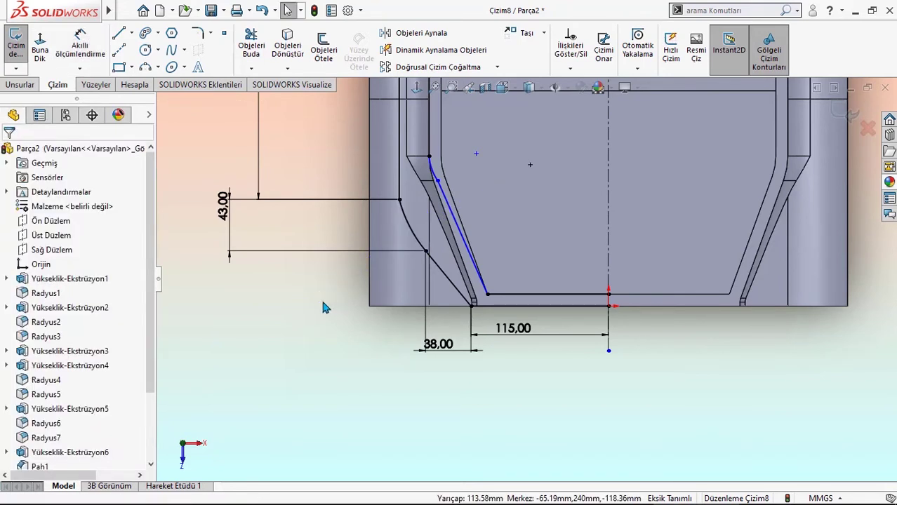
pyautogui.click(414, 230)
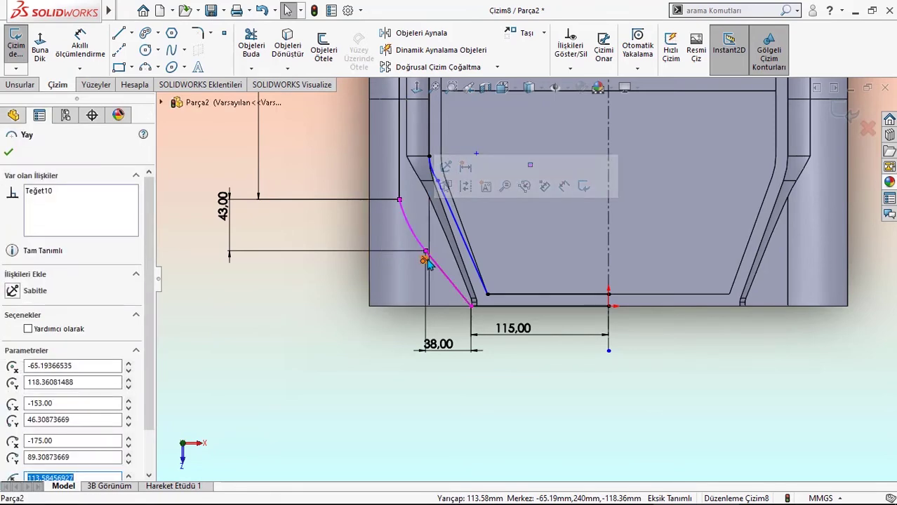
pyautogui.press('Escape')
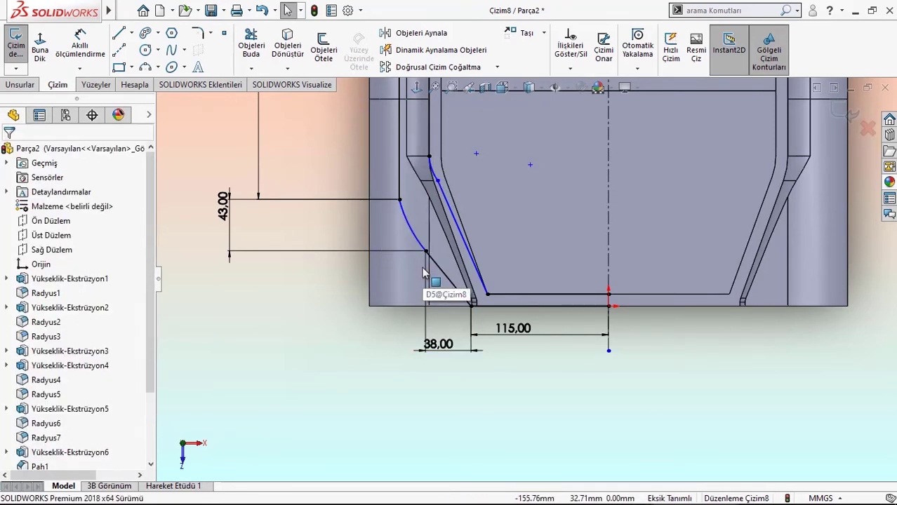
pyautogui.click(80, 47)
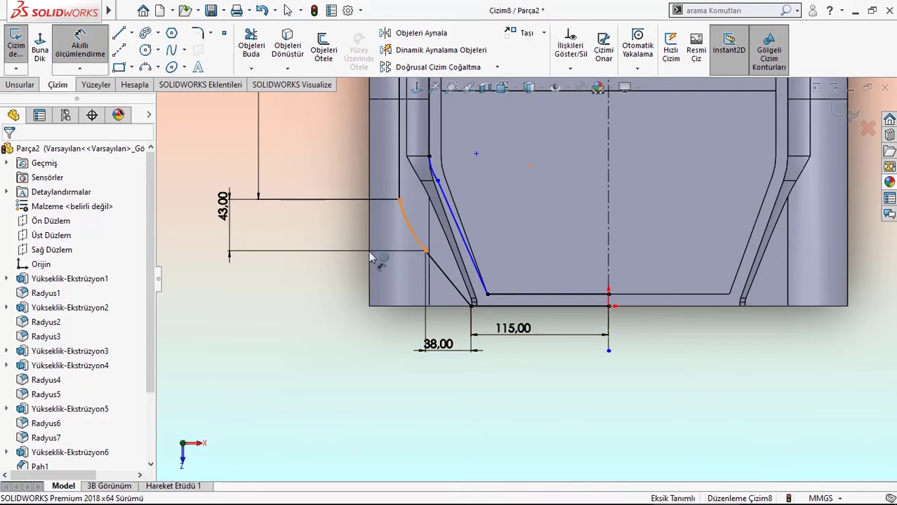
pyautogui.click(408, 226)
pyautogui.click(318, 282)
pyautogui.write('115')
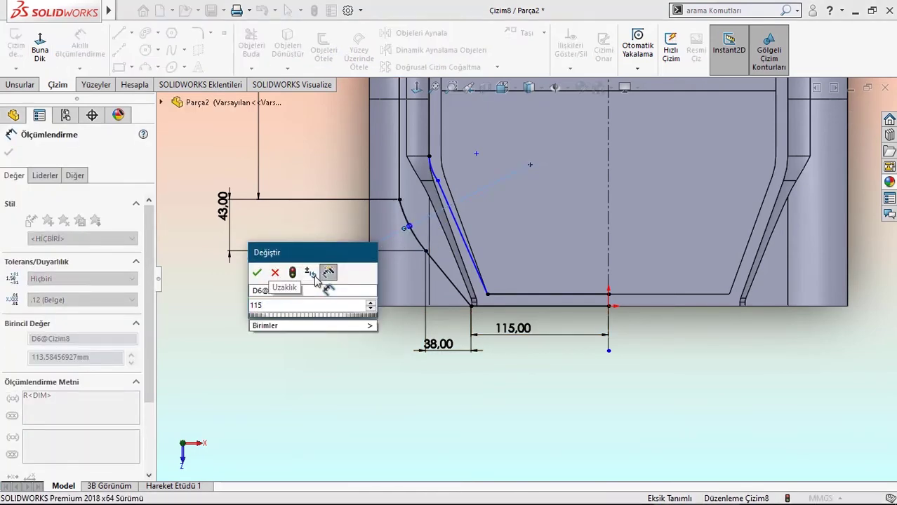
pyautogui.press('Return')
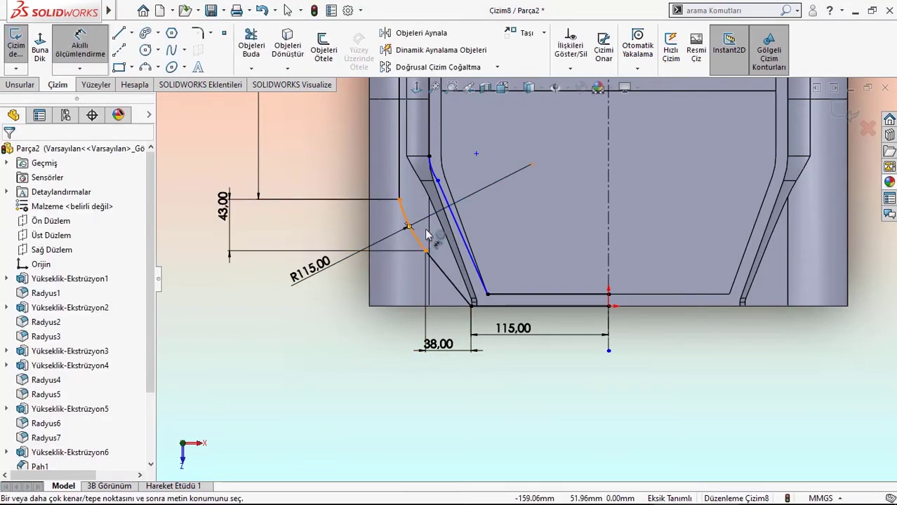
# Add a Tangent relation between the slanted sketch line and the arc above it.
pyautogui.scroll(-3, 443, 181)
pyautogui.click(80, 43)
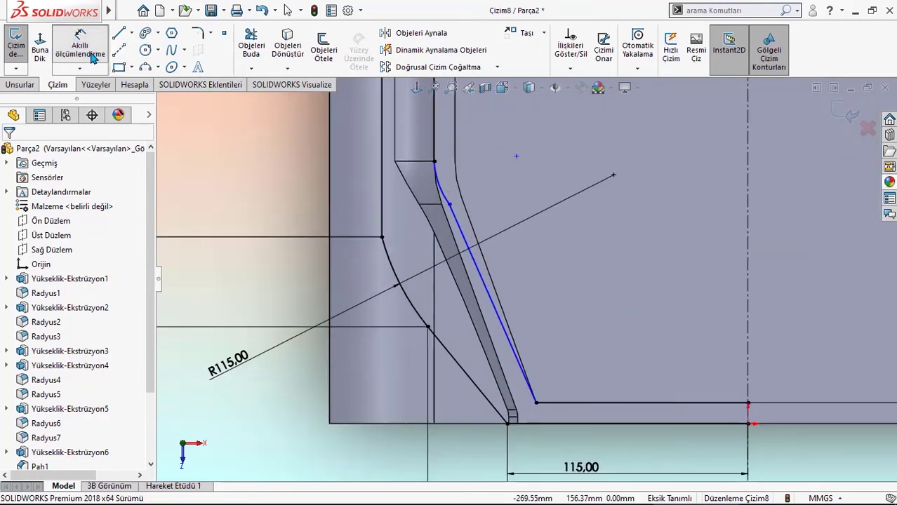
pyautogui.click(446, 200)
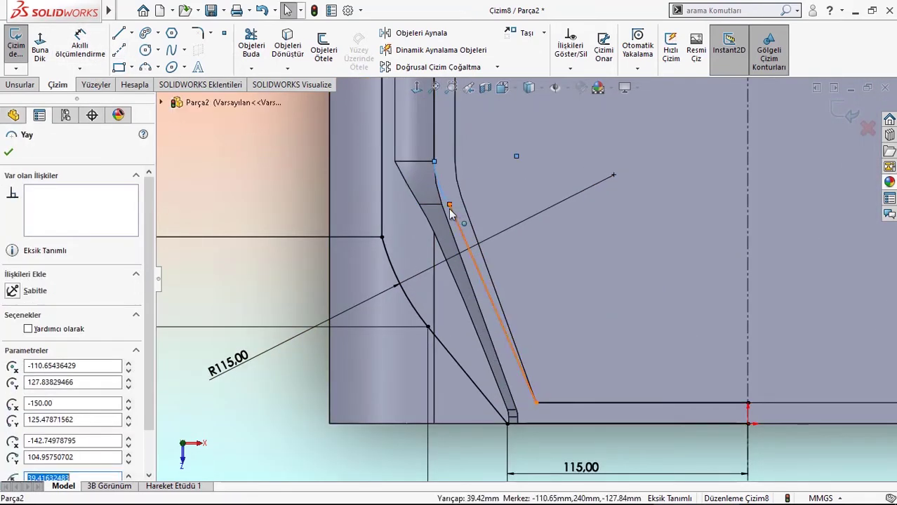
pyautogui.keyDown('ctrl'); pyautogui.click(435, 141); pyautogui.keyUp('ctrl')
pyautogui.click(466, 96)
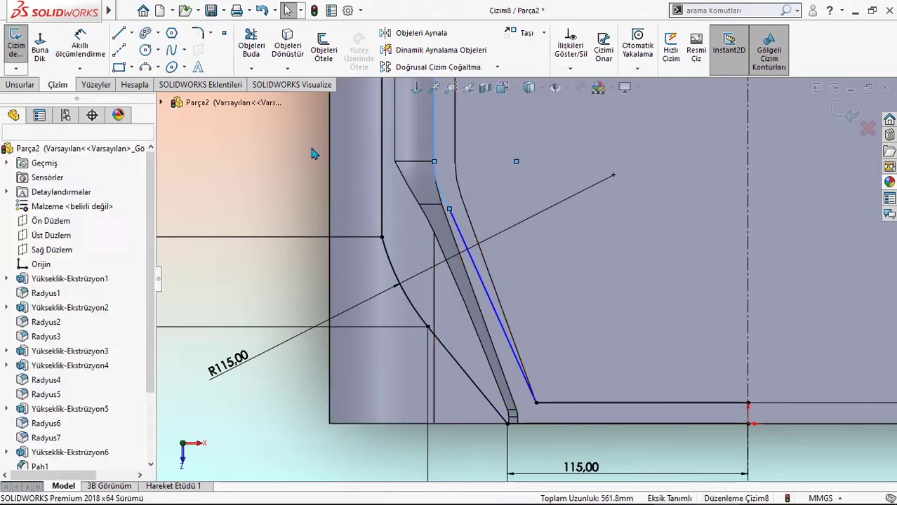
pyautogui.click(460, 228)
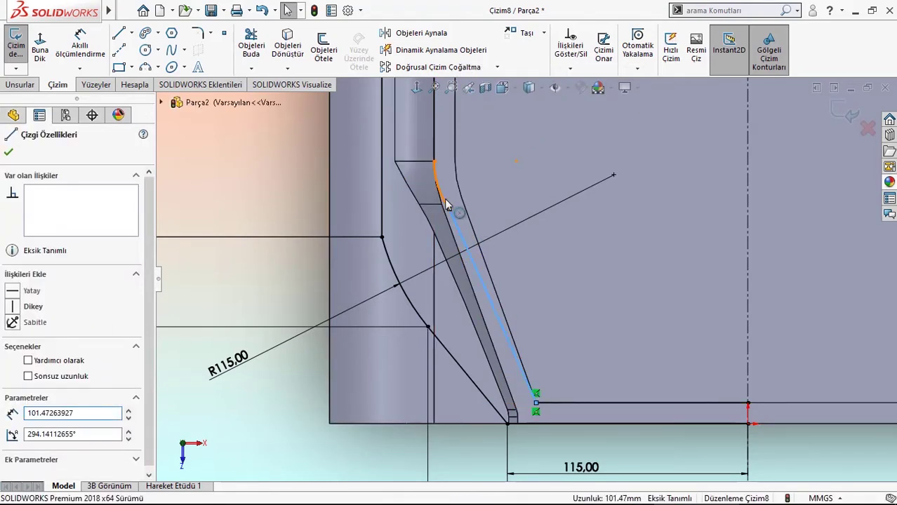
pyautogui.keyDown('ctrl'); pyautogui.click(444, 199); pyautogui.keyUp('ctrl')
pyautogui.click(483, 140)
pyautogui.click(314, 148)
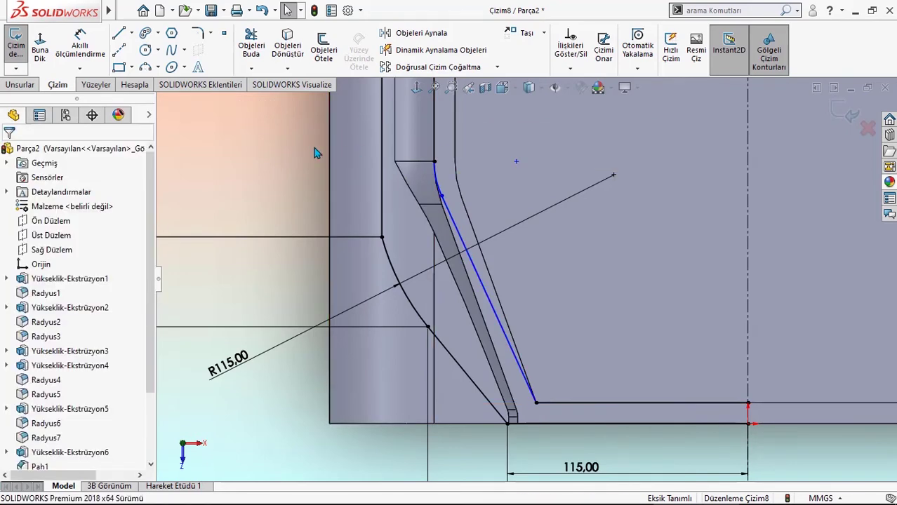
# Dimension the angle of the slanted line to 4.55°, fully defining the sketch.
pyautogui.click(80, 45)
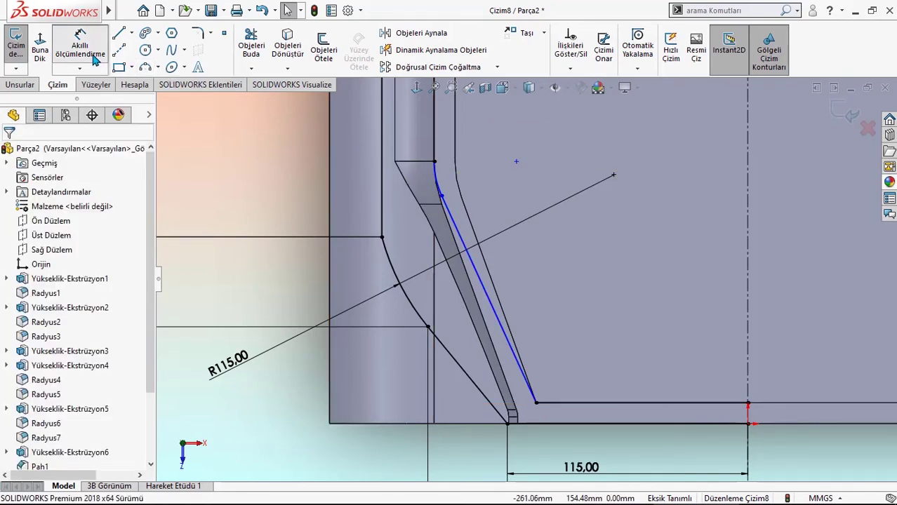
pyautogui.click(460, 224)
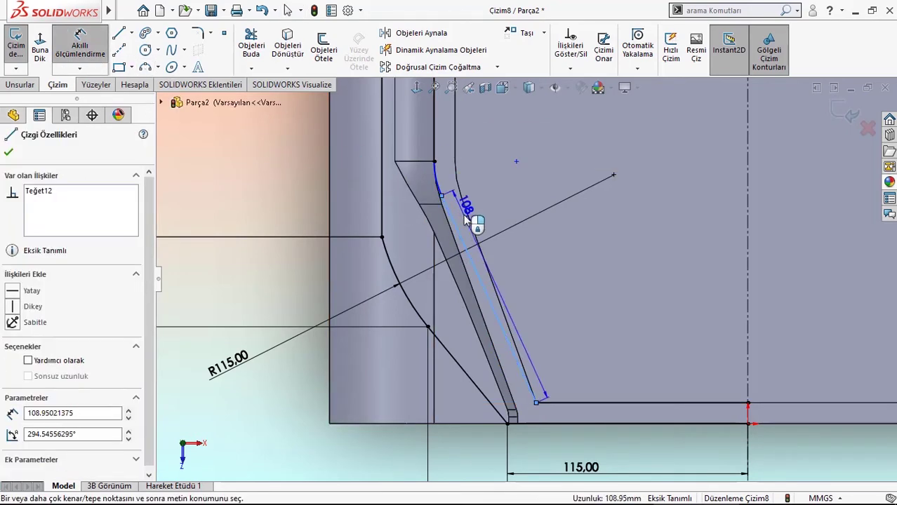
pyautogui.click(475, 216)
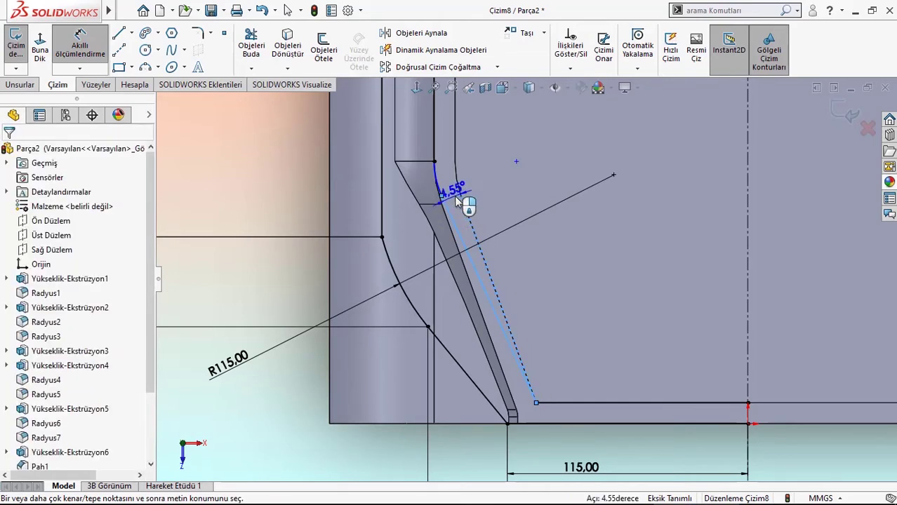
pyautogui.click(461, 201)
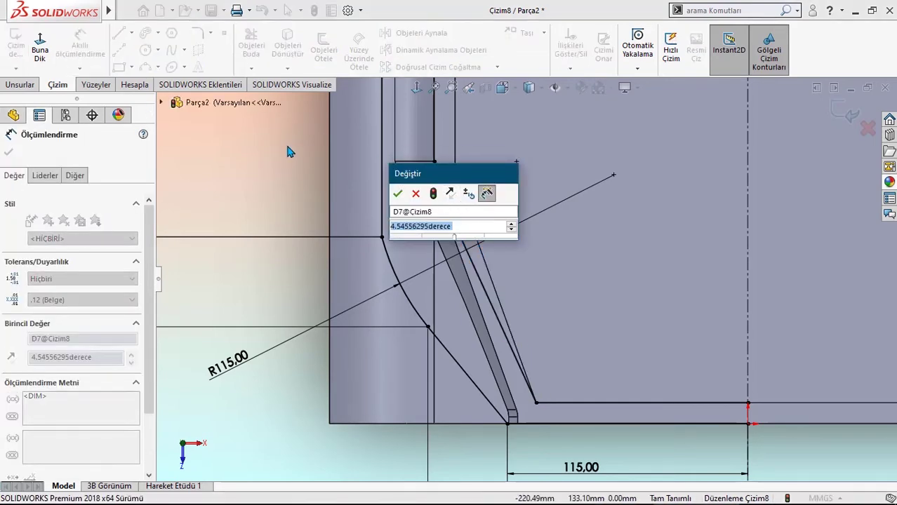
pyautogui.write('4')
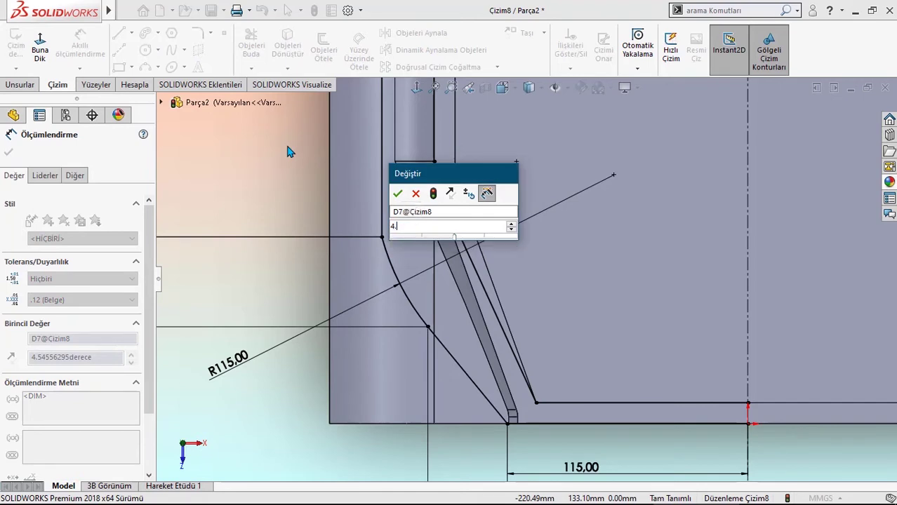
pyautogui.write('.55')
pyautogui.press('Return')
pyautogui.click(290, 151)
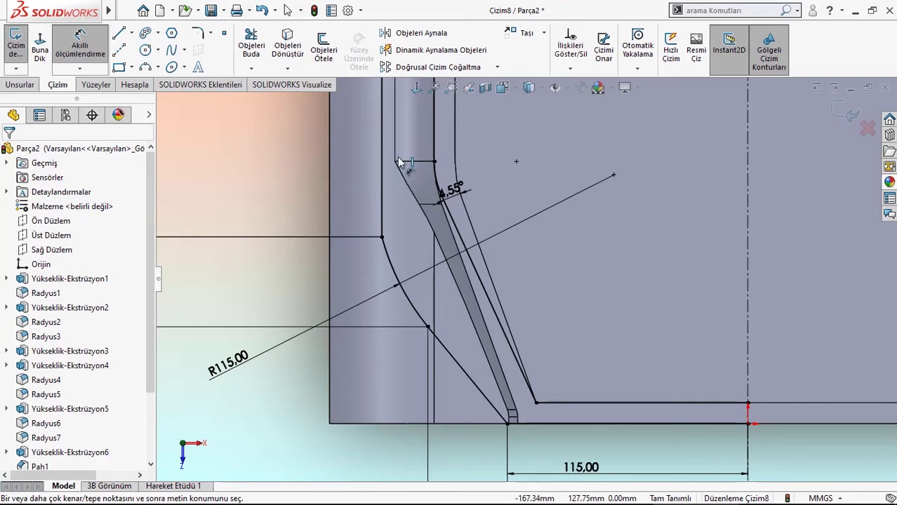
# Draw a small circle near the part's upper-left rounded corner.
pyautogui.scroll(3, 508, 202)
pyautogui.scroll(2, 524, 147)
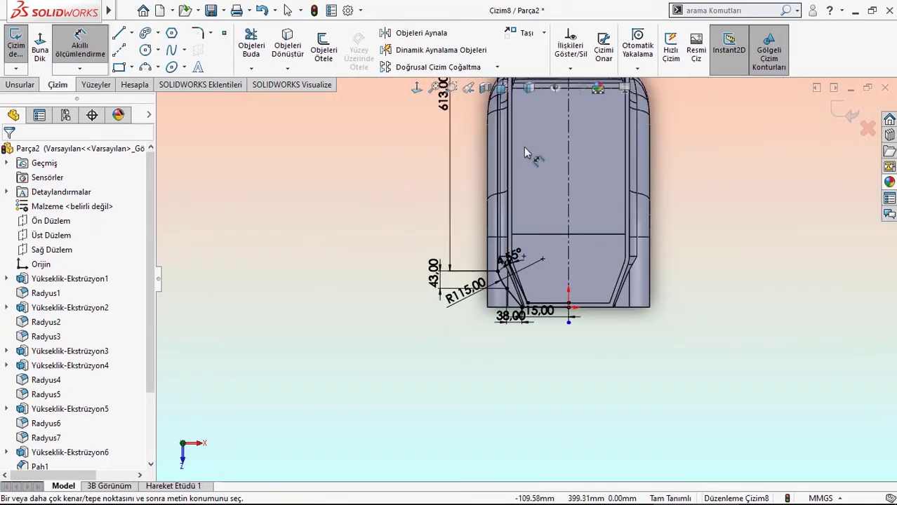
pyautogui.scroll(-3, 519, 148)
pyautogui.scroll(-2, 507, 127)
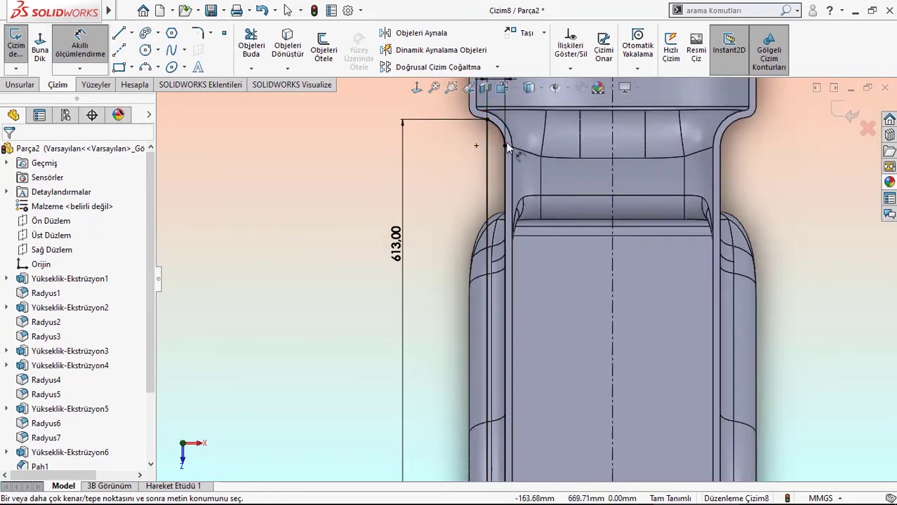
pyautogui.scroll(3, 531, 298)
pyautogui.scroll(-2, 554, 416)
pyautogui.scroll(-2, 554, 407)
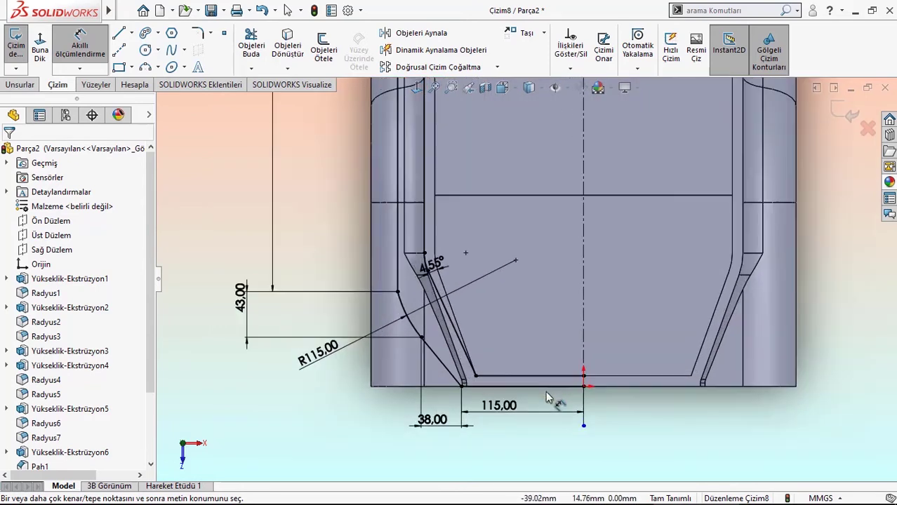
pyautogui.scroll(2, 468, 340)
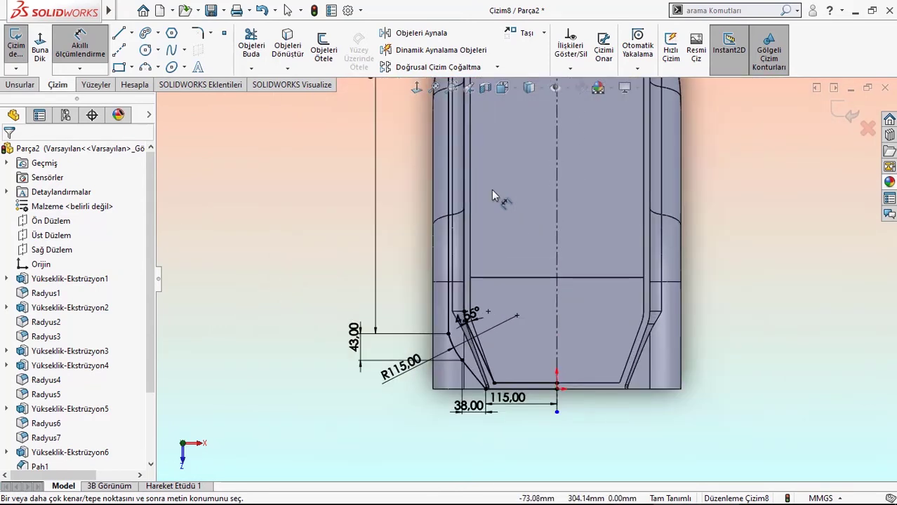
pyautogui.scroll(2, 491, 189)
pyautogui.scroll(-1, 472, 138)
pyautogui.scroll(-2, 509, 148)
pyautogui.scroll(-2, 515, 146)
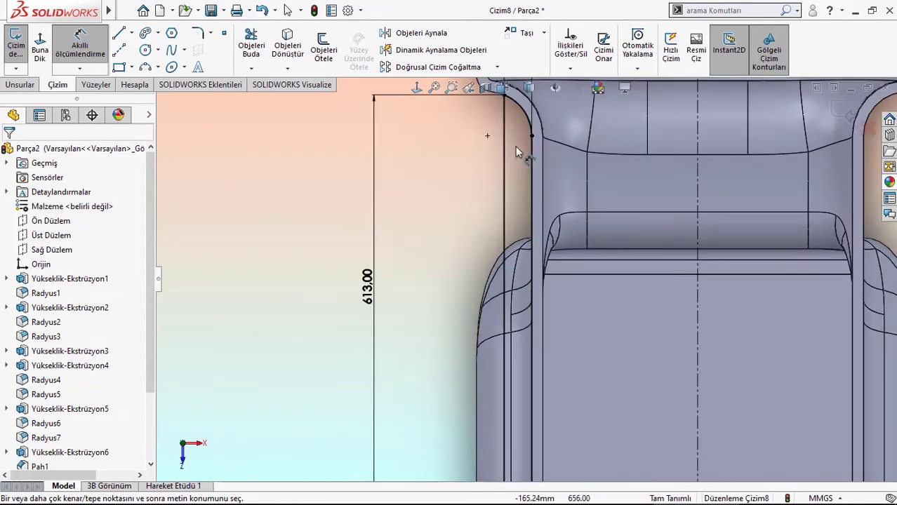
pyautogui.scroll(-1, 550, 152)
pyautogui.click(144, 50)
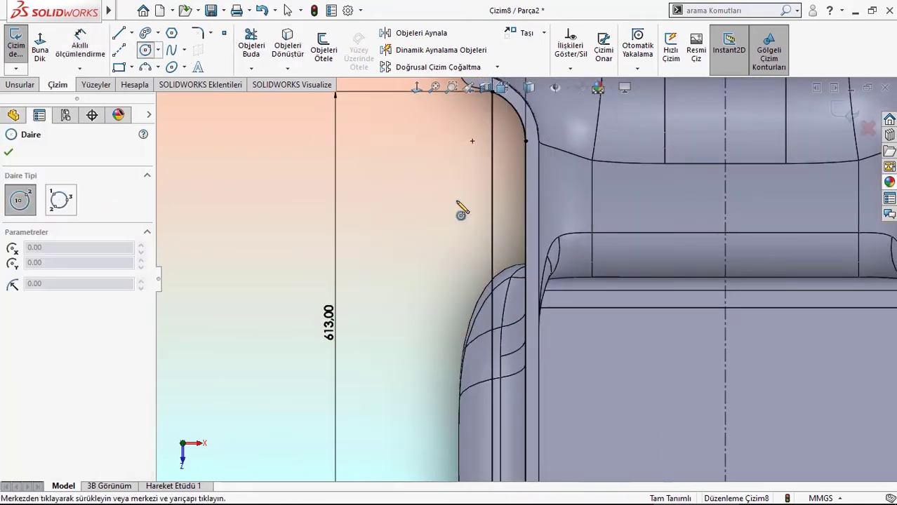
pyautogui.moveTo(510, 191); pyautogui.dragTo(520, 192)
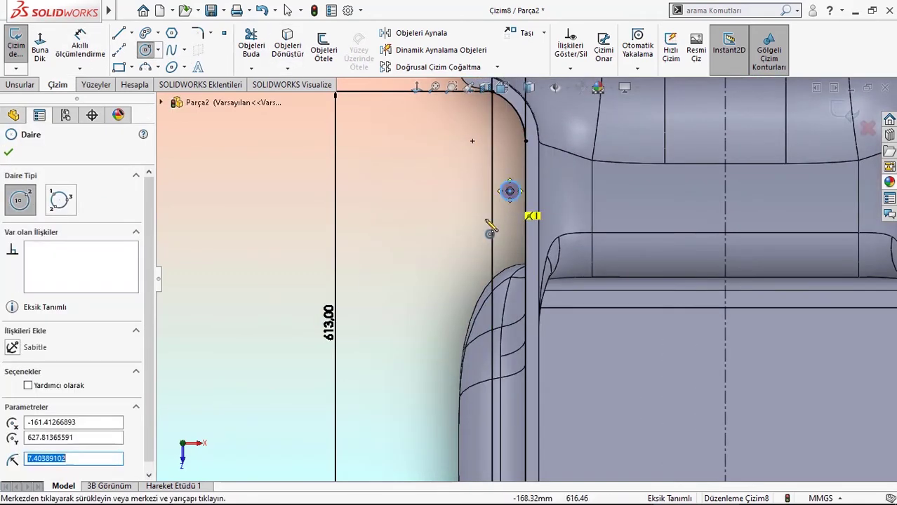
pyautogui.moveTo(485, 211); pyautogui.dragTo(460, 170, button='right')
pyautogui.scroll(1, 523, 190)
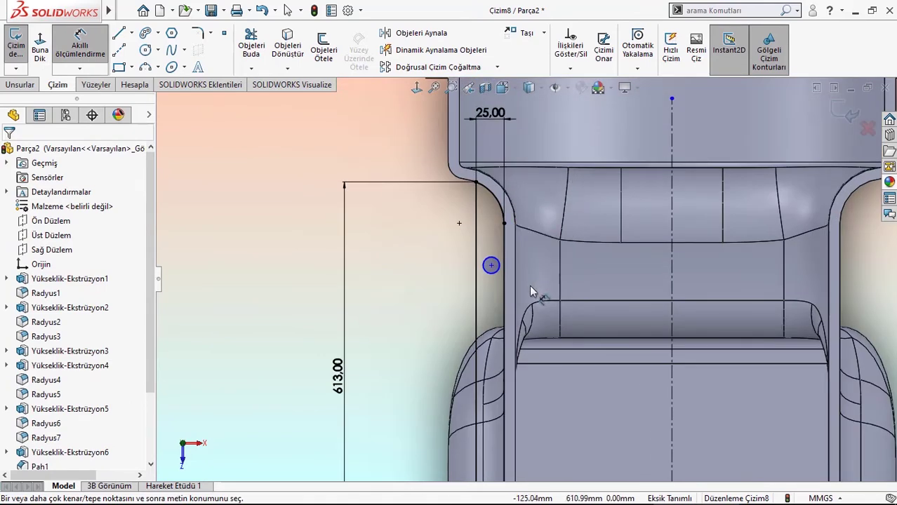
# Locate the circle centre 56.31 mm below the top edge and 12.50 mm from the side line.
pyautogui.click(492, 264)
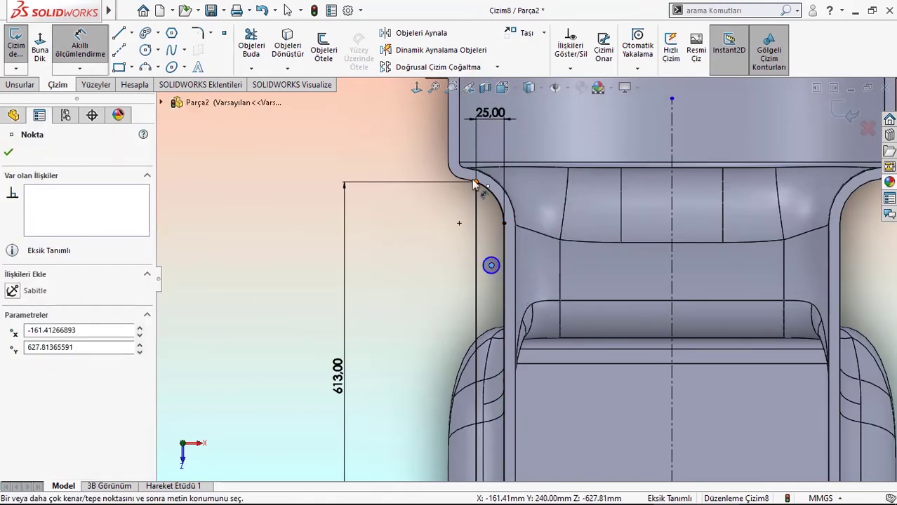
pyautogui.click(475, 183)
pyautogui.click(289, 214)
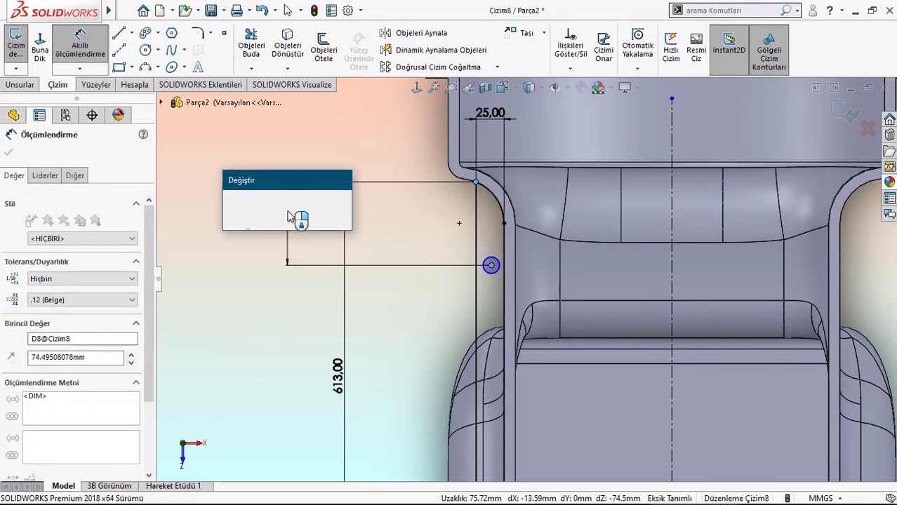
pyautogui.write('56.31')
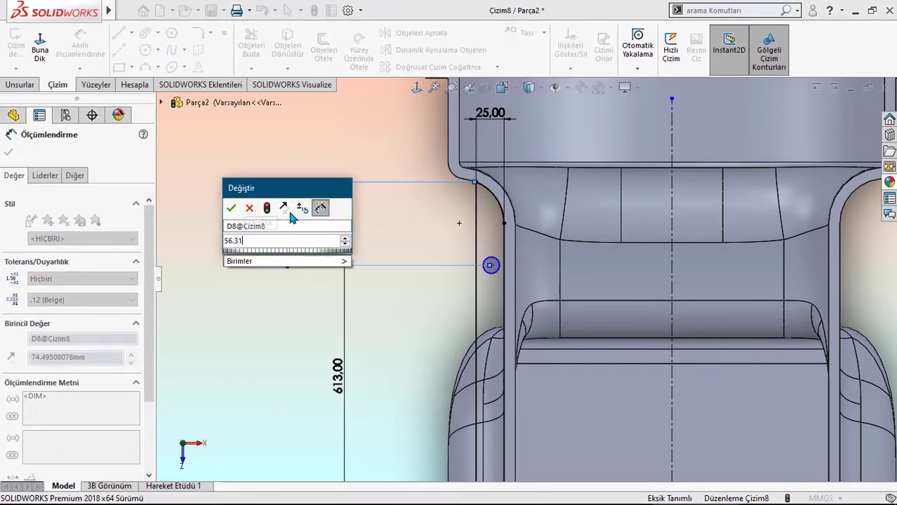
pyautogui.press('Escape')
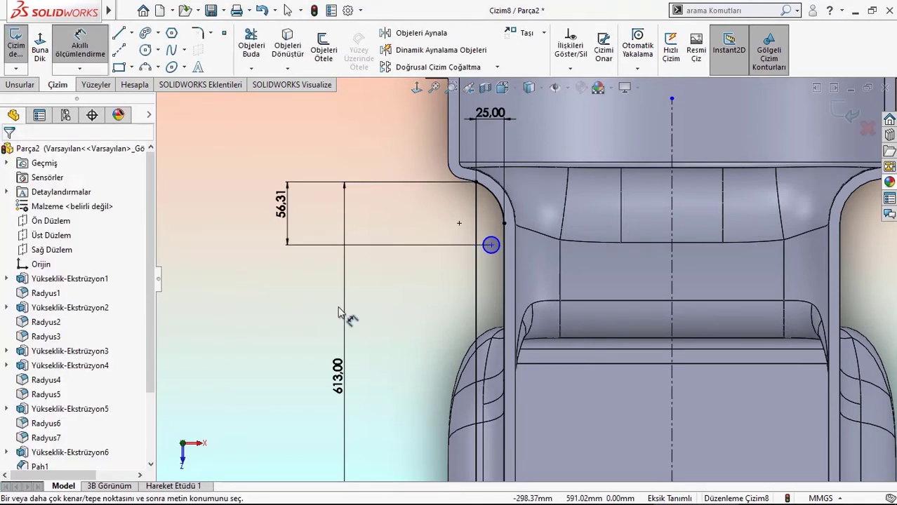
pyautogui.click(491, 247)
pyautogui.click(477, 281)
pyautogui.click(442, 291)
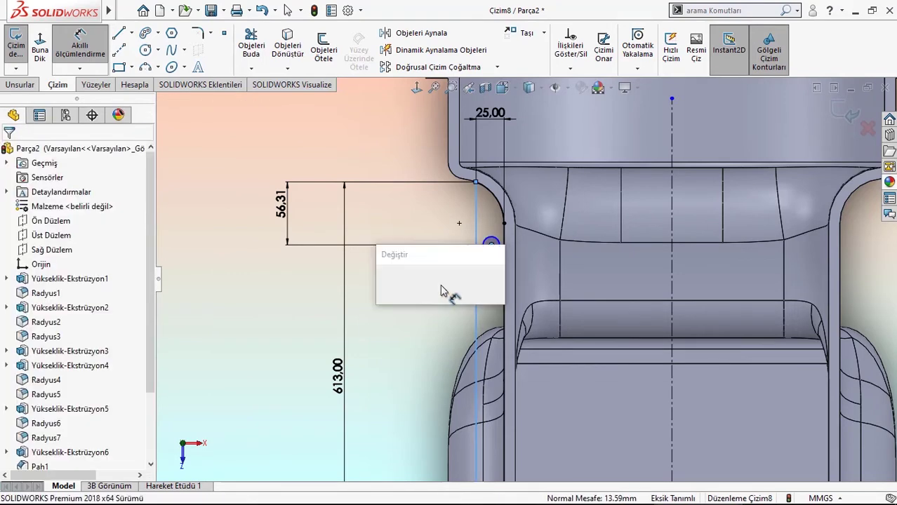
pyautogui.write('12.')
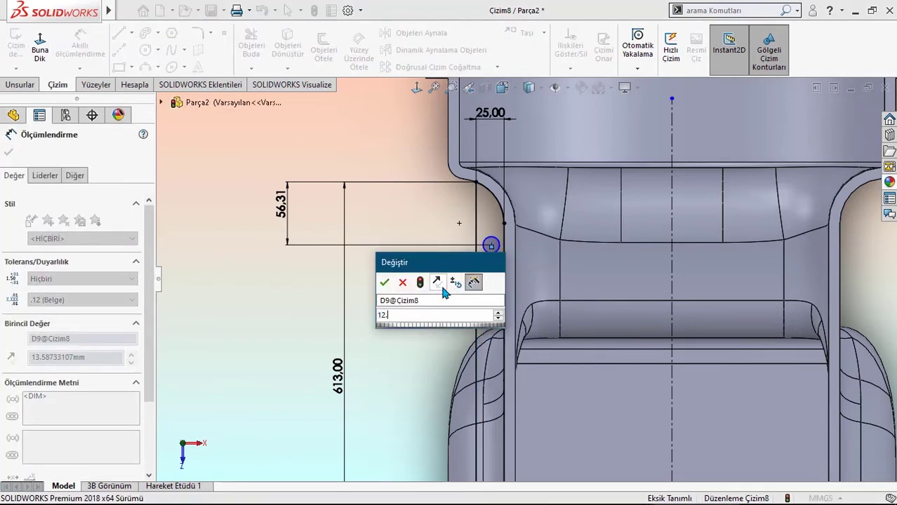
pyautogui.write('8')
pyautogui.press('Escape')
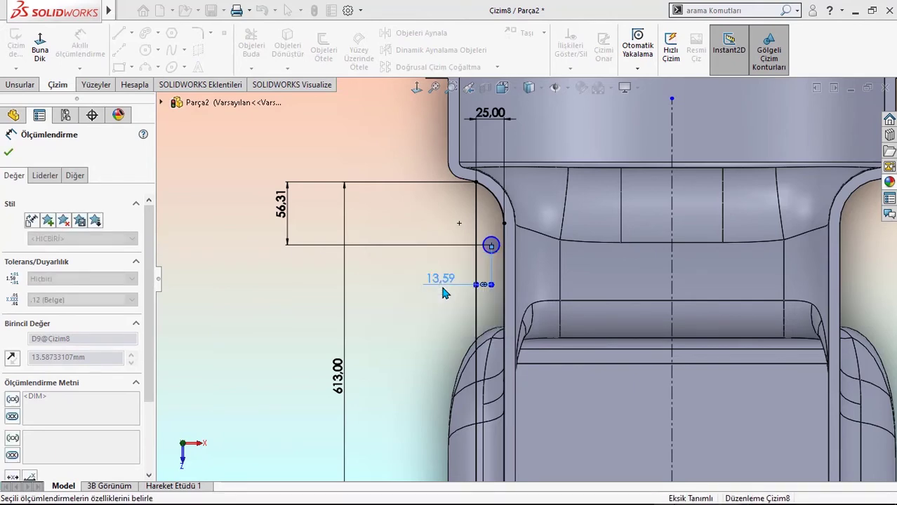
# Dimension the circle's diameter as 12 mm.
pyautogui.press('c')
pyautogui.click(489, 244)
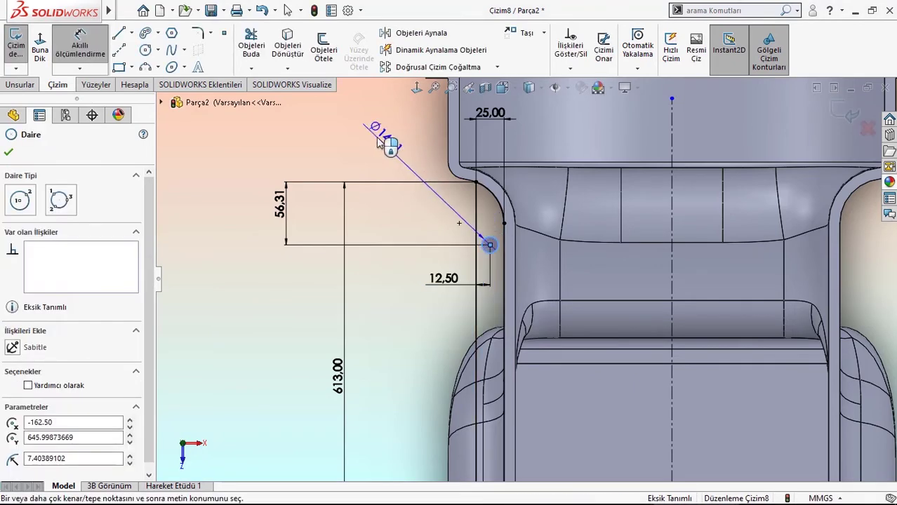
pyautogui.click(377, 140)
pyautogui.write('12')
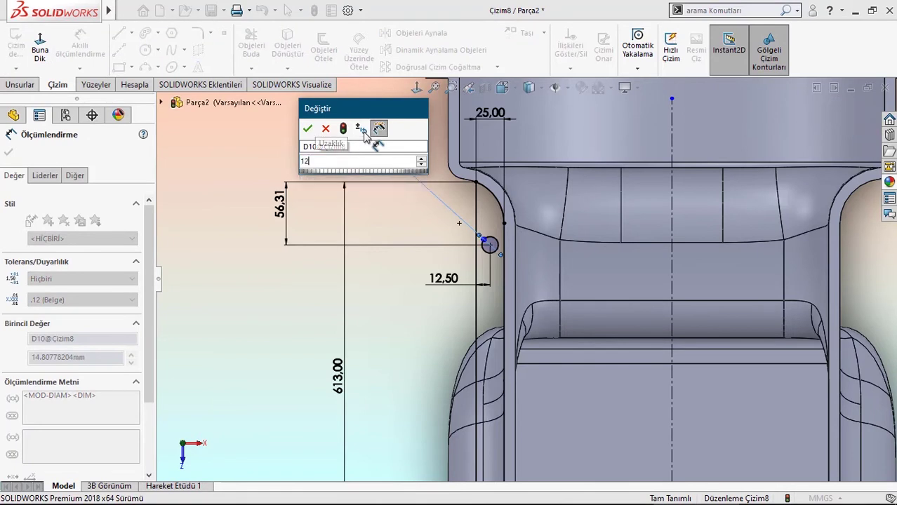
pyautogui.press('Return')
pyautogui.press('Escape')
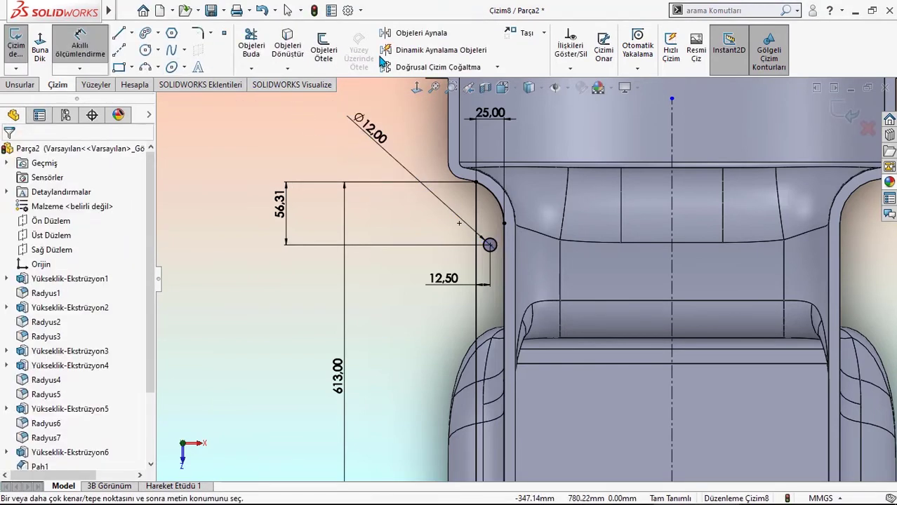
pyautogui.click(483, 67)
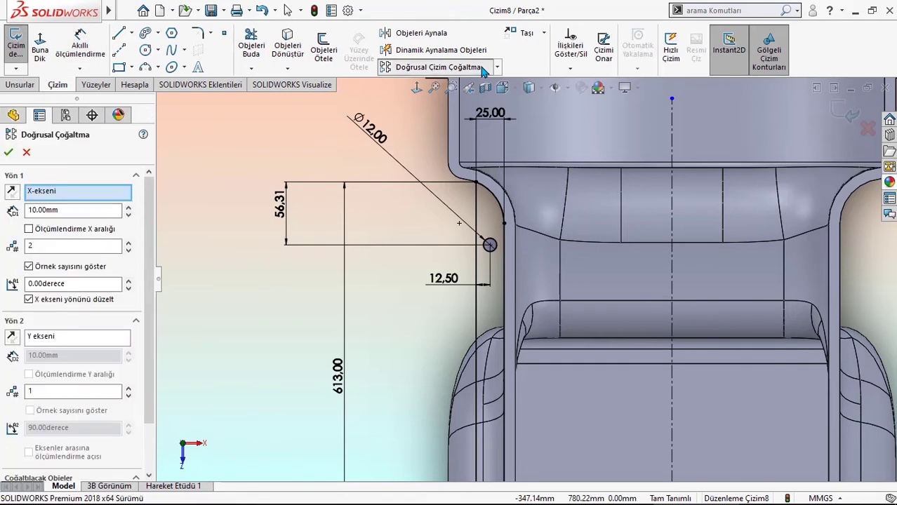
# Linear-pattern the circle straight downward as eight instances spaced 80 mm apart.
pyautogui.click(498, 247)
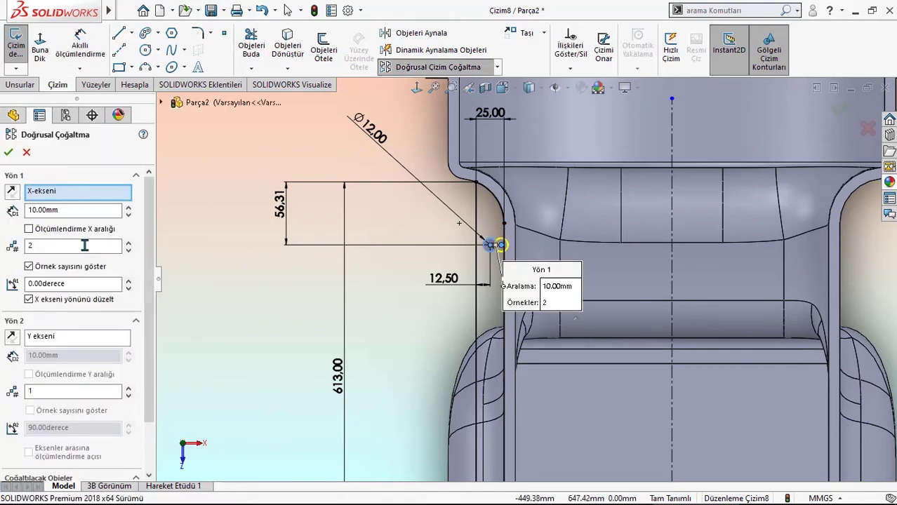
pyautogui.click(70, 283)
pyautogui.write('270')
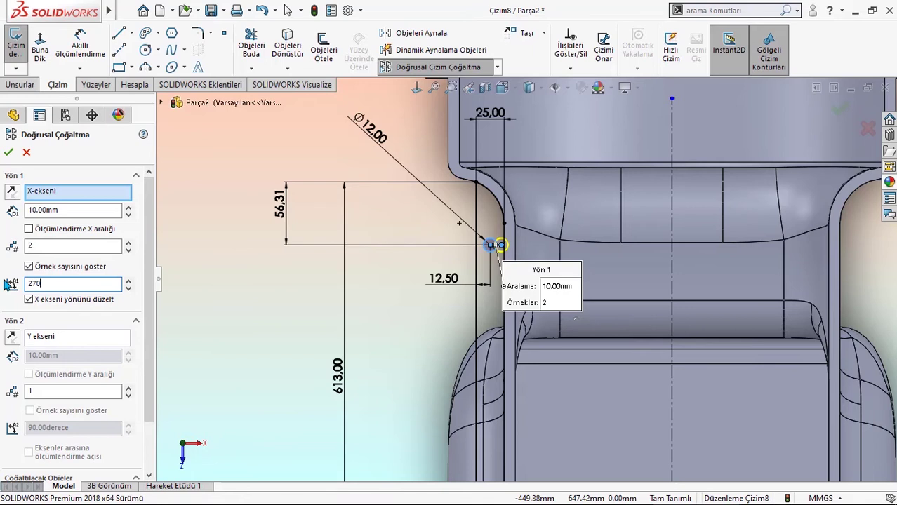
pyautogui.press('Return')
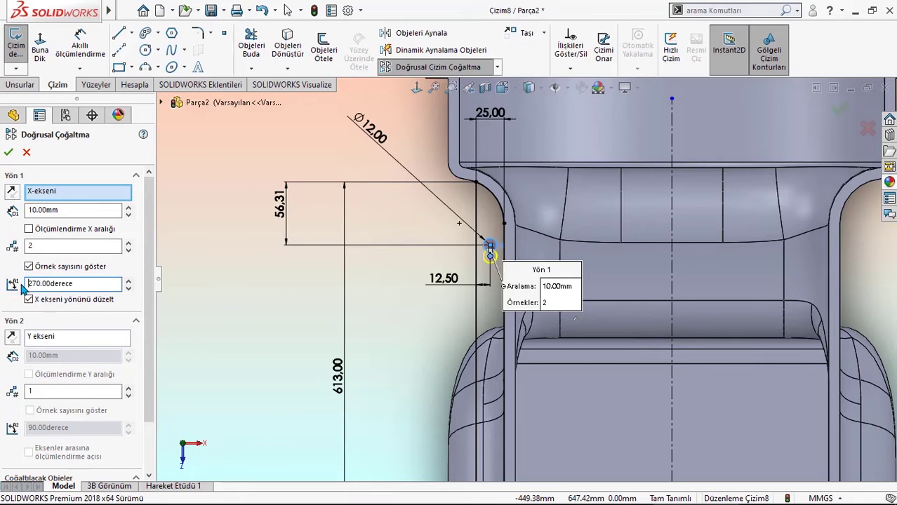
pyautogui.click(127, 209)
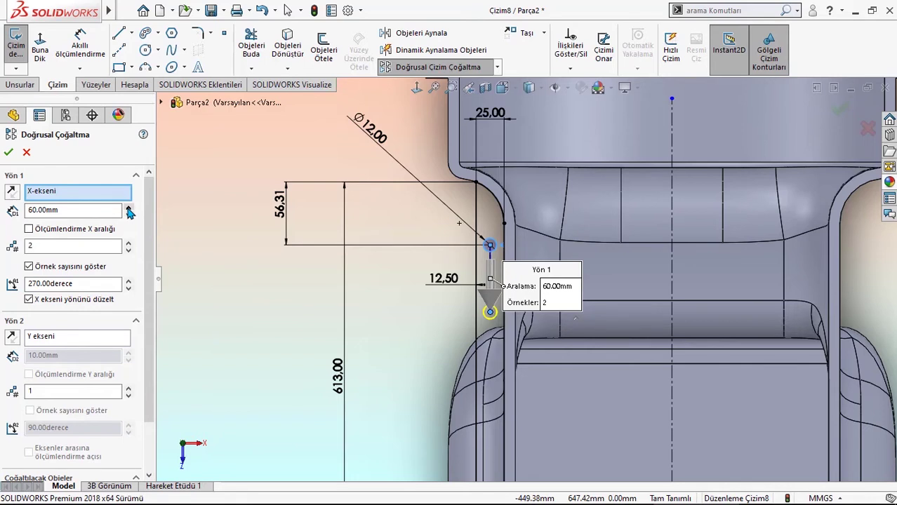
pyautogui.scroll(3, 315, 358)
pyautogui.scroll(2, 397, 382)
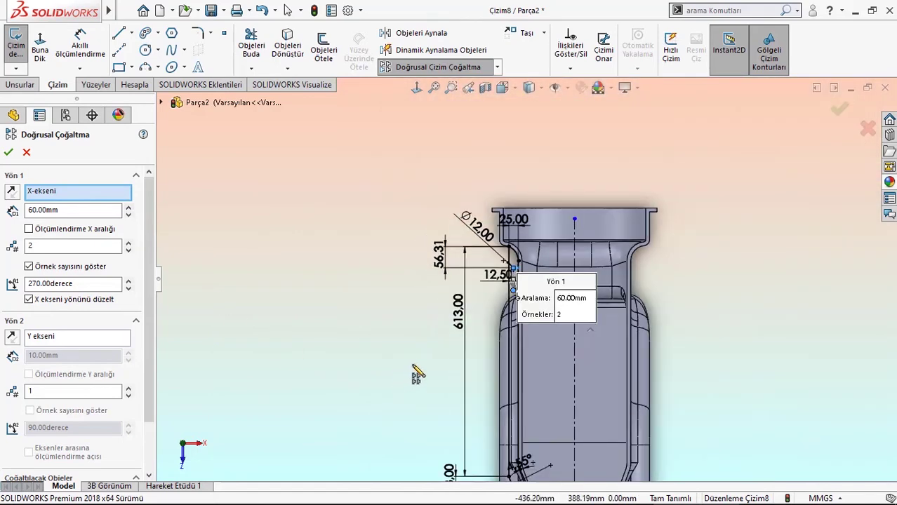
pyautogui.scroll(3, 436, 369)
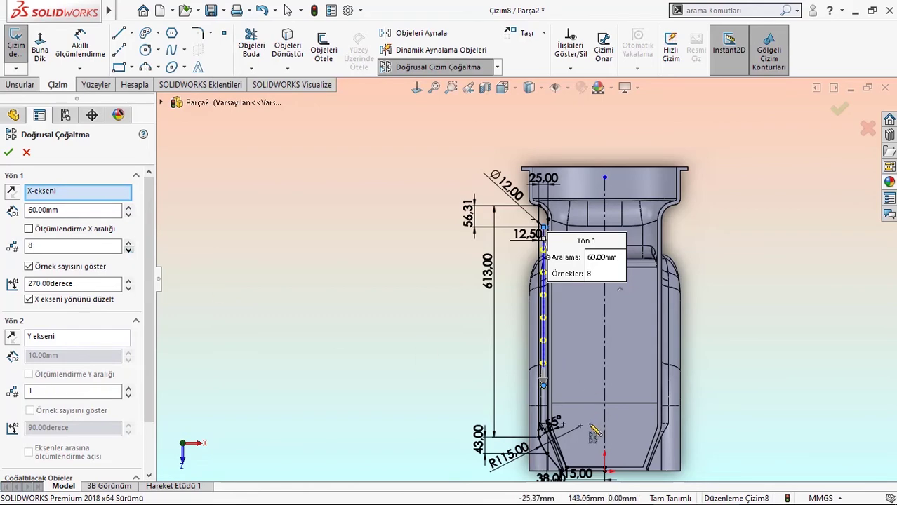
pyautogui.scroll(-2, 596, 431)
pyautogui.scroll(-2, 533, 351)
pyautogui.scroll(-2, 473, 274)
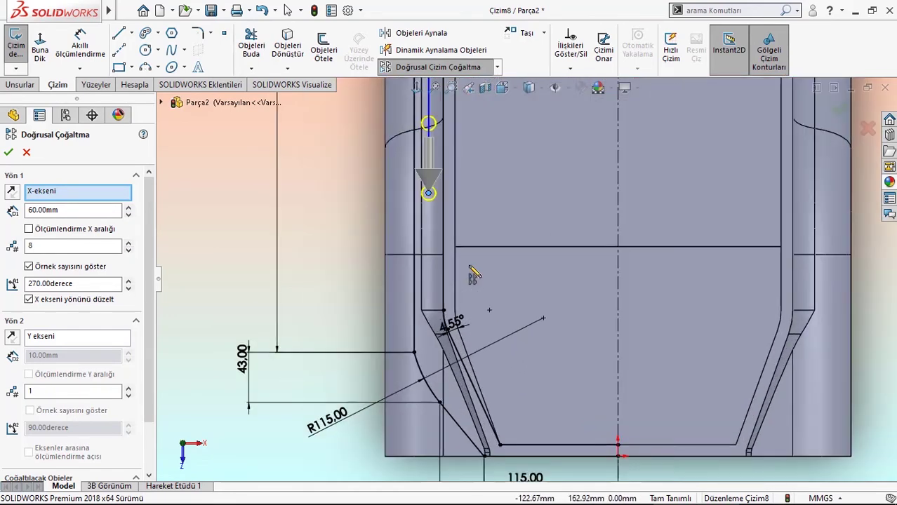
pyautogui.click(129, 209)
pyautogui.click(128, 209)
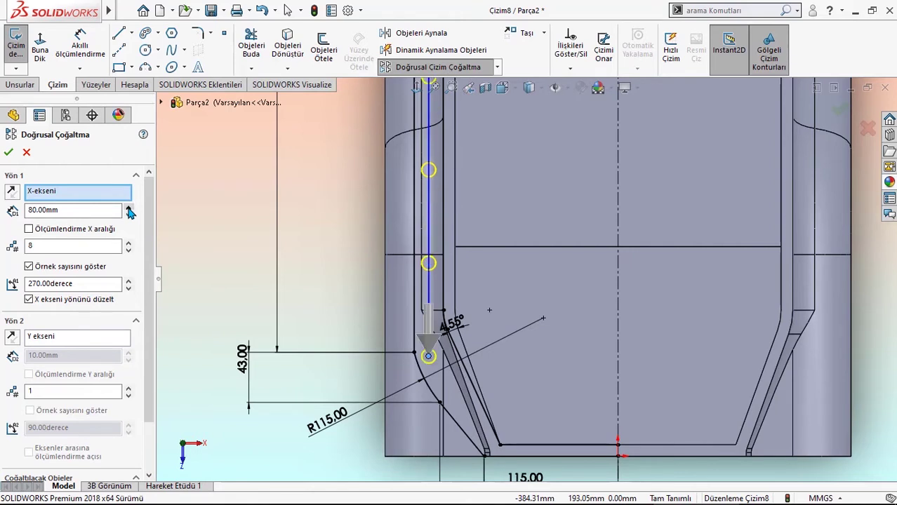
pyautogui.click(9, 152)
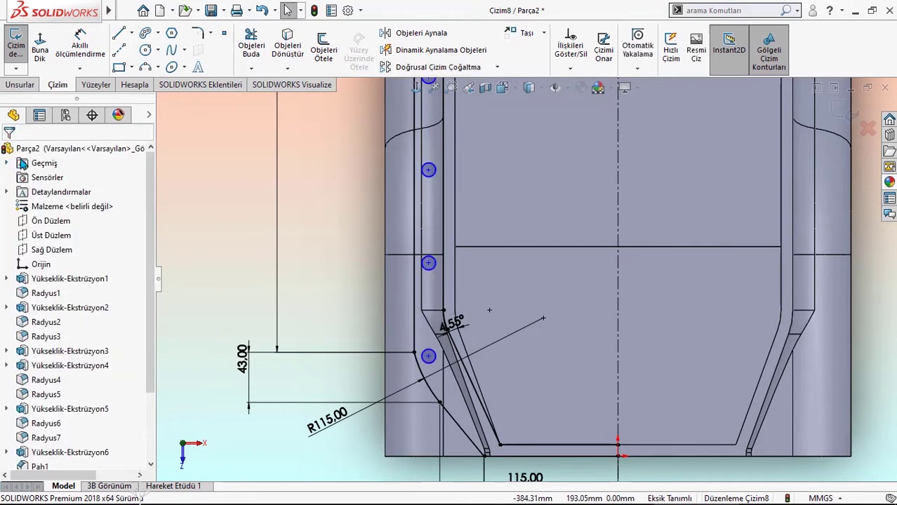
# Dimension the top point to the first patterned point as 80.00 mm.
pyautogui.scroll(5, 489, 313)
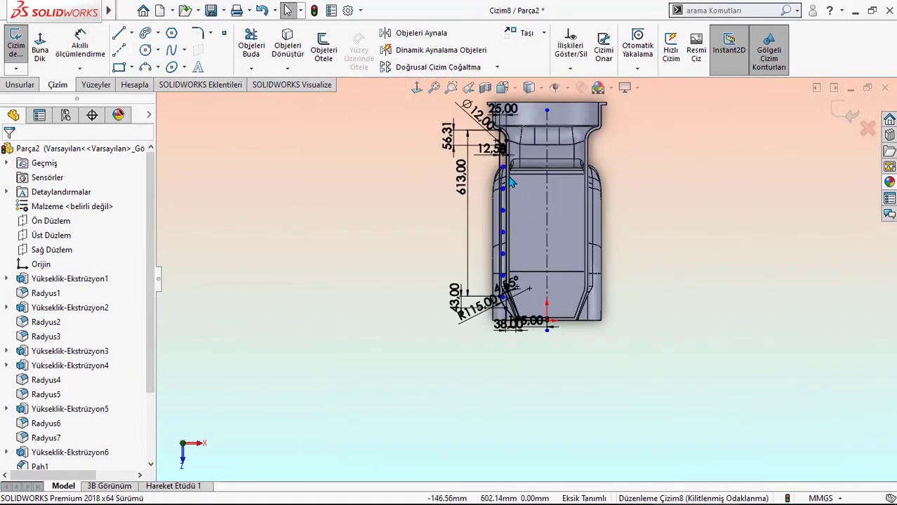
pyautogui.scroll(-5, 517, 195)
pyautogui.scroll(-1, 517, 196)
pyautogui.moveTo(410, 128); pyautogui.dragTo(411, 98, button='right')
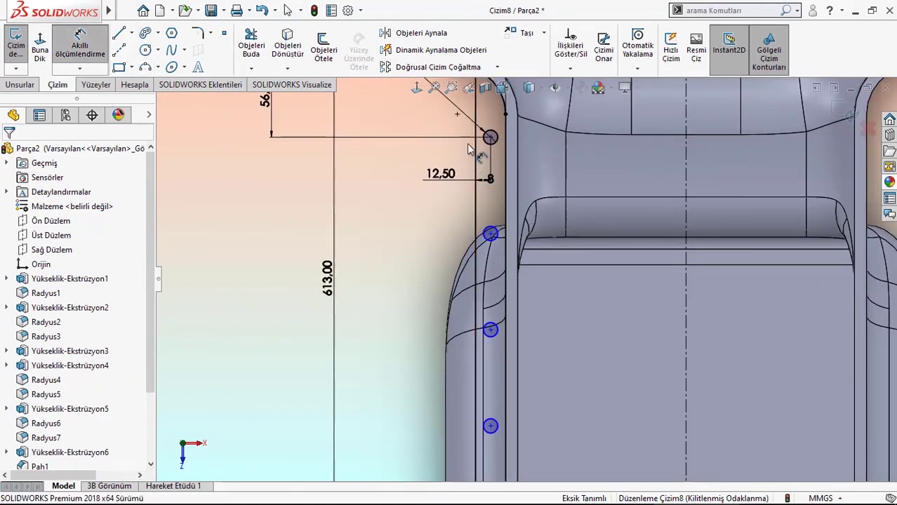
pyautogui.click(490, 137)
pyautogui.click(490, 233)
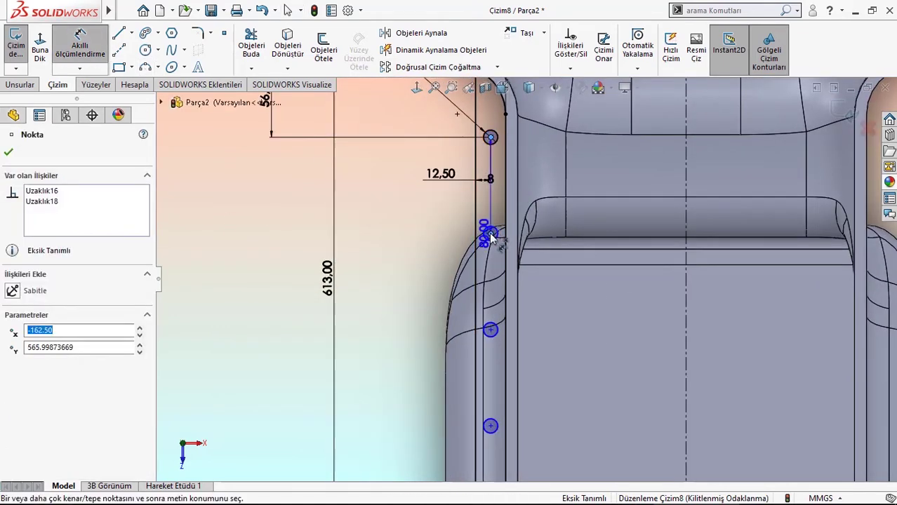
pyautogui.click(356, 188)
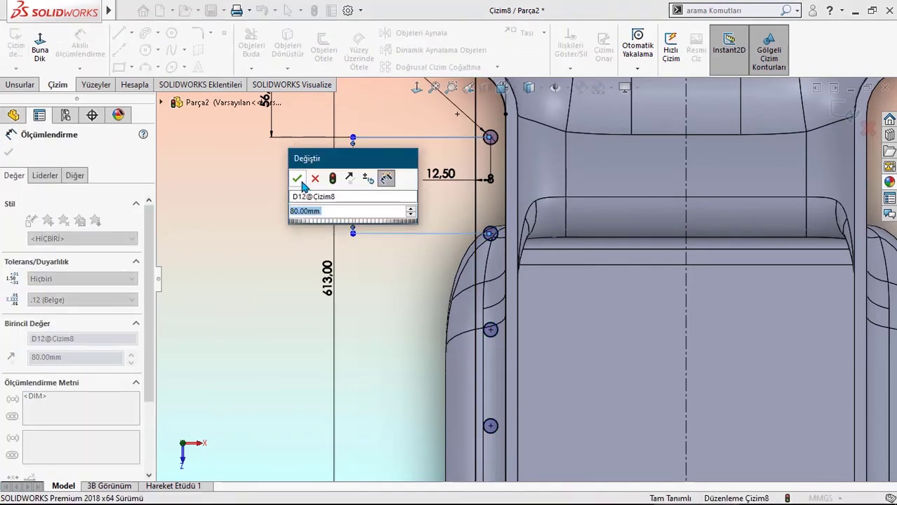
pyautogui.click(297, 181)
pyautogui.click(280, 209)
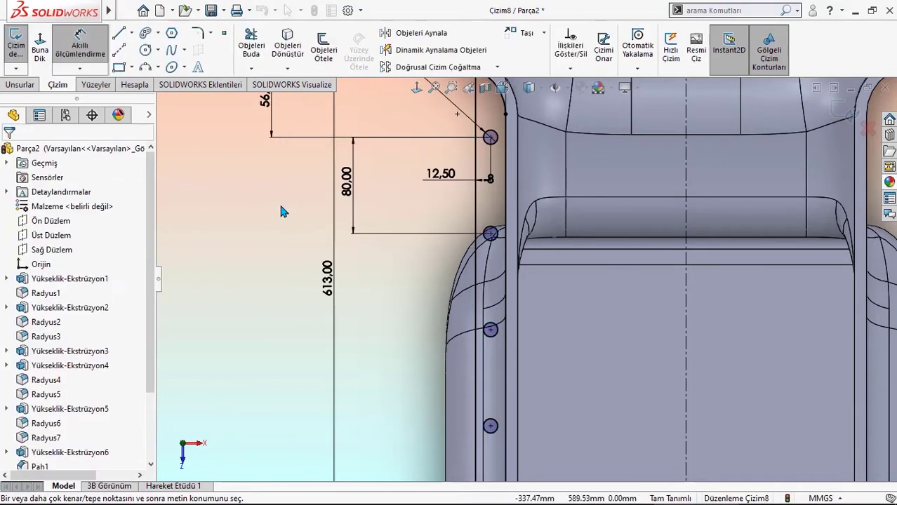
# Select the top arc, neck lines and wall arcs to mirror, removing the stray point Nokta34.
pyautogui.click(405, 41)
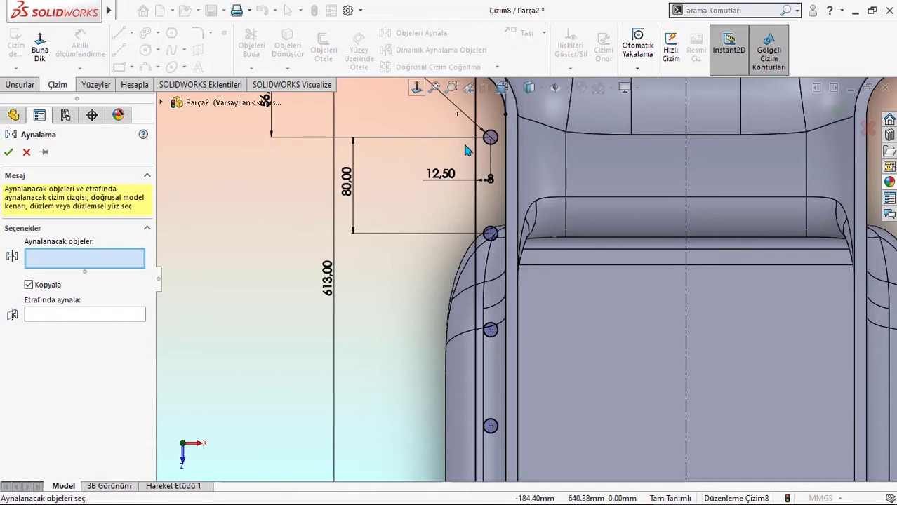
pyautogui.scroll(2, 525, 280)
pyautogui.click(506, 147)
pyautogui.click(500, 155)
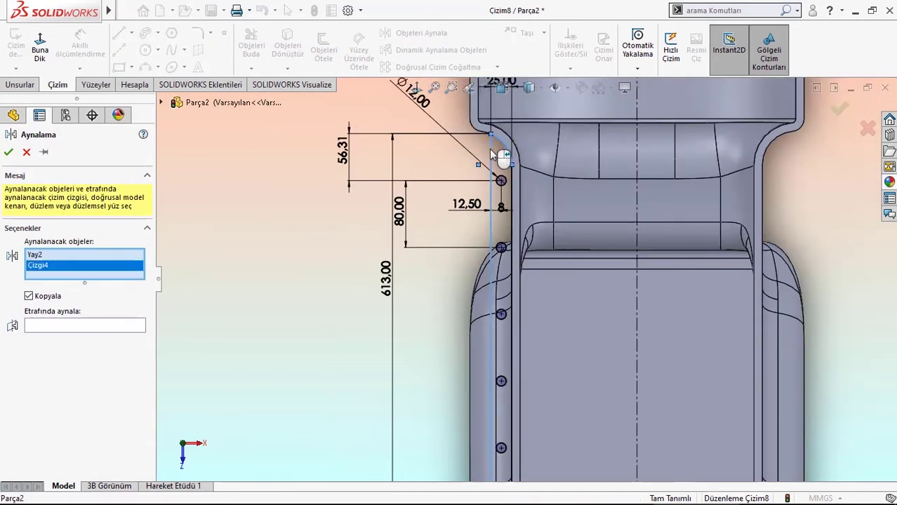
pyautogui.click(502, 181)
pyautogui.click(507, 210)
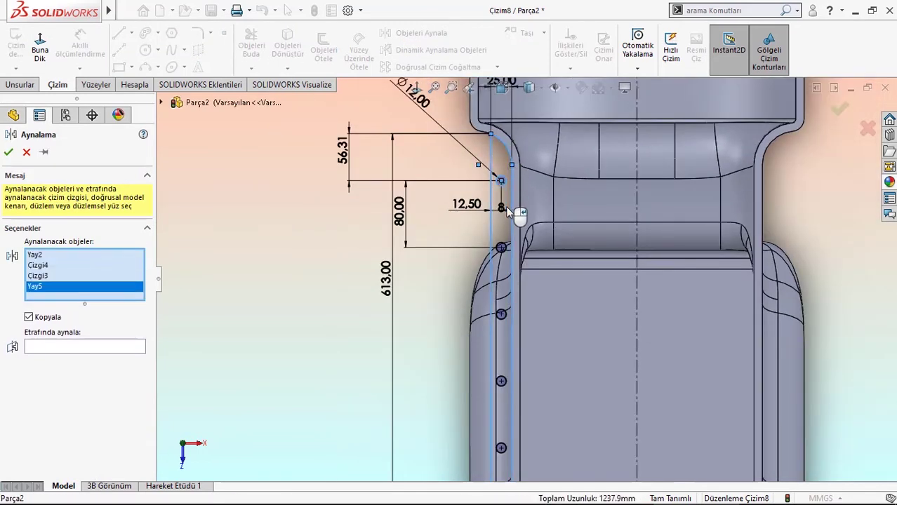
pyautogui.click(505, 256)
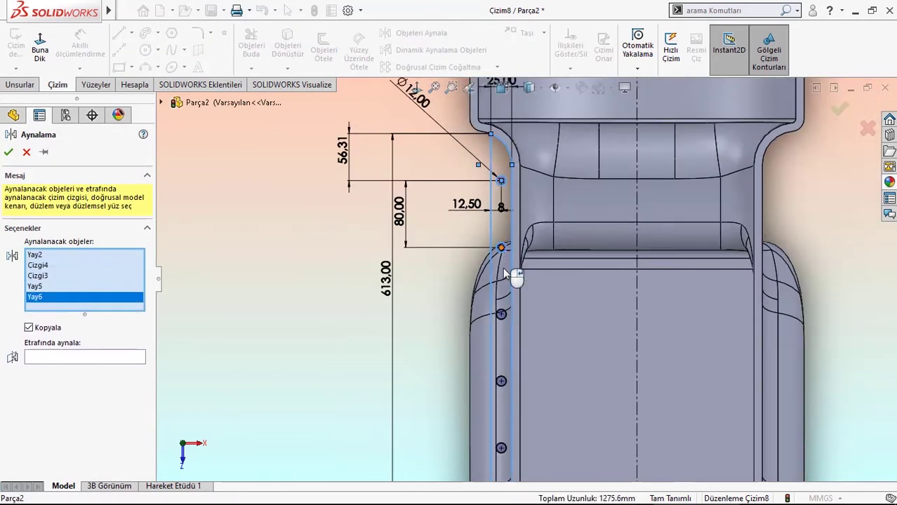
pyautogui.click(504, 313)
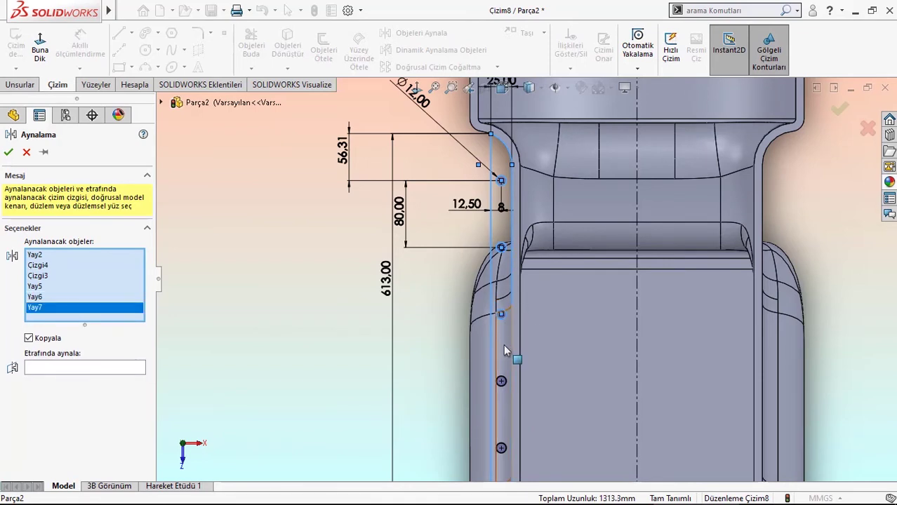
pyautogui.click(502, 381)
pyautogui.scroll(-1, 506, 422)
pyautogui.scroll(-1, 509, 414)
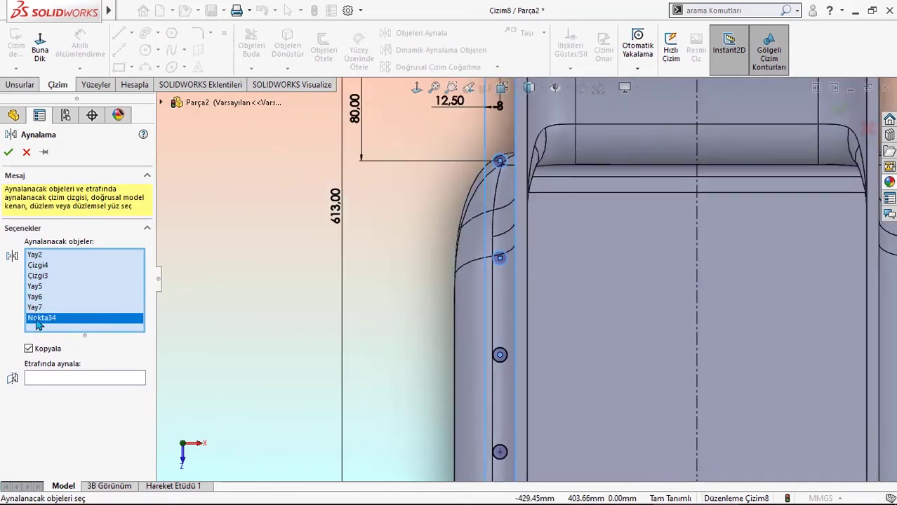
pyautogui.rightClick(38, 319)
pyautogui.click(56, 344)
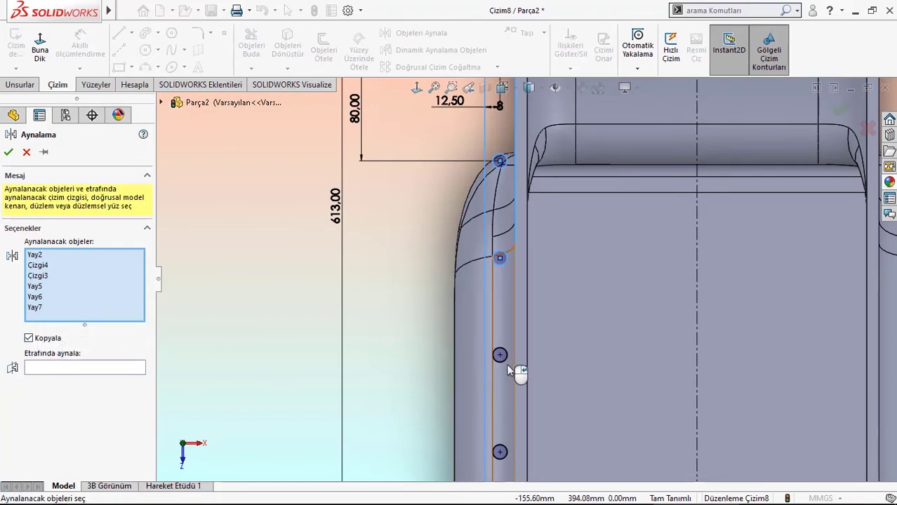
pyautogui.scroll(-1, 508, 370)
pyautogui.click(499, 344)
pyautogui.scroll(2, 516, 360)
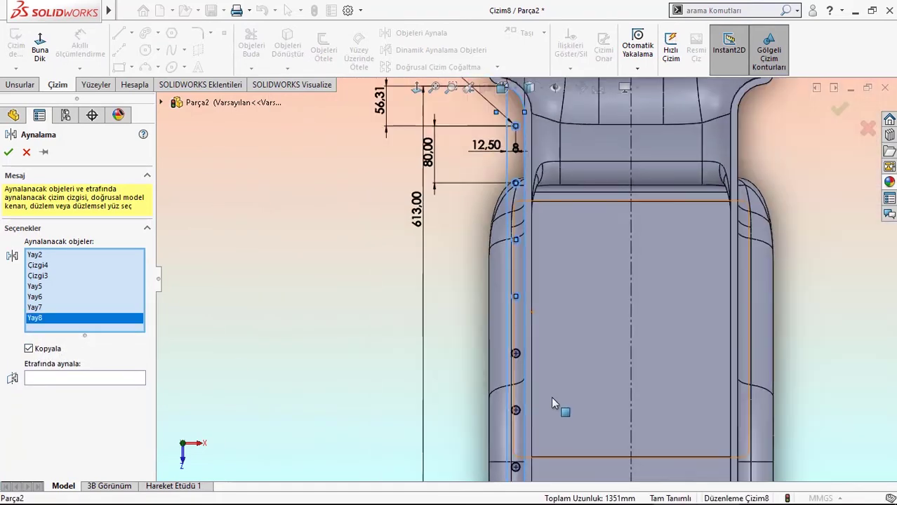
pyautogui.scroll(-2, 551, 400)
pyautogui.click(480, 328)
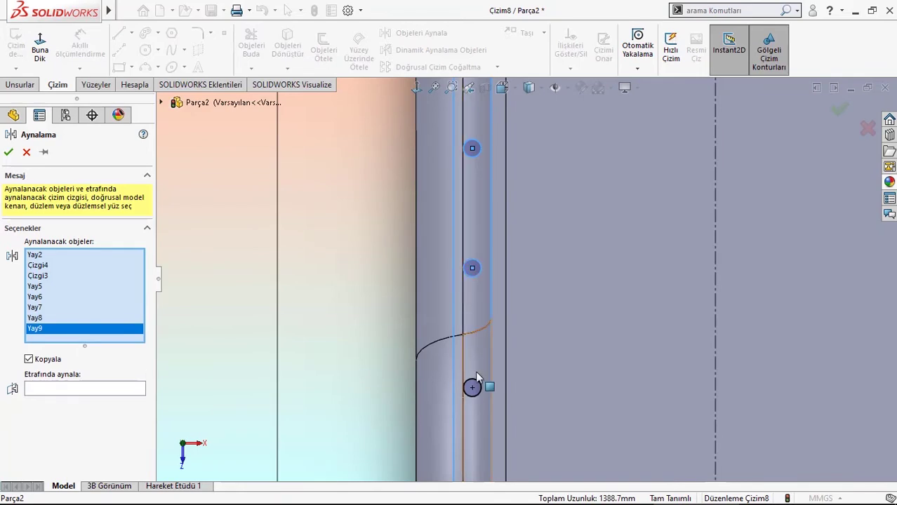
pyautogui.click(477, 376)
# Add the fillet arc, slanted lines, lower arcs and both bottom horizontal lines to the selection.
pyautogui.scroll(2, 478, 379)
pyautogui.scroll(-1, 498, 396)
pyautogui.scroll(-1, 502, 396)
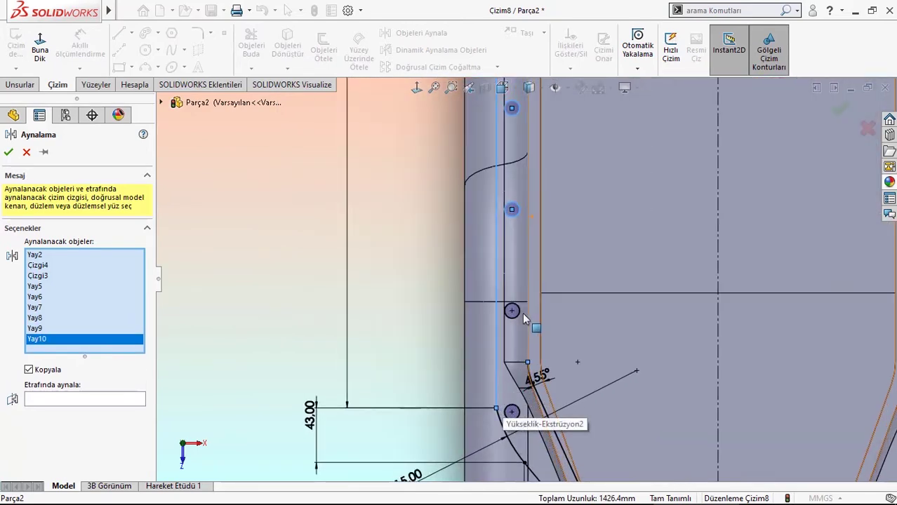
pyautogui.click(516, 373)
pyautogui.scroll(1, 554, 382)
pyautogui.scroll(-1, 491, 273)
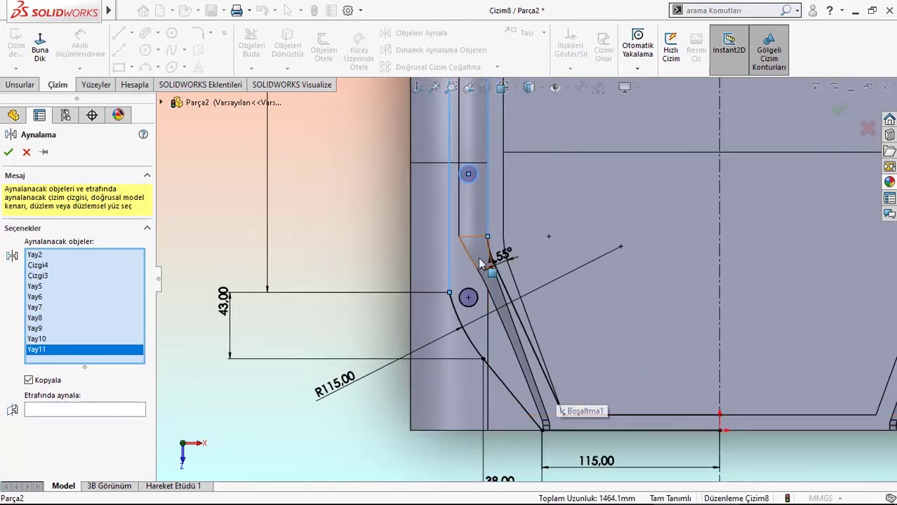
pyautogui.click(489, 261)
pyautogui.click(500, 284)
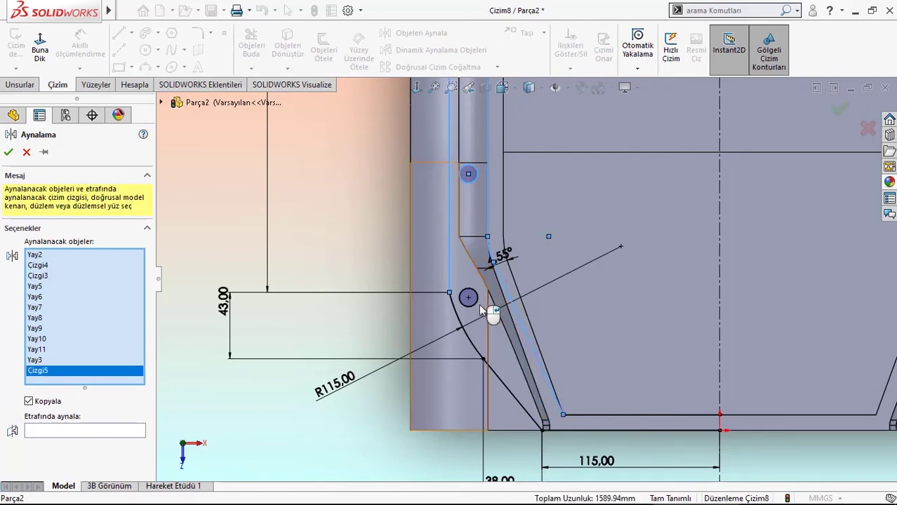
pyautogui.click(456, 313)
pyautogui.click(467, 338)
pyautogui.click(495, 373)
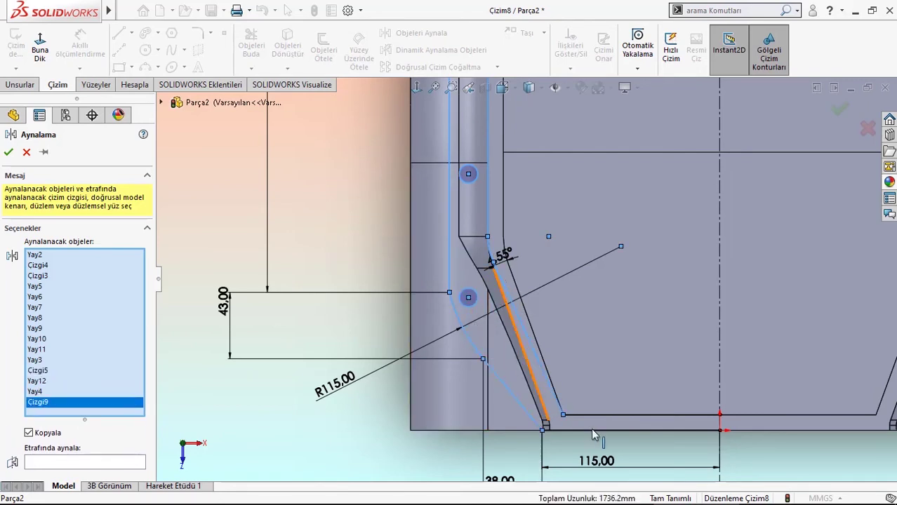
pyautogui.click(594, 414)
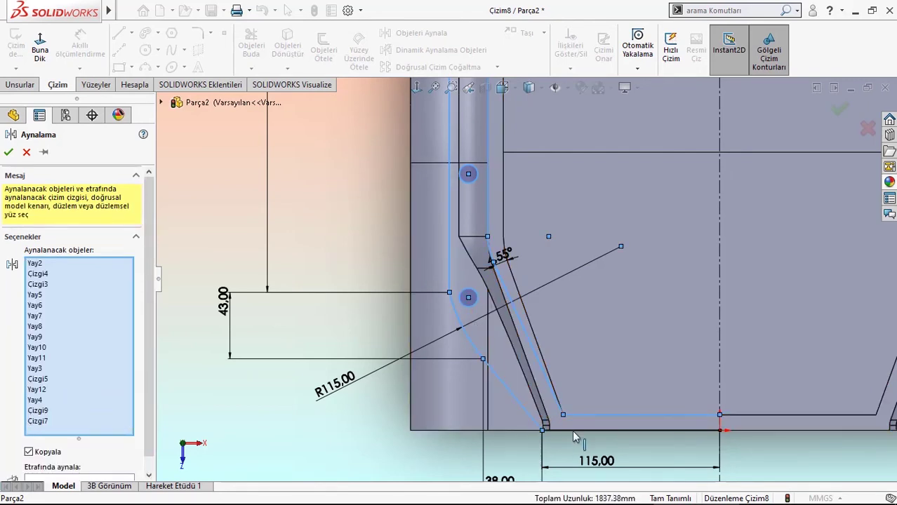
pyautogui.click(574, 431)
# Mirror the selected entities as a copy about centreline Cizgi1 onto the right side.
pyautogui.scroll(2, 573, 247)
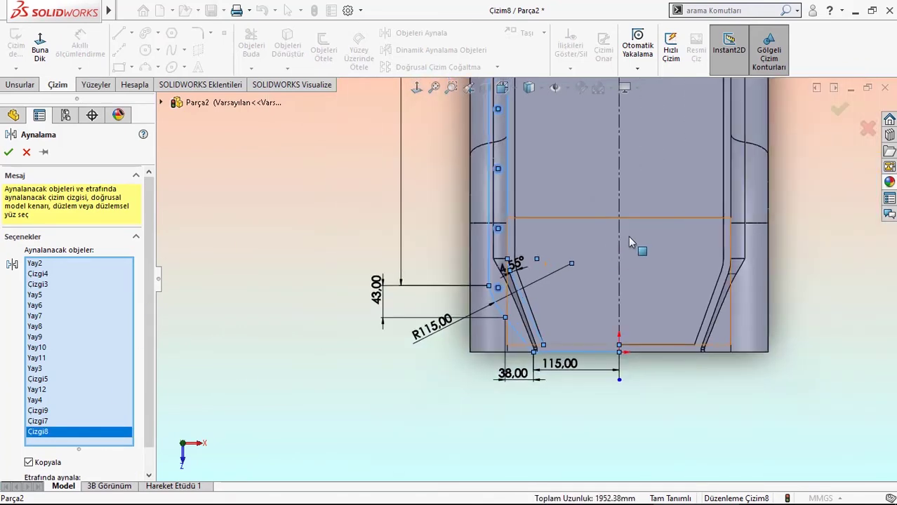
pyautogui.scroll(2, 628, 236)
pyautogui.scroll(1, 602, 181)
pyautogui.scroll(1, 567, 159)
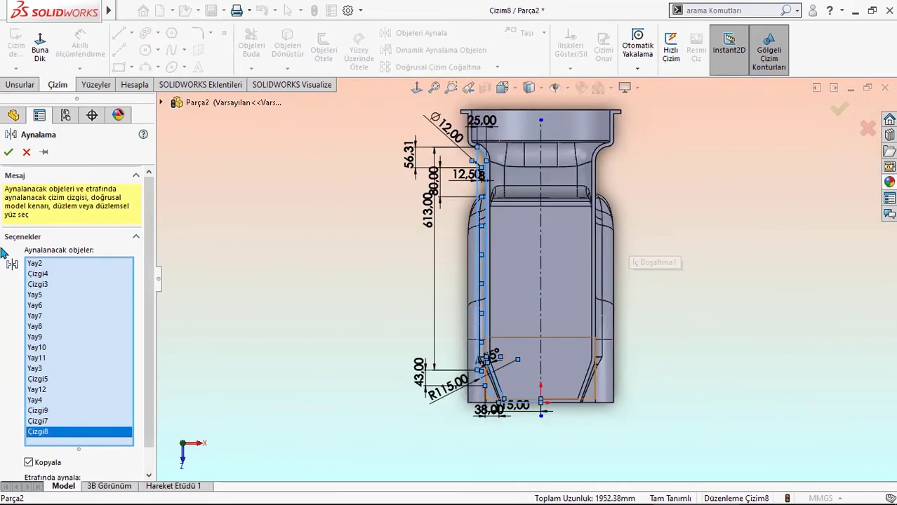
pyautogui.scroll(-1, 40, 439)
pyautogui.click(55, 469)
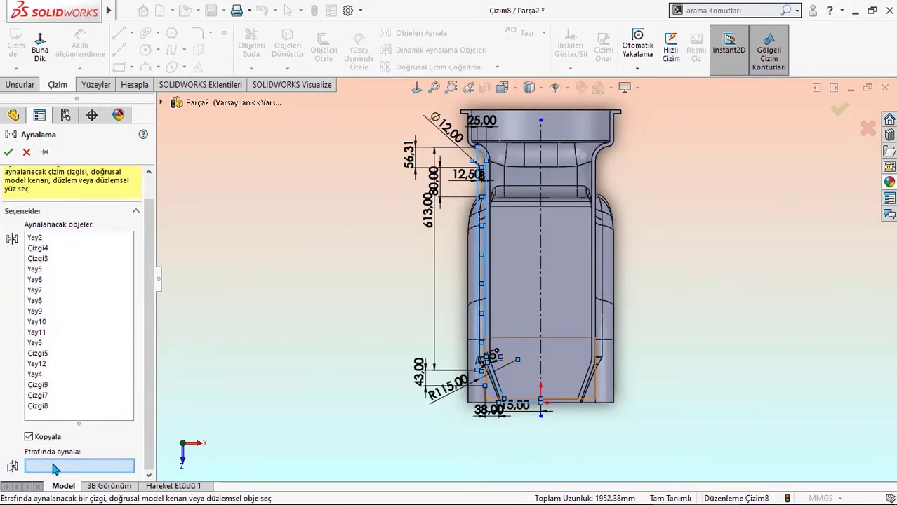
pyautogui.click(541, 246)
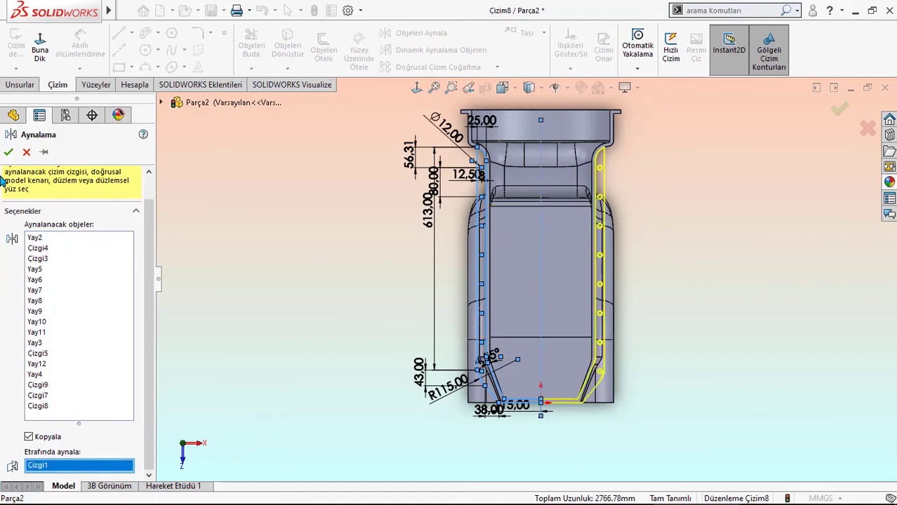
pyautogui.click(9, 154)
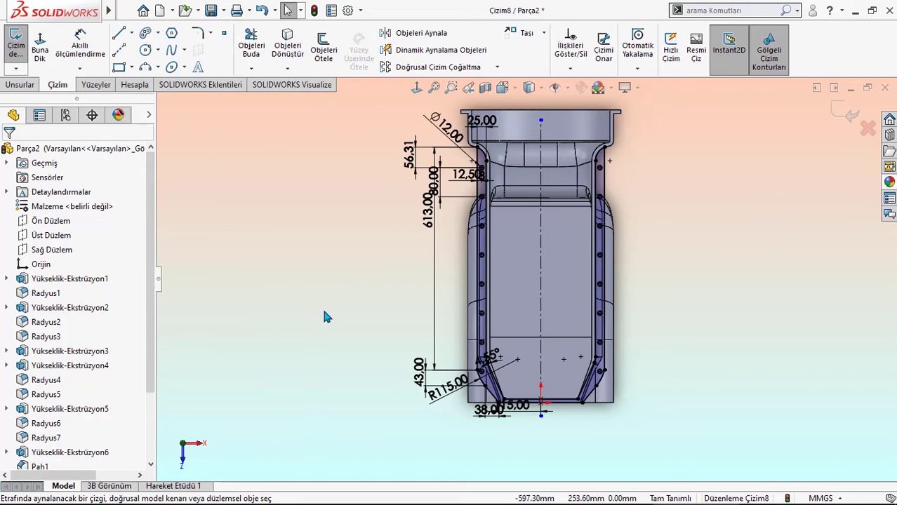
# Extrude the flange sketch blind 15 mm into a solid holed rim.
pyautogui.moveTo(352, 376)
pyautogui.mouseDown(button='middle')
pyautogui.moveTo(357, 226)
pyautogui.moveTo(323, 220)
pyautogui.moveTo(330, 194)
pyautogui.mouseUp(button='middle')
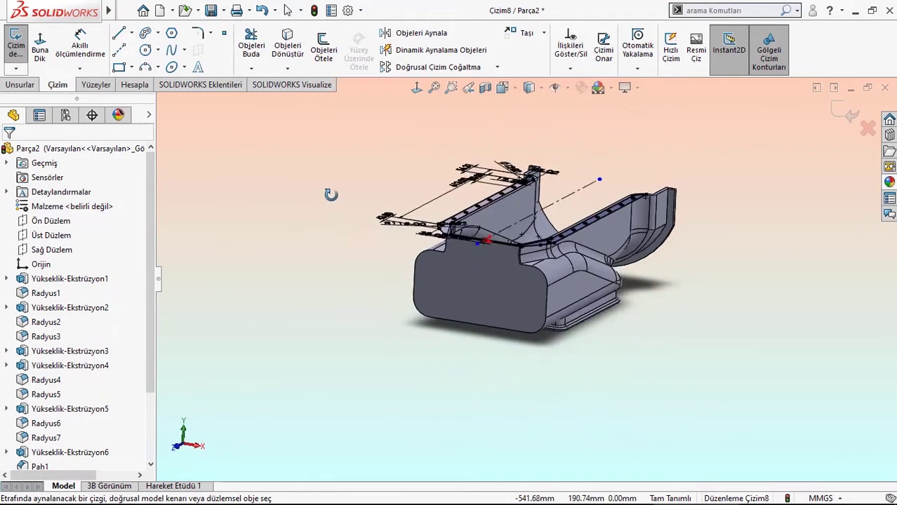
pyautogui.scroll(-3, 570, 226)
pyautogui.scroll(-2, 502, 173)
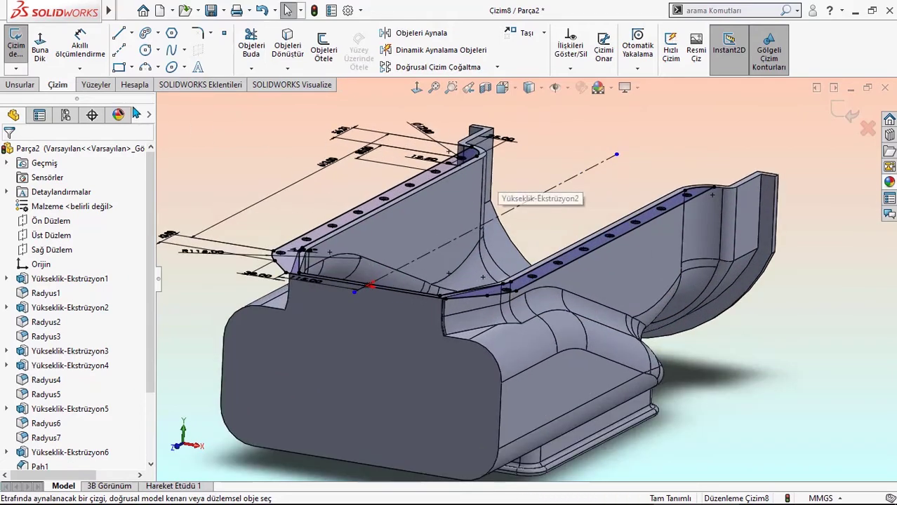
pyautogui.click(19, 84)
pyautogui.click(24, 49)
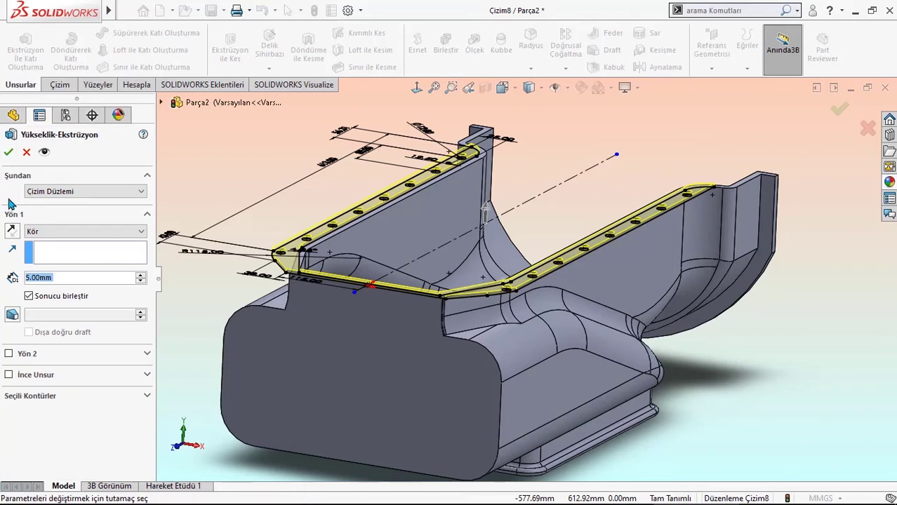
pyautogui.click(12, 231)
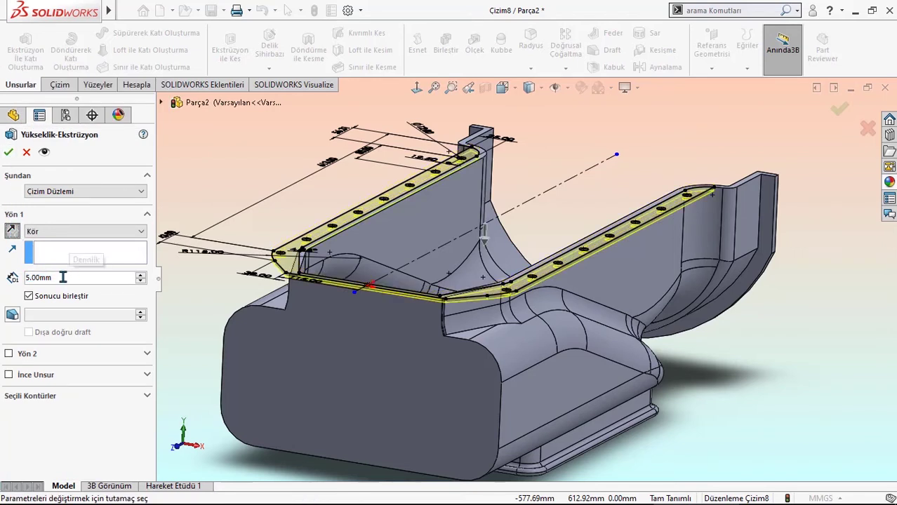
pyautogui.scroll(1, 63, 278)
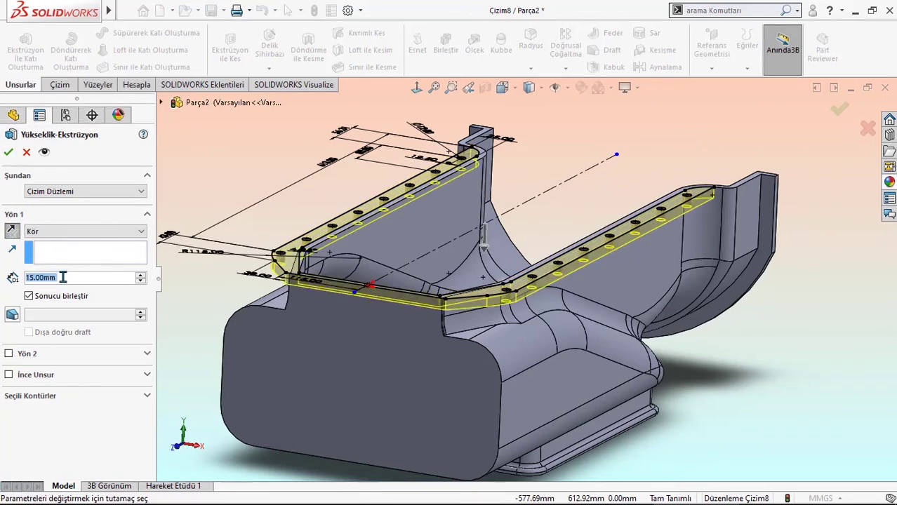
pyautogui.click(7, 154)
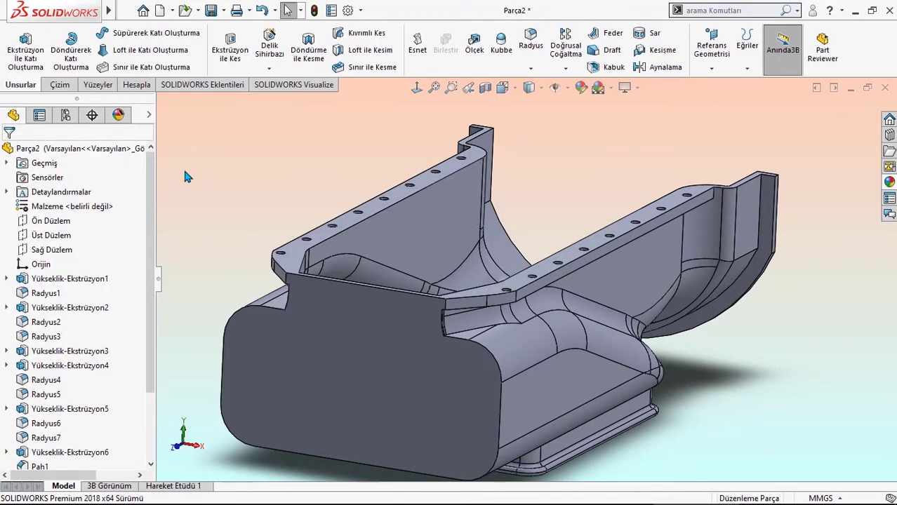
# Apply a 10 mm fillet to the four flange corner edges.
pyautogui.click(528, 38)
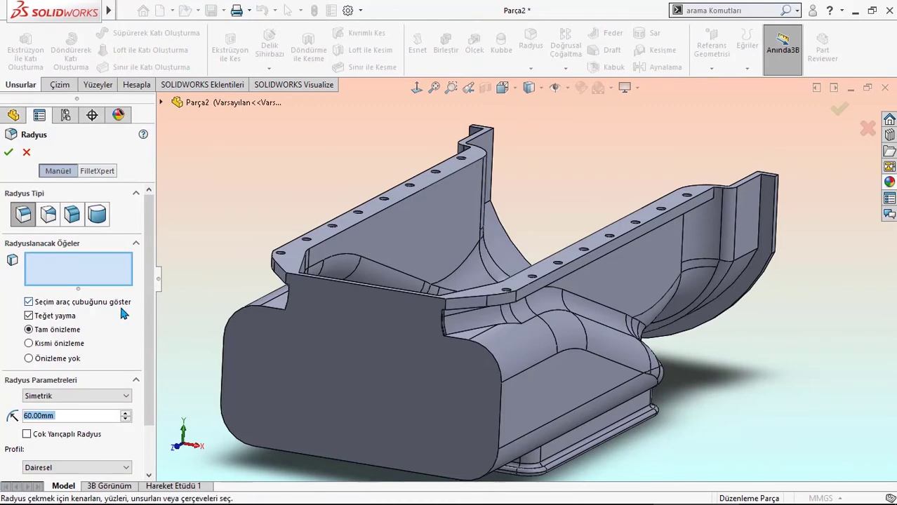
pyautogui.write('10')
pyautogui.press('Return')
pyautogui.scroll(-3, 764, 183)
pyautogui.scroll(-3, 719, 212)
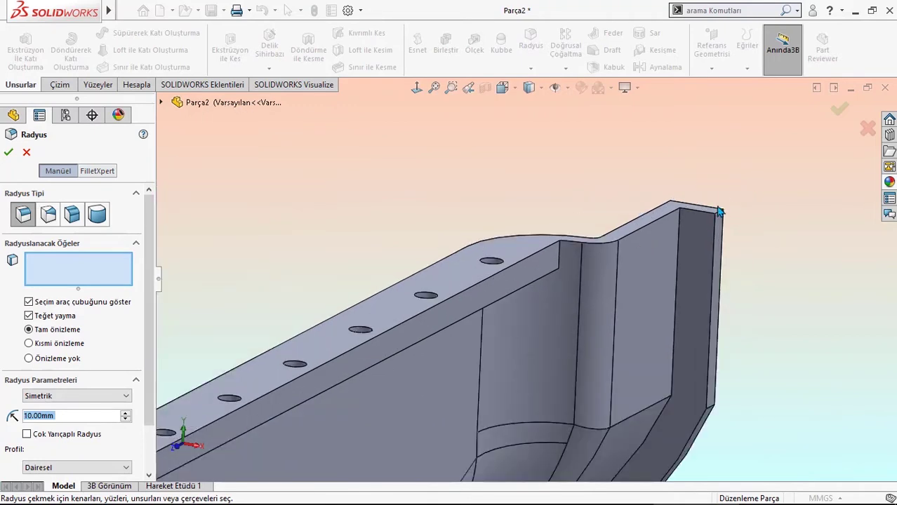
pyautogui.click(719, 212)
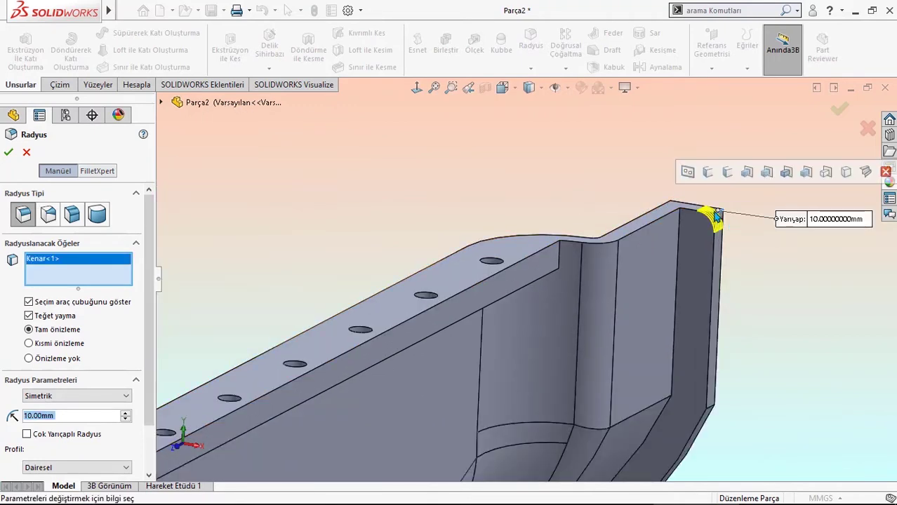
pyautogui.scroll(3, 718, 214)
pyautogui.click(560, 254)
pyautogui.scroll(3, 540, 270)
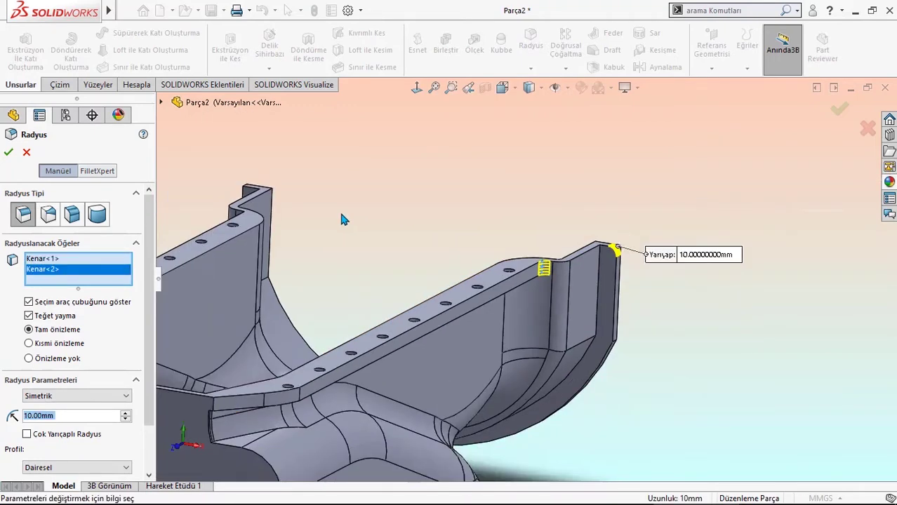
pyautogui.scroll(-3, 350, 223)
pyautogui.click(422, 242)
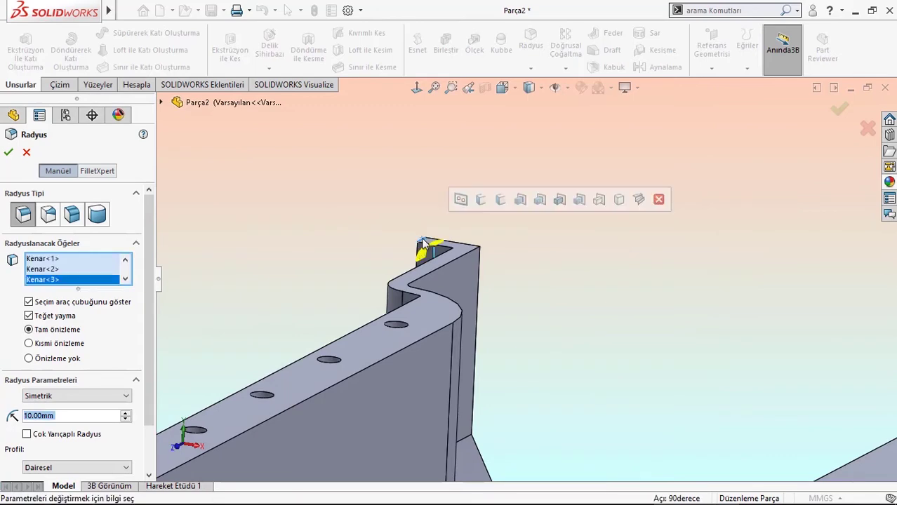
pyautogui.moveTo(422, 242); pyautogui.dragTo(592, 317, button='middle')
pyautogui.scroll(-3, 480, 288)
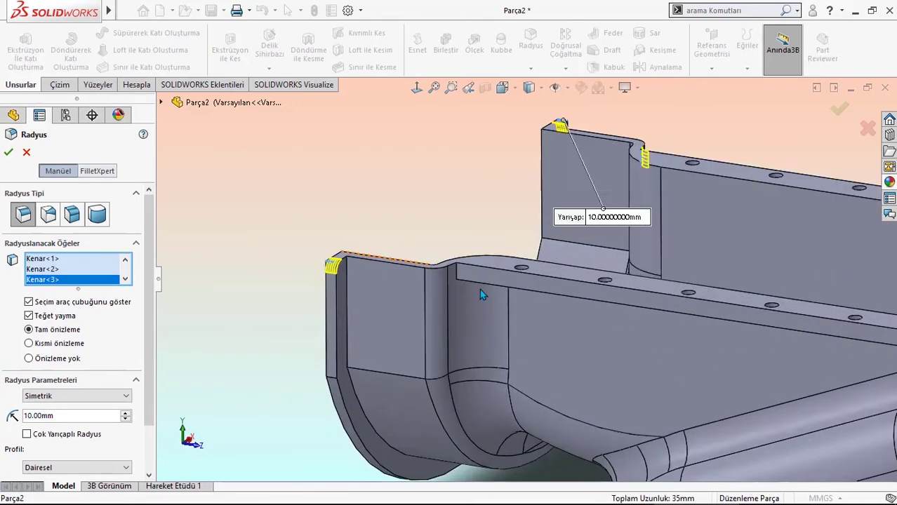
pyautogui.scroll(-2, 449, 242)
pyautogui.click(448, 242)
pyautogui.scroll(5, 457, 238)
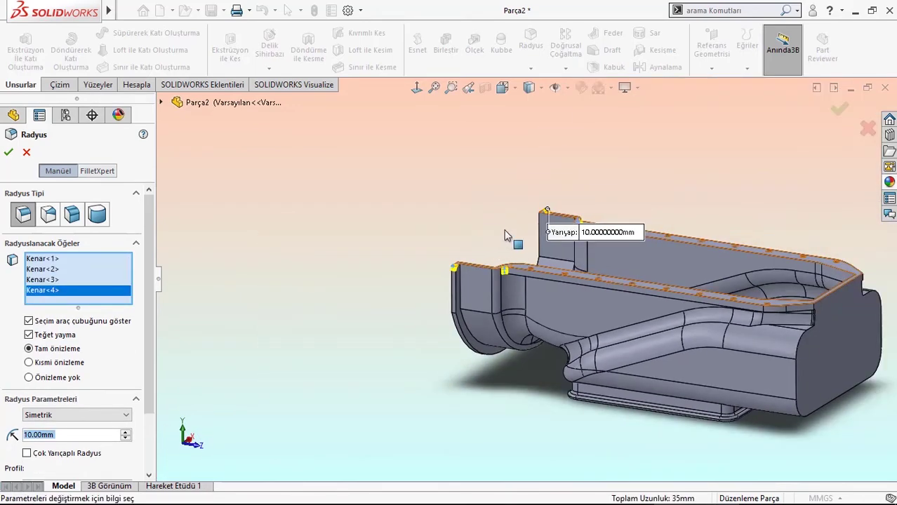
pyautogui.click(10, 153)
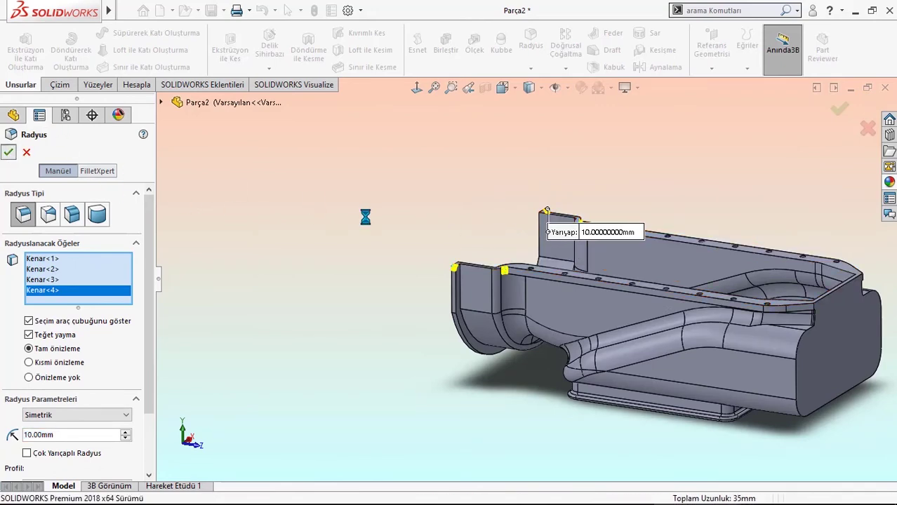
pyautogui.moveTo(638, 331); pyautogui.dragTo(667, 330, button='middle')
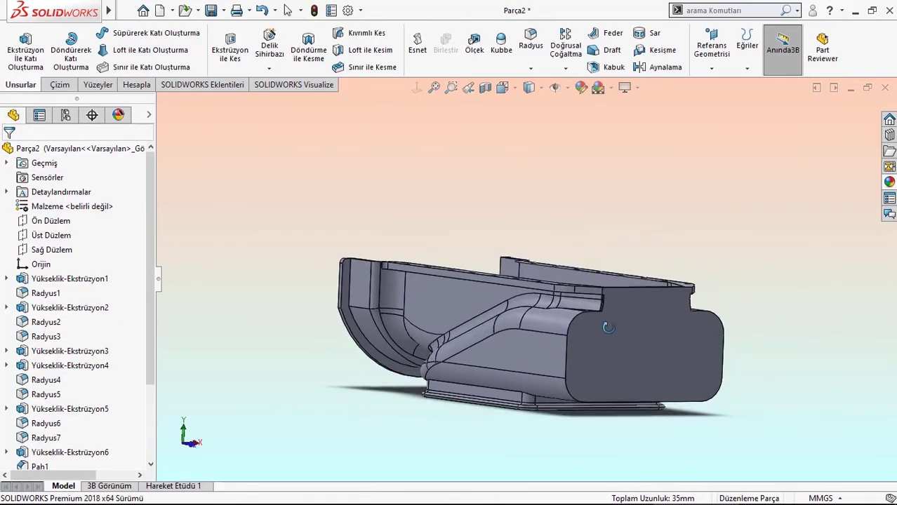
pyautogui.click(667, 329)
# Start a sketch on the front face and draw two stacked circles on the centre line.
pyautogui.click(698, 270)
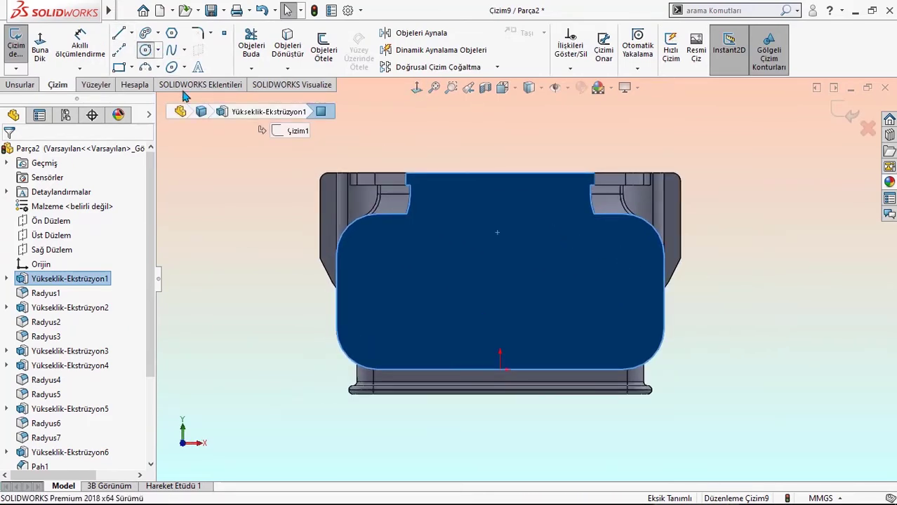
pyautogui.click(146, 50)
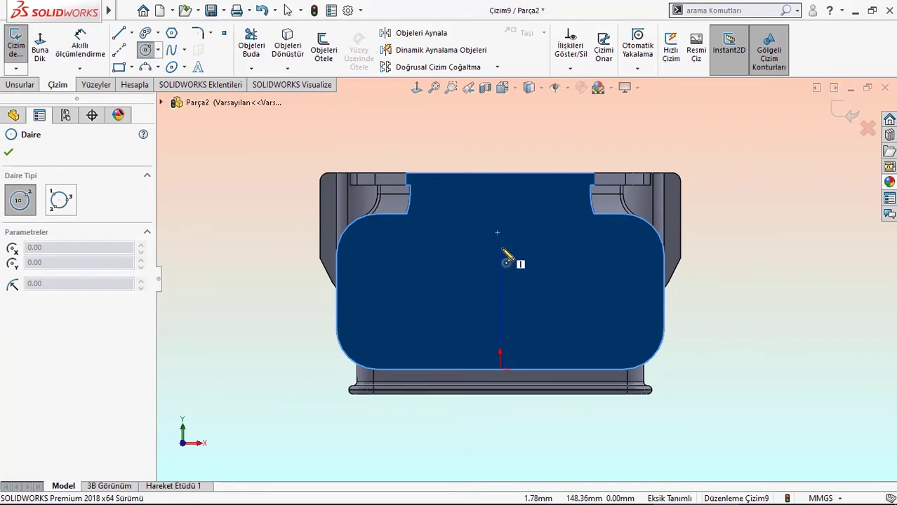
pyautogui.click(499, 247)
pyautogui.click(501, 265)
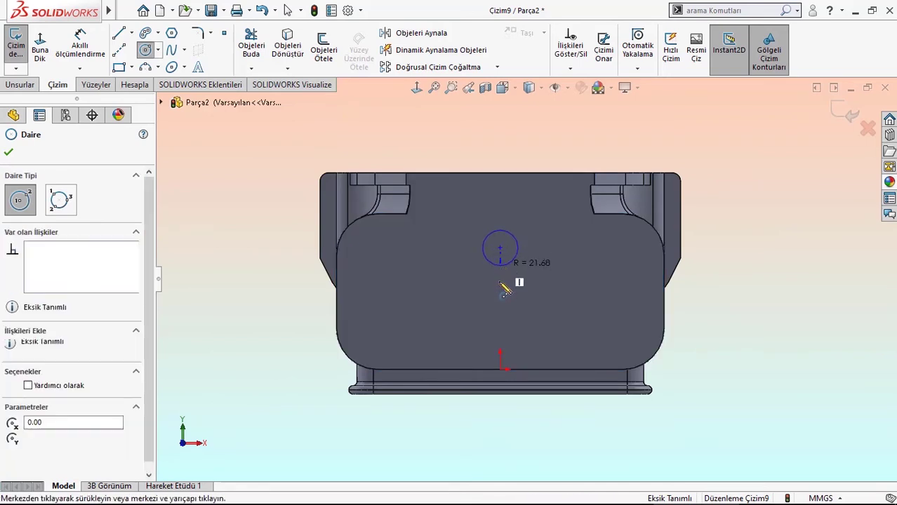
pyautogui.click(508, 348)
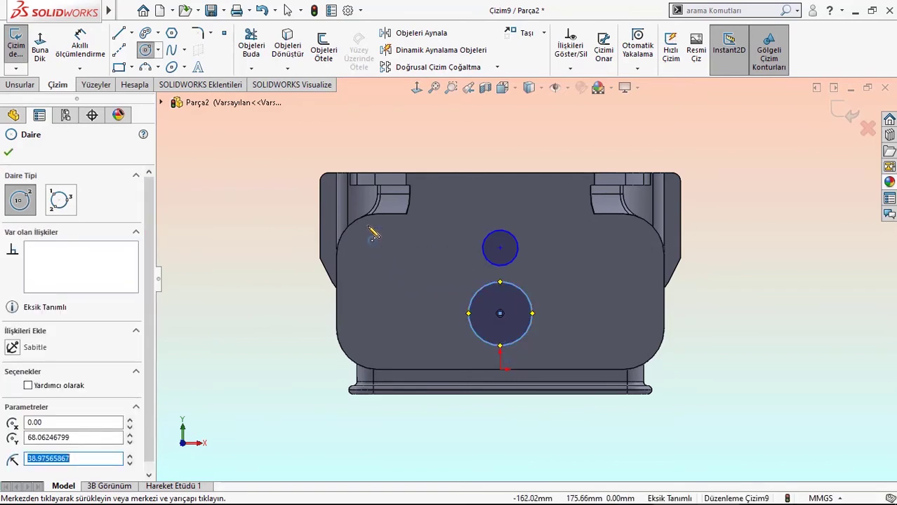
# Draw three small circles along the left side: upper corner, middle and bottom corner.
pyautogui.click(368, 224)
pyautogui.click(373, 232)
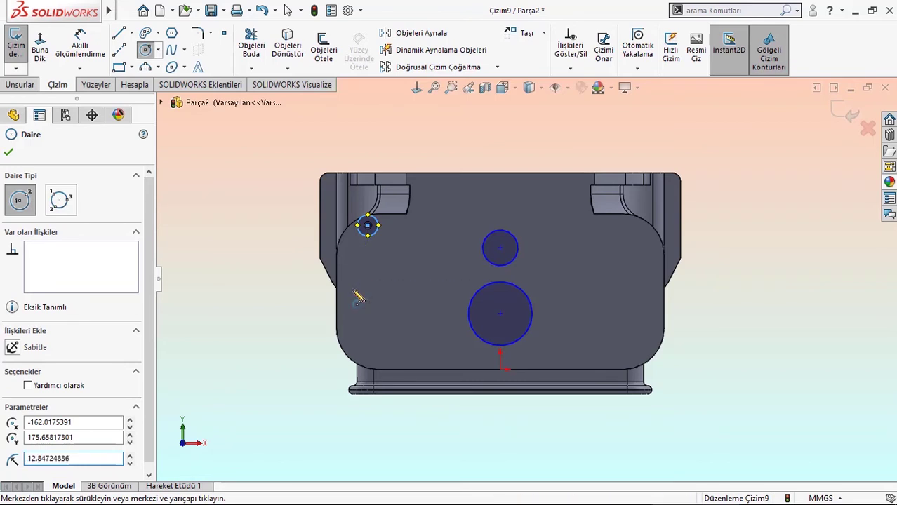
pyautogui.click(352, 288)
pyautogui.click(358, 297)
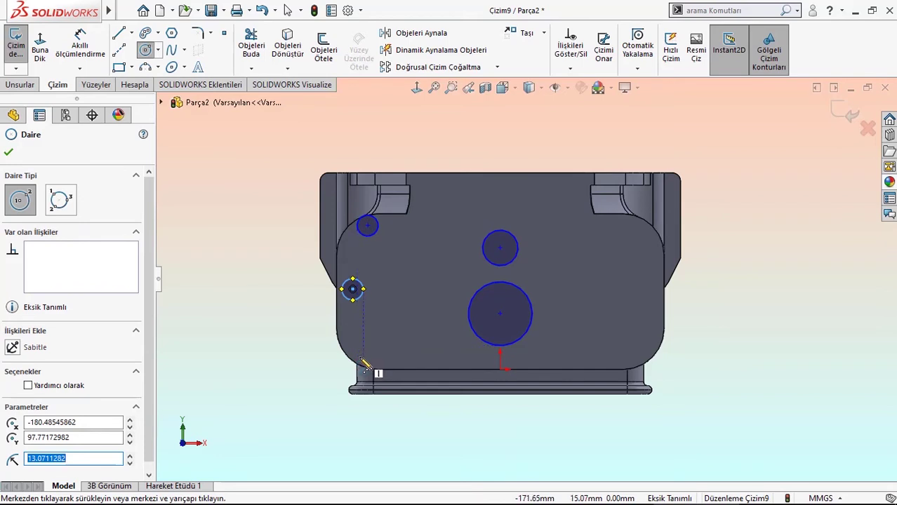
pyautogui.click(364, 363)
pyautogui.click(370, 363)
pyautogui.rightClick(277, 302)
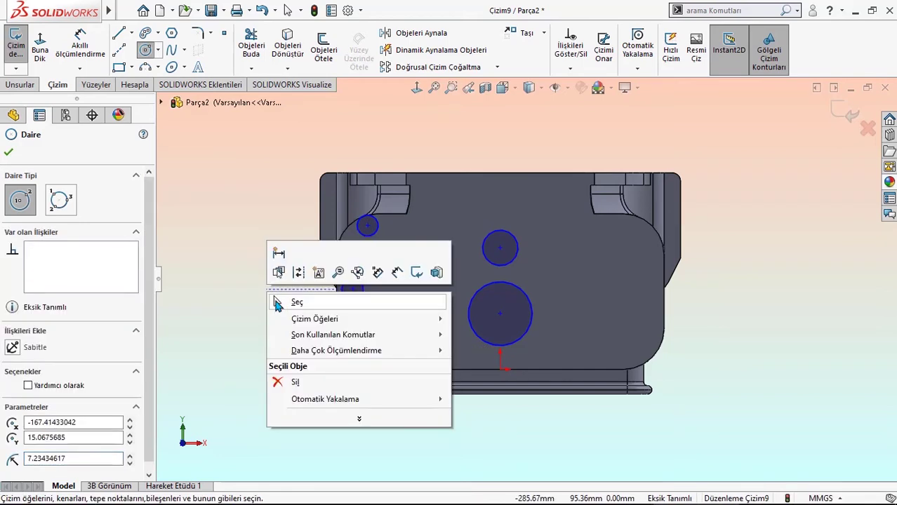
pyautogui.click(278, 303)
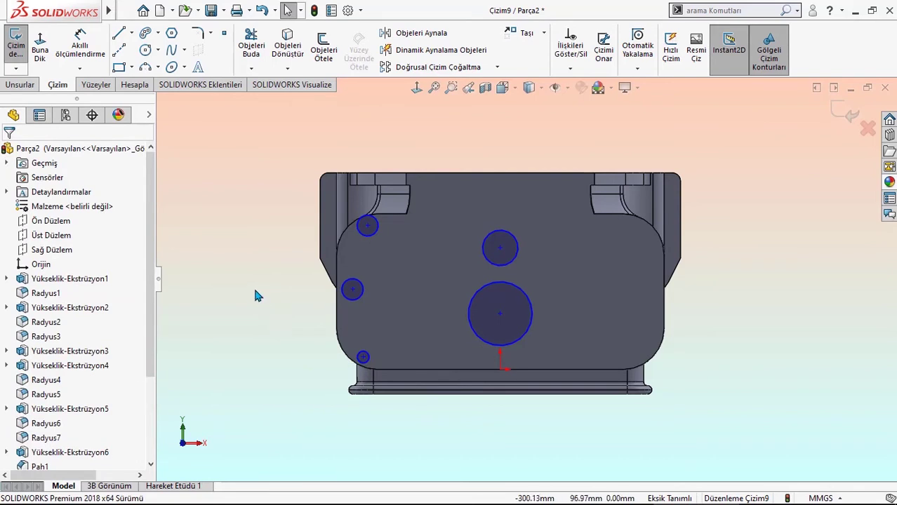
# Make the three small left circles equal and give the large circle an Ø80 diameter.
pyautogui.moveTo(242, 272)
pyautogui.mouseDown()
pyautogui.moveTo(319, 393)
pyautogui.moveTo(240, 284)
pyautogui.mouseUp()
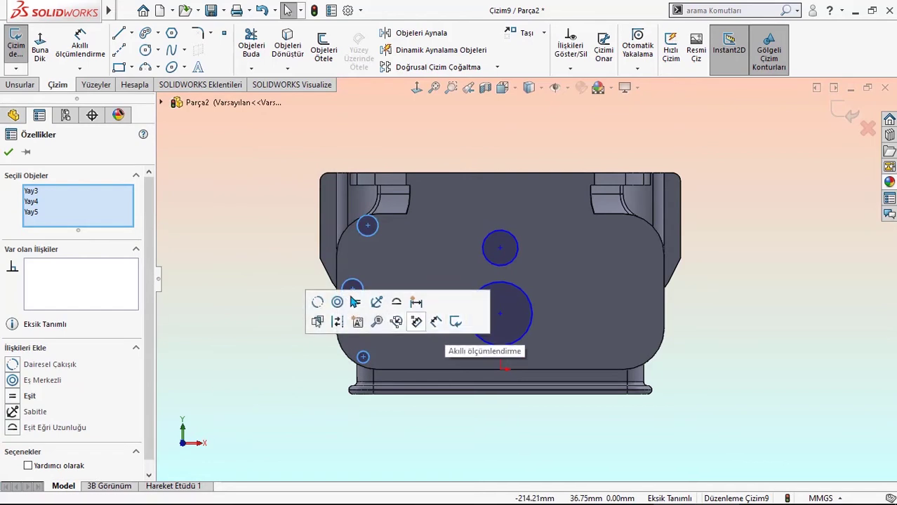
pyautogui.click(257, 277)
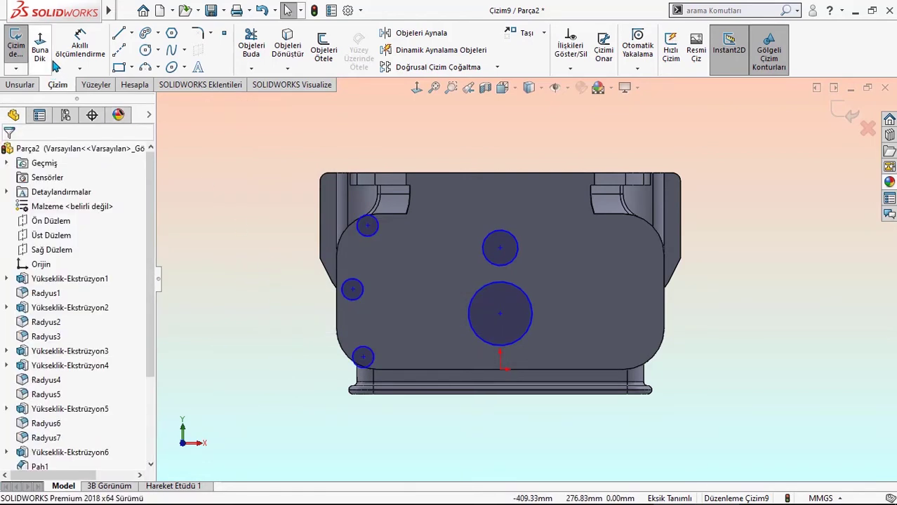
pyautogui.click(80, 45)
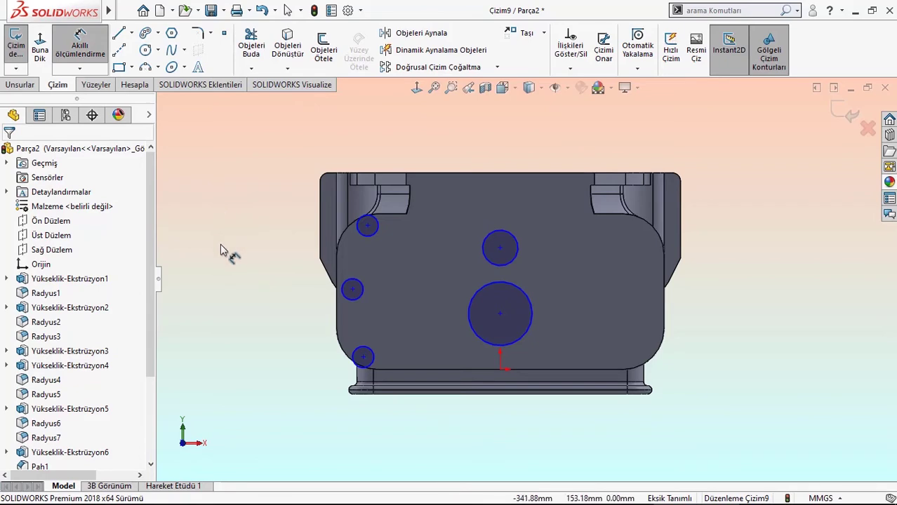
pyautogui.click(534, 312)
pyautogui.click(645, 317)
pyautogui.write('80')
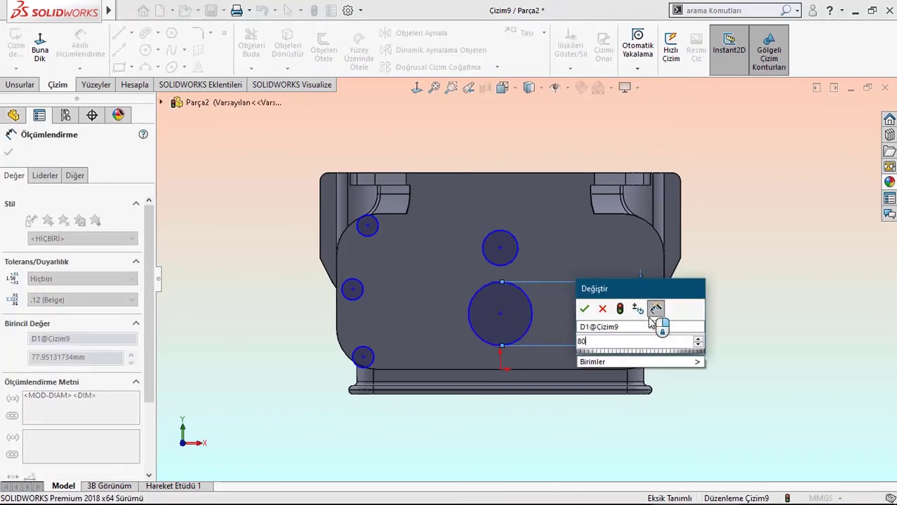
pyautogui.press('Return')
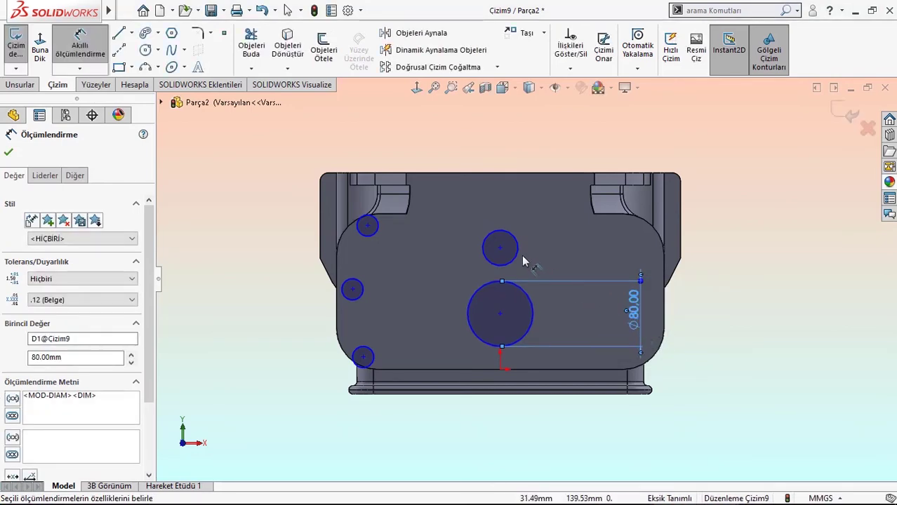
pyautogui.press('Escape')
# Dimension the upper circle to Ø37 and the upper-left small circle to Ø17.
pyautogui.click(520, 253)
pyautogui.click(640, 254)
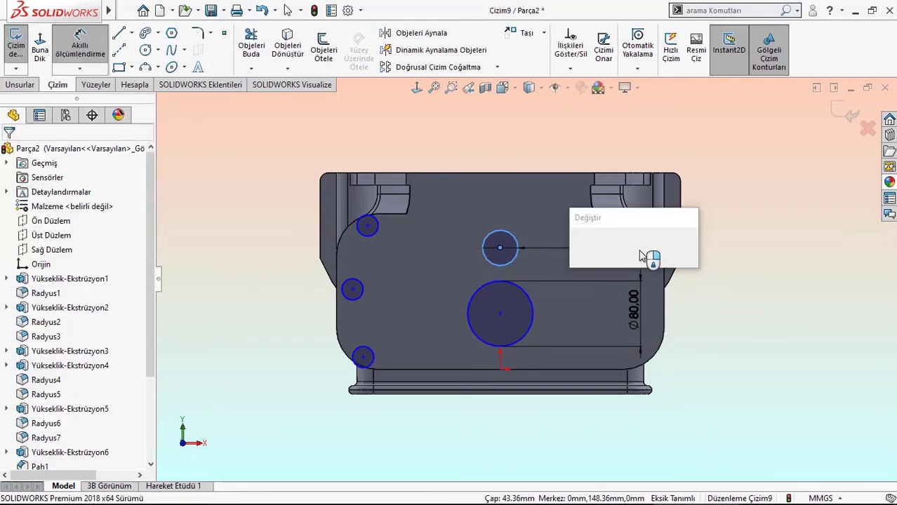
pyautogui.write('37')
pyautogui.press('Return')
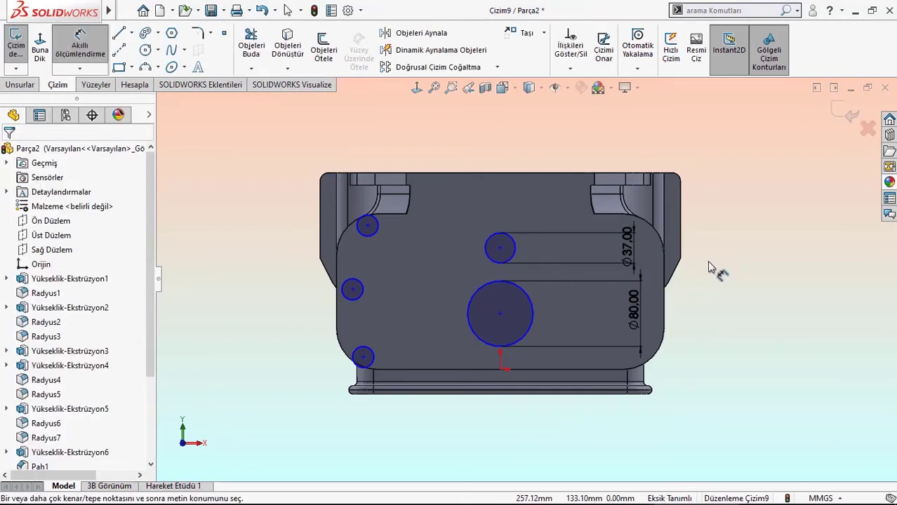
pyautogui.click(378, 232)
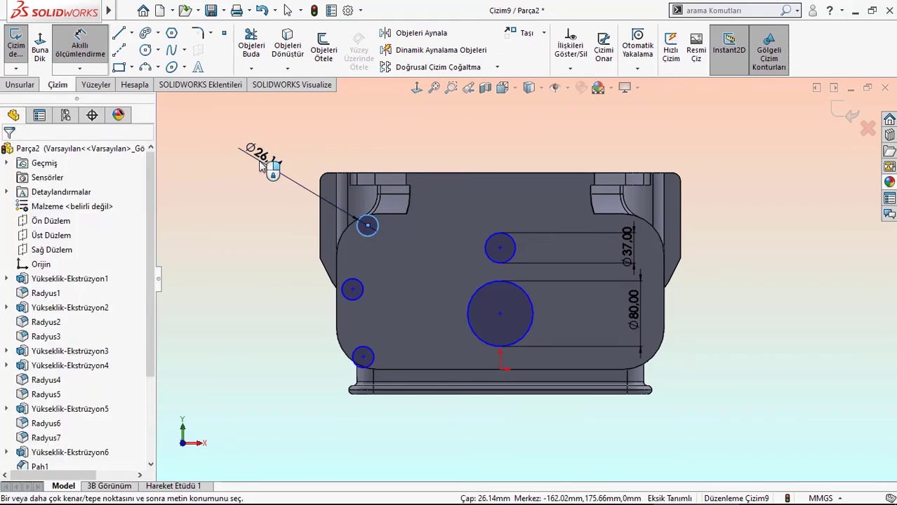
pyautogui.click(264, 162)
pyautogui.write('17')
pyautogui.press('Return')
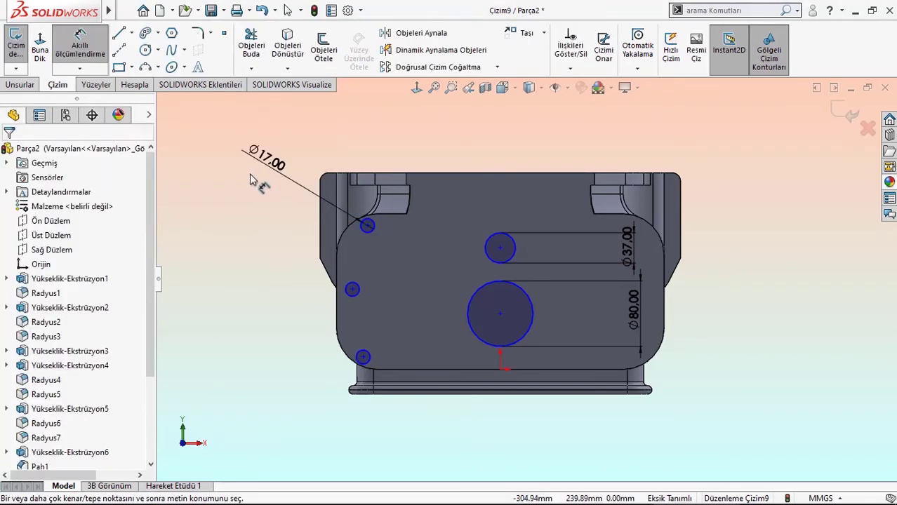
# Add a 5 mm vertical offset between the upper circles and a 30 mm height for the bottom-left hole.
pyautogui.click(500, 249)
pyautogui.click(368, 227)
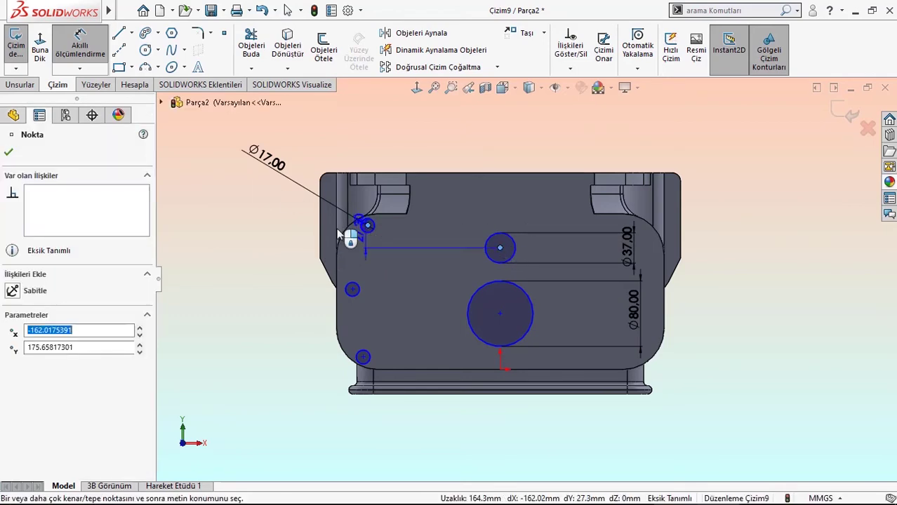
pyautogui.click(266, 235)
pyautogui.write('5')
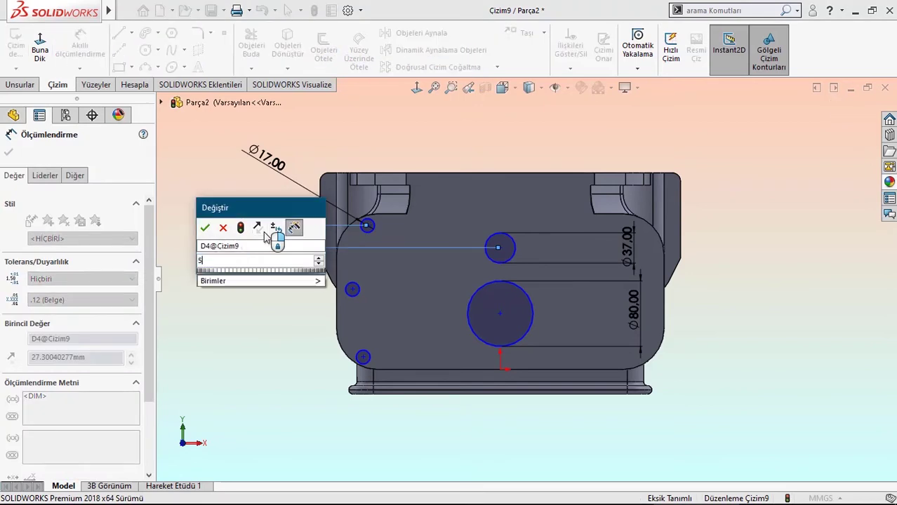
pyautogui.press('Return')
pyautogui.click(239, 296)
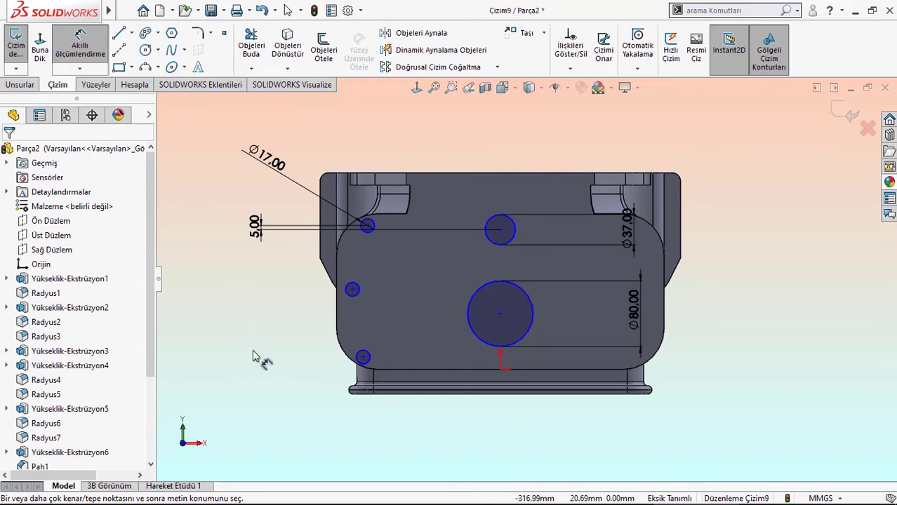
pyautogui.click(363, 357)
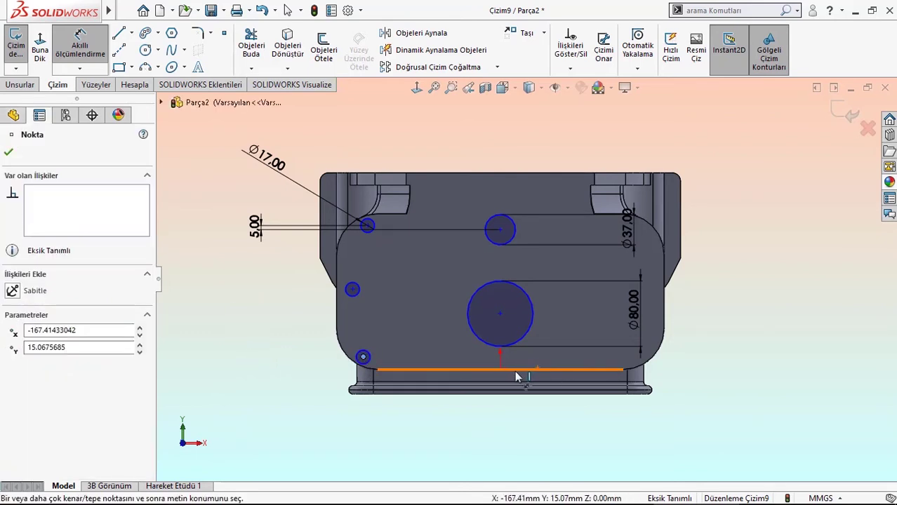
pyautogui.click(500, 369)
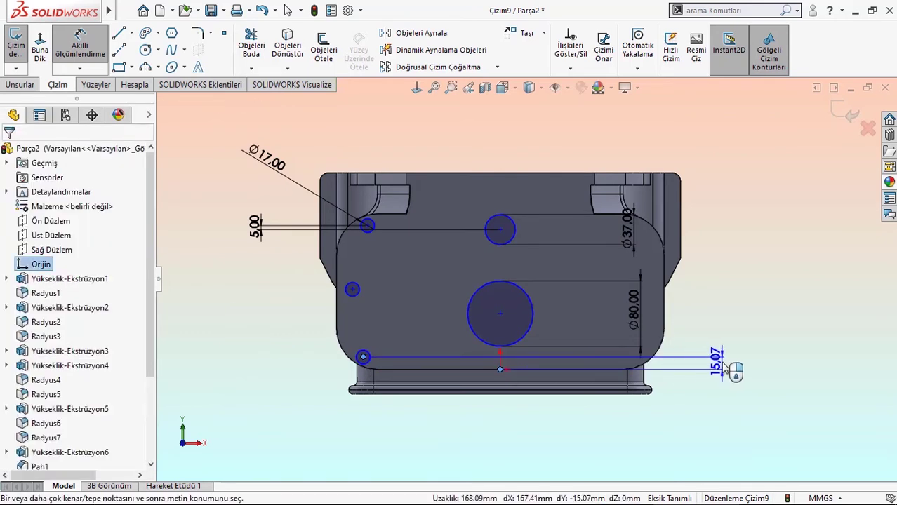
pyautogui.click(728, 367)
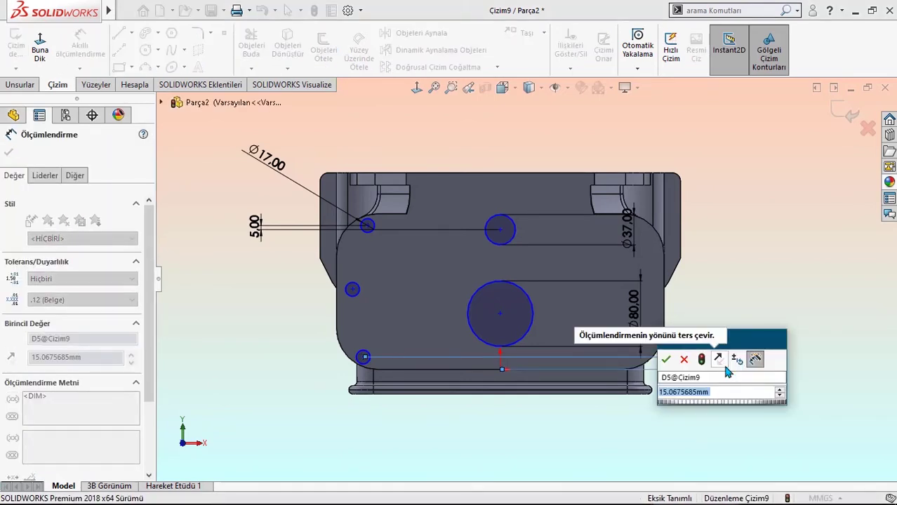
pyautogui.write('30')
pyautogui.press('Return')
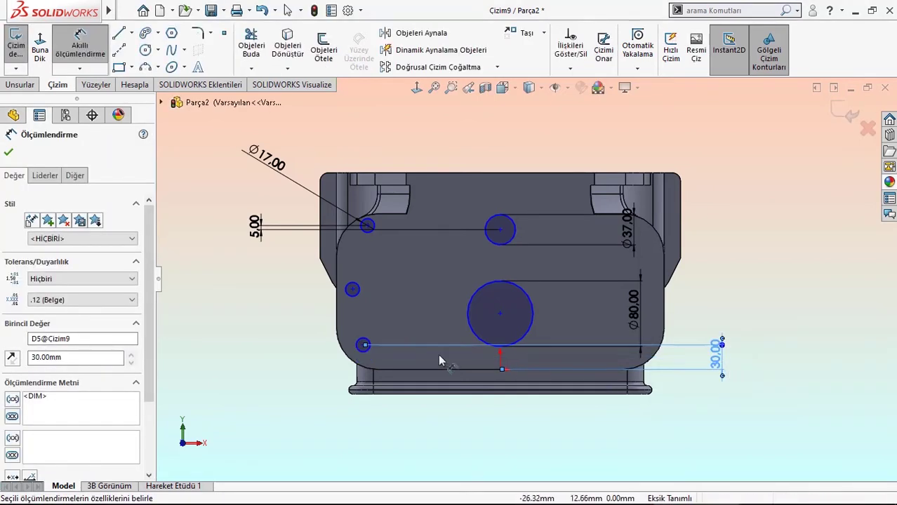
pyautogui.click(277, 320)
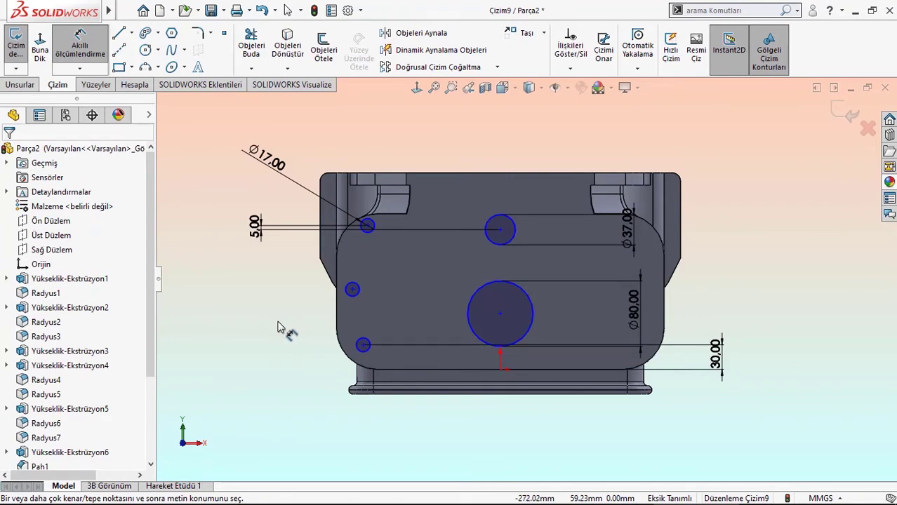
# Locate the large circle centre 75 mm and the left hole 100 mm above the bottom point.
pyautogui.click(500, 370)
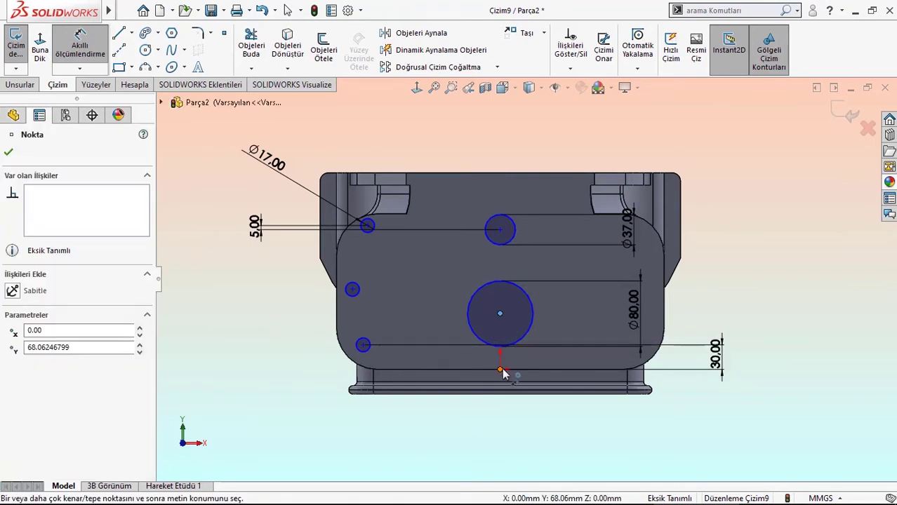
pyautogui.click(500, 313)
pyautogui.click(295, 351)
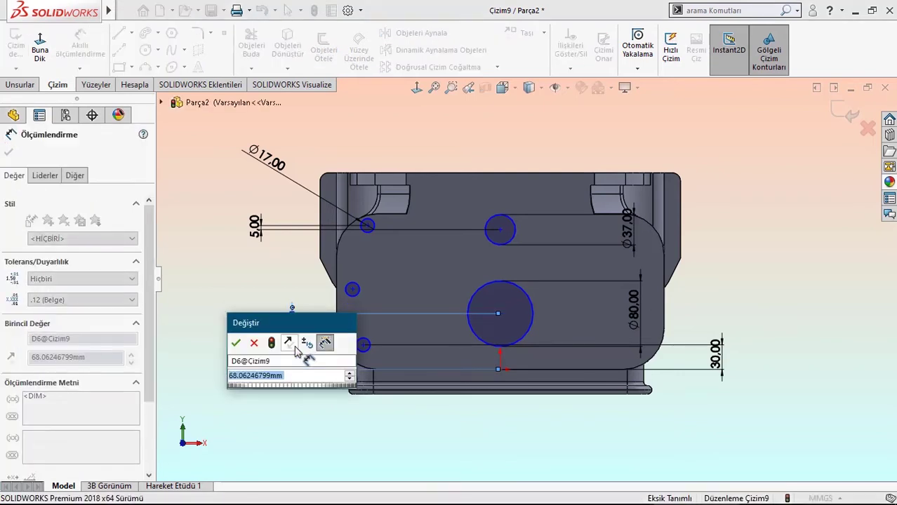
pyautogui.write('75')
pyautogui.press('Return')
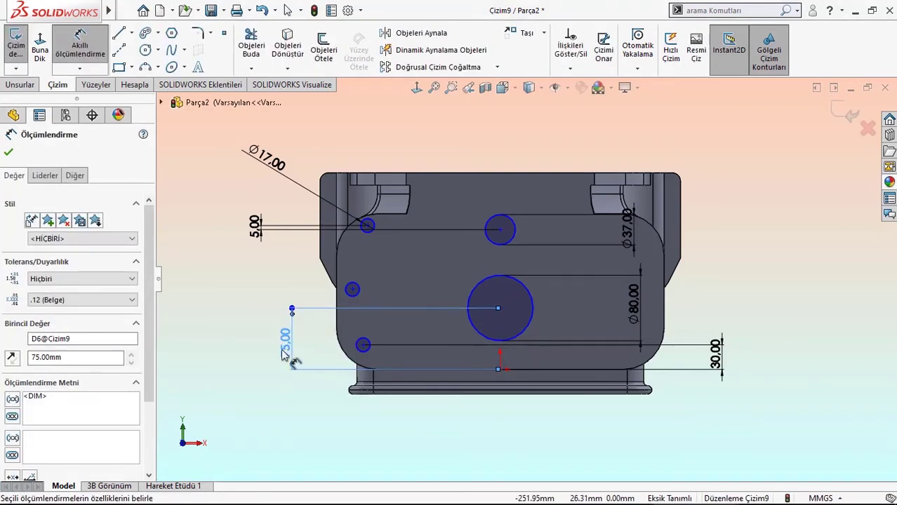
pyautogui.click(223, 351)
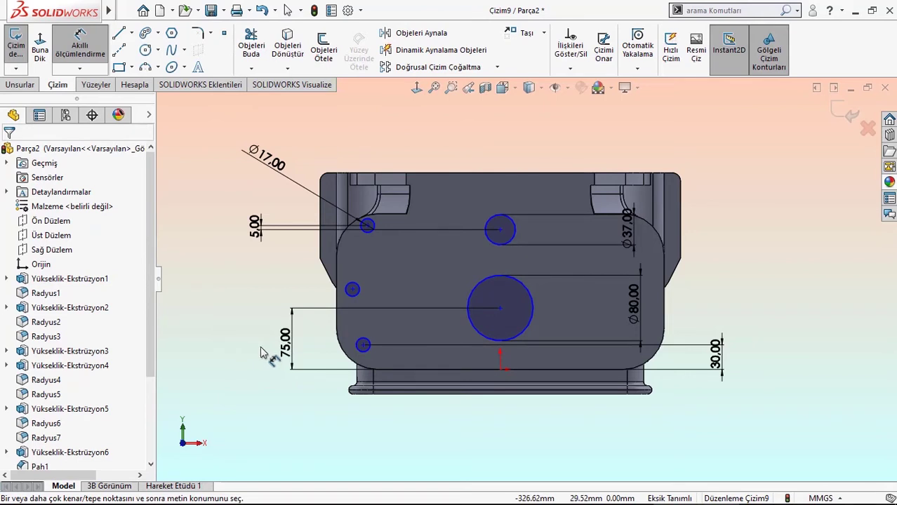
pyautogui.click(352, 289)
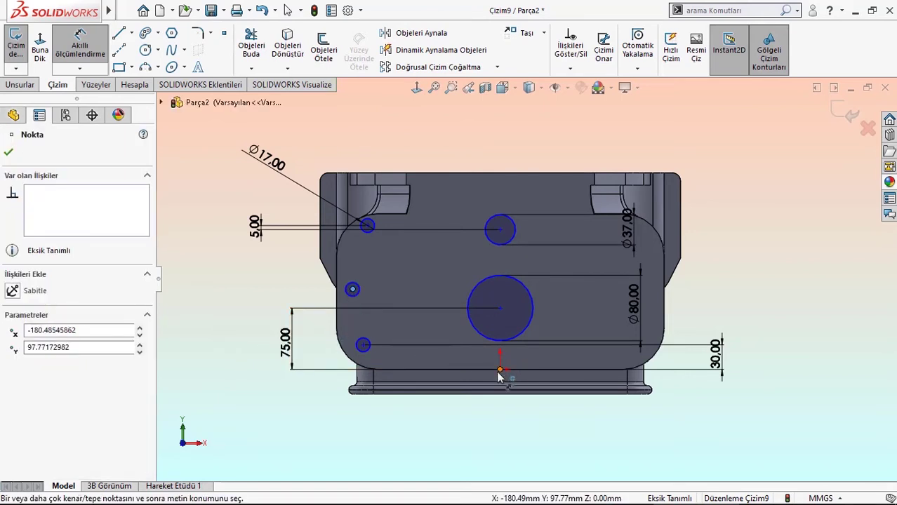
pyautogui.click(499, 370)
pyautogui.click(246, 330)
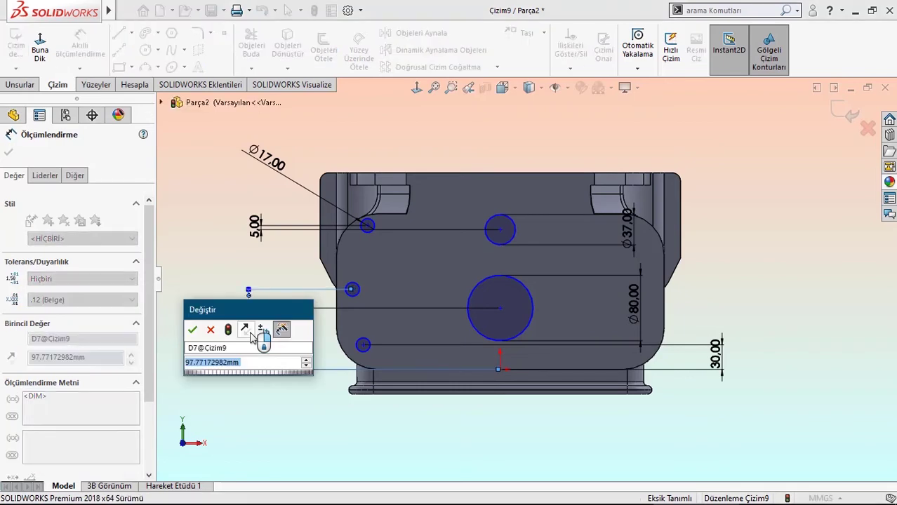
pyautogui.write('100')
pyautogui.press('Return')
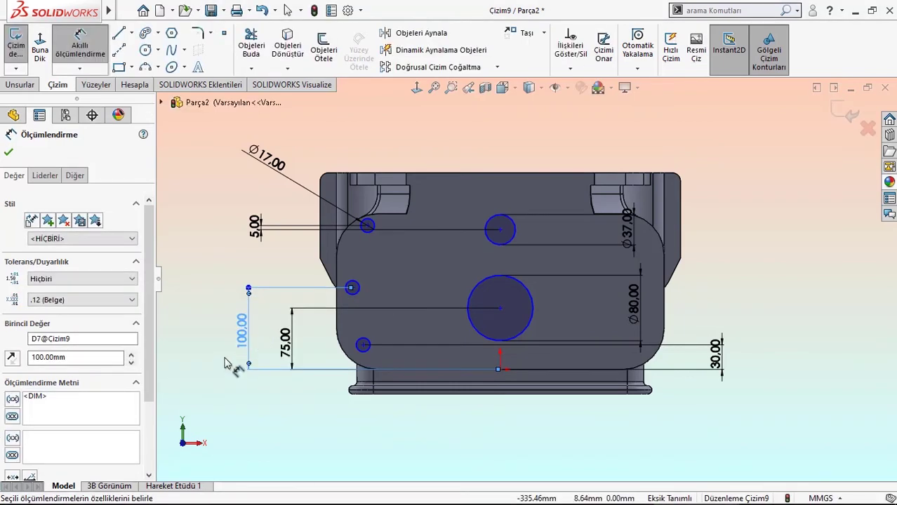
pyautogui.click(218, 332)
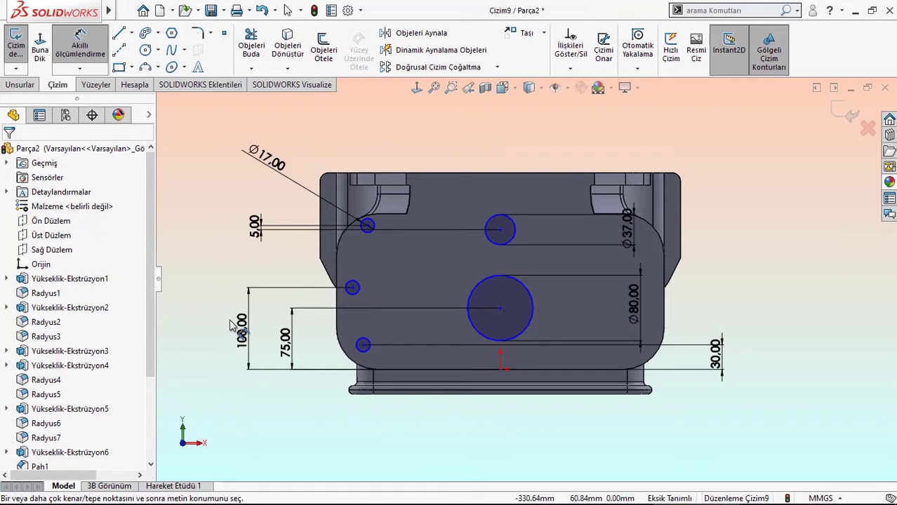
# Space the upper circle 80 mm above the large circle centre.
pyautogui.click(500, 231)
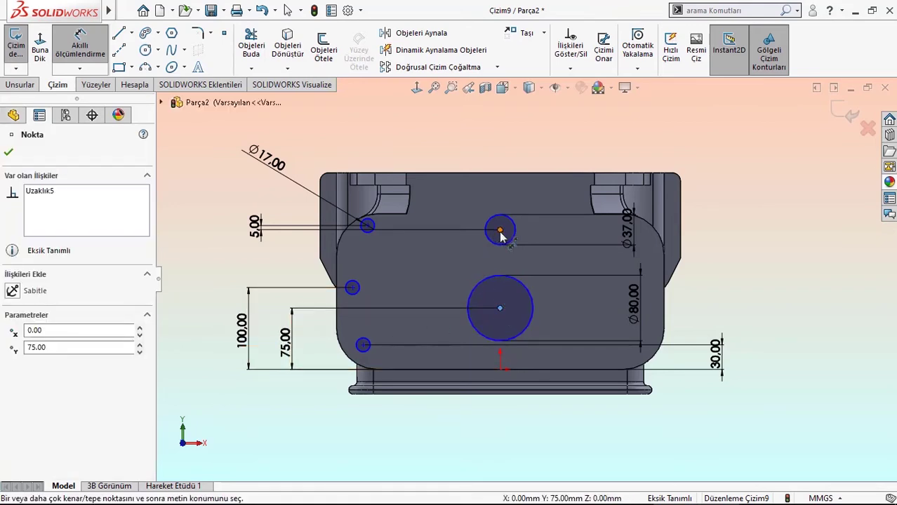
pyautogui.click(499, 308)
pyautogui.click(248, 259)
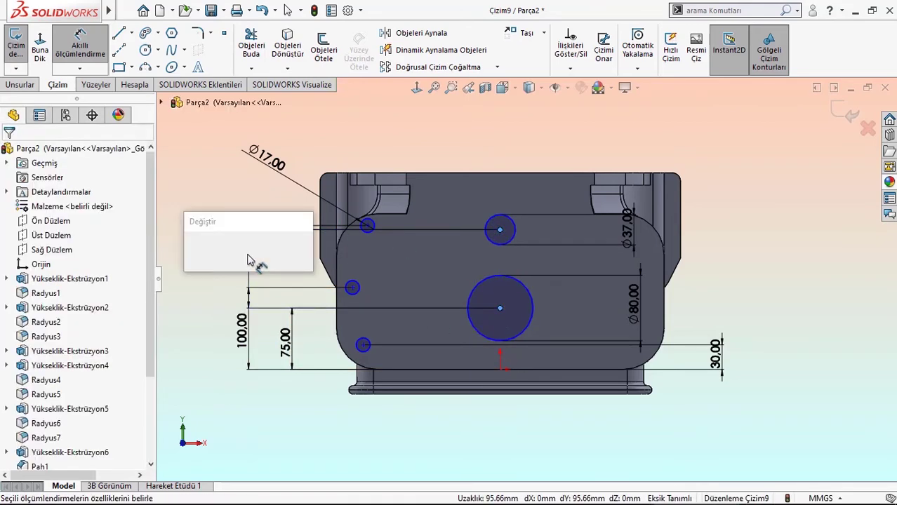
pyautogui.write('80')
pyautogui.press('Return')
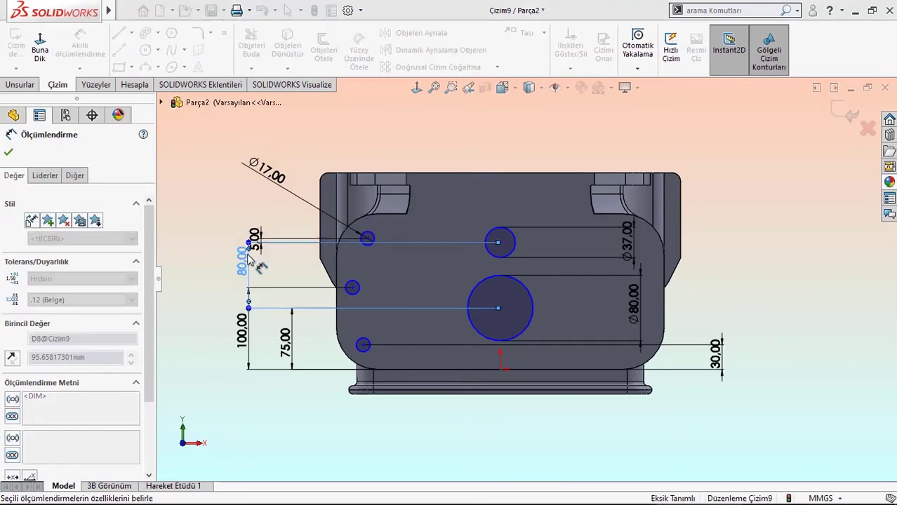
pyautogui.click(211, 222)
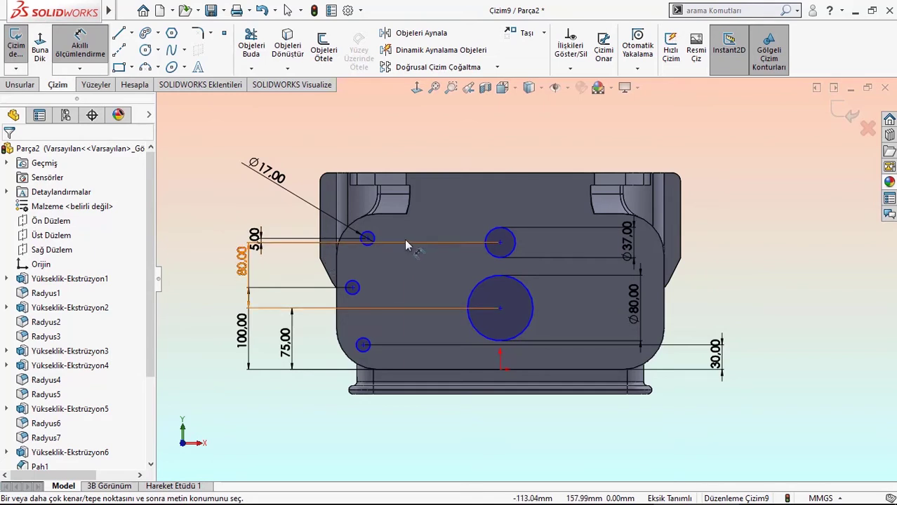
# Set a 190 mm horizontal distance between the large circle and left hole centres, then draw a centerline downward.
pyautogui.click(500, 309)
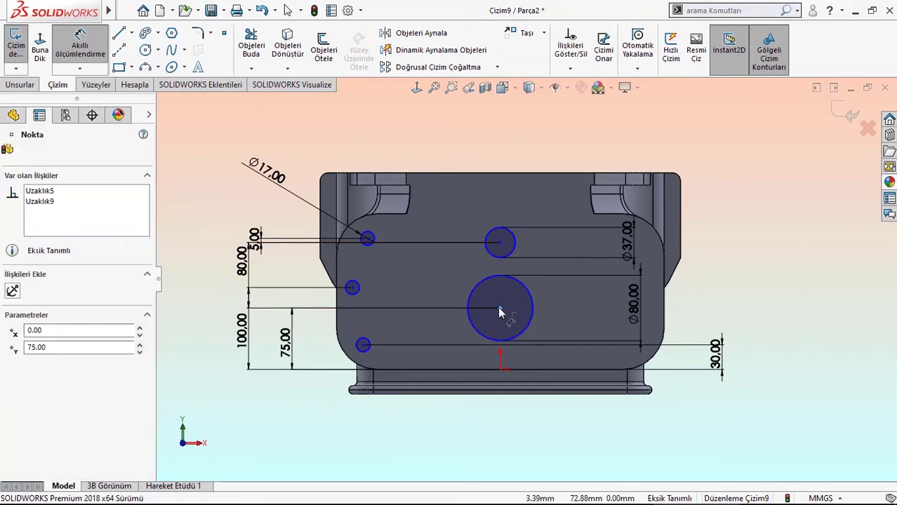
pyautogui.click(353, 288)
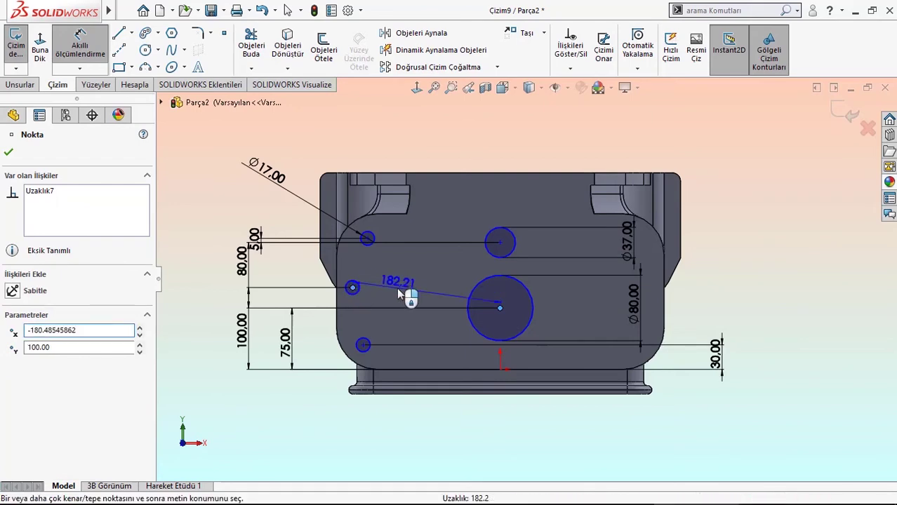
pyautogui.click(397, 287)
pyautogui.click(359, 286)
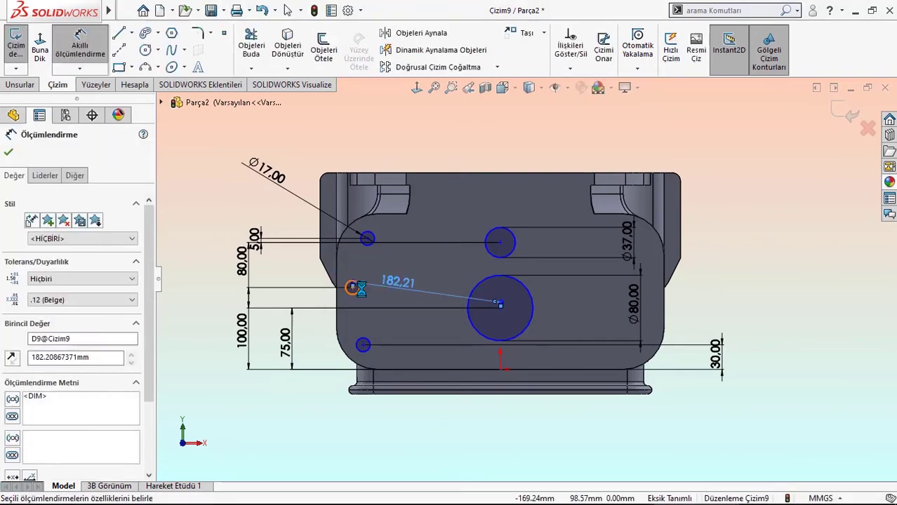
pyautogui.press('Delete')
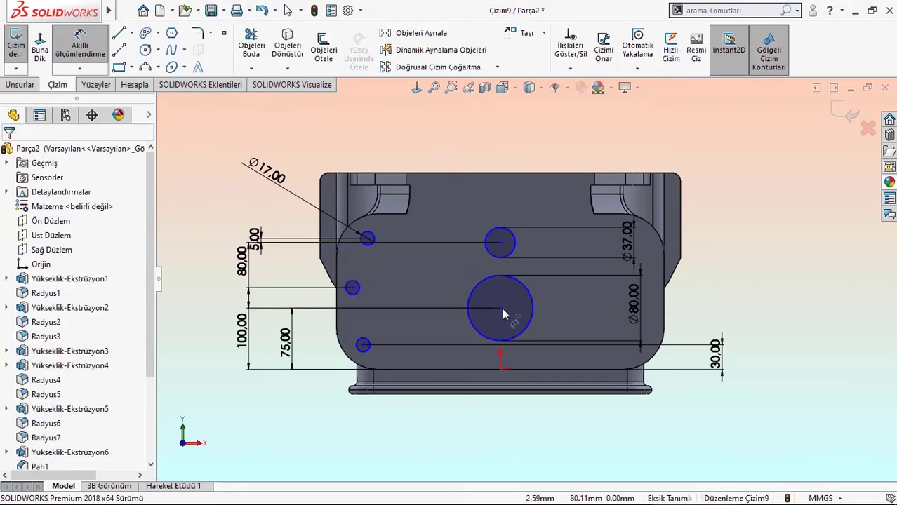
pyautogui.click(472, 307)
pyautogui.click(354, 290)
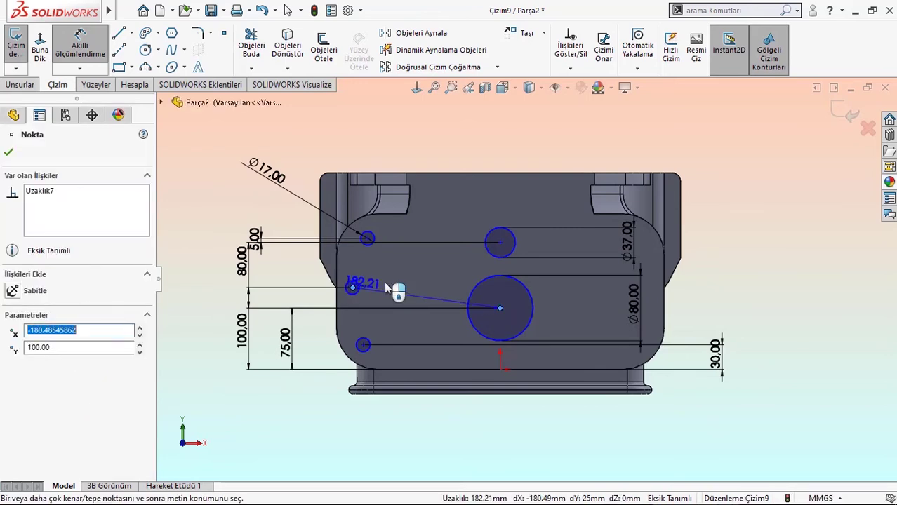
pyautogui.click(391, 288)
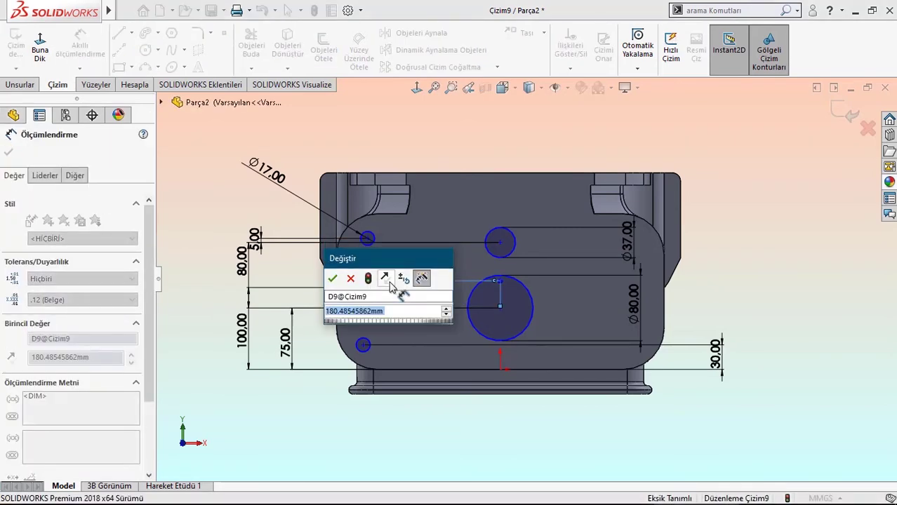
pyautogui.write('190')
pyautogui.press('Return')
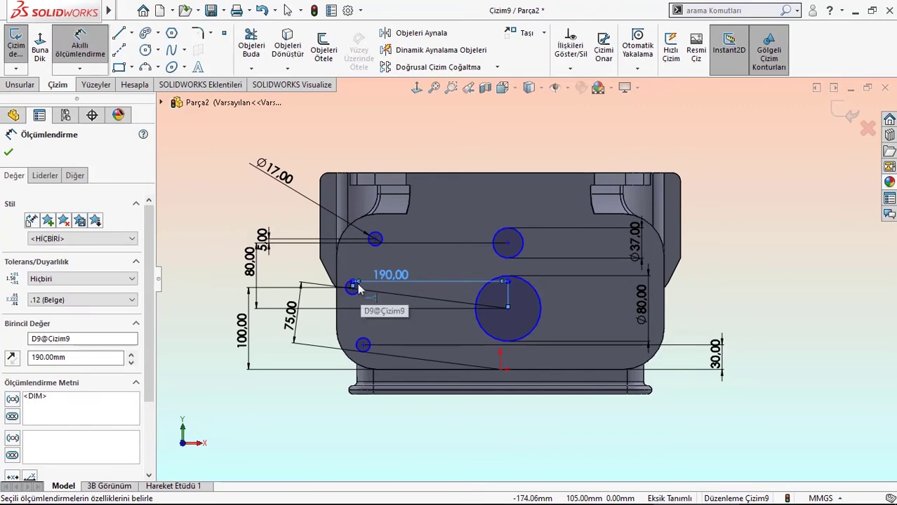
pyautogui.click(120, 51)
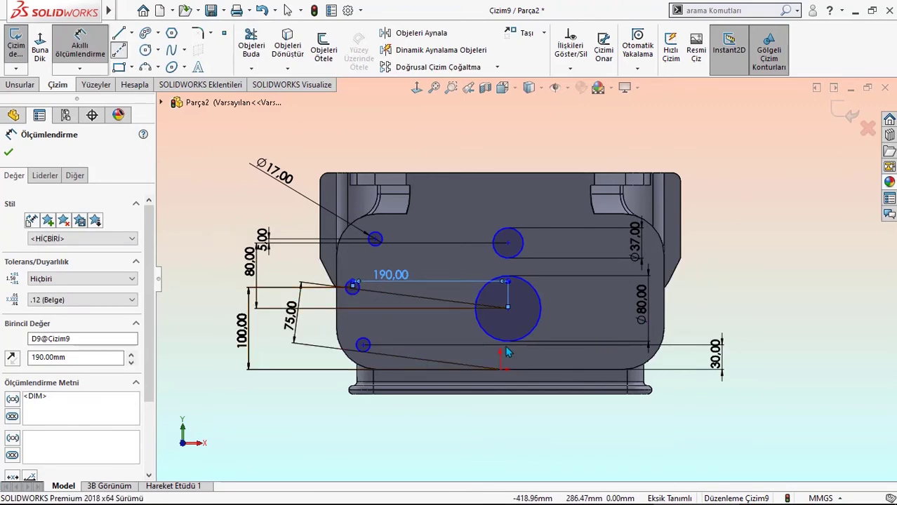
pyautogui.click(507, 307)
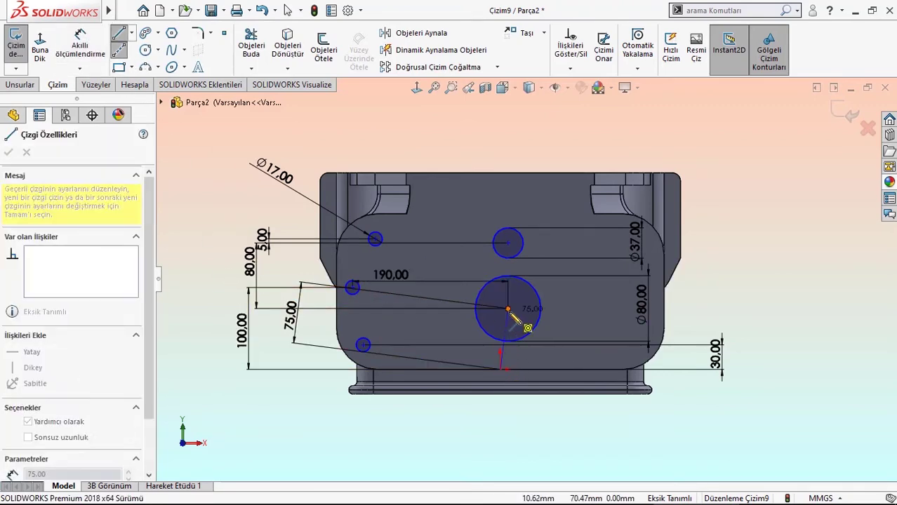
# Finish the new centerline and constrain it vertical.
pyautogui.rightClick(522, 235)
pyautogui.click(537, 234)
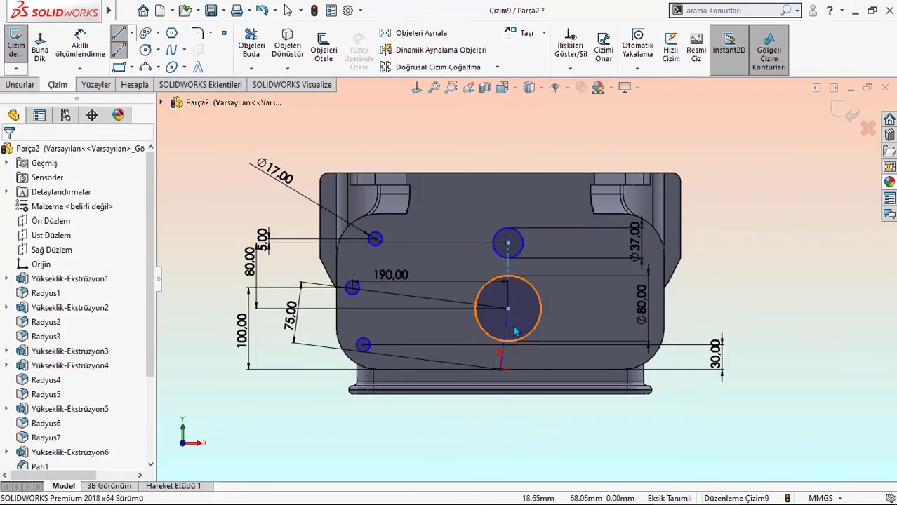
pyautogui.click(504, 338)
pyautogui.click(560, 274)
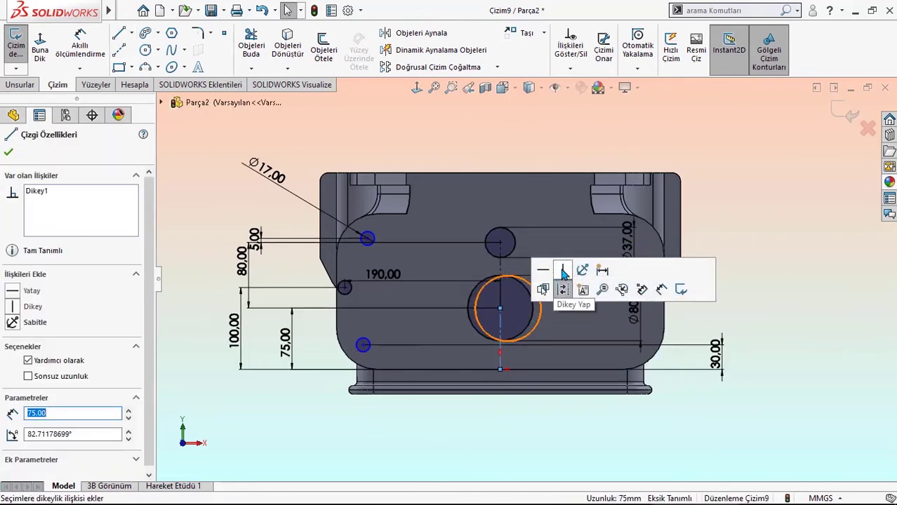
pyautogui.click(223, 217)
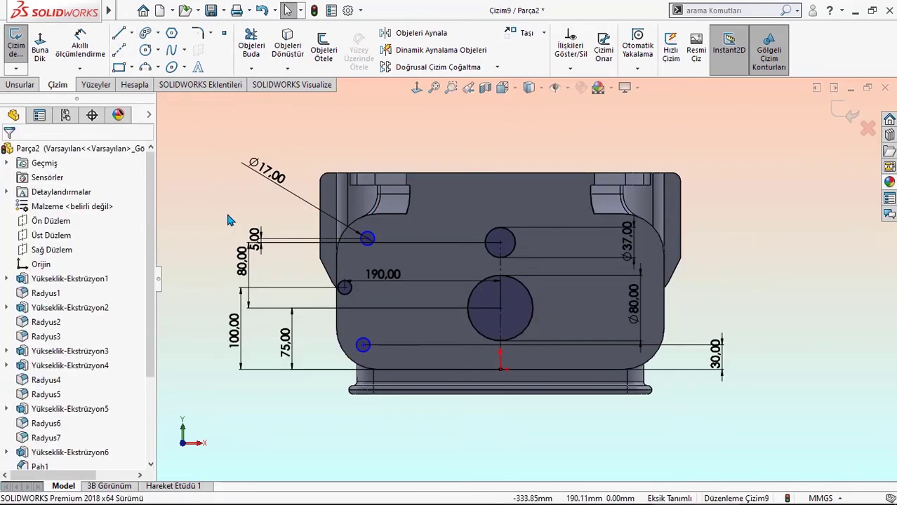
# Dimension the bottom-left hole 175 mm horizontally from the vertical centerline.
pyautogui.click(85, 45)
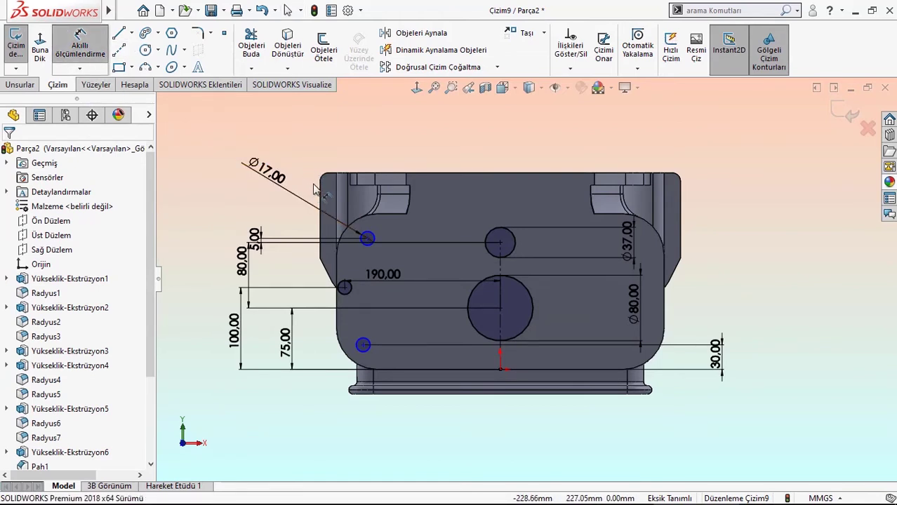
pyautogui.click(500, 331)
pyautogui.click(363, 346)
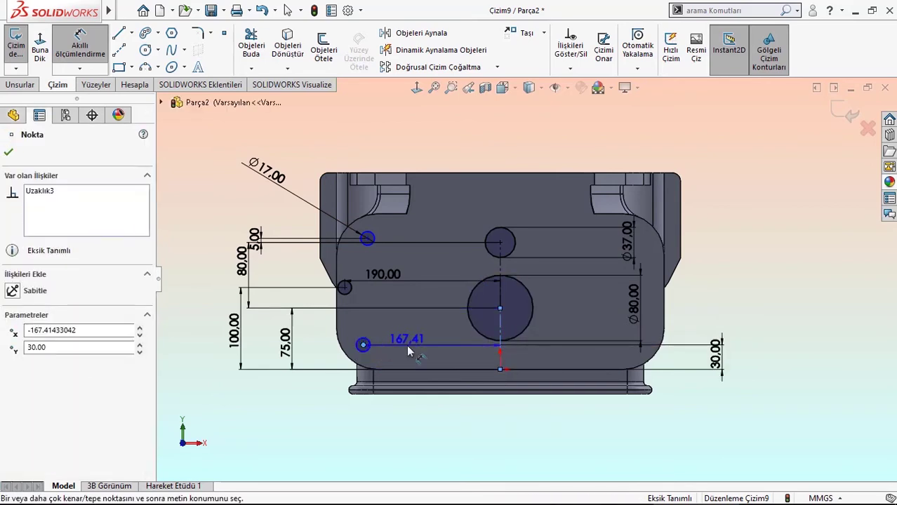
pyautogui.click(414, 340)
pyautogui.write('175')
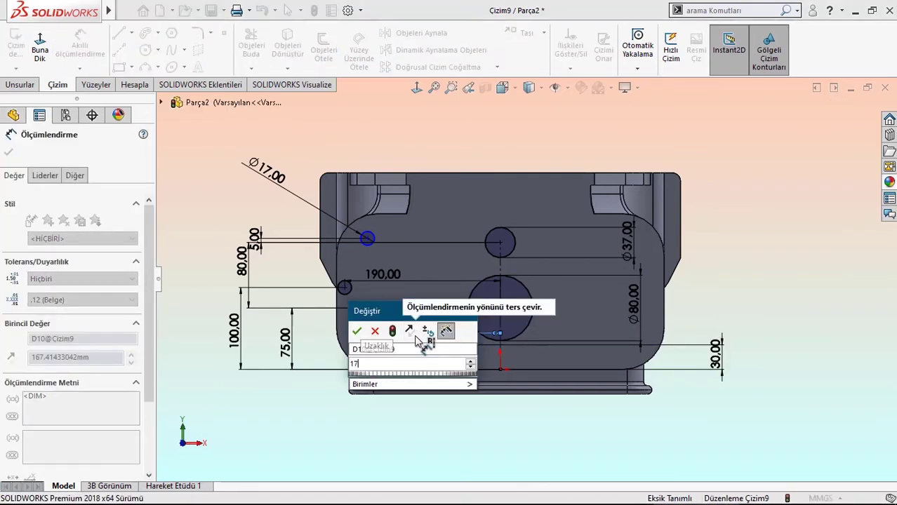
pyautogui.press('Return')
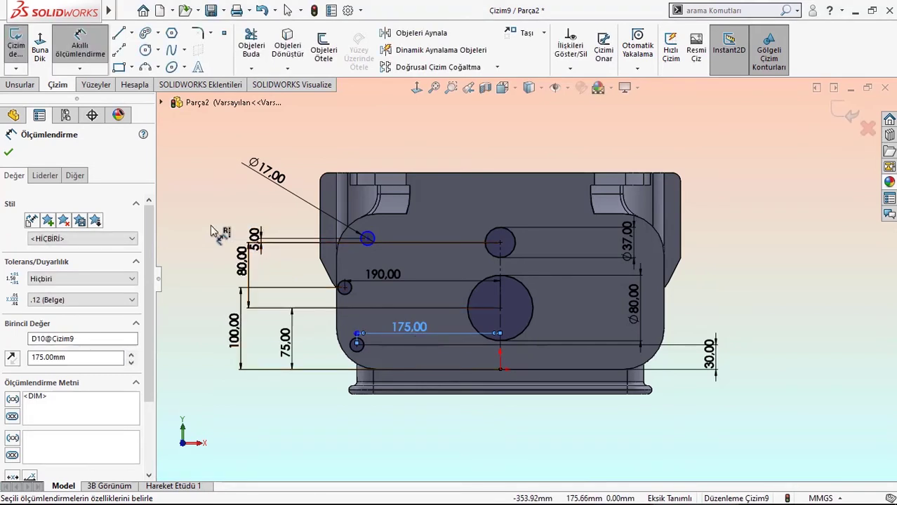
pyautogui.click(212, 232)
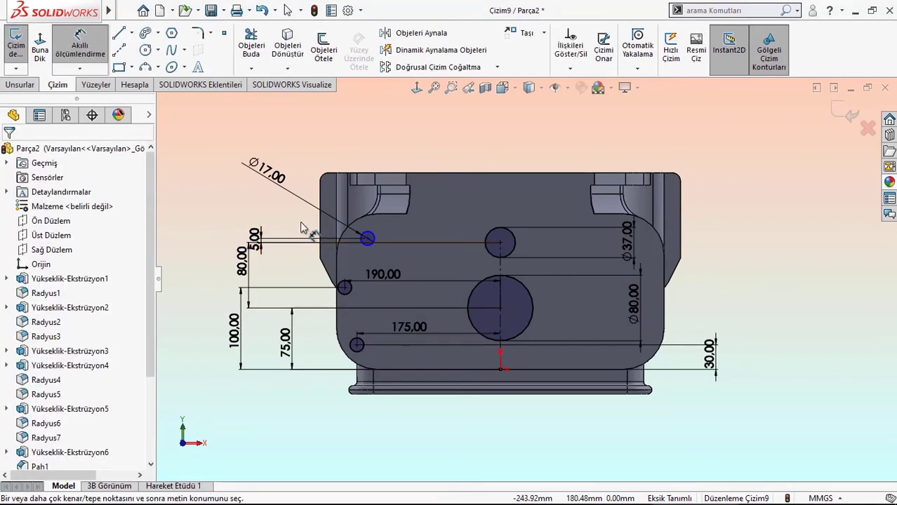
# Set 360 mm between the left hole centre and the right vertical line.
pyautogui.click(367, 239)
pyautogui.click(497, 265)
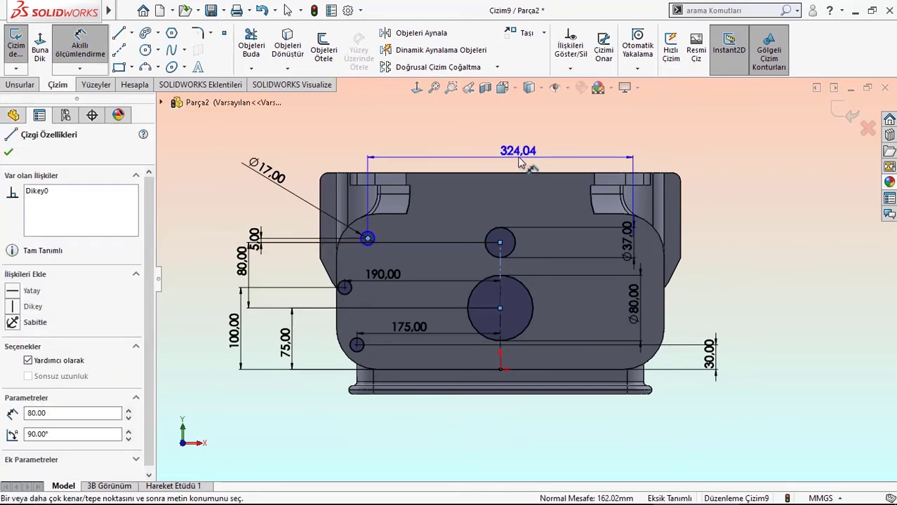
pyautogui.click(514, 157)
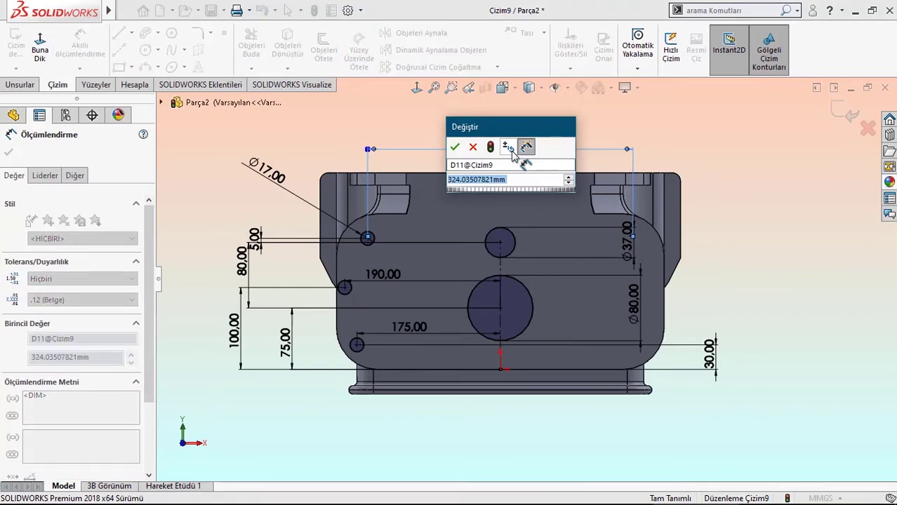
pyautogui.write('360')
pyautogui.press('Return')
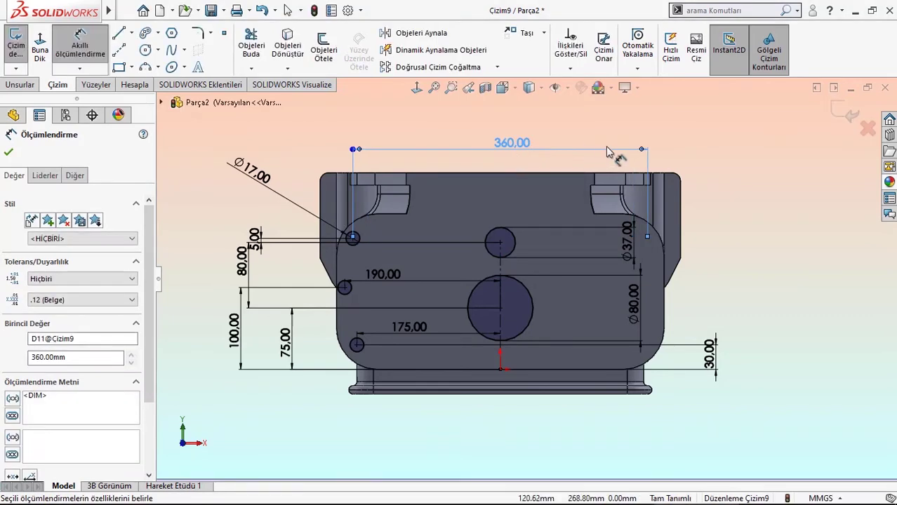
pyautogui.press('Escape')
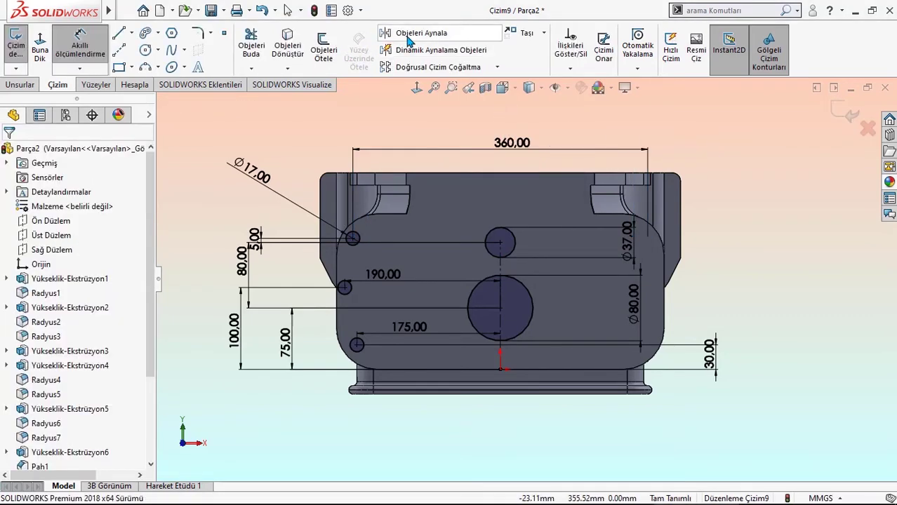
# Mirror the three small left holes about the vertical centreline to the right side.
pyautogui.click(407, 38)
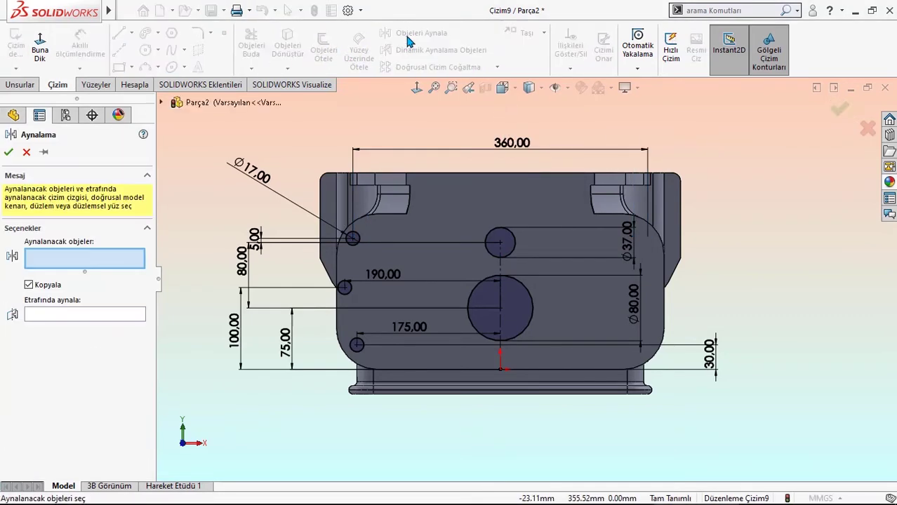
pyautogui.click(353, 239)
pyautogui.click(344, 287)
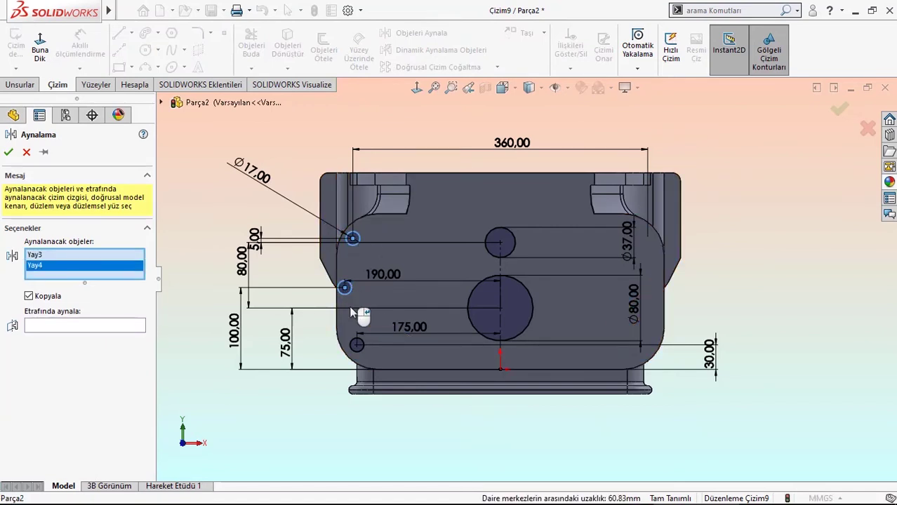
pyautogui.click(357, 345)
pyautogui.click(105, 339)
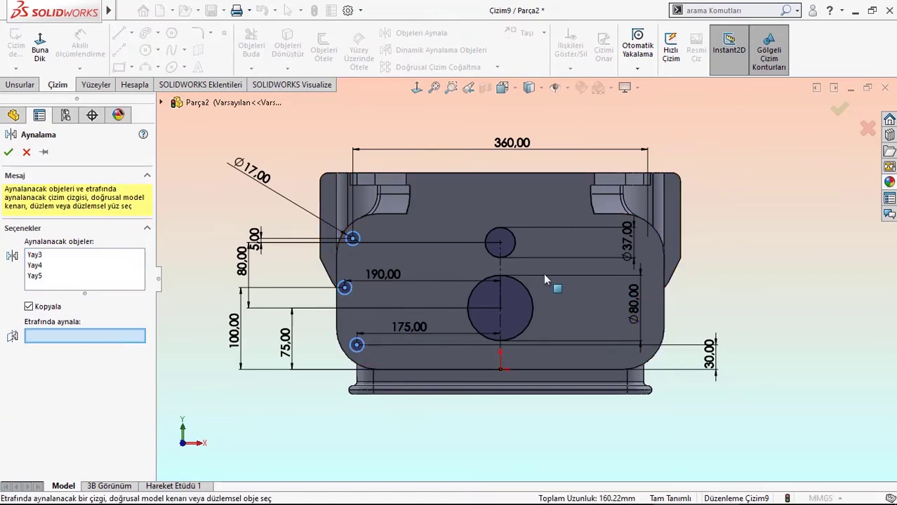
pyautogui.click(501, 274)
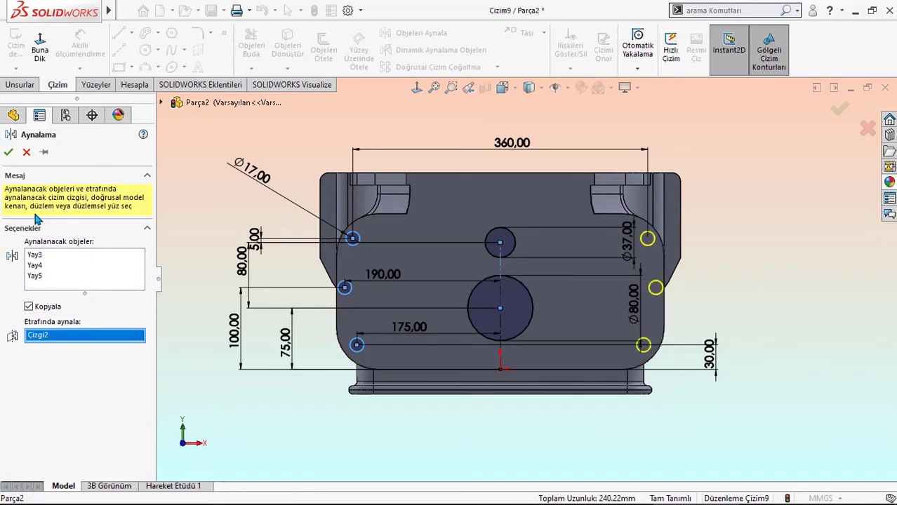
pyautogui.click(9, 153)
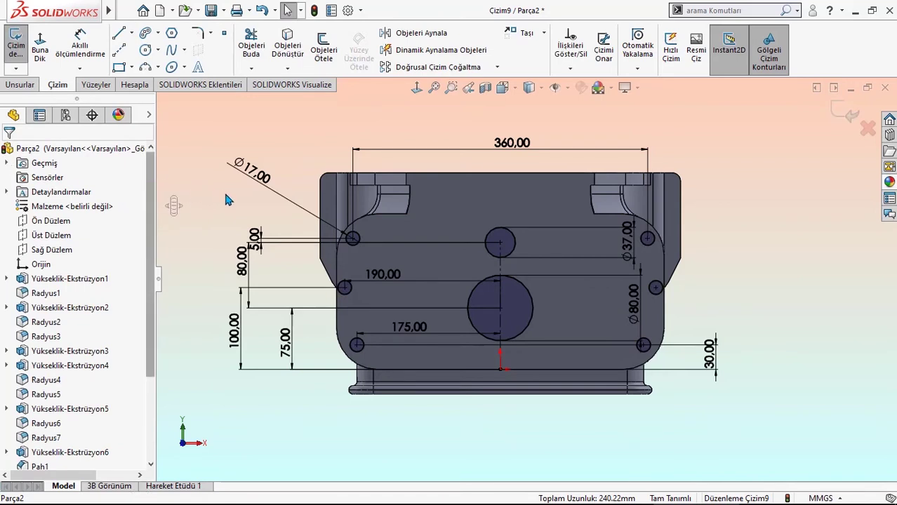
# Change the 190 mm horizontal dimension to 186 mm.
pyautogui.doubleClick(390, 280)
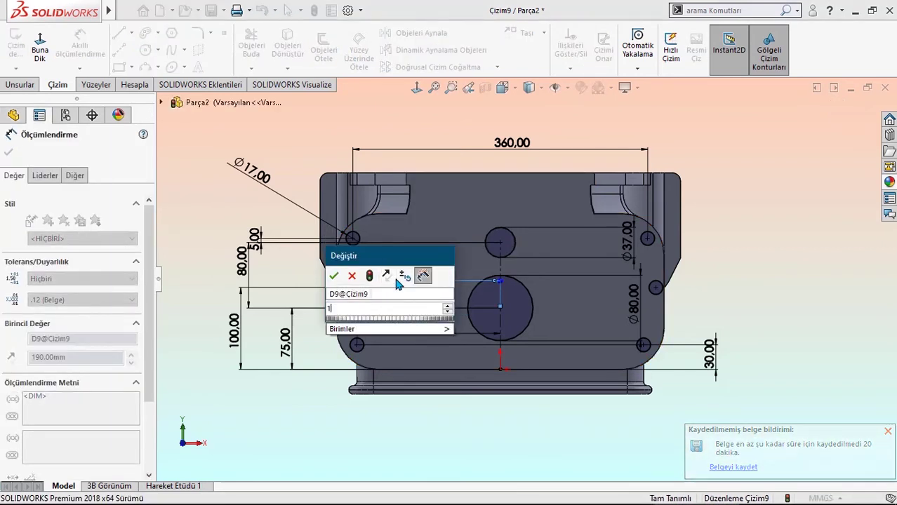
pyautogui.write('186')
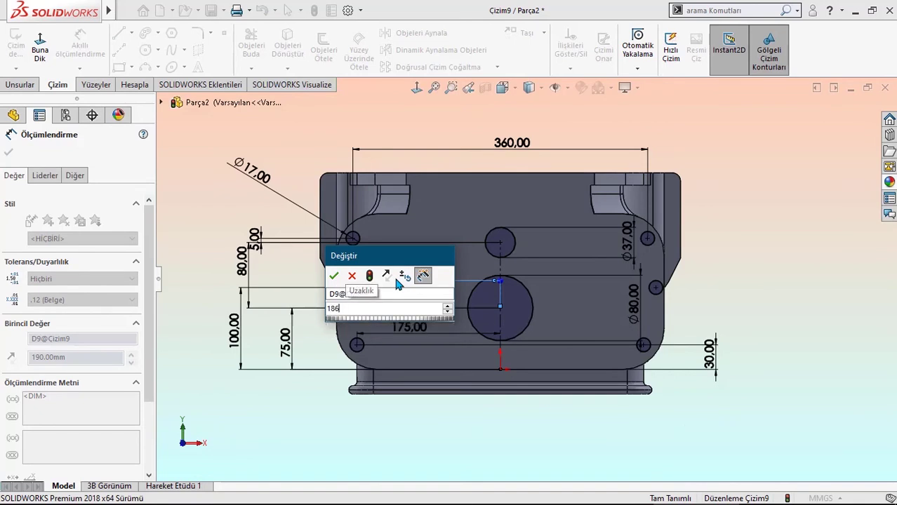
pyautogui.press('Return')
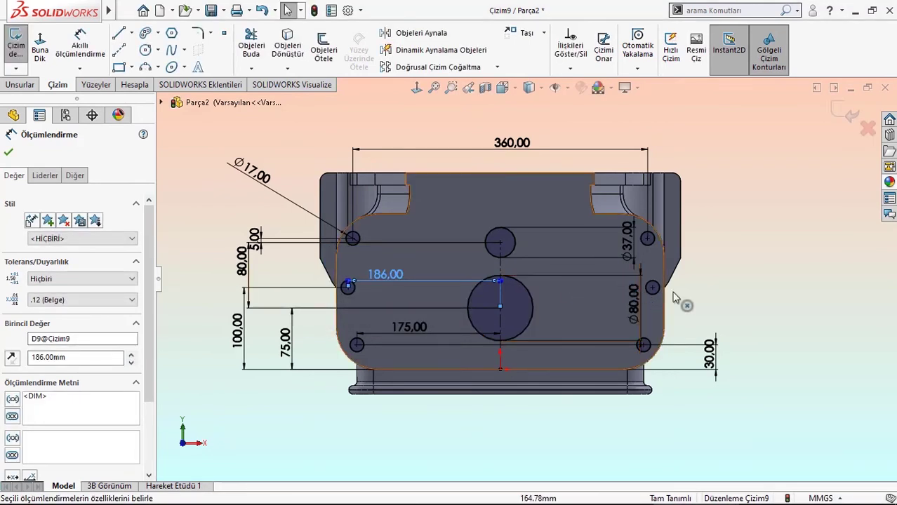
pyautogui.click(764, 274)
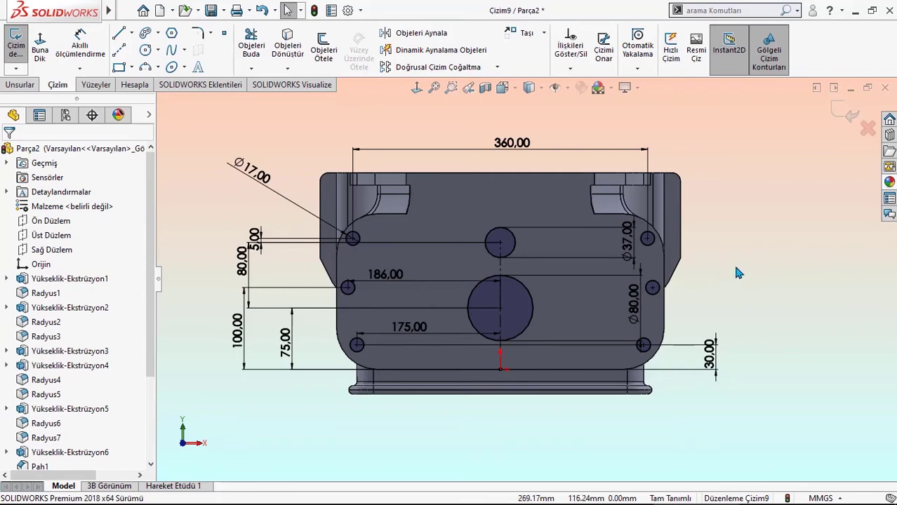
pyautogui.click(22, 85)
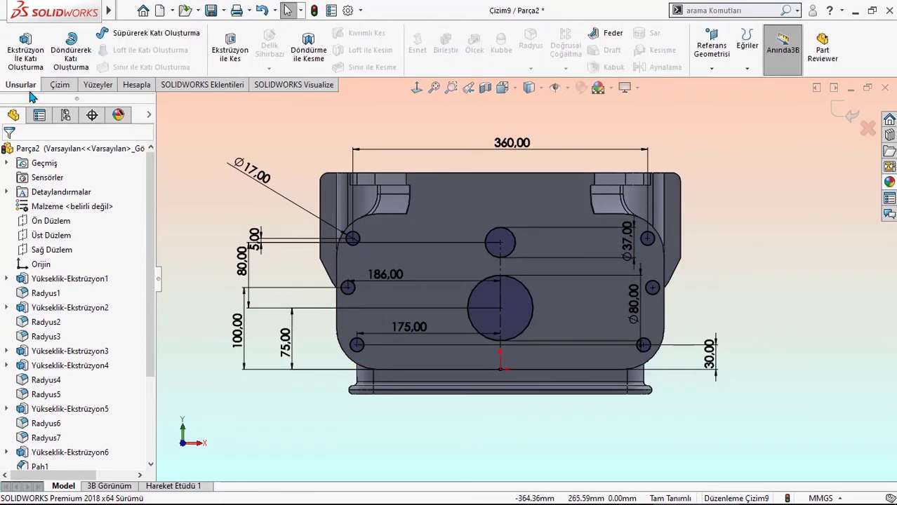
pyautogui.click(230, 45)
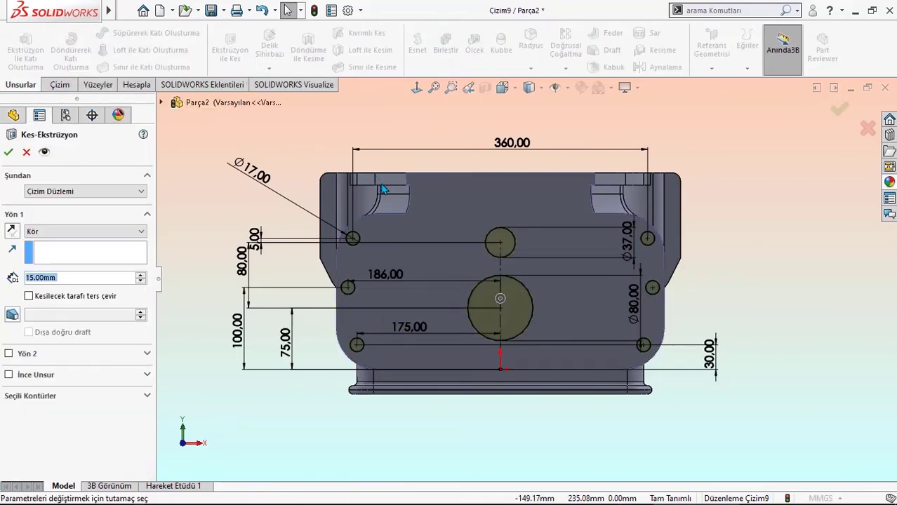
pyautogui.moveTo(454, 232); pyautogui.dragTo(364, 291, button='middle')
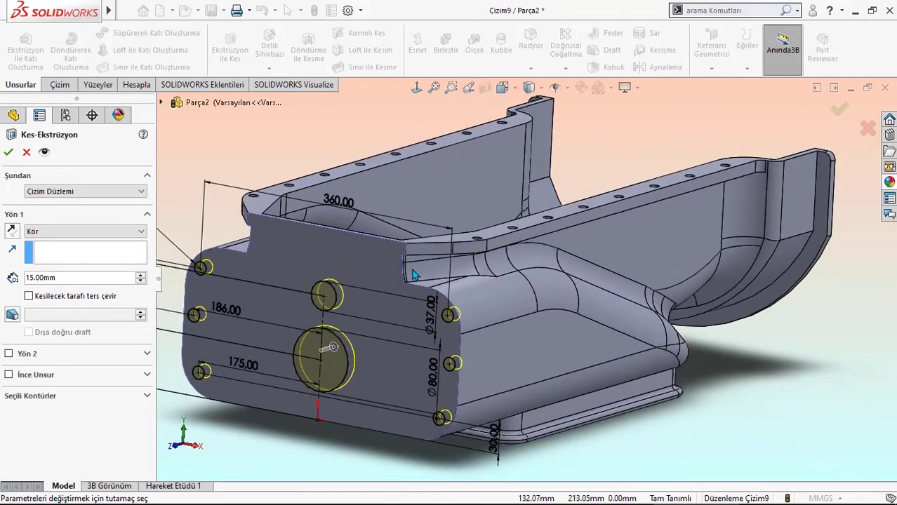
pyautogui.scroll(-2, 364, 295)
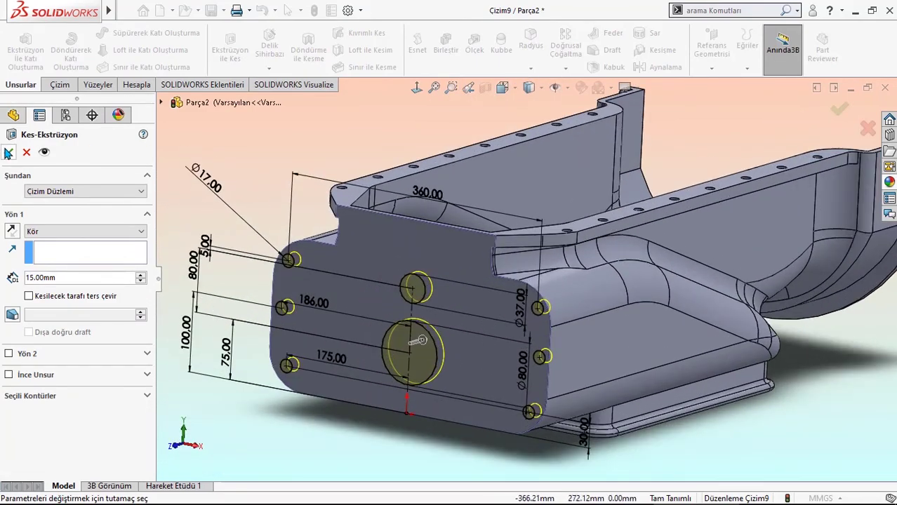
pyautogui.click(26, 154)
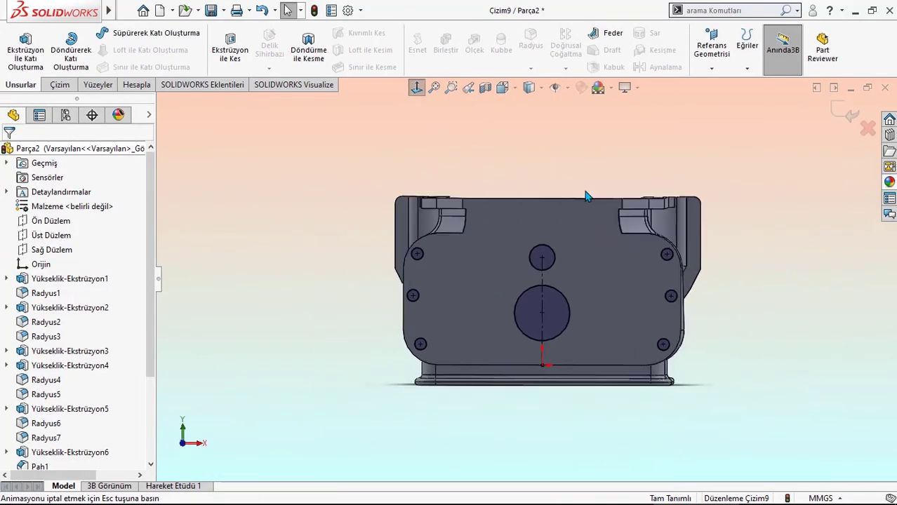
pyautogui.click(60, 84)
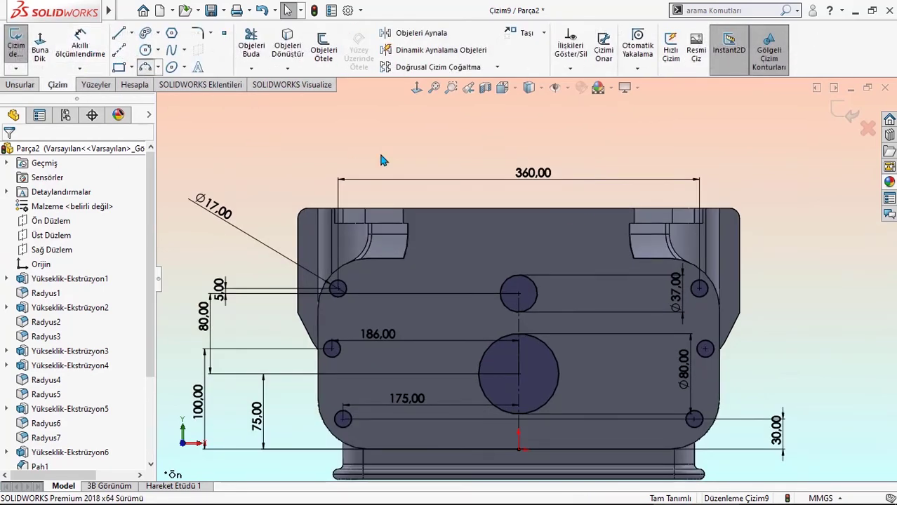
# Sketch a 3-point arc dipping down from the top edge and close it with a horizontal line.
pyautogui.click(460, 209)
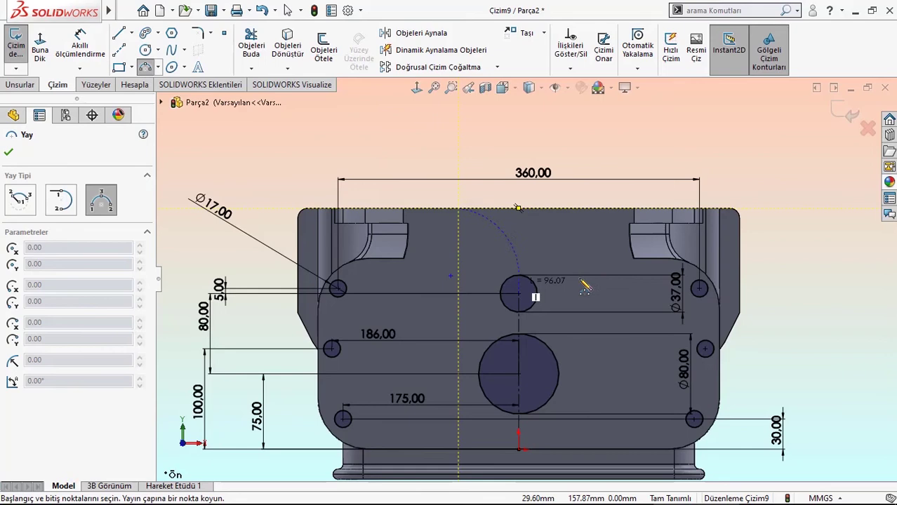
pyautogui.click(590, 209)
pyautogui.click(531, 248)
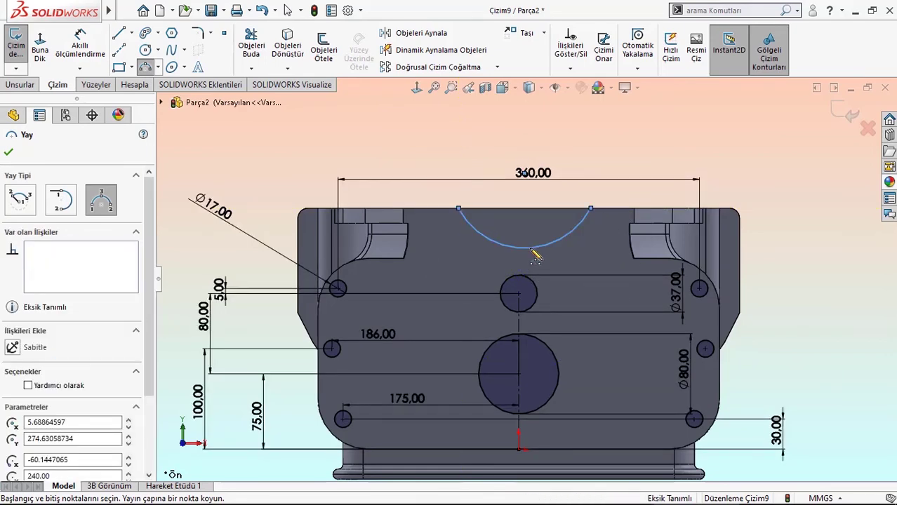
pyautogui.rightClick(467, 129)
pyautogui.click(481, 122)
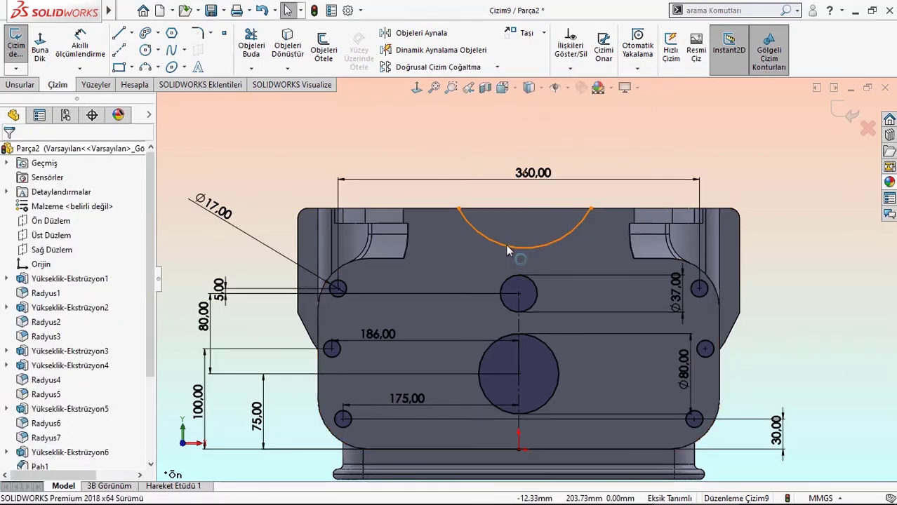
pyautogui.moveTo(519, 247); pyautogui.dragTo(510, 283)
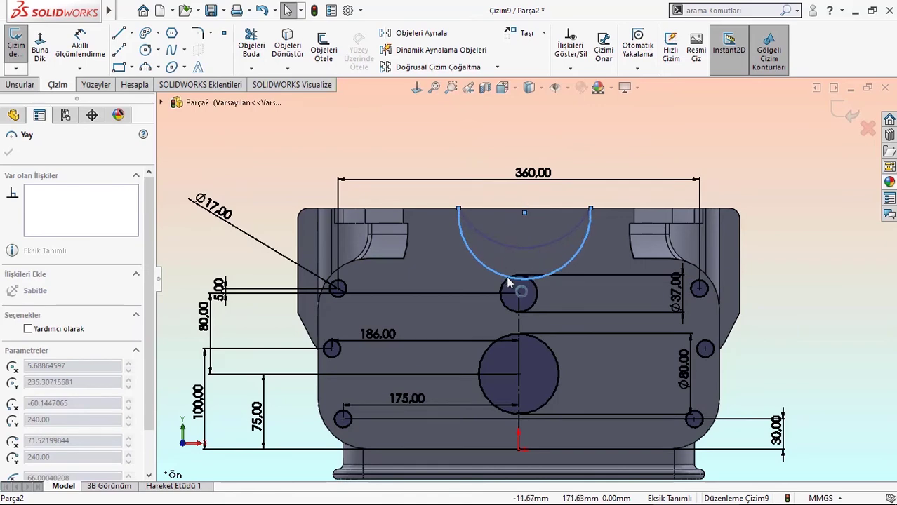
pyautogui.moveTo(502, 270); pyautogui.dragTo(512, 275)
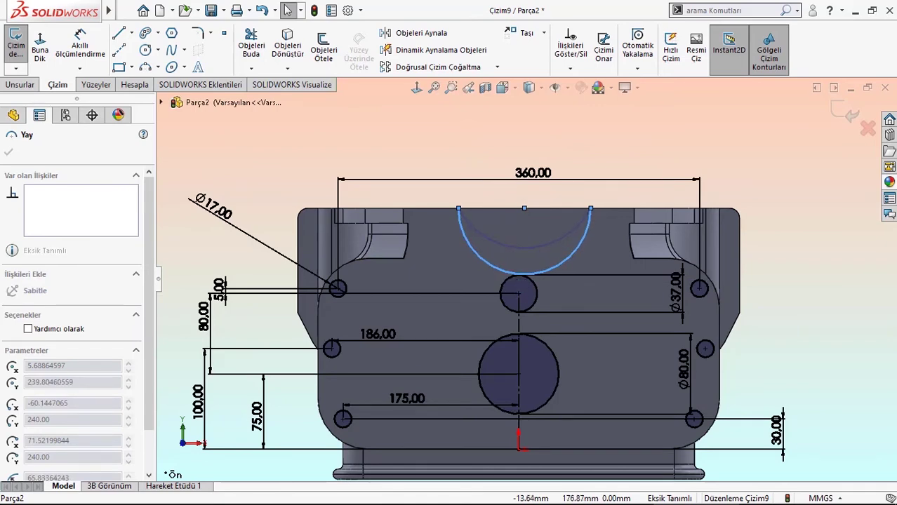
pyautogui.click(379, 128)
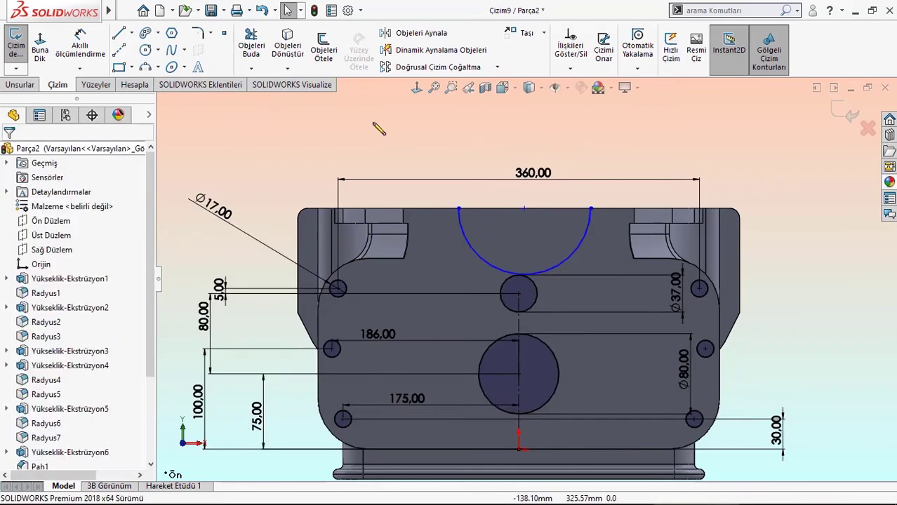
pyautogui.click(458, 209)
pyautogui.click(590, 208)
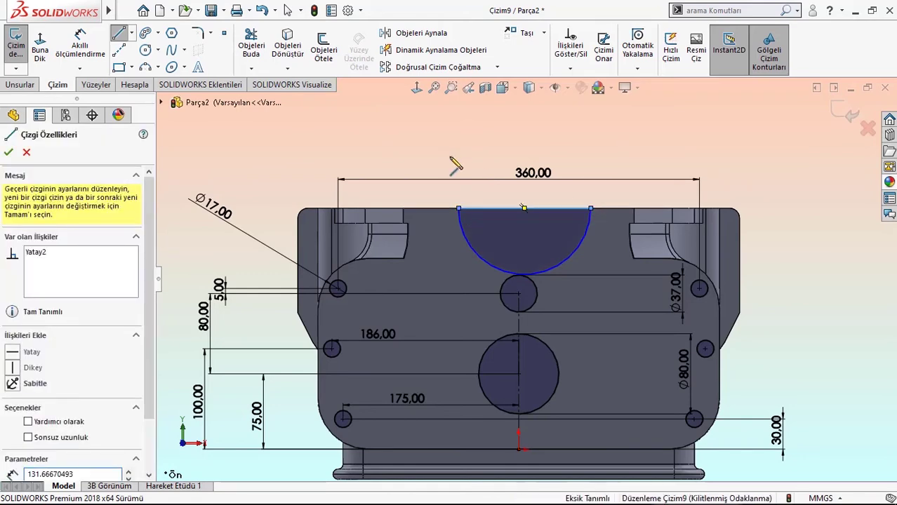
pyautogui.press('Escape')
# Dimension the half-round notch with a 110 mm width and R55 arc radius.
pyautogui.press('d')
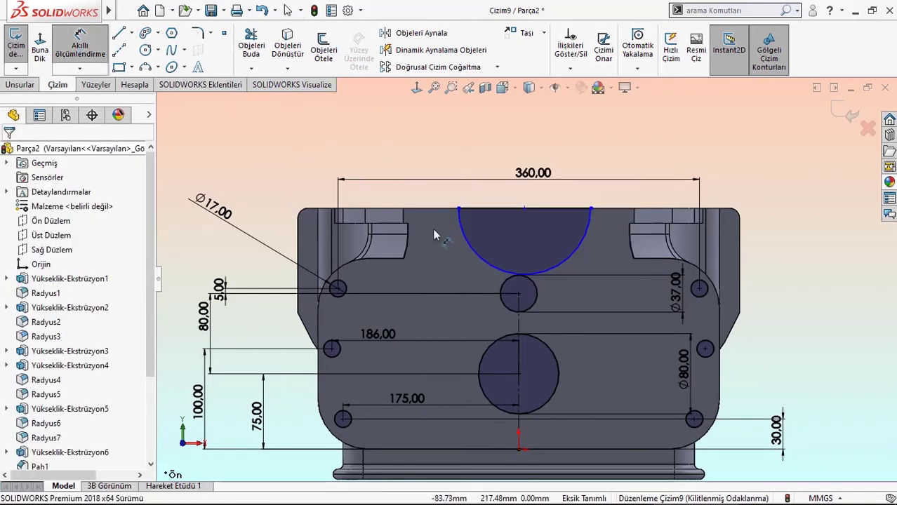
pyautogui.click(477, 214)
pyautogui.click(517, 156)
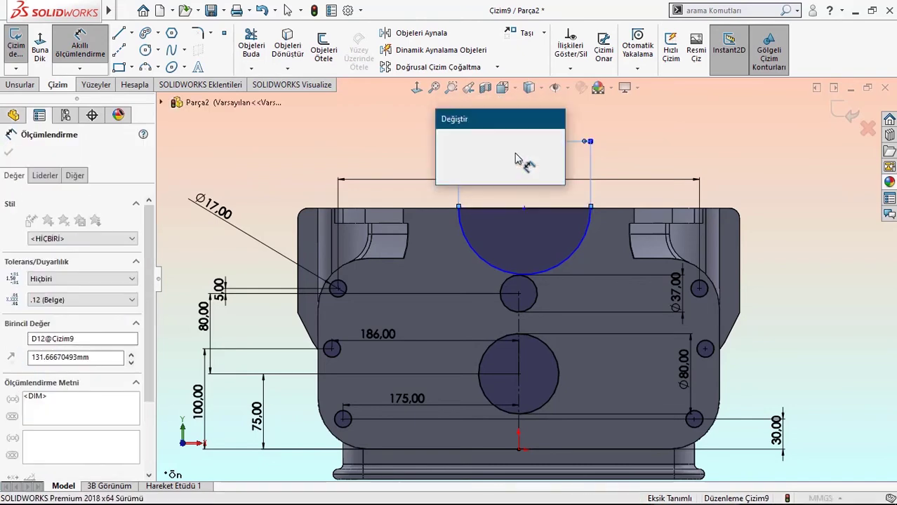
pyautogui.write('110')
pyautogui.press('Return')
pyautogui.press('Escape')
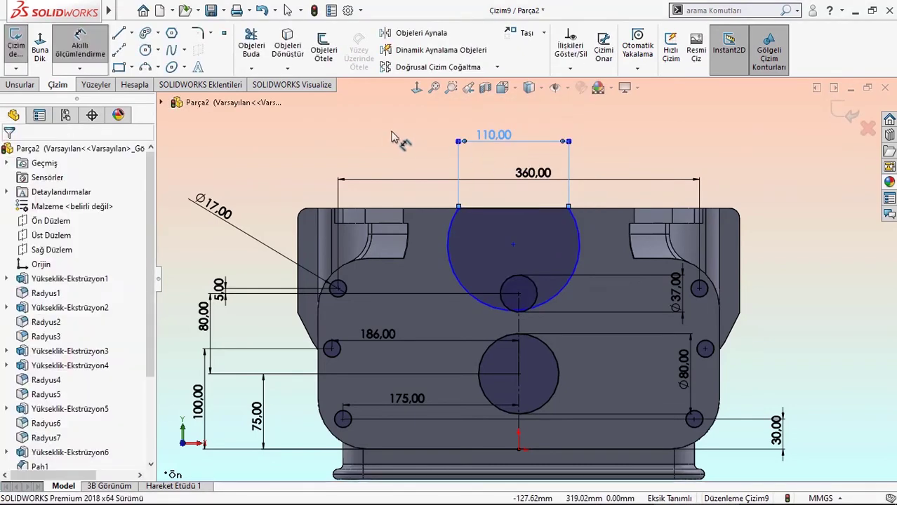
pyautogui.click(452, 270)
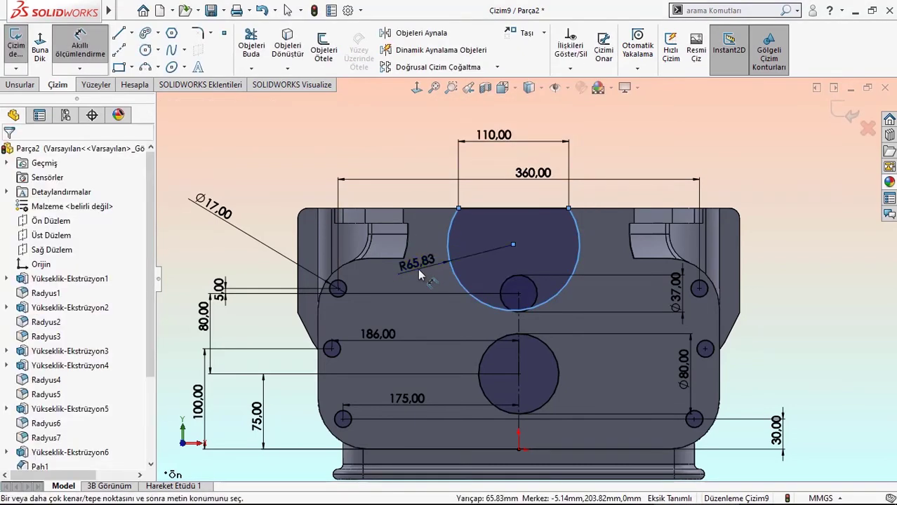
pyautogui.click(421, 277)
pyautogui.write('55')
pyautogui.press('Return')
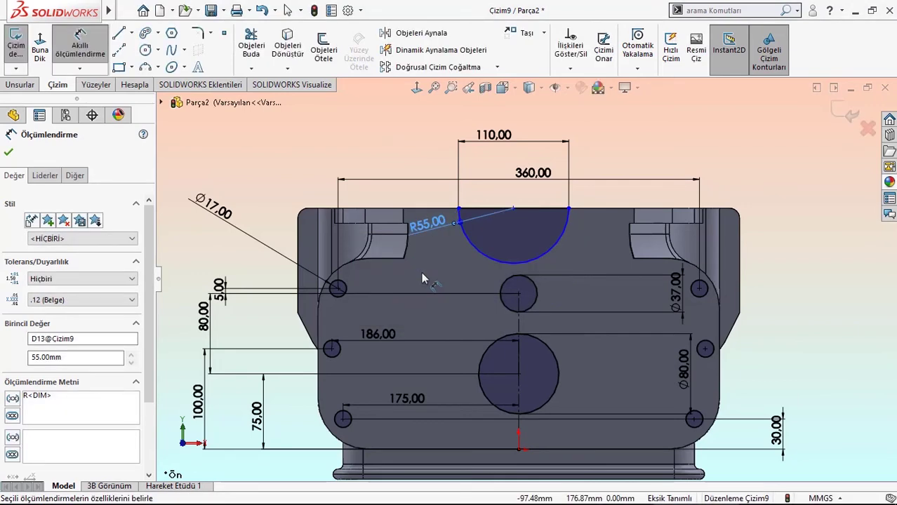
pyautogui.press('Escape')
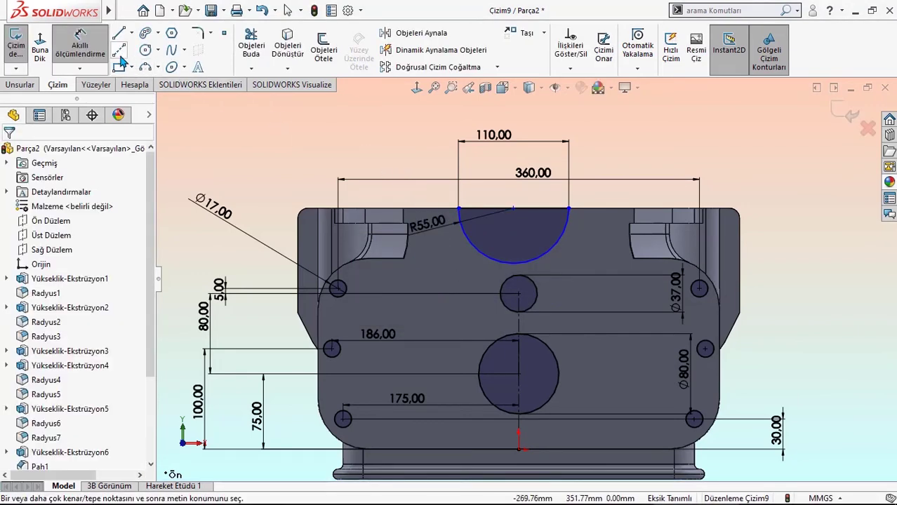
# Add a vertical centerline from the arc's top midpoint to the small circle's centre.
pyautogui.click(120, 53)
pyautogui.click(514, 207)
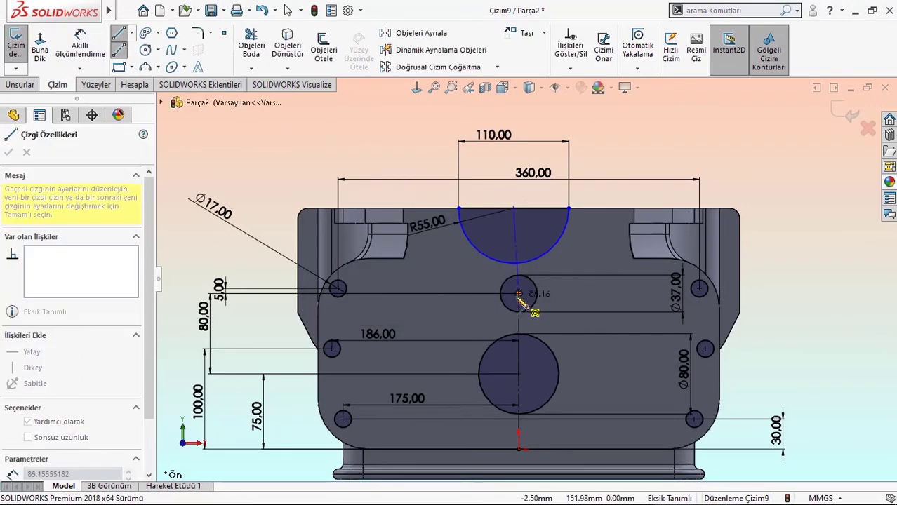
pyautogui.click(518, 294)
pyautogui.rightClick(455, 246)
pyautogui.click(484, 260)
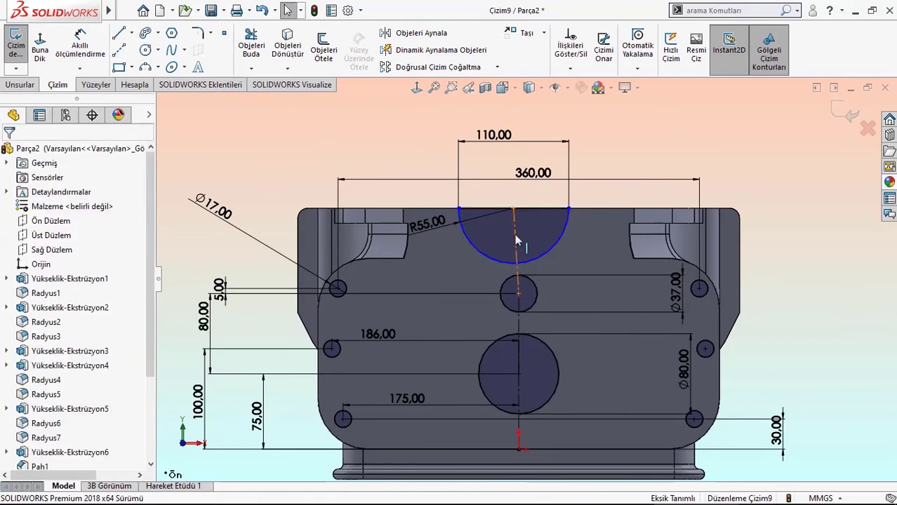
pyautogui.click(516, 241)
pyautogui.click(574, 195)
pyautogui.click(637, 131)
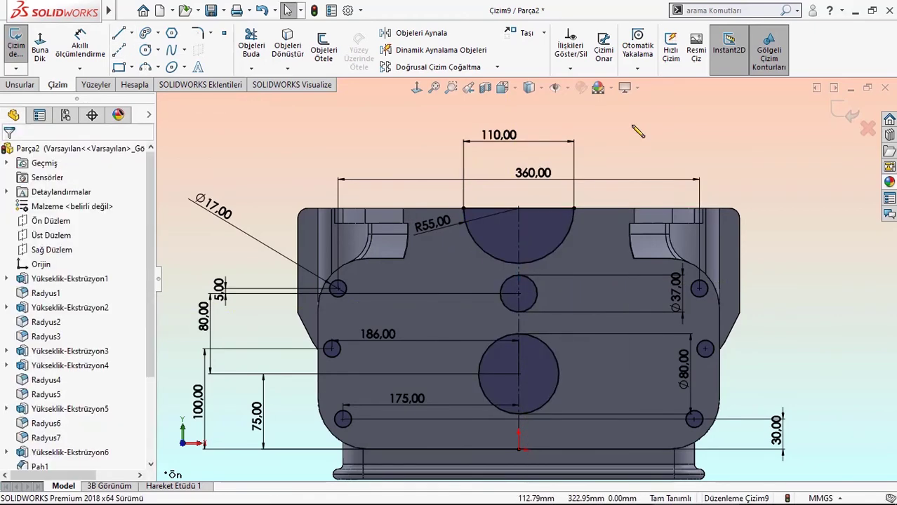
pyautogui.scroll(2, 573, 253)
pyautogui.scroll(1, 581, 364)
pyautogui.scroll(-1, 573, 361)
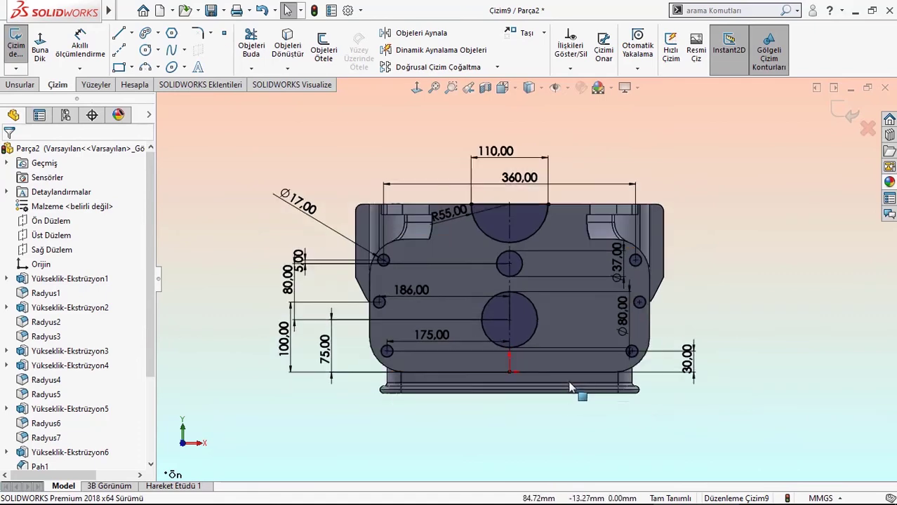
# Extruded-cut the holes and notch Blind 15 mm into the front face from an isometric view.
pyautogui.hotkey('ctrl', '7')
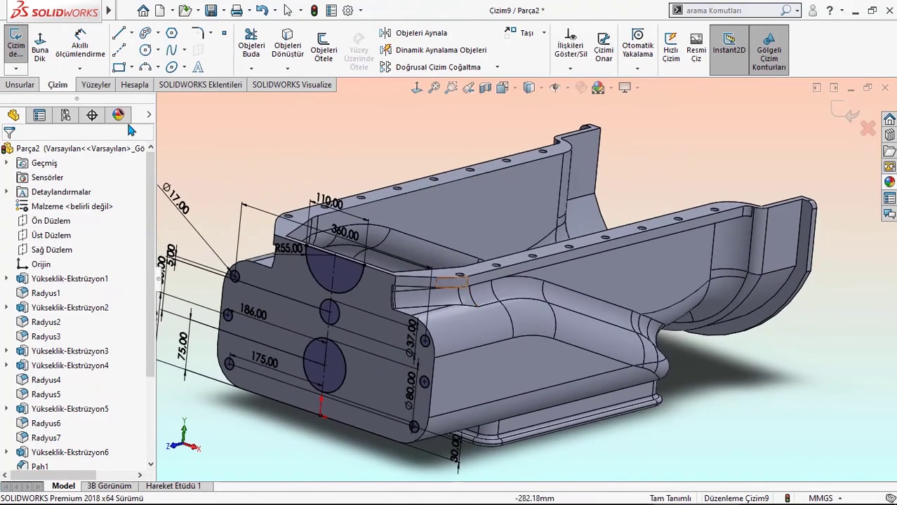
pyautogui.click(22, 85)
pyautogui.click(230, 48)
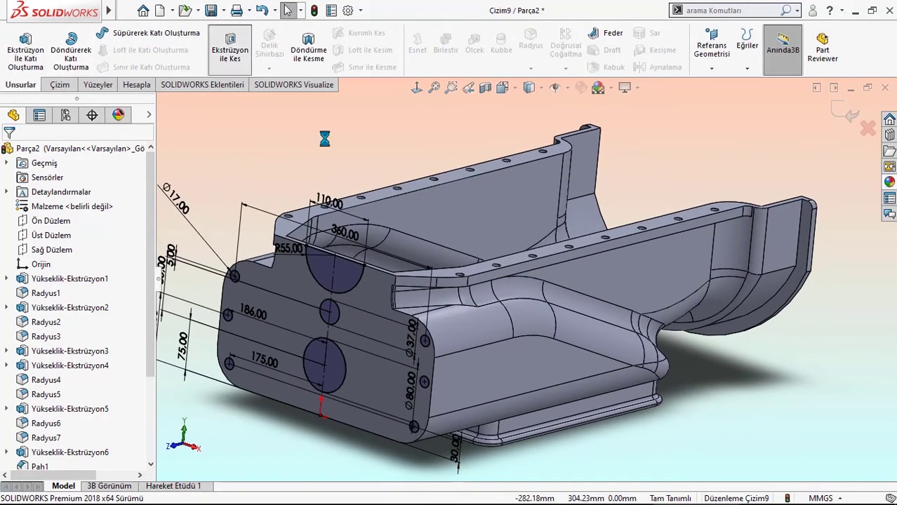
pyautogui.scroll(2, 391, 257)
pyautogui.scroll(-2, 406, 310)
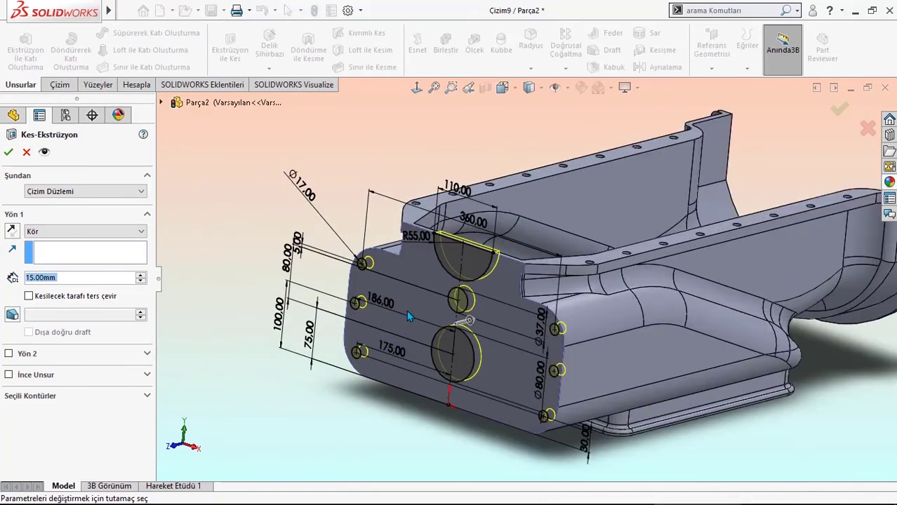
pyautogui.moveTo(406, 310); pyautogui.dragTo(401, 311, button='middle')
pyautogui.moveTo(528, 376); pyautogui.dragTo(426, 269, button='middle')
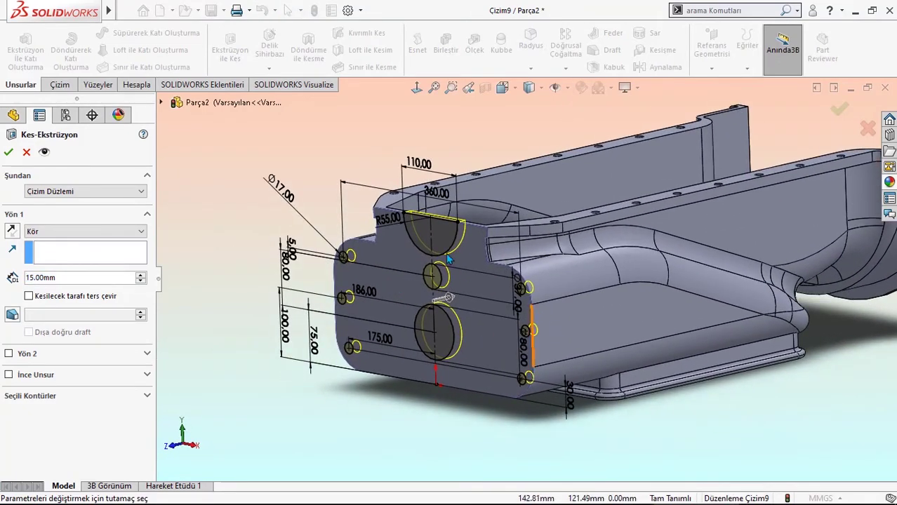
pyautogui.click(9, 152)
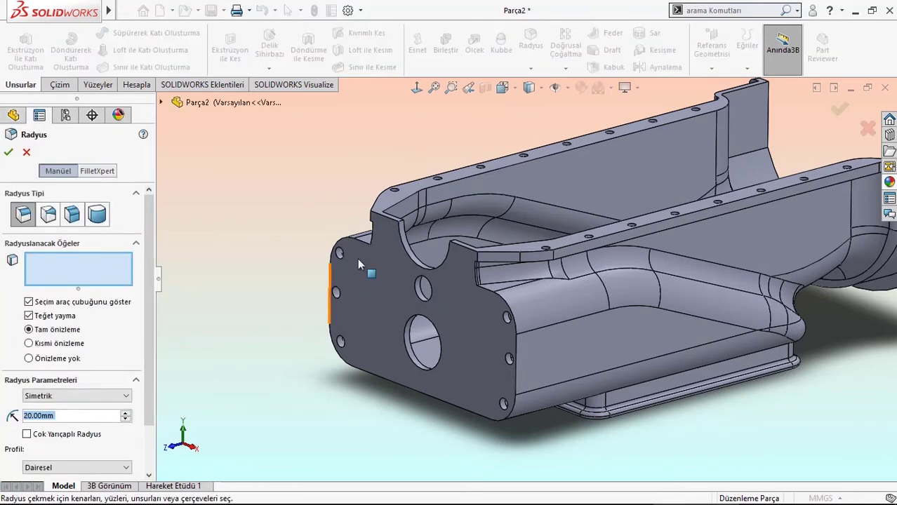
# Fillet both notch top edges with a 20 mm radius, then orbit to a side view.
pyautogui.scroll(-2, 417, 228)
pyautogui.scroll(-3, 417, 228)
pyautogui.click(421, 233)
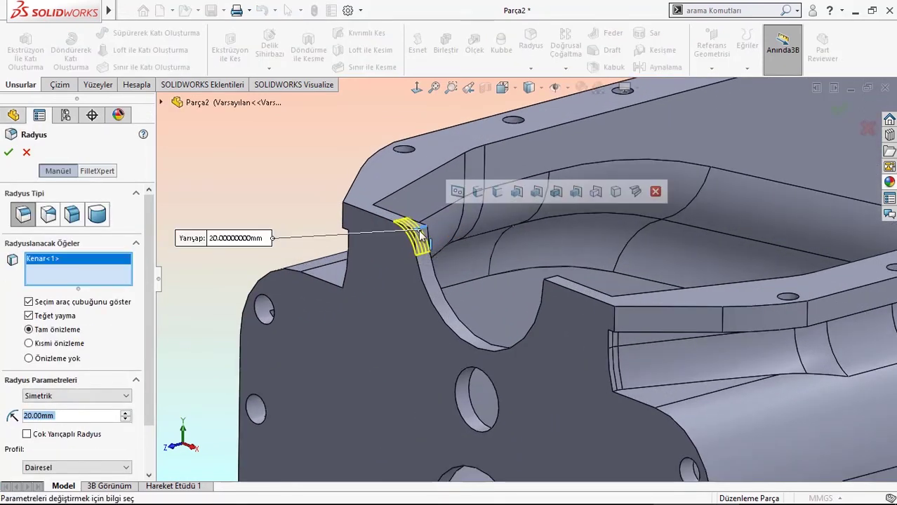
pyautogui.click(553, 284)
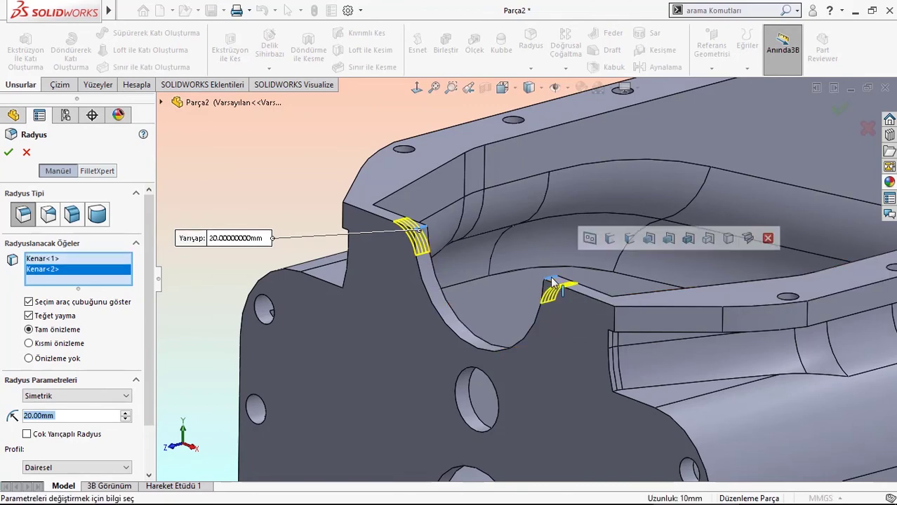
pyautogui.click(9, 152)
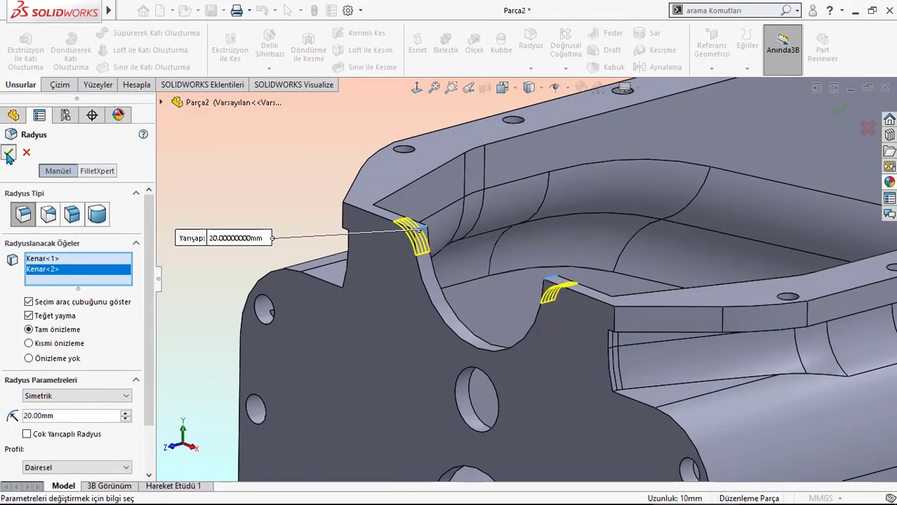
pyautogui.scroll(5, 478, 304)
pyautogui.scroll(2, 479, 310)
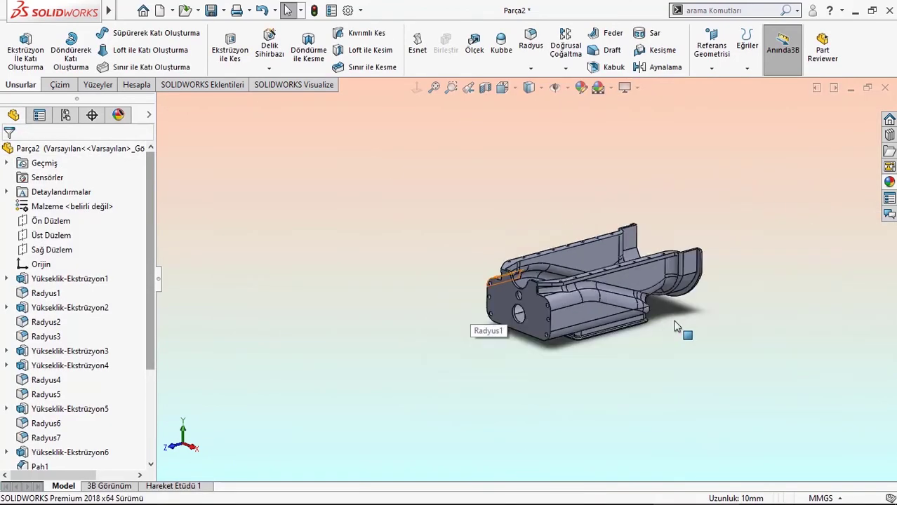
pyautogui.moveTo(480, 312)
pyautogui.mouseDown(button='middle')
pyautogui.moveTo(478, 274)
pyautogui.moveTo(698, 273)
pyautogui.mouseUp(button='middle')
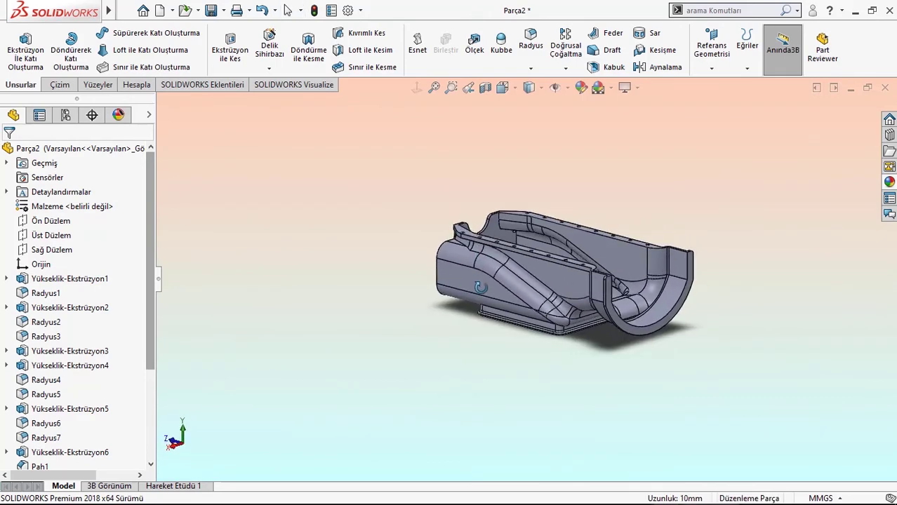
# Clear the existing appearance targets and select the whole Parça2 part instead.
pyautogui.scroll(-3, 700, 277)
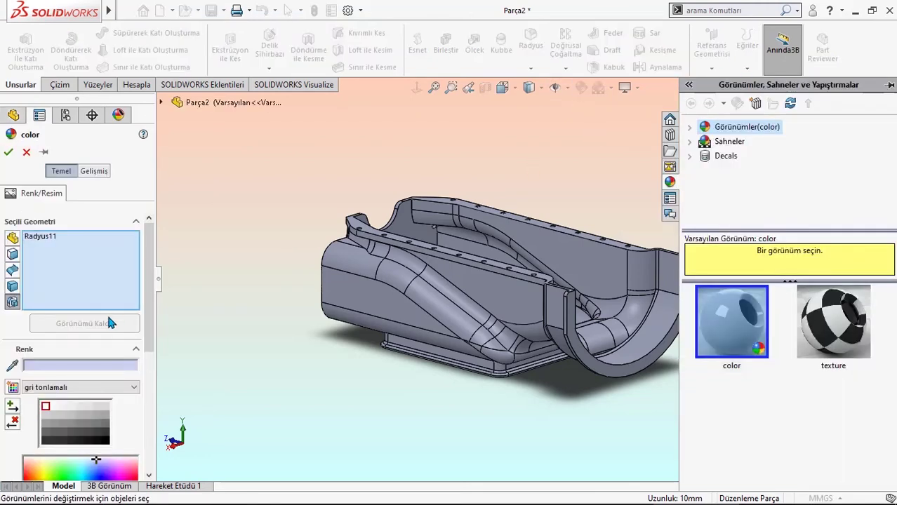
pyautogui.click(110, 368)
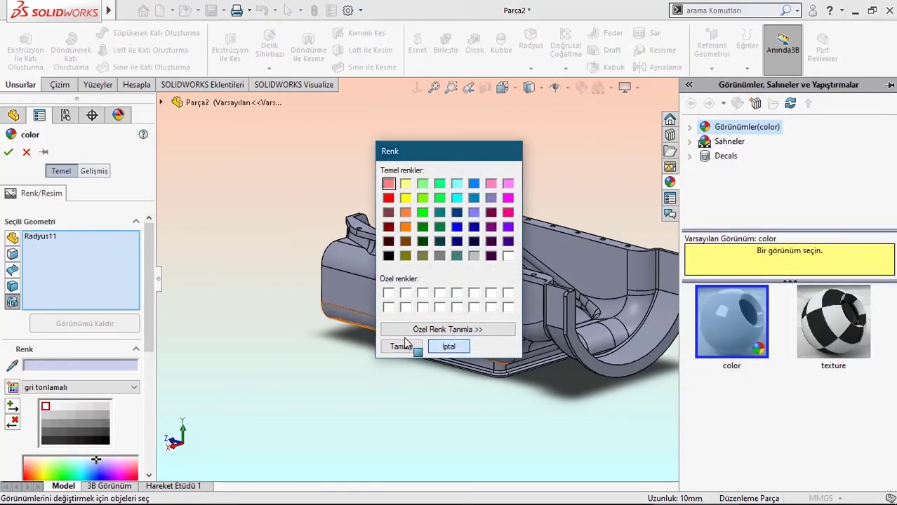
pyautogui.click(410, 345)
pyautogui.rightClick(69, 247)
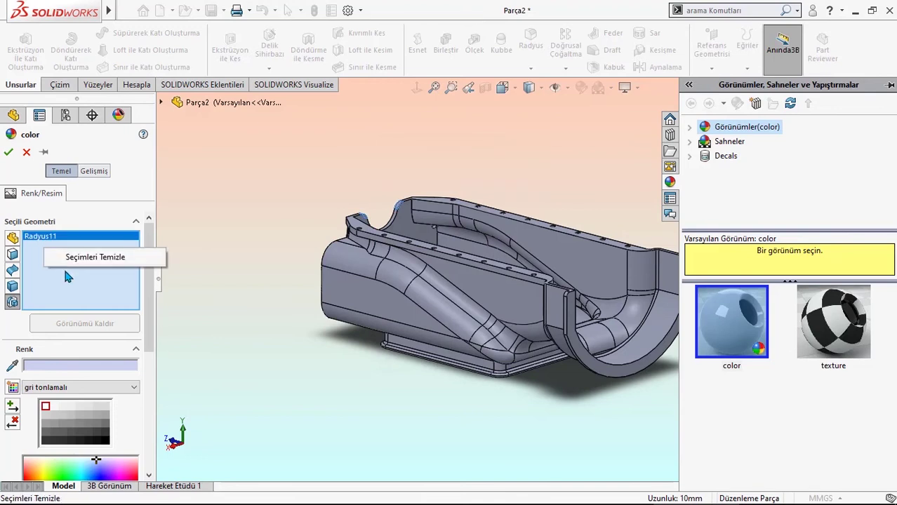
pyautogui.click(78, 259)
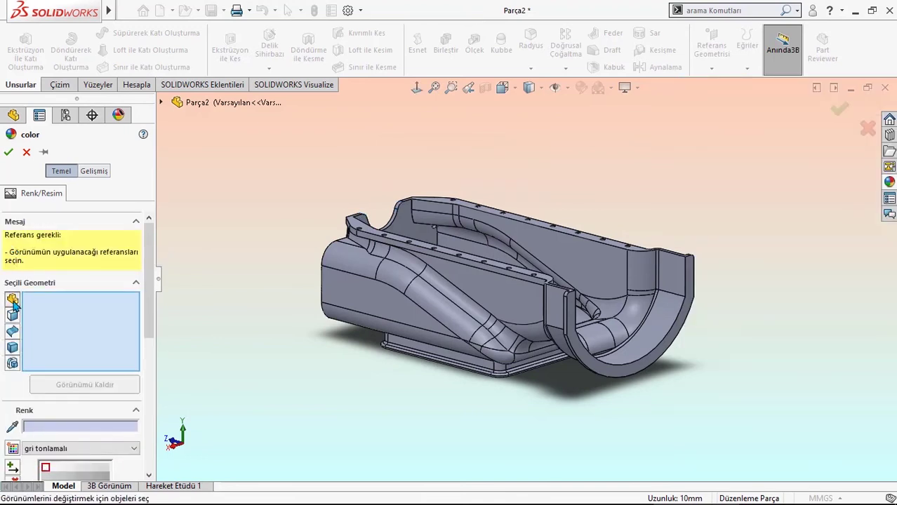
pyautogui.click(420, 289)
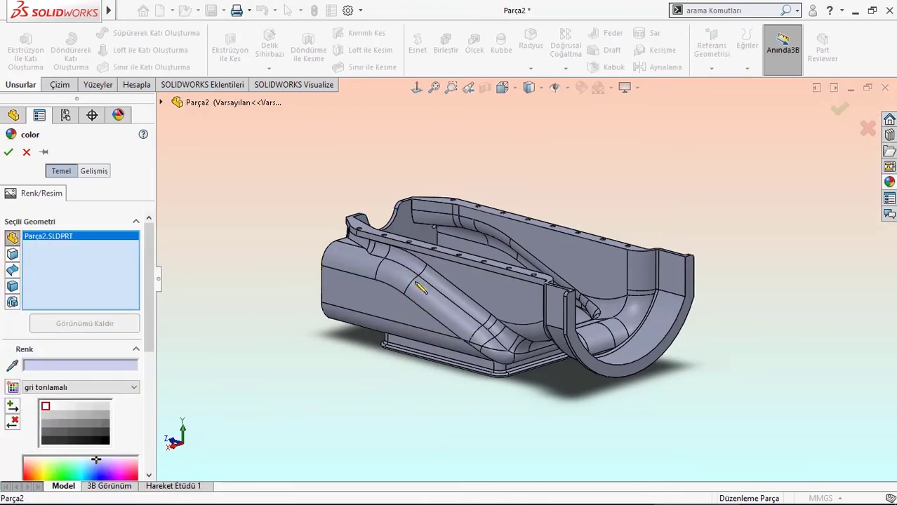
# Apply a custom dark brown colour of red 28, green 18, blue 15.
pyautogui.click(56, 367)
pyautogui.click(407, 330)
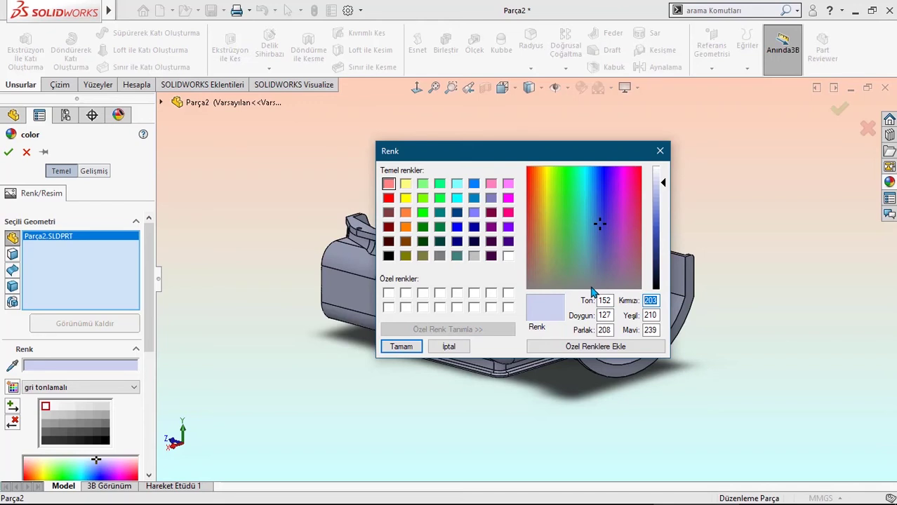
pyautogui.write('28')
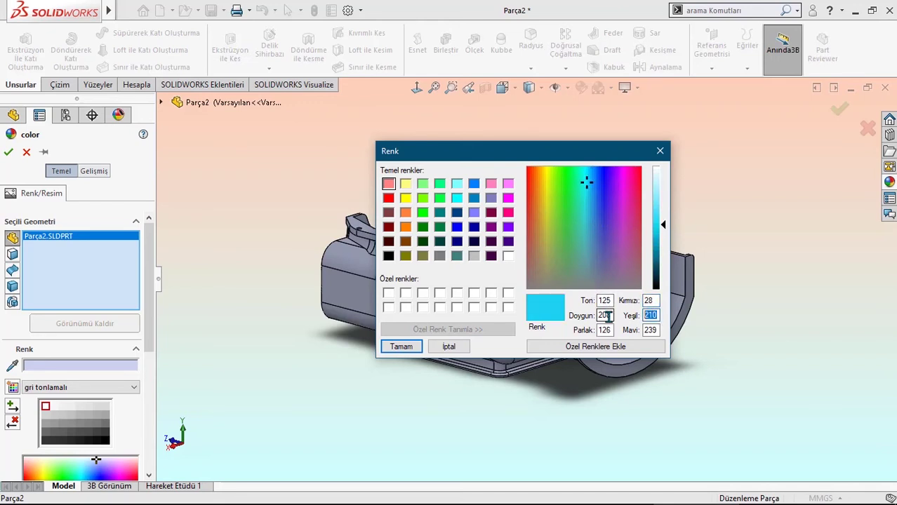
pyautogui.write('18')
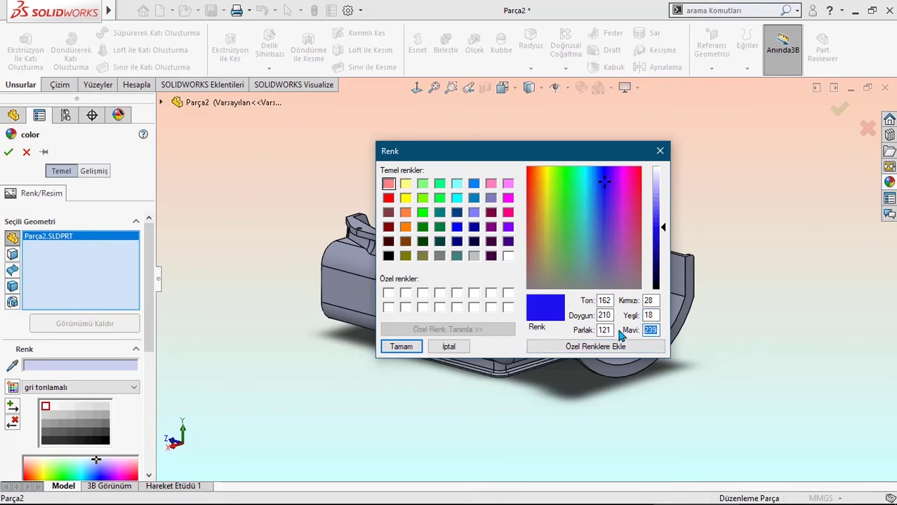
pyautogui.write('15')
pyautogui.write('1')
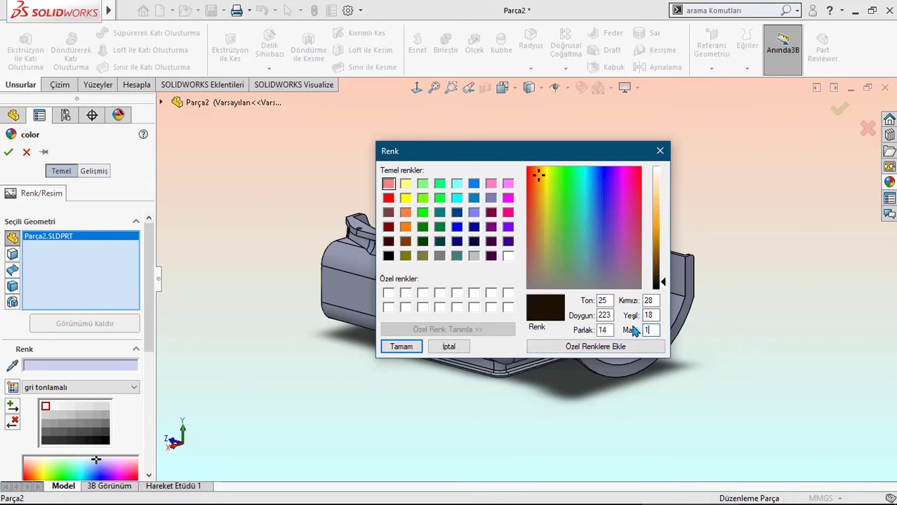
pyautogui.write('5')
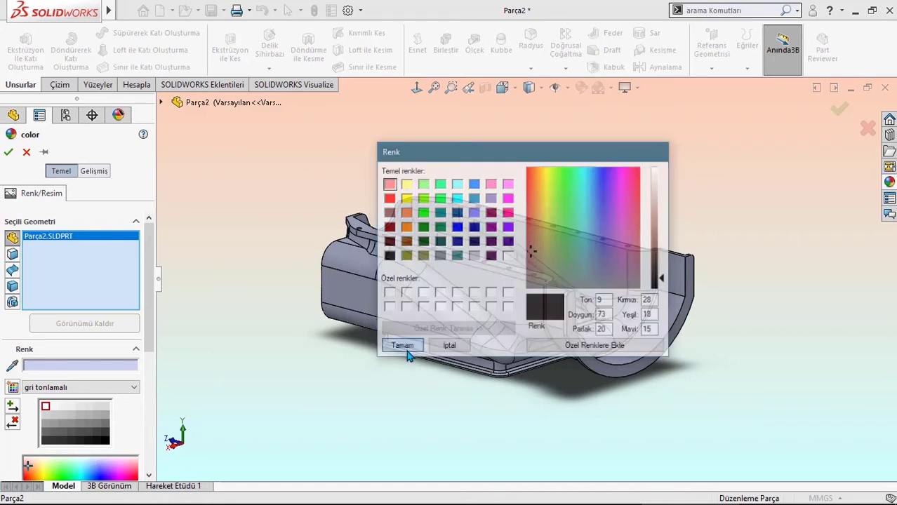
pyautogui.click(400, 346)
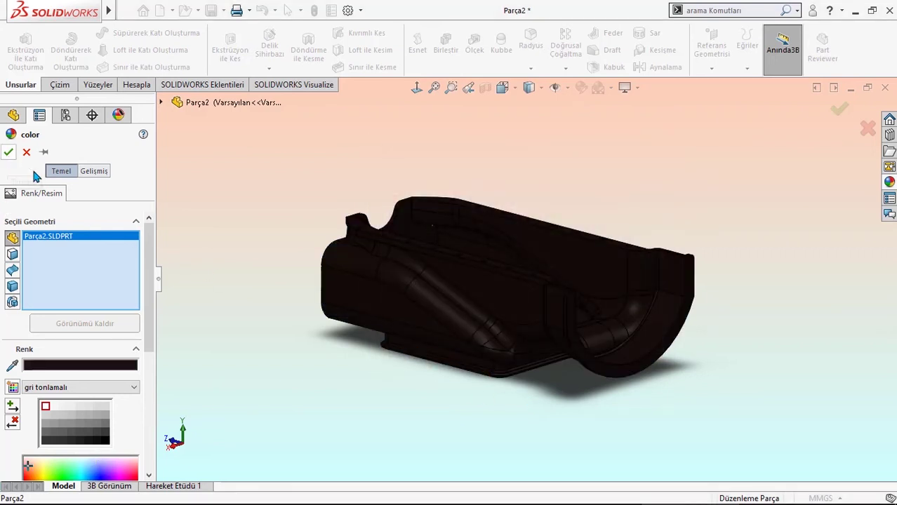
# Apply matte lighting: specular amount 0.10, specular spread 0.0999, reflection 0.020.
pyautogui.click(88, 173)
pyautogui.click(59, 196)
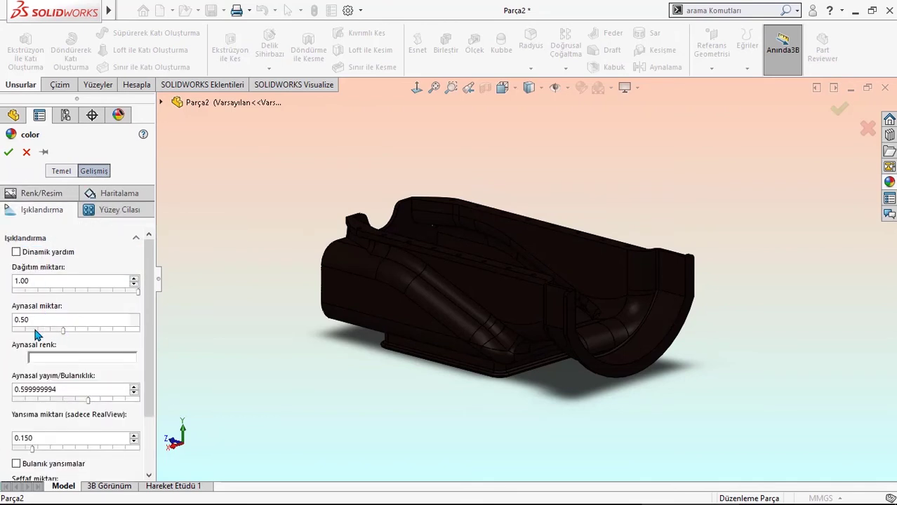
pyautogui.moveTo(77, 331); pyautogui.dragTo(30, 332)
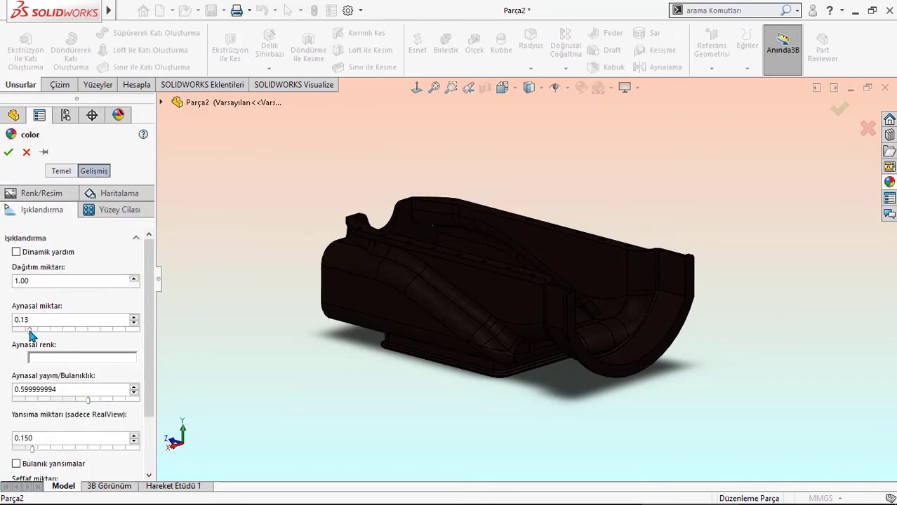
pyautogui.click(27, 403)
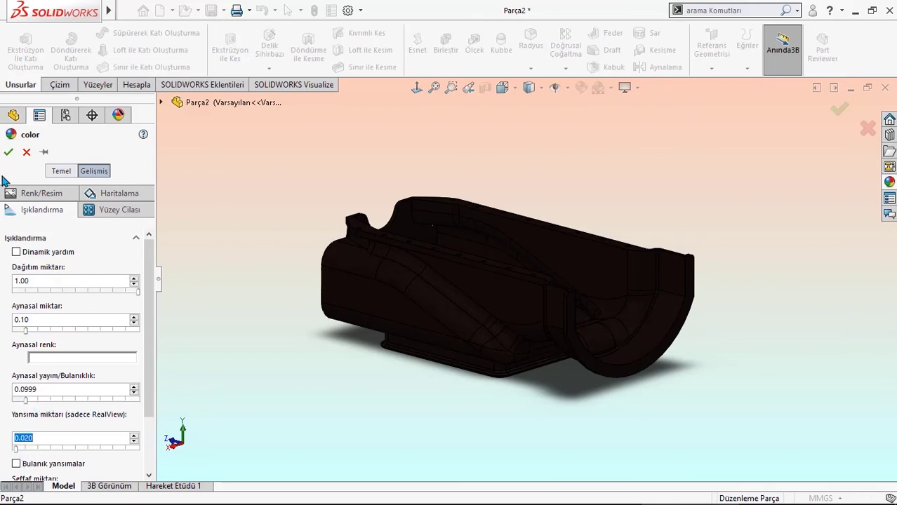
pyautogui.click(8, 152)
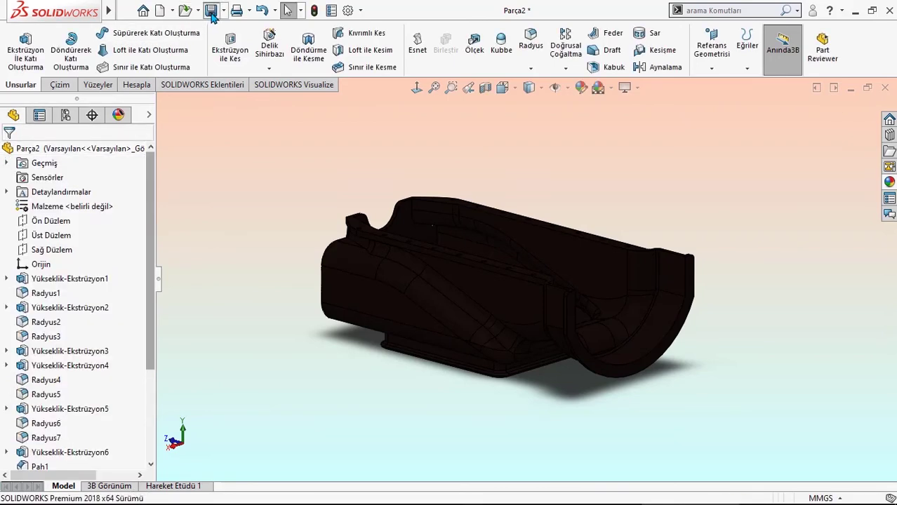
# Start saving the part in the traktör çizimi folder under a new name beginning '80'.
pyautogui.click(211, 12)
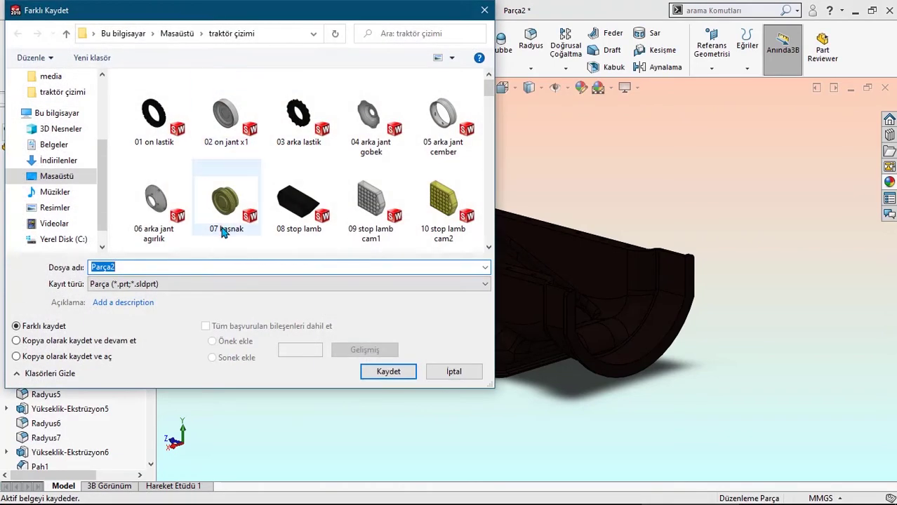
pyautogui.write('80 yag karteri')
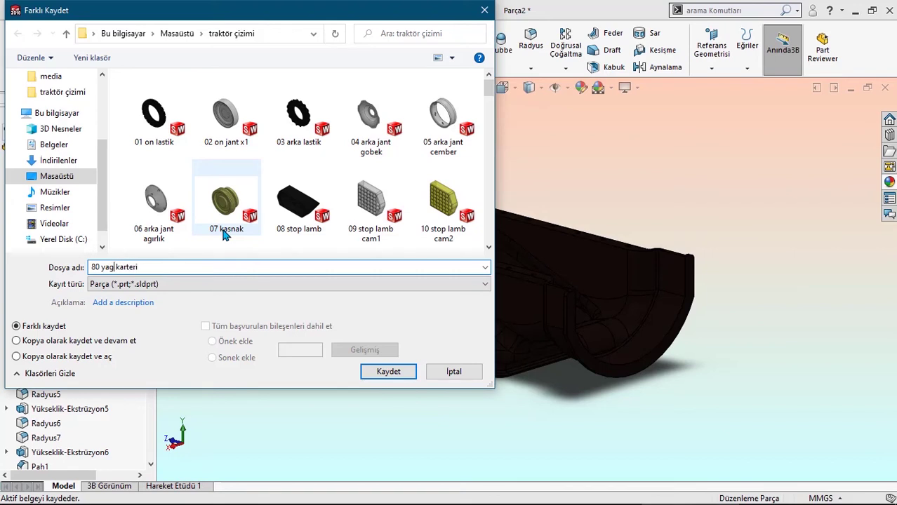
# Save the oil pan part as '80 yag karteri' and close it, leaving the empty new part.
pyautogui.click(405, 373)
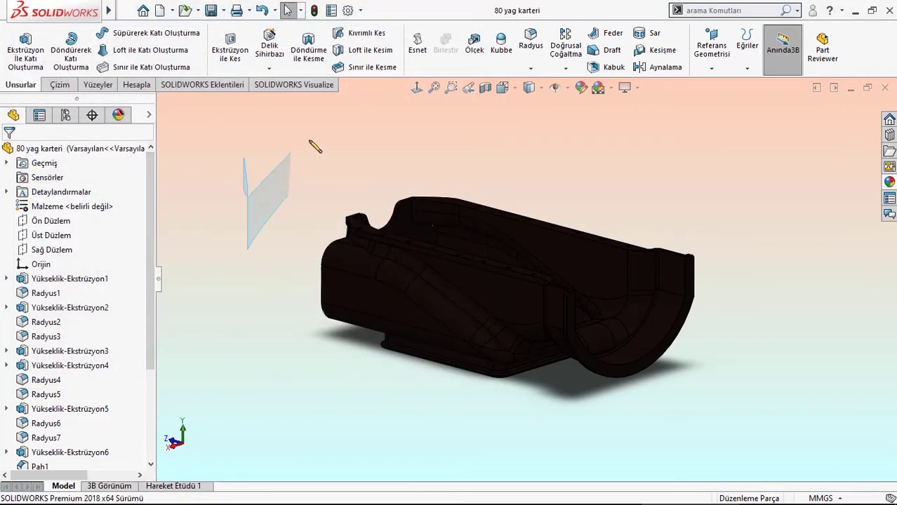
pyautogui.click(885, 87)
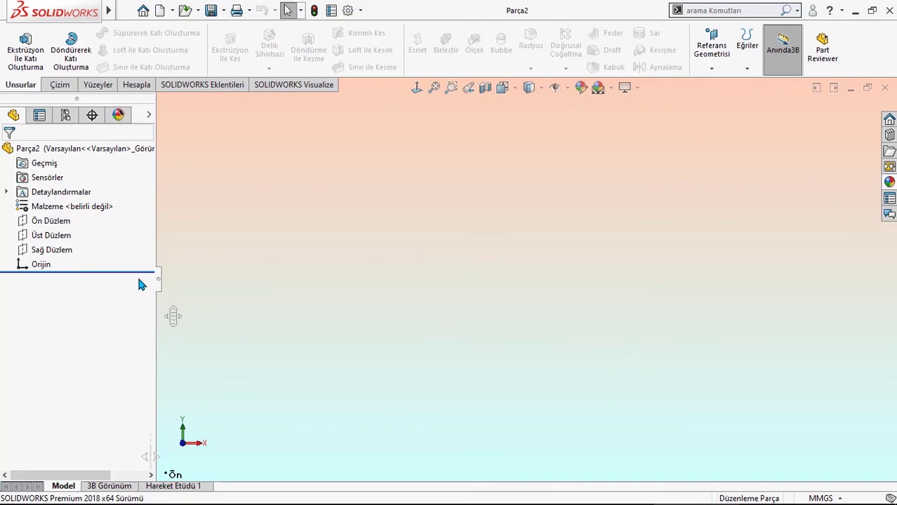
# Start a sketch on the front plane and draw a corner rectangle around the origin.
pyautogui.click(47, 222)
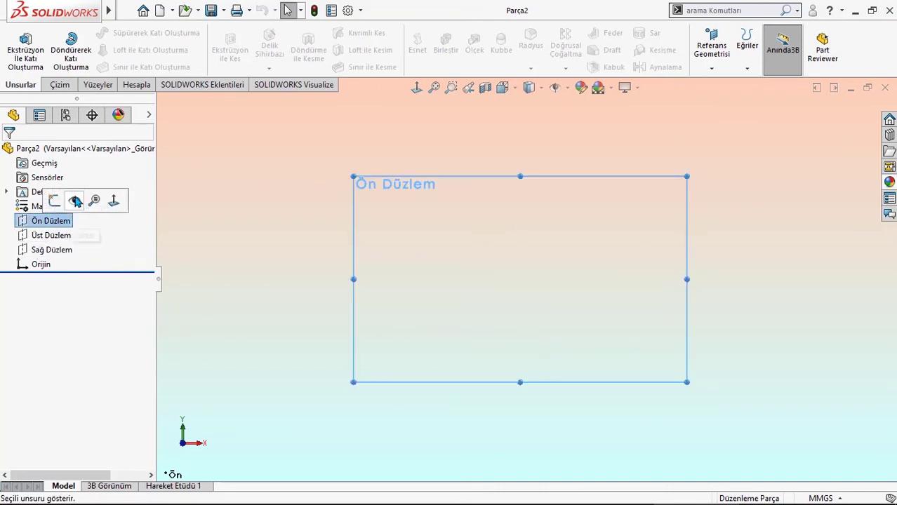
pyautogui.click(55, 200)
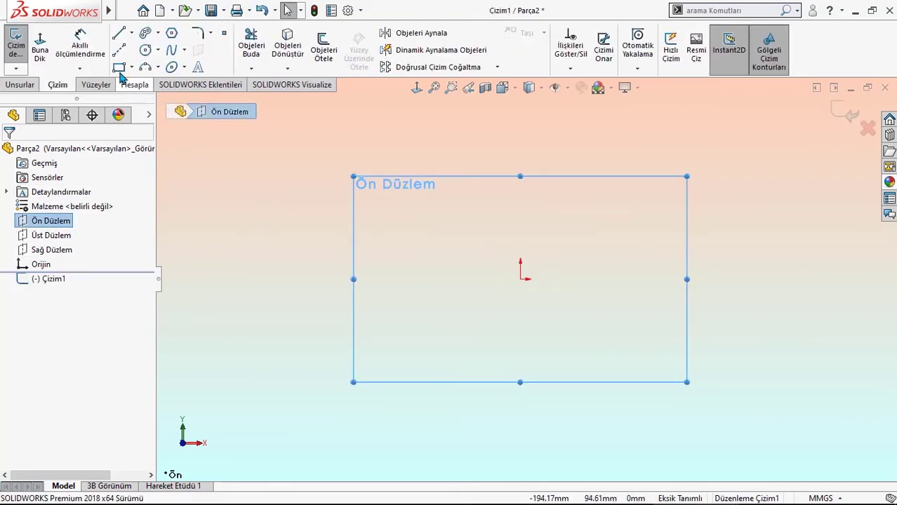
pyautogui.click(119, 49)
pyautogui.click(118, 67)
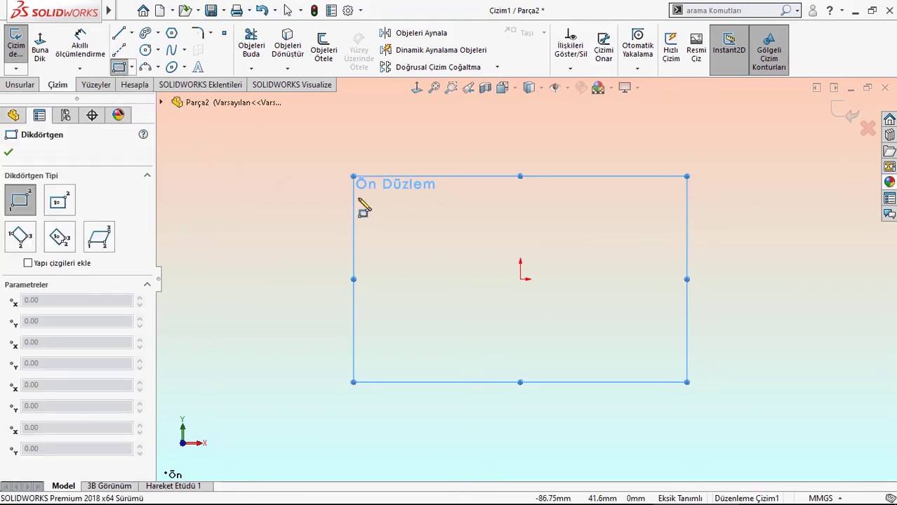
pyautogui.moveTo(362, 194); pyautogui.dragTo(652, 349)
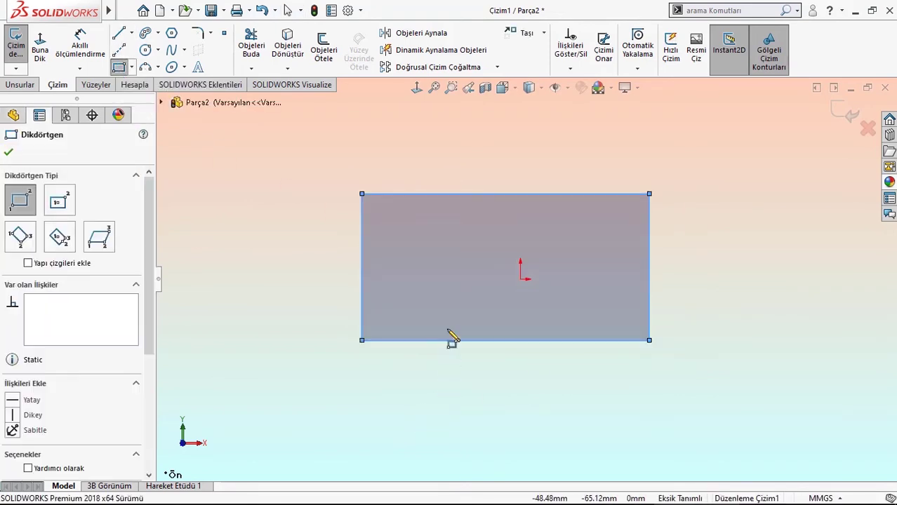
pyautogui.moveTo(451, 340); pyautogui.dragTo(456, 280, button='right')
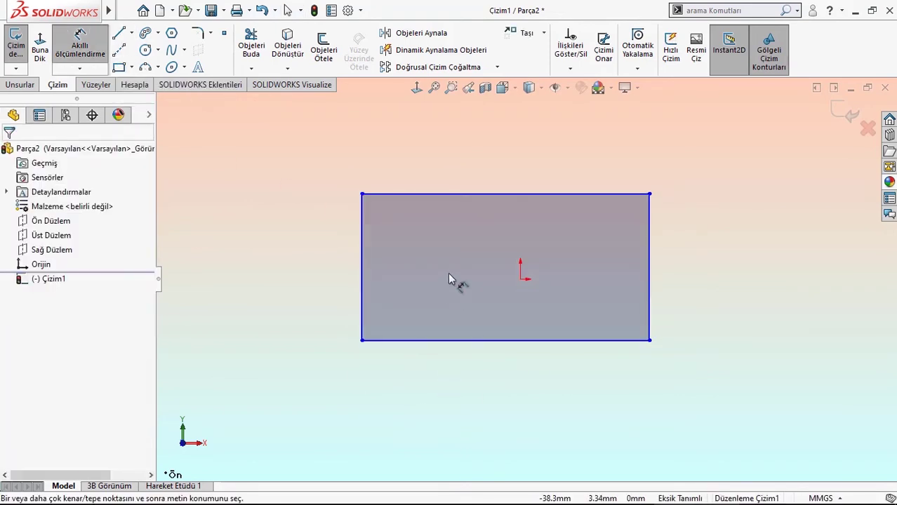
# Dimension the rectangle 440 wide, with 220 from the origin to the right edge.
pyautogui.click(523, 341)
pyautogui.click(508, 397)
pyautogui.write('440')
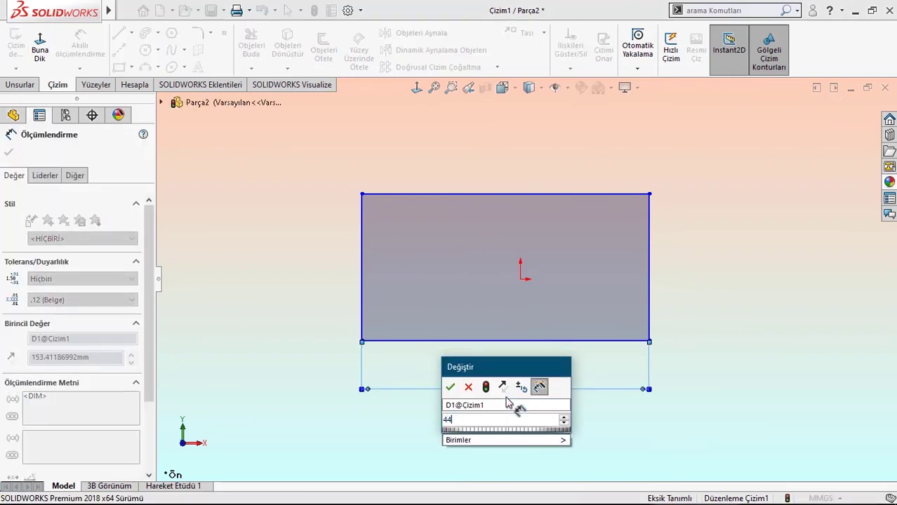
pyautogui.press('Return')
pyautogui.click(277, 325)
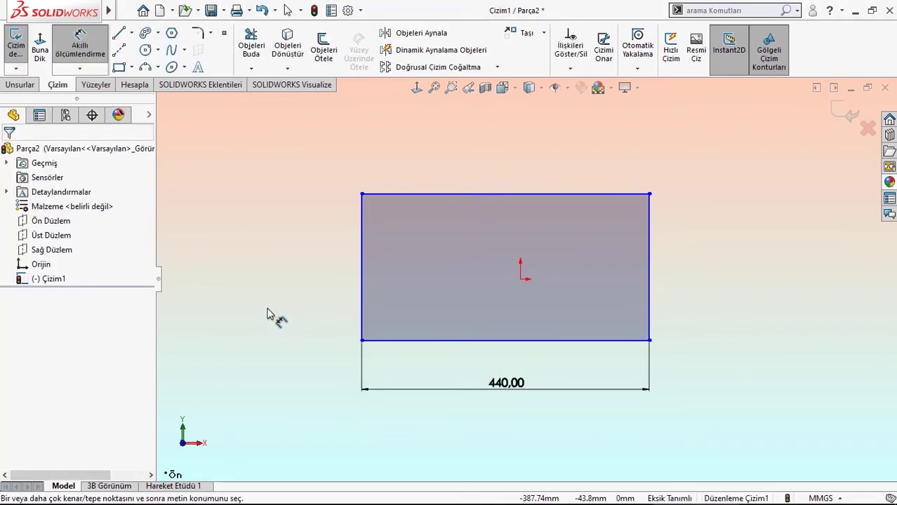
pyautogui.click(648, 280)
pyautogui.click(520, 279)
pyautogui.click(570, 301)
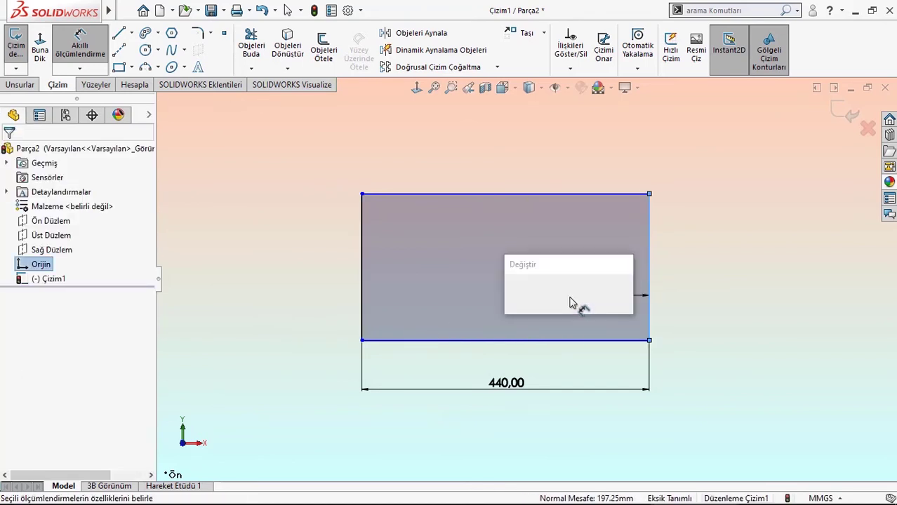
pyautogui.write('220')
pyautogui.press('Return')
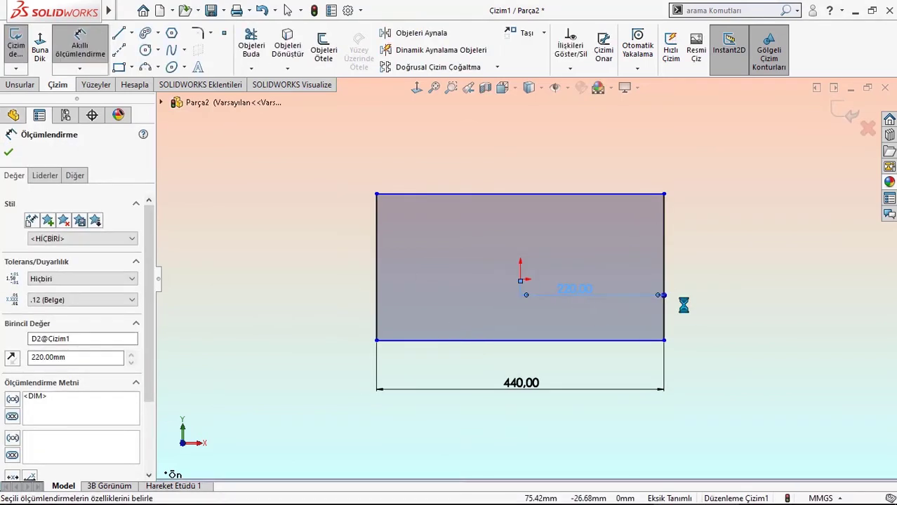
pyautogui.click(687, 313)
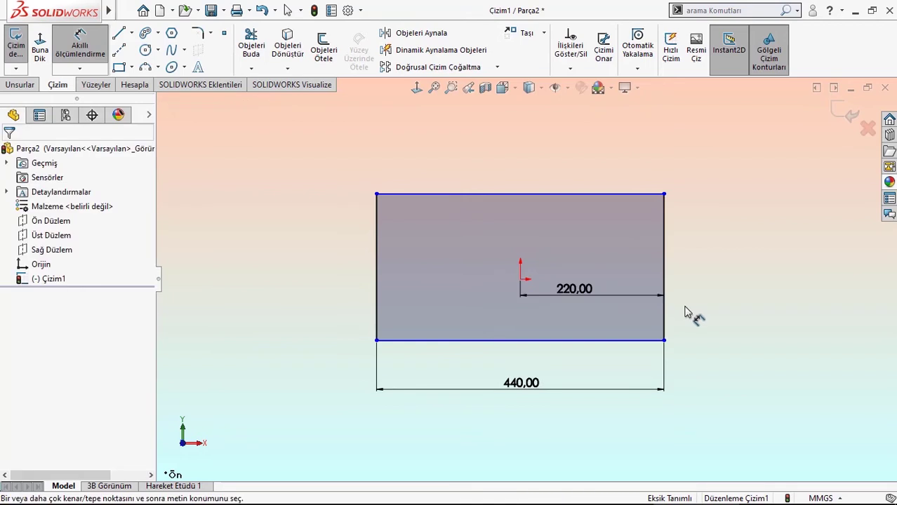
# Dimension the rectangle 200 tall, with 100 from the origin to the bottom edge.
pyautogui.click(547, 341)
pyautogui.click(496, 195)
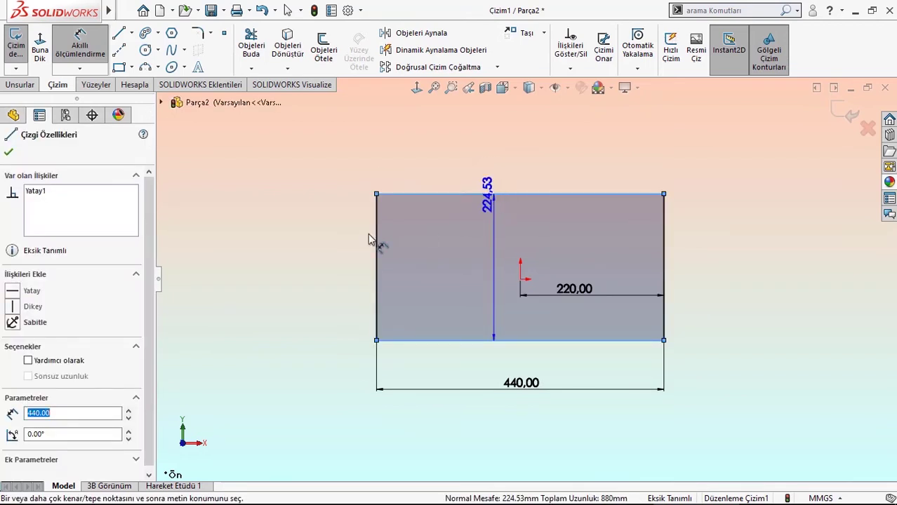
pyautogui.click(320, 257)
pyautogui.write('200')
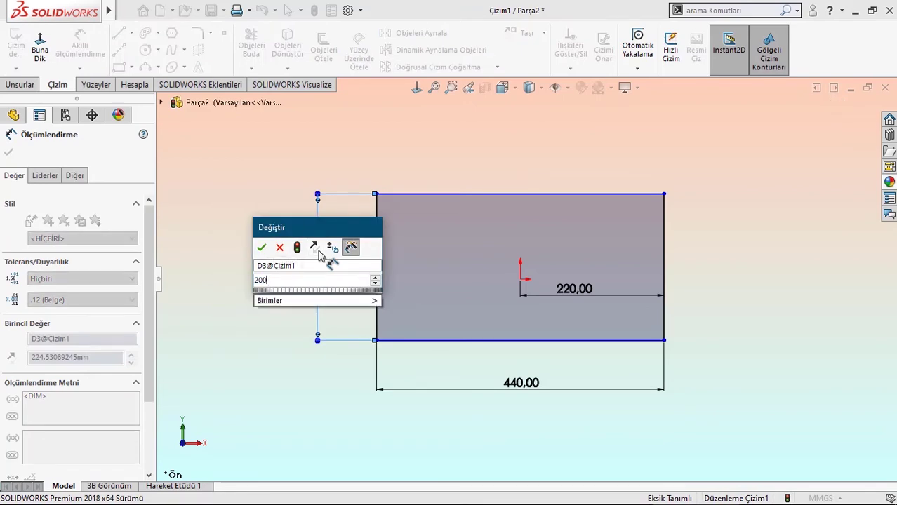
pyautogui.press('Return')
pyautogui.click(257, 275)
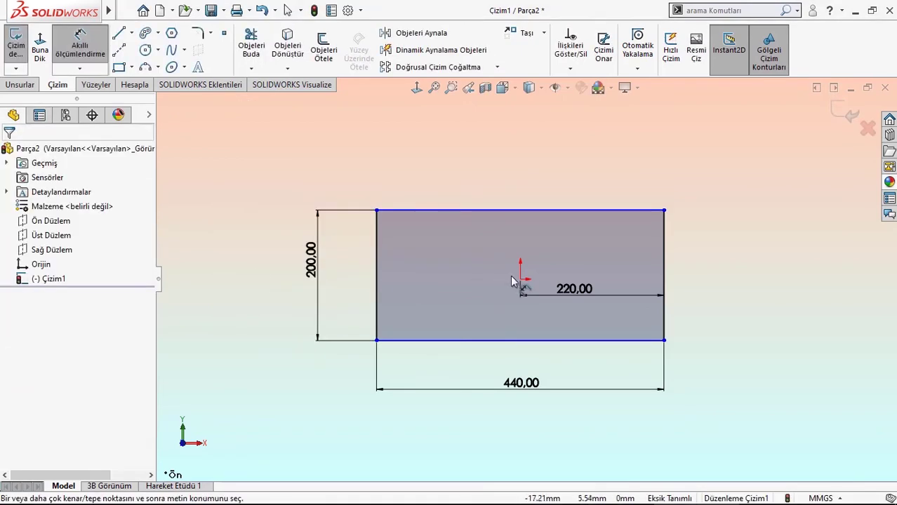
pyautogui.click(520, 282)
pyautogui.click(476, 341)
pyautogui.click(476, 317)
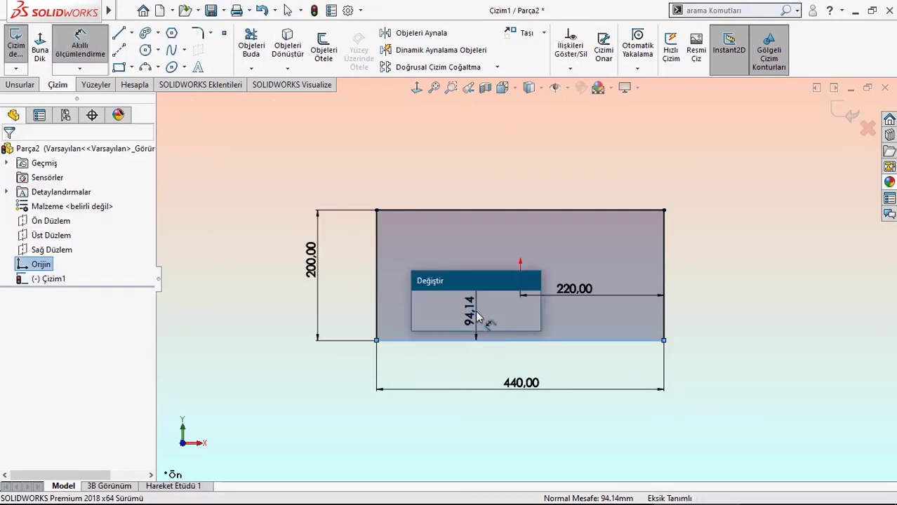
pyautogui.write('100')
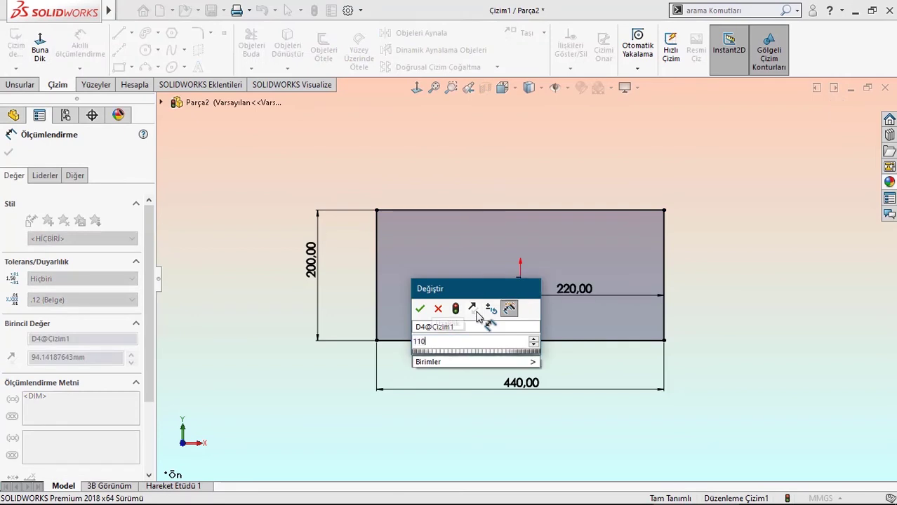
pyautogui.press('Return')
pyautogui.click(234, 184)
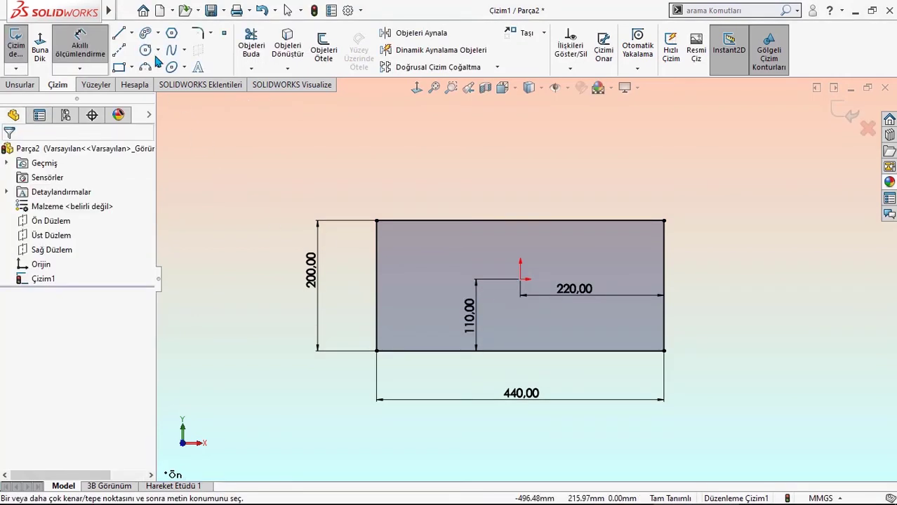
pyautogui.click(198, 33)
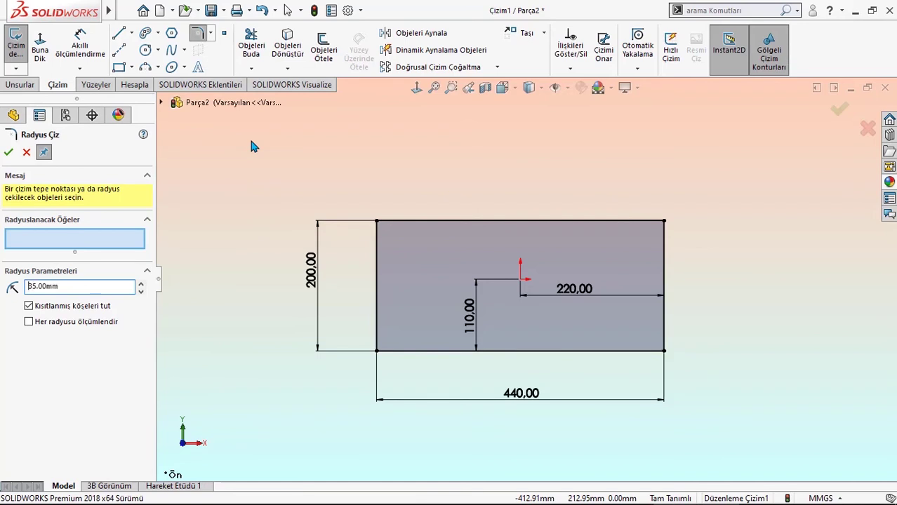
# Round the rectangle's top-left and top-right corners with R35 sketch fillets.
pyautogui.click(377, 221)
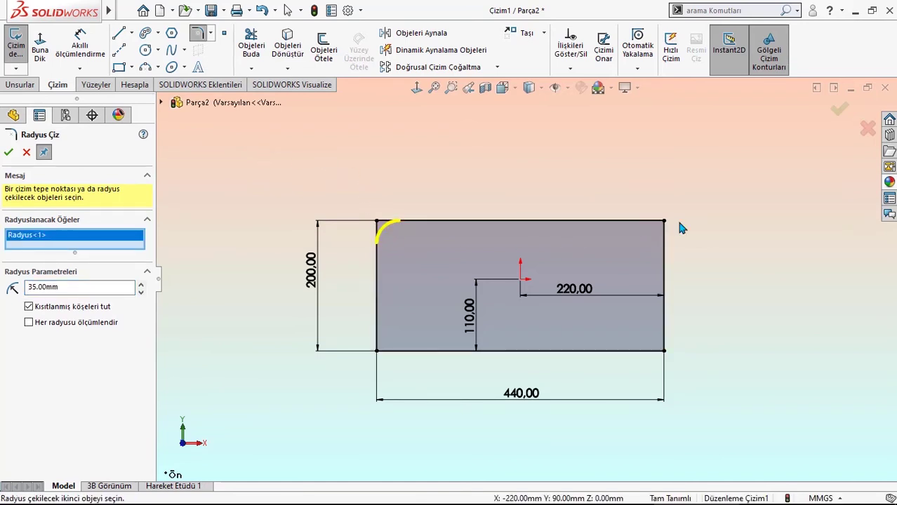
pyautogui.click(664, 236)
pyautogui.click(622, 221)
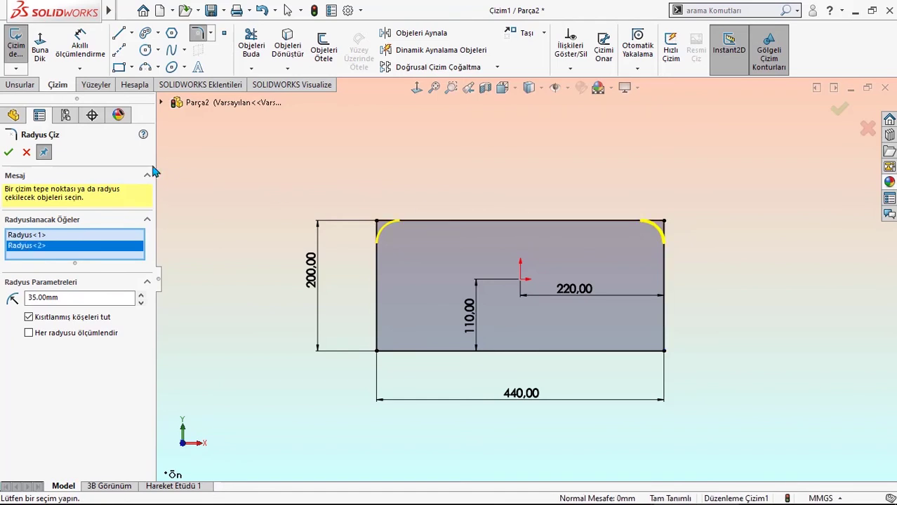
pyautogui.click(11, 153)
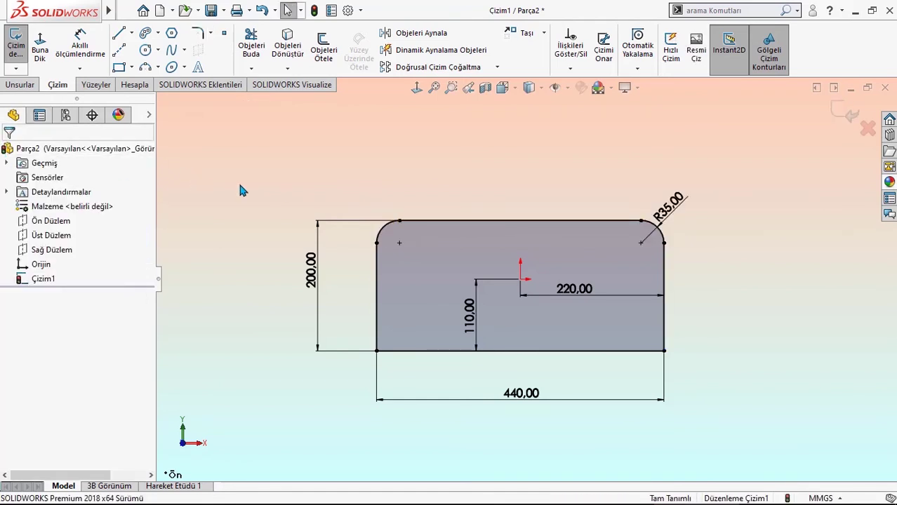
# Extrude the sketch mid-plane 100 mm into a solid block.
pyautogui.click(25, 86)
pyautogui.click(42, 57)
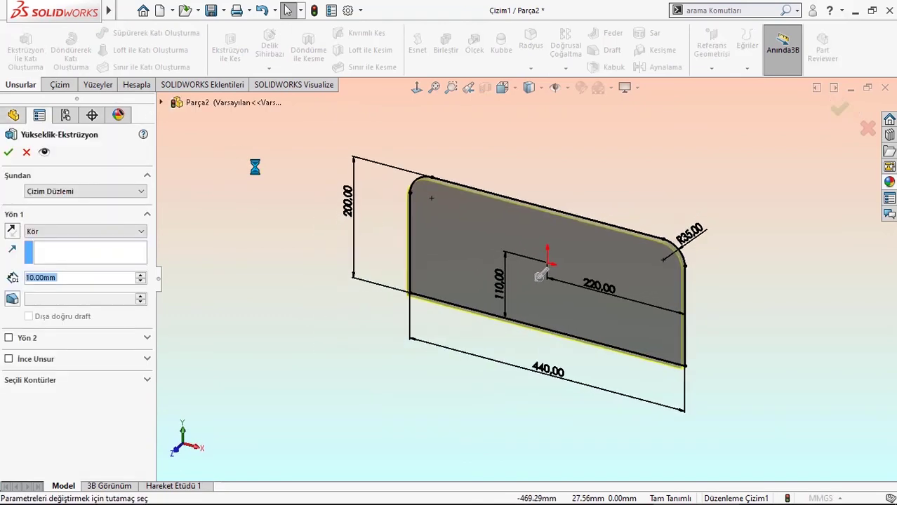
pyautogui.click(98, 226)
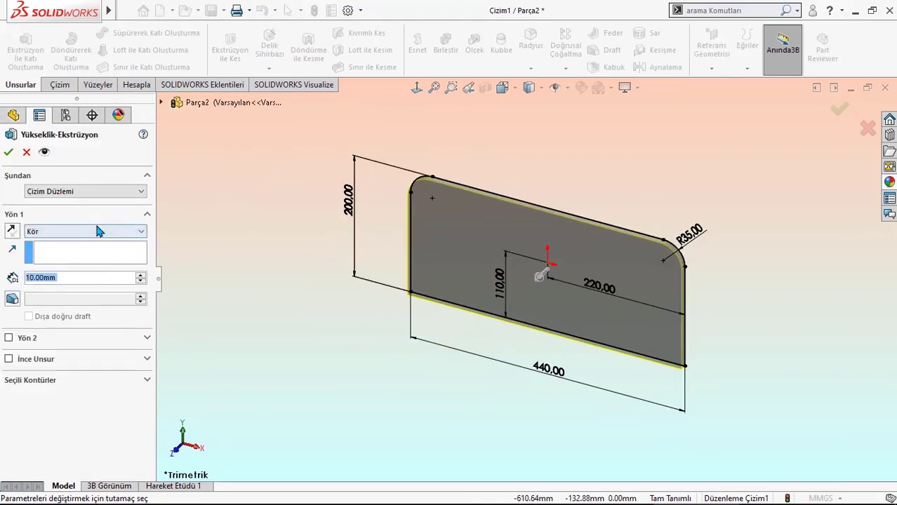
pyautogui.click(77, 286)
pyautogui.write('100')
pyautogui.press('Return')
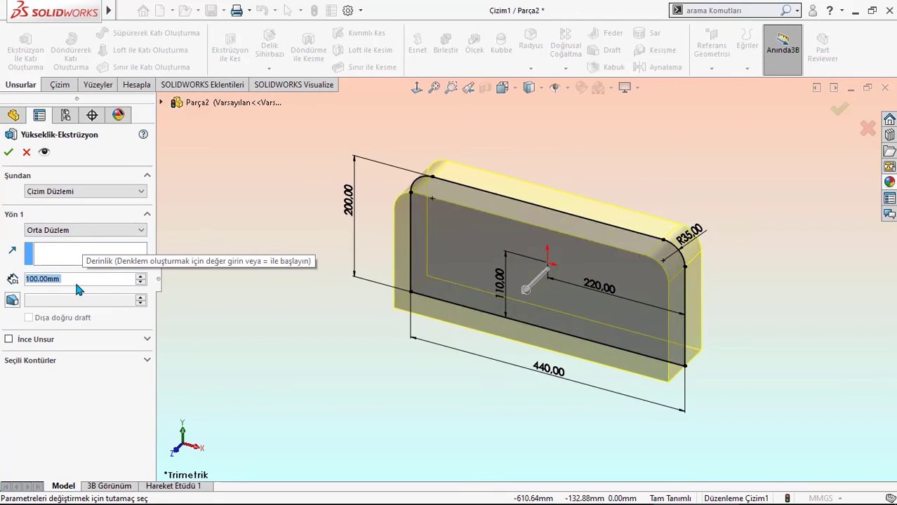
pyautogui.click(8, 151)
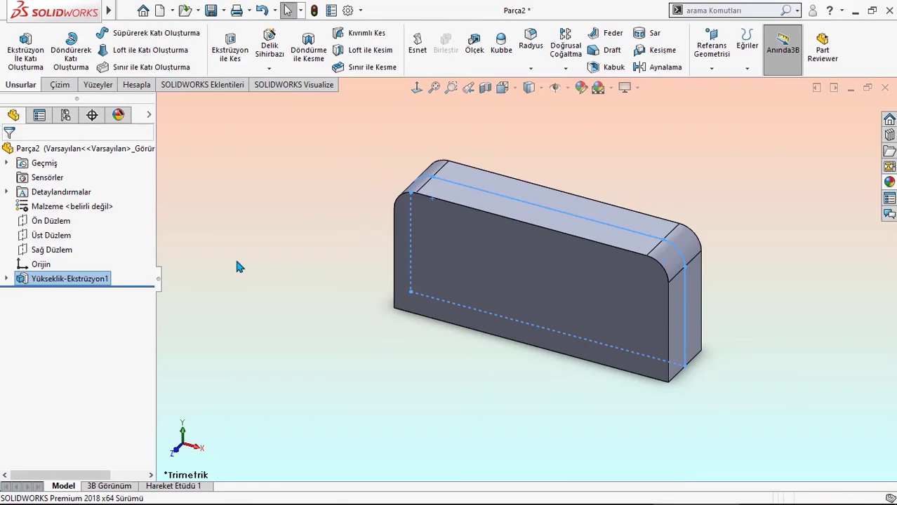
# Start a new sketch on the block's large side face, viewed straight on.
pyautogui.moveTo(281, 251); pyautogui.dragTo(559, 274, button='middle')
pyautogui.click(555, 273)
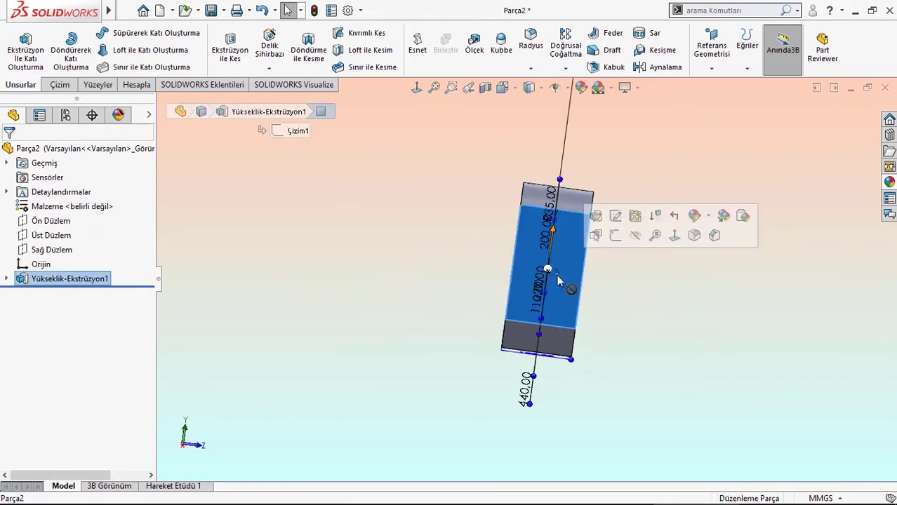
pyautogui.click(616, 237)
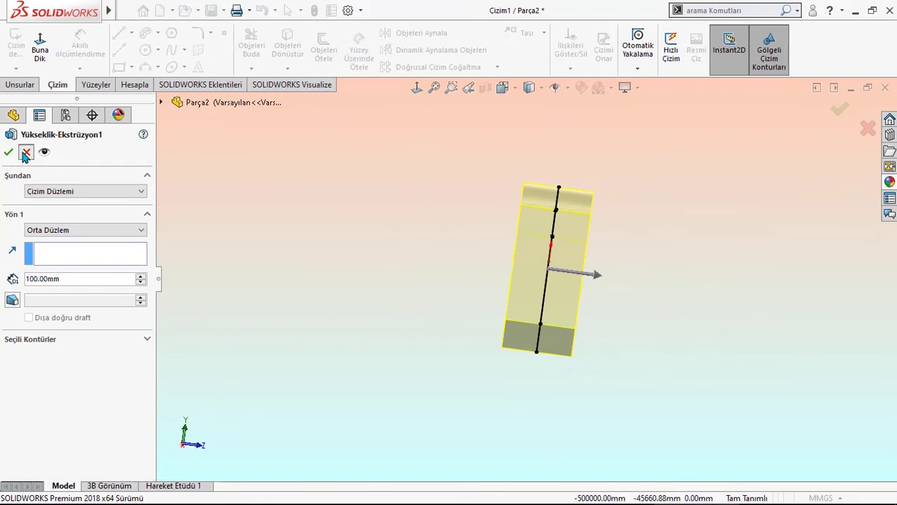
pyautogui.press('Return')
pyautogui.click(535, 256)
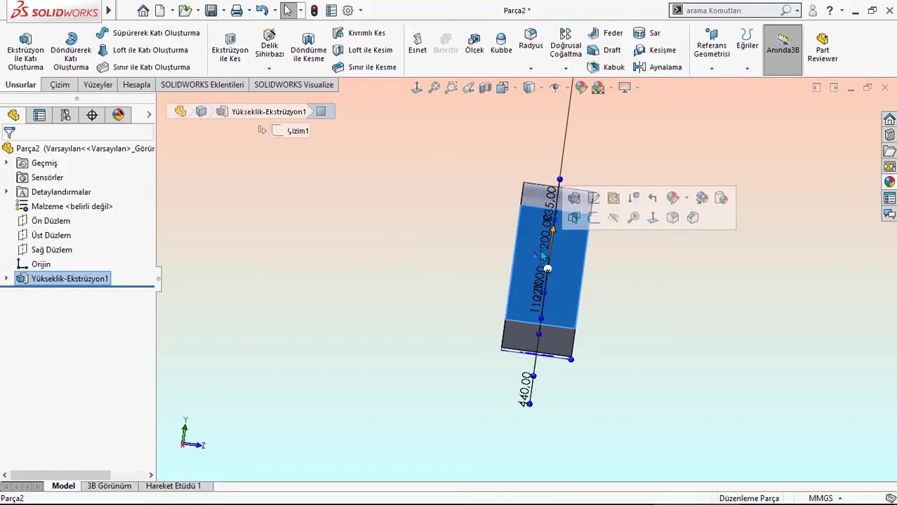
pyautogui.click(593, 218)
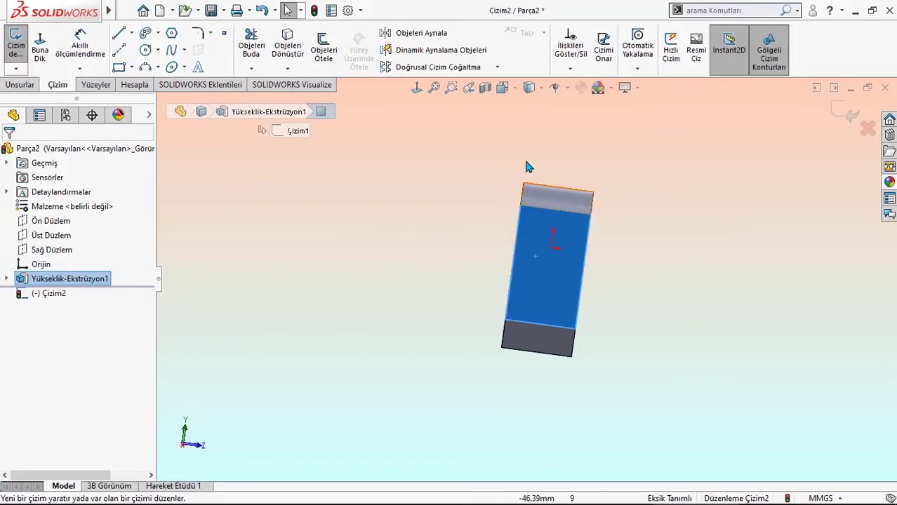
pyautogui.click(416, 88)
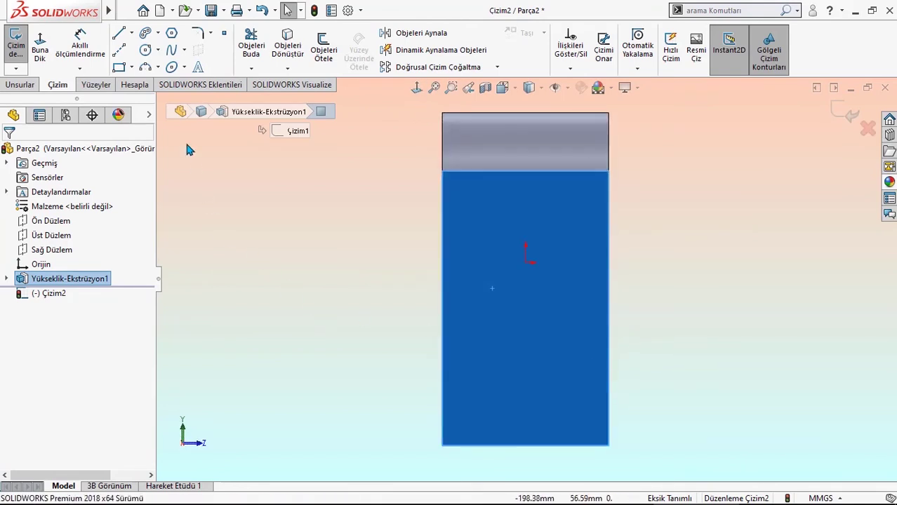
# Draw a rectangle and vertical line in the lower right, trimming them into a stepped profile.
pyautogui.click(124, 70)
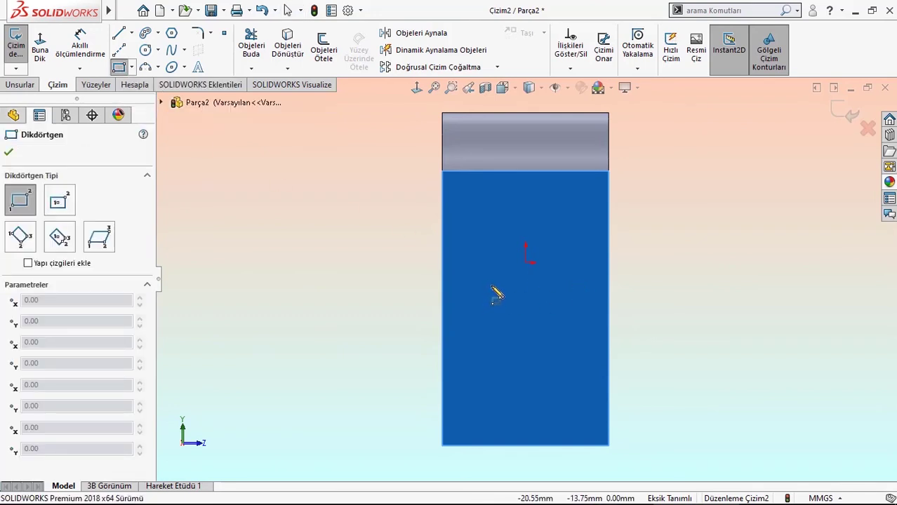
pyautogui.moveTo(491, 285); pyautogui.dragTo(609, 384)
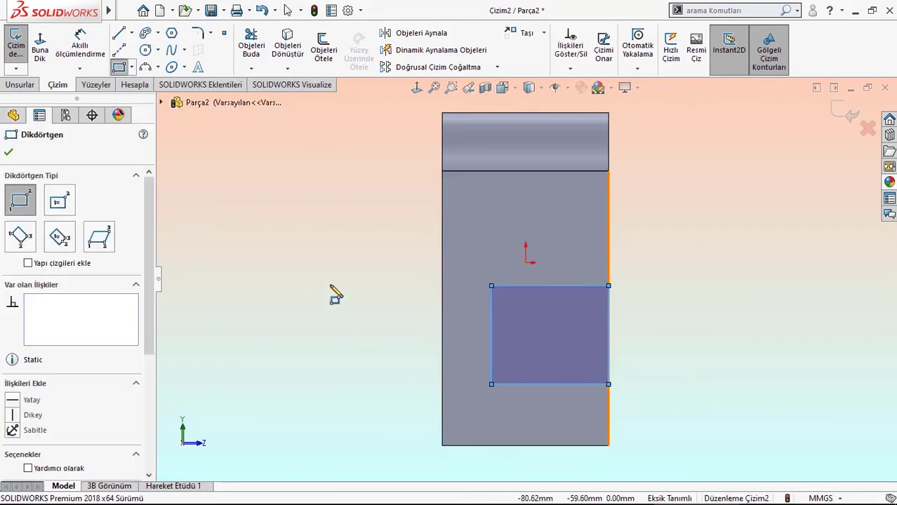
pyautogui.click(119, 33)
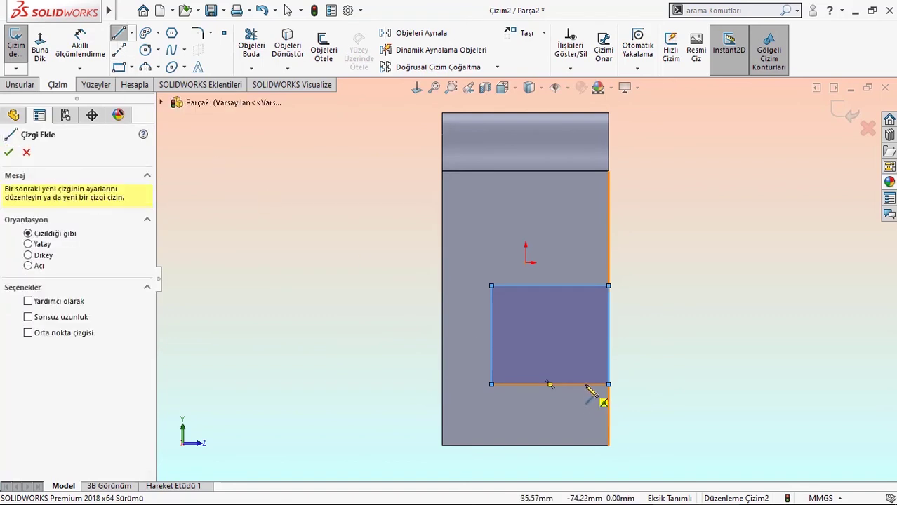
pyautogui.click(592, 385)
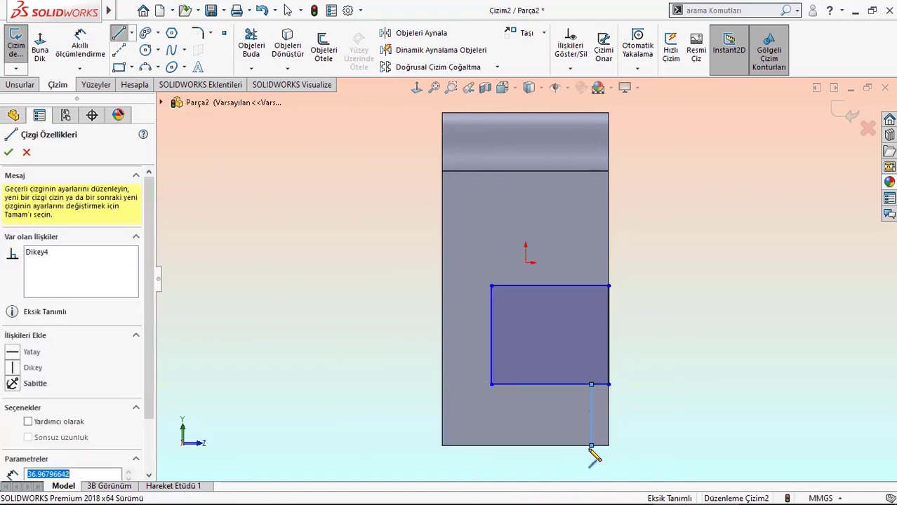
pyautogui.click(591, 445)
pyautogui.rightClick(644, 420)
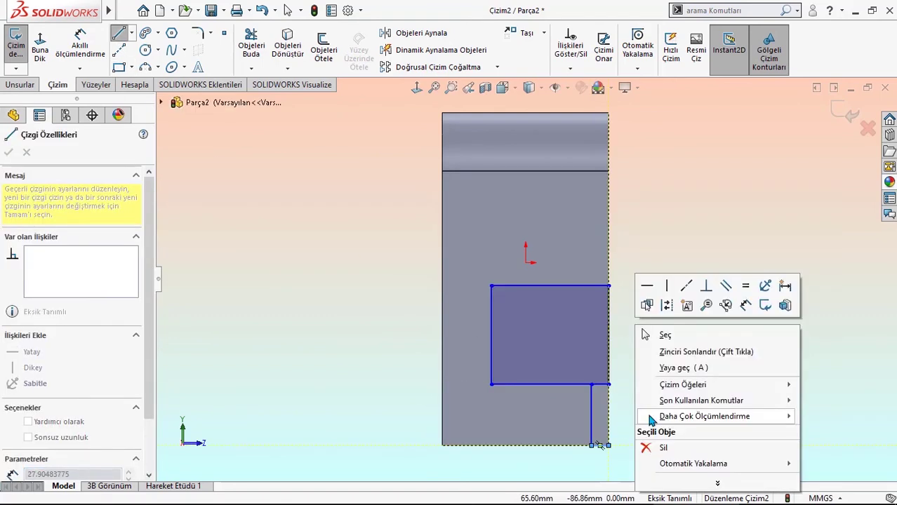
pyautogui.click(647, 353)
pyautogui.press('Escape')
pyautogui.click(252, 46)
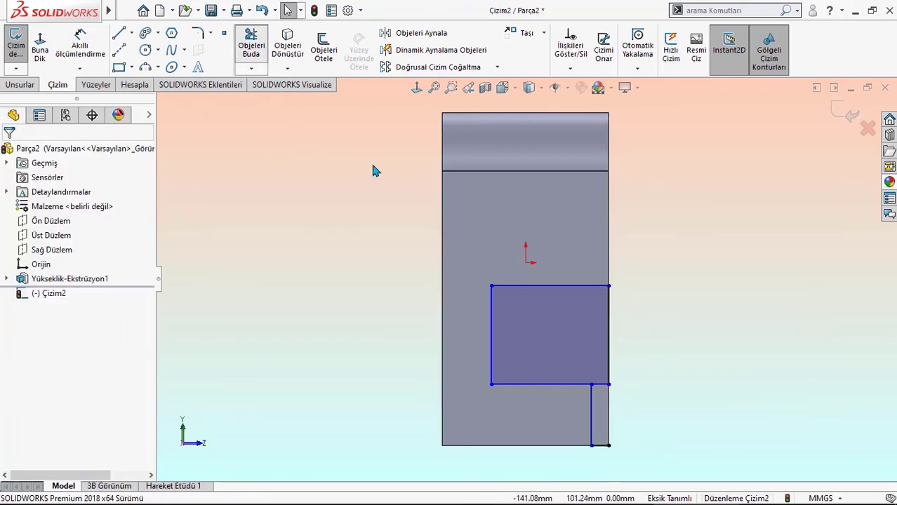
pyautogui.moveTo(598, 365); pyautogui.dragTo(607, 402)
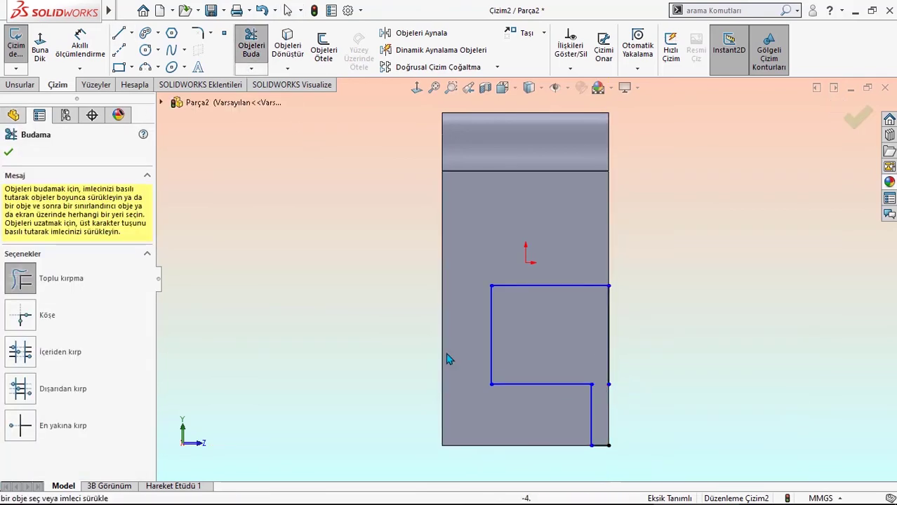
pyautogui.click(9, 152)
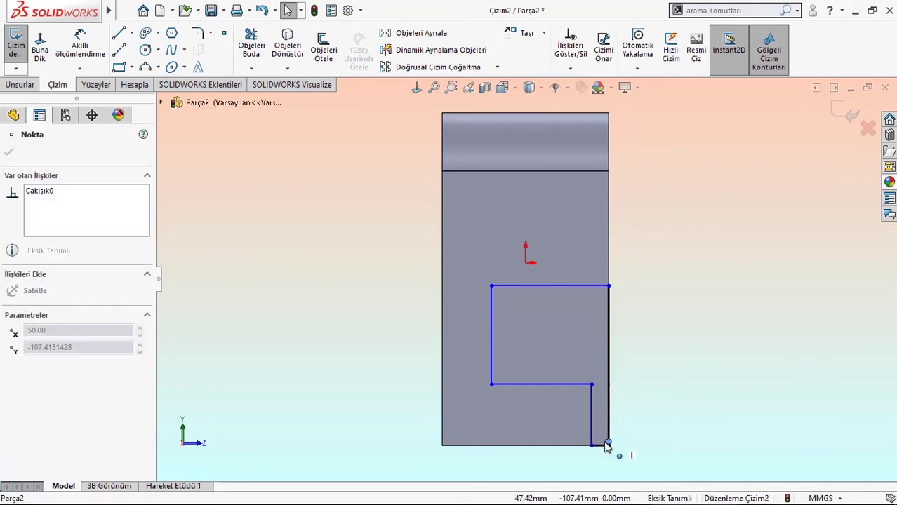
# Dimension the profile 90 wide and the step line 10 from the block's right edge.
pyautogui.click(80, 43)
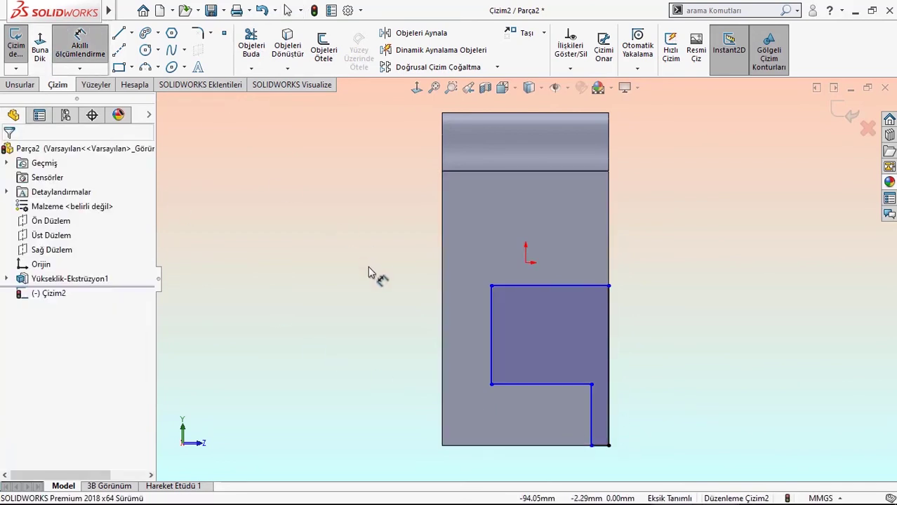
pyautogui.click(493, 315)
pyautogui.click(609, 318)
pyautogui.click(545, 223)
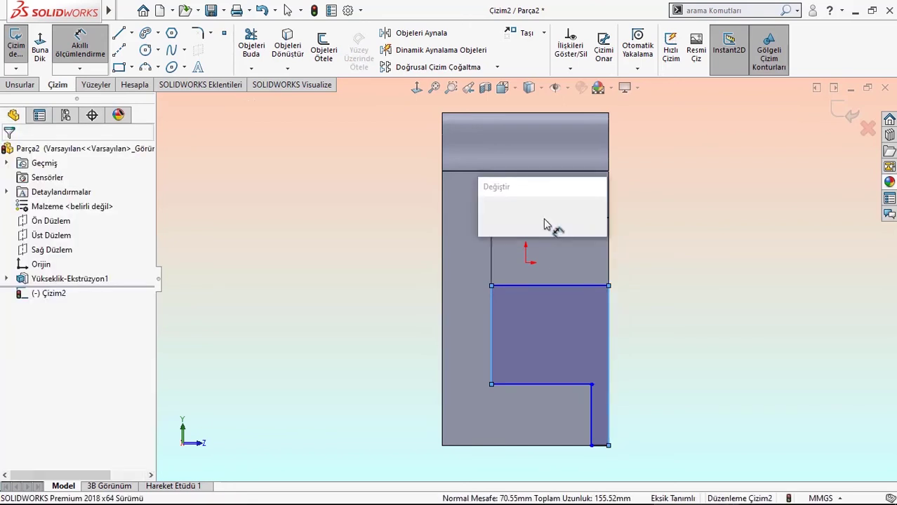
pyautogui.write('90')
pyautogui.press('Return')
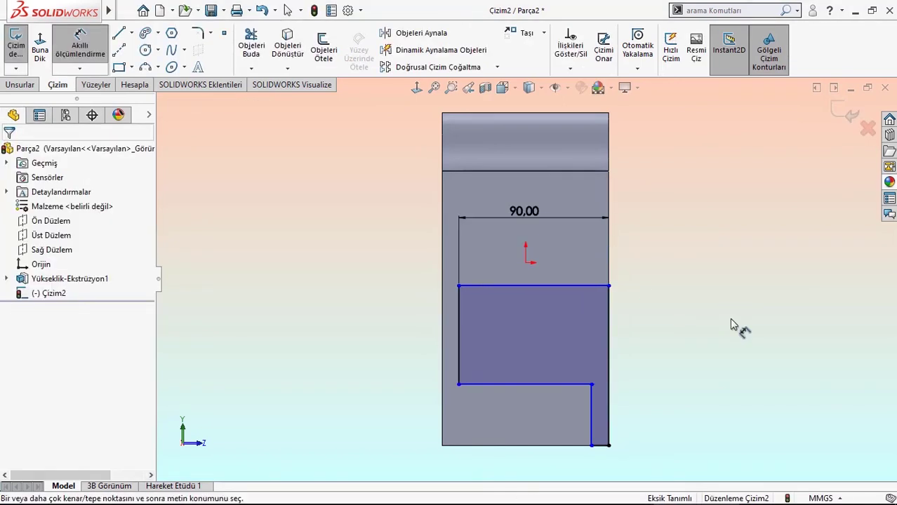
pyautogui.click(590, 420)
pyautogui.click(608, 418)
pyautogui.click(595, 245)
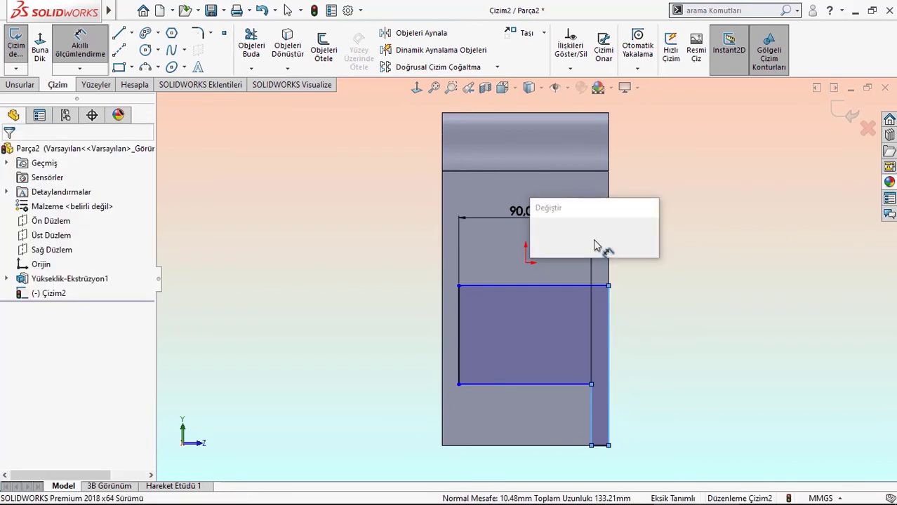
pyautogui.write('10')
pyautogui.press('Return')
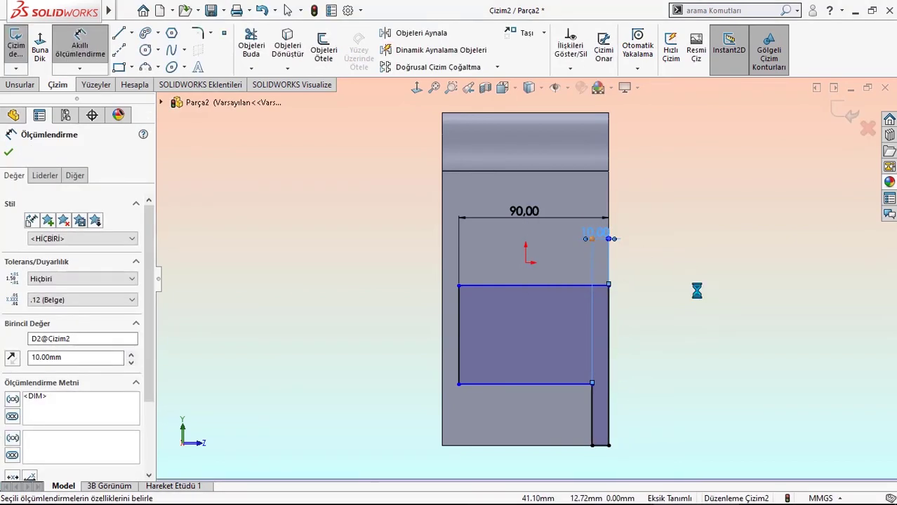
pyautogui.click(691, 291)
# Dimension the step height 30 and the profile height 100.
pyautogui.click(489, 391)
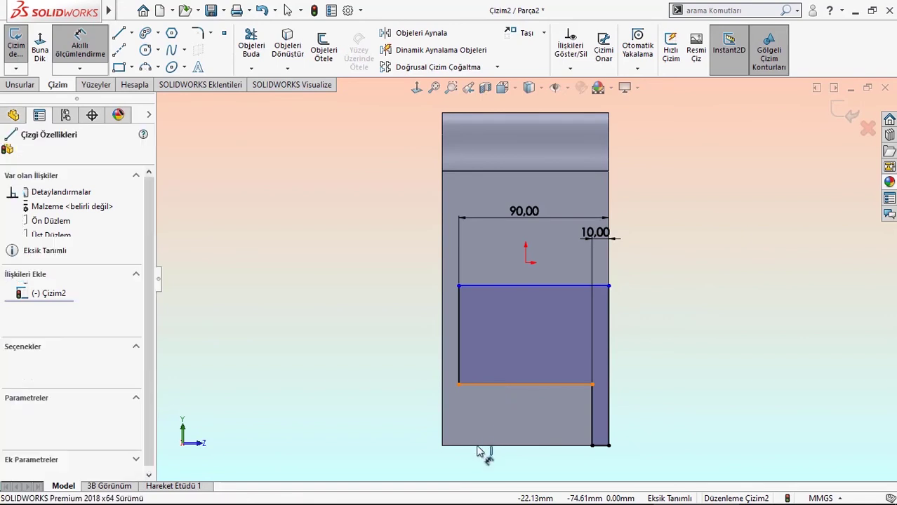
pyautogui.click(479, 445)
pyautogui.click(315, 430)
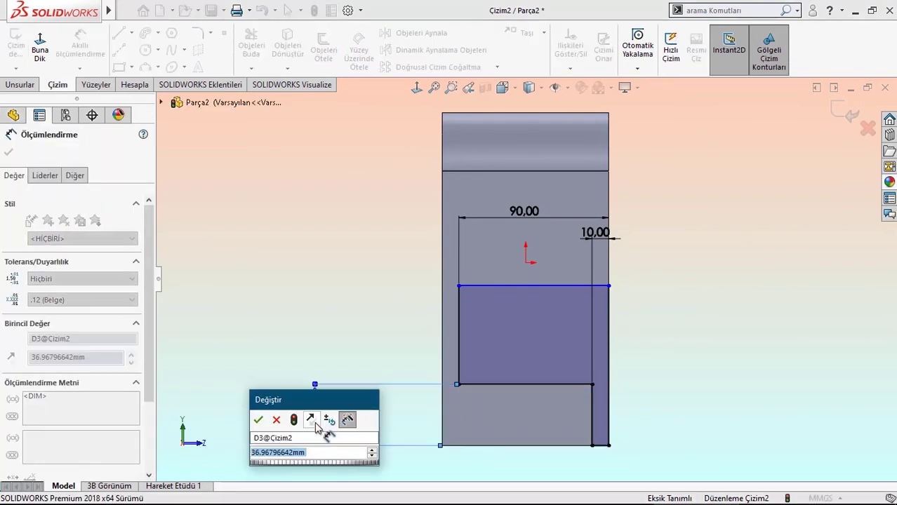
pyautogui.write('30')
pyautogui.press('Return')
pyautogui.press('Escape')
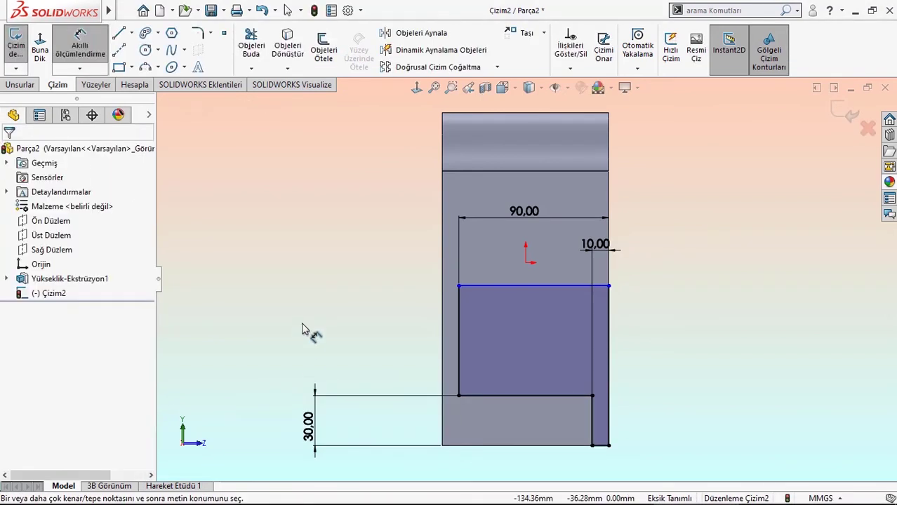
pyautogui.click(609, 321)
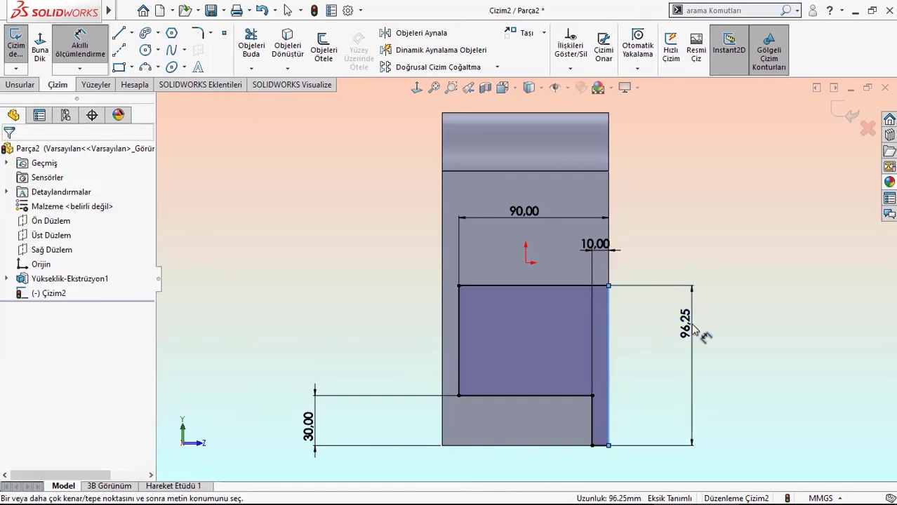
pyautogui.click(691, 330)
pyautogui.write('100')
pyautogui.press('Return')
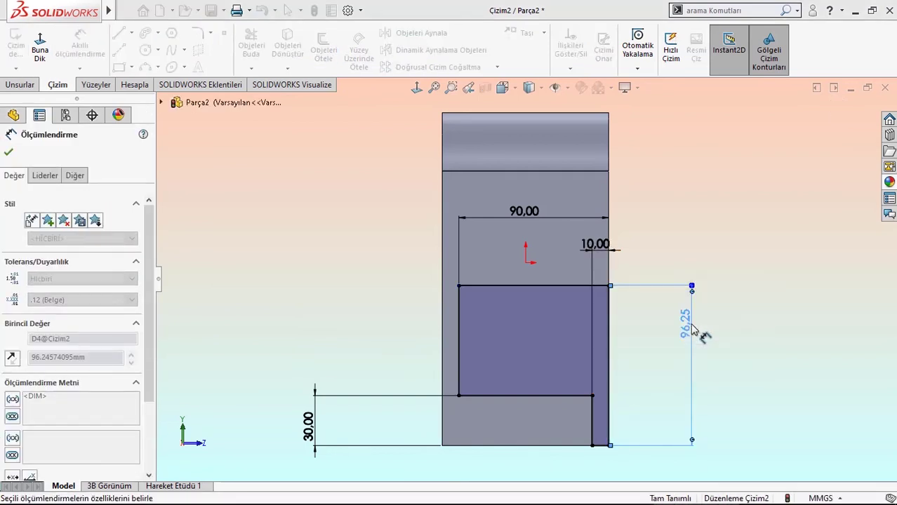
pyautogui.press('Escape')
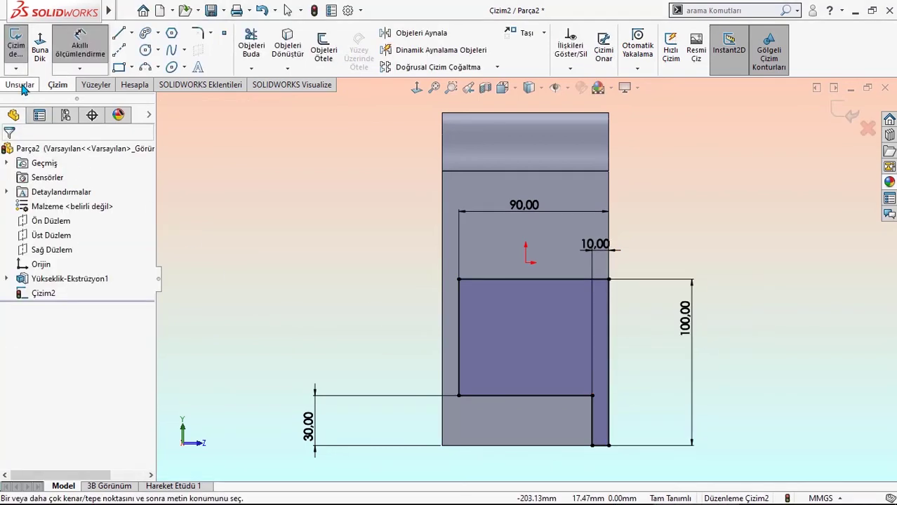
pyautogui.click(21, 85)
# Cut the stepped notch profile into the block with a 20 mm blind extruded cut.
pyautogui.click(220, 67)
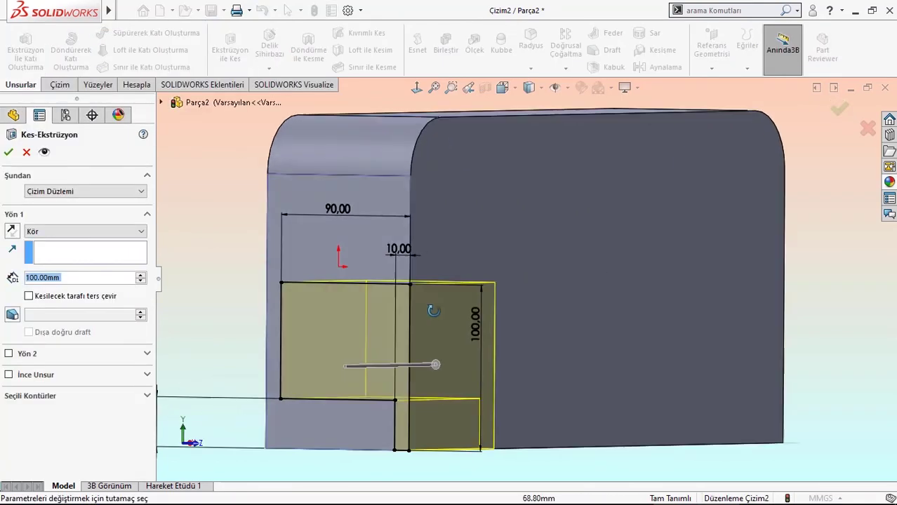
pyautogui.doubleClick(102, 277)
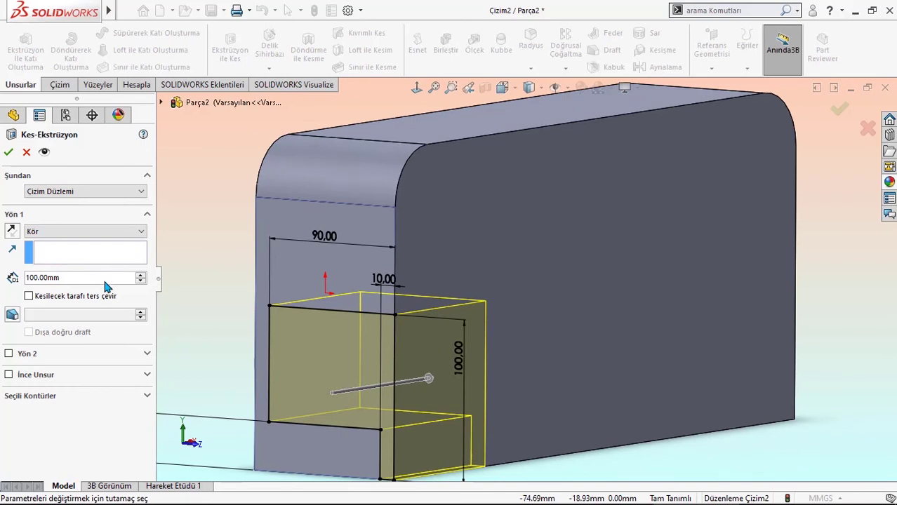
pyautogui.write('10')
pyautogui.press('Return')
pyautogui.write('20')
pyautogui.press('Return')
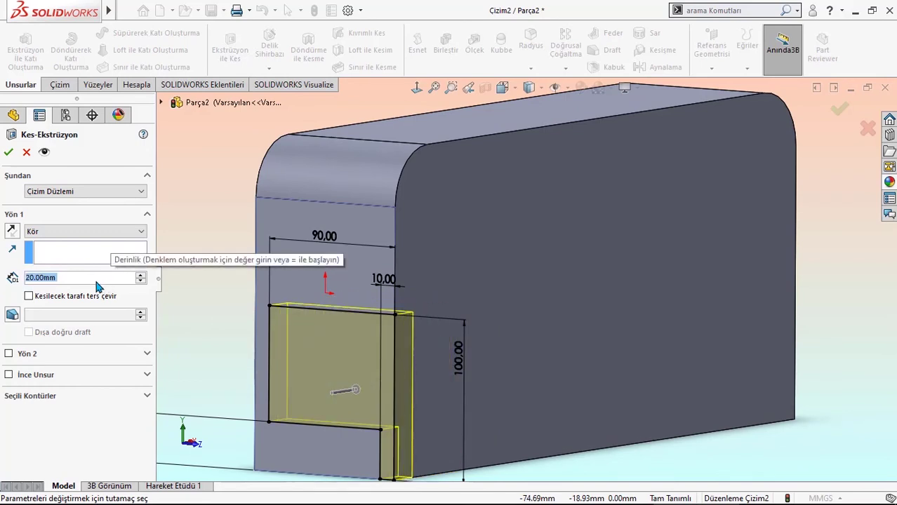
pyautogui.click(7, 152)
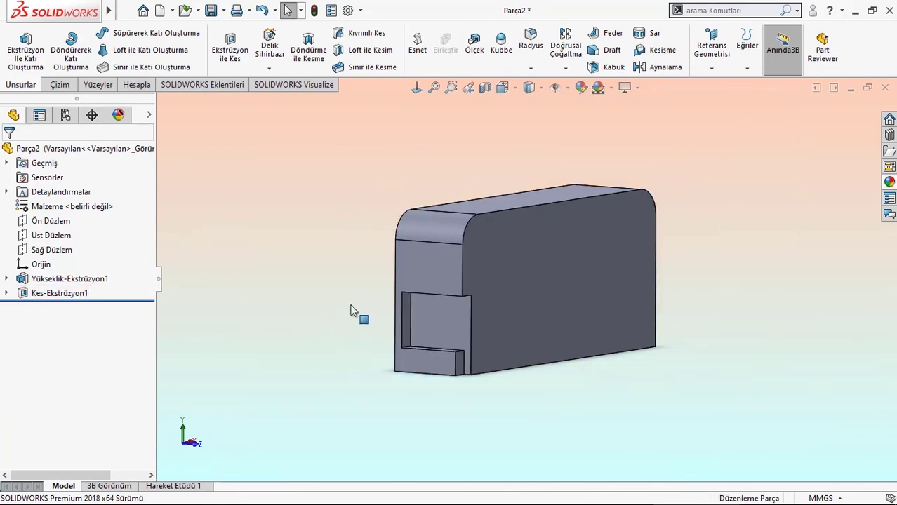
pyautogui.moveTo(353, 311); pyautogui.dragTo(485, 295, button='middle')
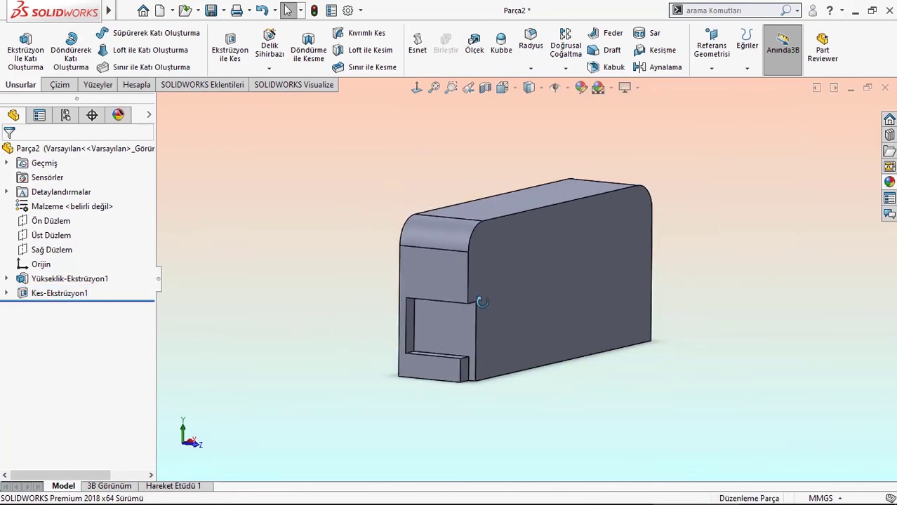
pyautogui.scroll(-2, 516, 246)
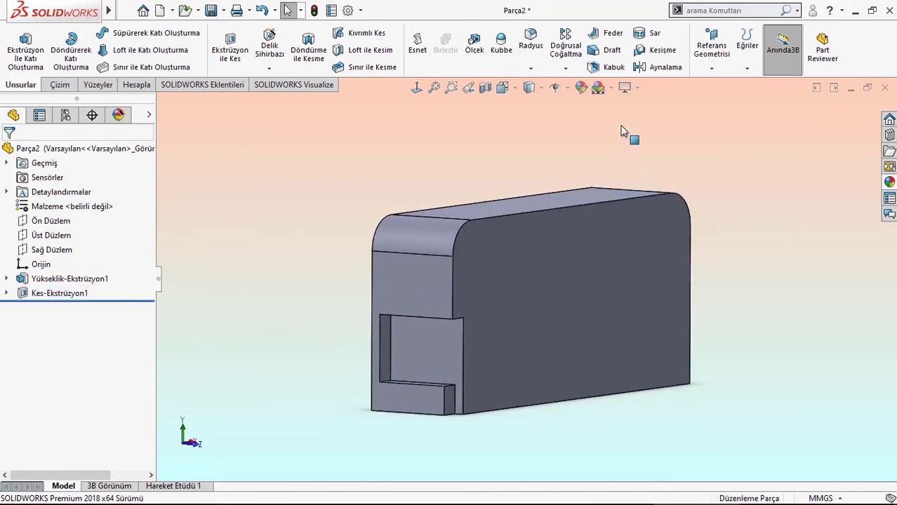
# Mirror the notch cut about Sağ Düzlem to the opposite end.
pyautogui.click(663, 67)
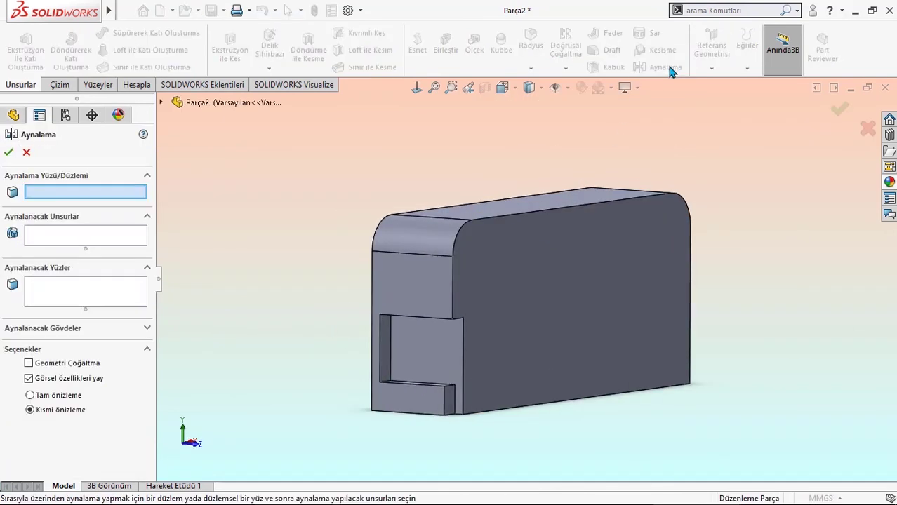
pyautogui.click(160, 104)
pyautogui.click(210, 204)
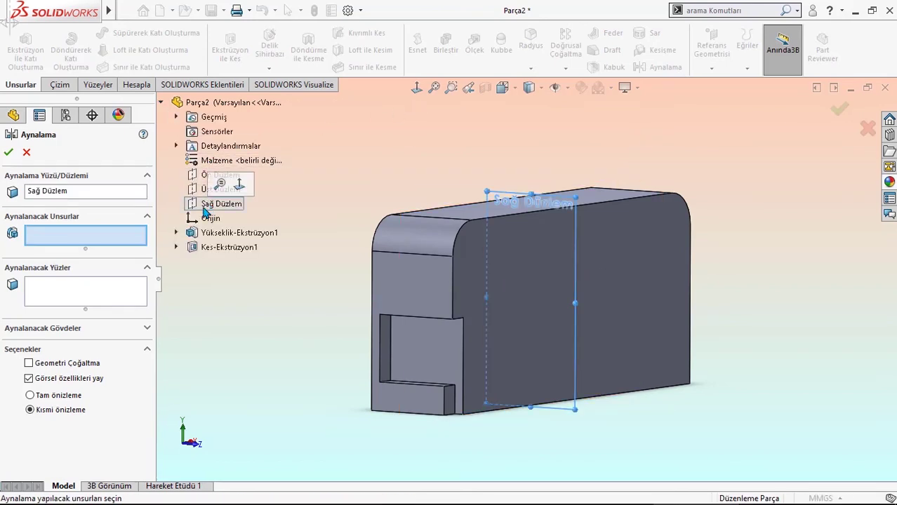
pyautogui.click(436, 346)
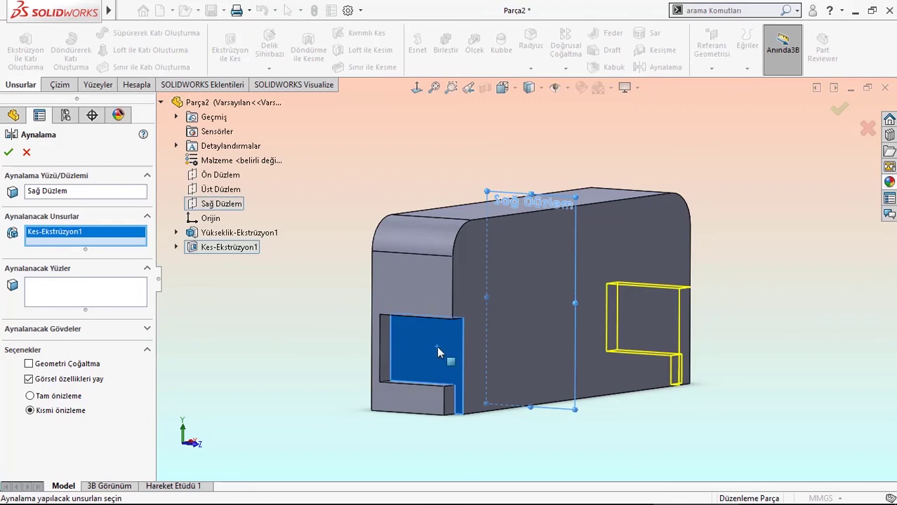
pyautogui.click(9, 153)
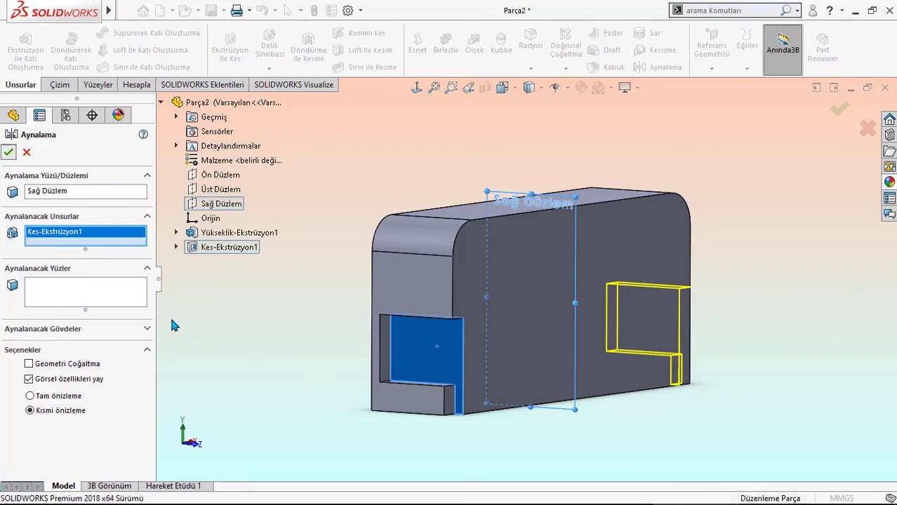
pyautogui.moveTo(492, 245); pyautogui.dragTo(477, 254, button='middle')
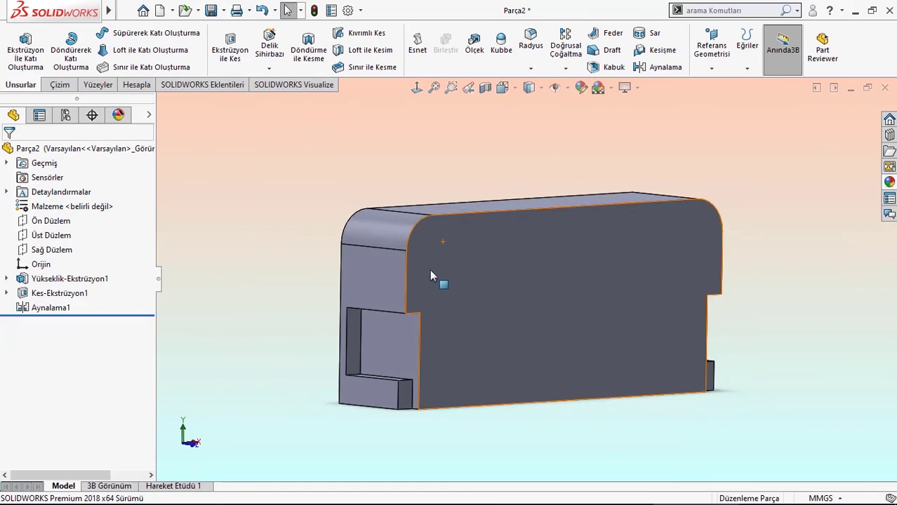
pyautogui.moveTo(445, 264); pyautogui.dragTo(464, 252, button='middle')
# Fillet the two vertical notch edges with a 15 mm radius.
pyautogui.click(531, 45)
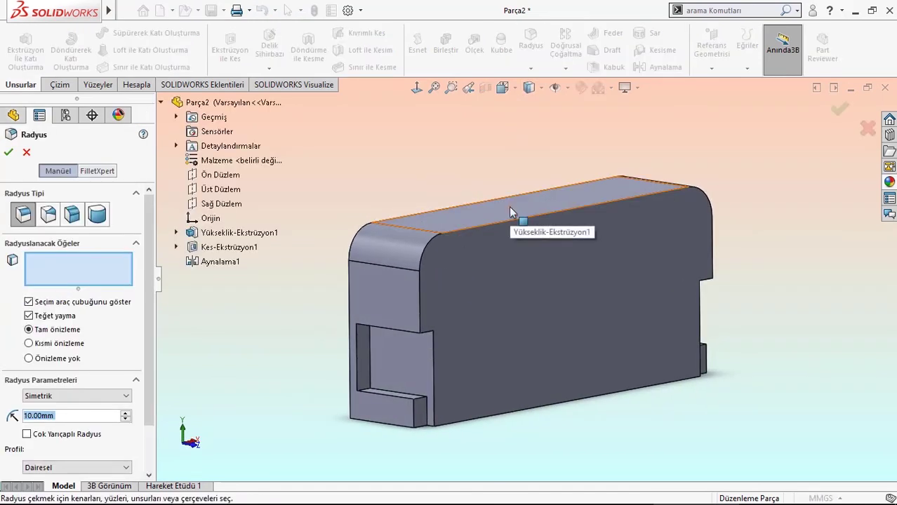
pyautogui.write('15')
pyautogui.press('Return')
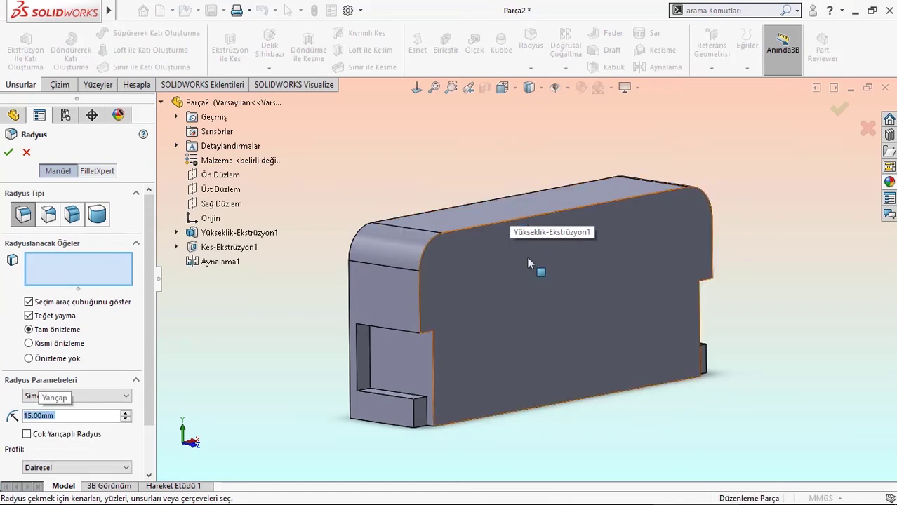
pyautogui.click(433, 368)
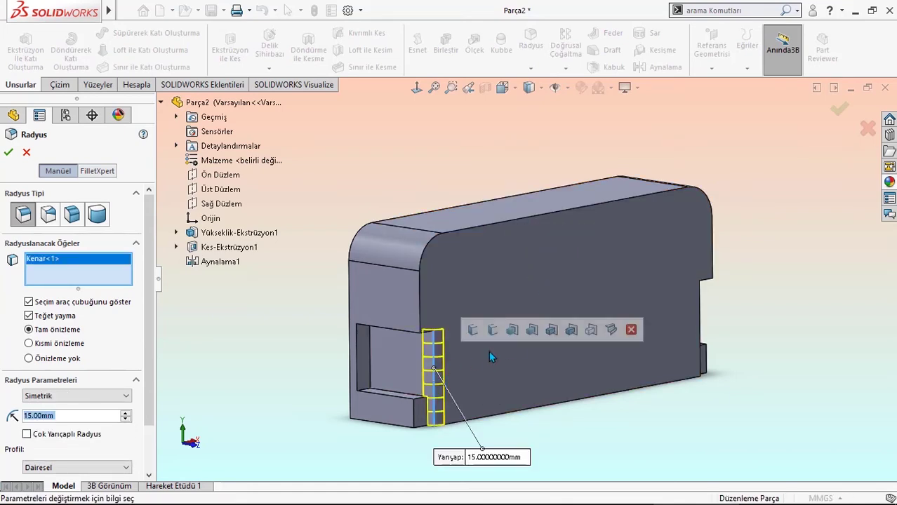
pyautogui.click(700, 317)
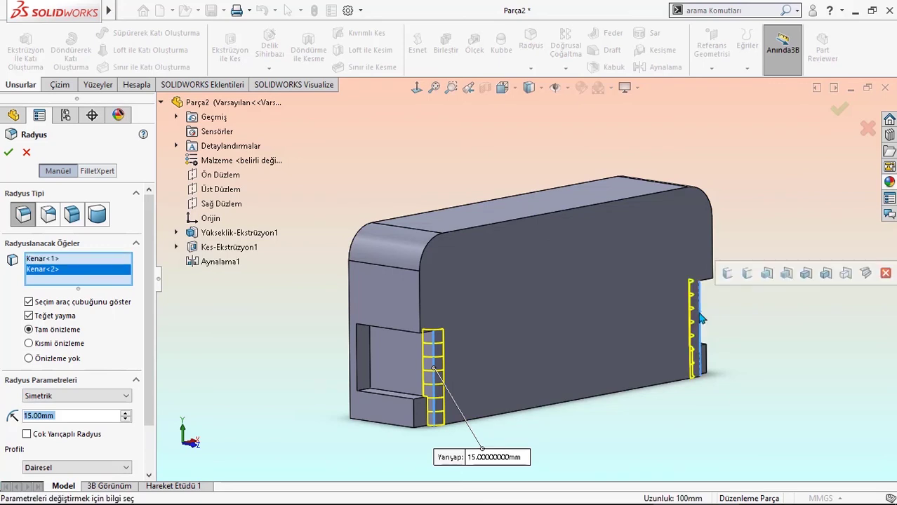
pyautogui.click(8, 152)
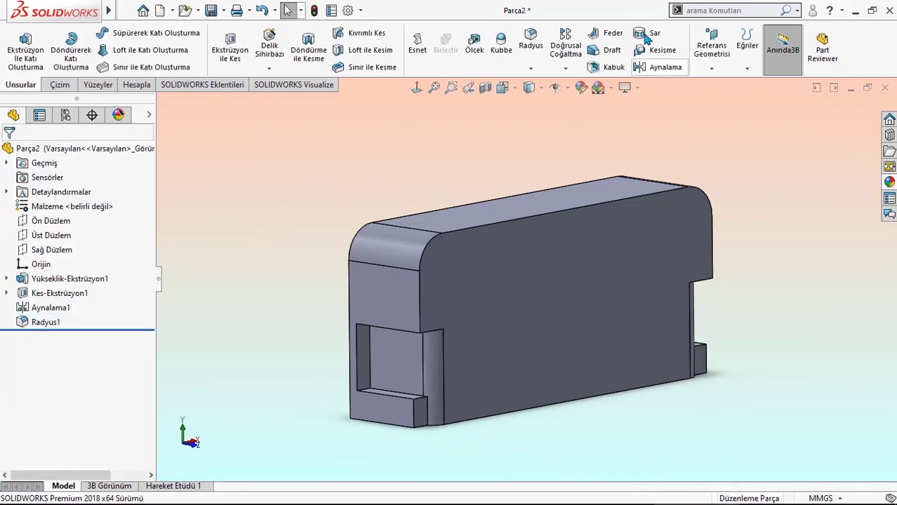
# Fillet four pocket edges with a 10 mm radius.
pyautogui.click(524, 44)
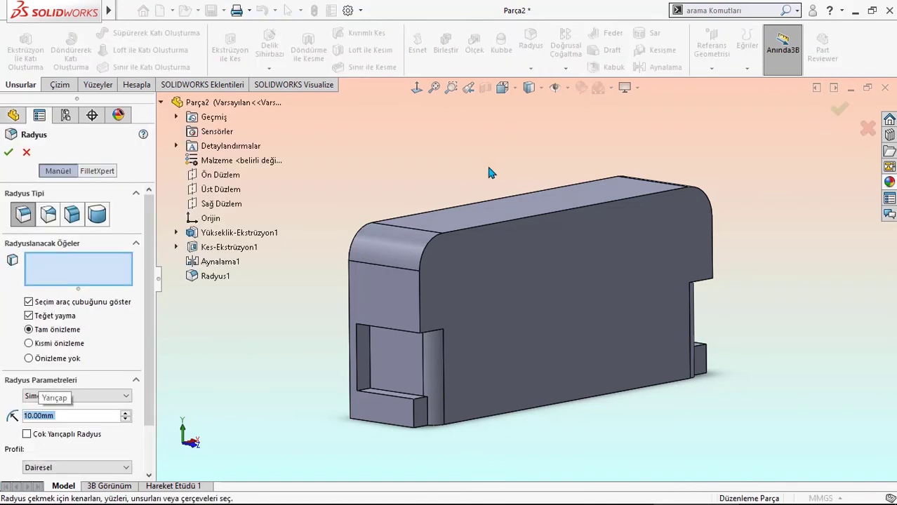
pyautogui.click(414, 419)
pyautogui.click(706, 358)
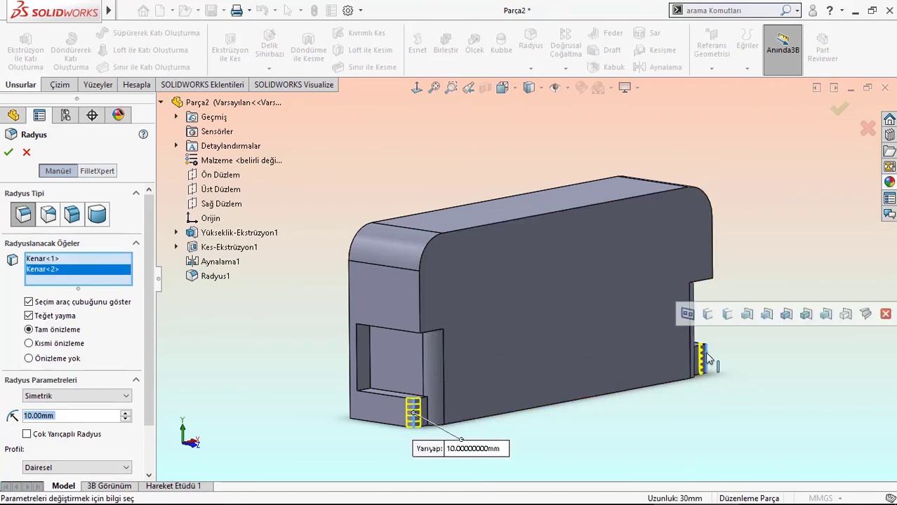
pyautogui.moveTo(399, 356); pyautogui.dragTo(435, 251, button='middle')
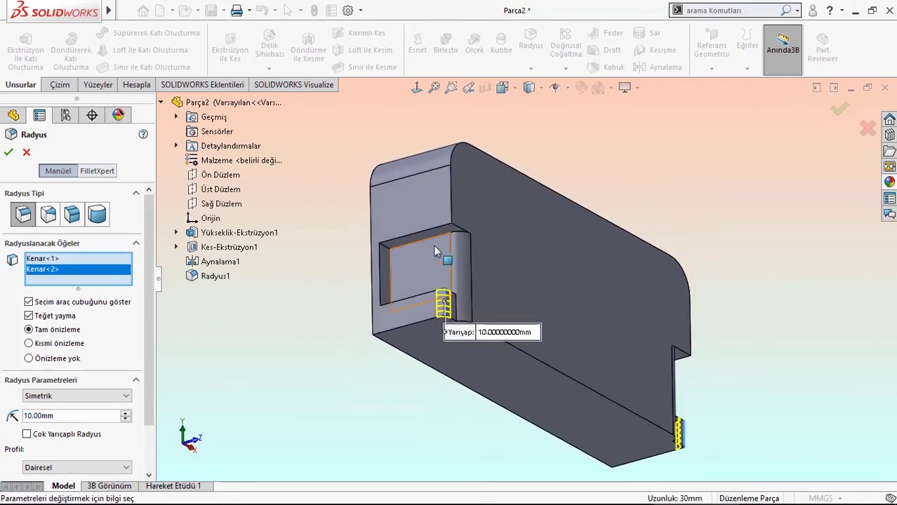
pyautogui.click(435, 242)
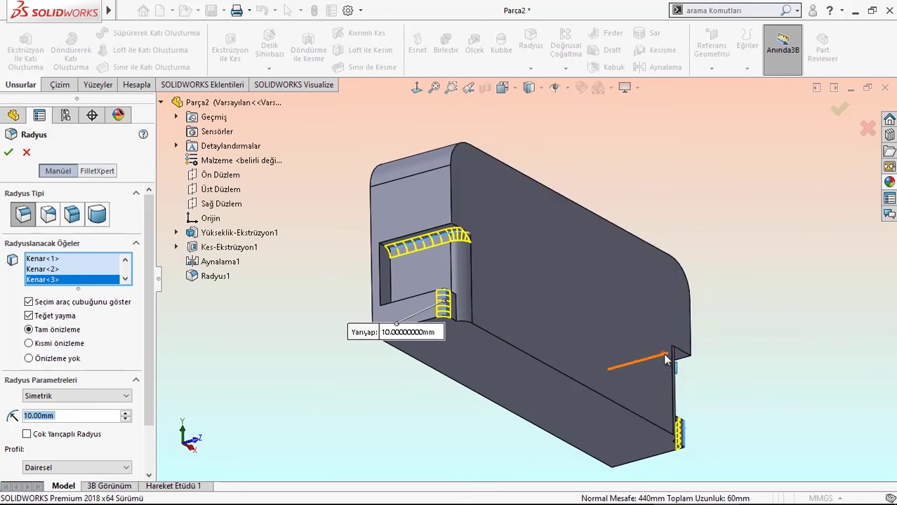
pyautogui.click(666, 360)
pyautogui.moveTo(666, 358)
pyautogui.mouseDown(button='middle')
pyautogui.moveTo(524, 317)
pyautogui.moveTo(618, 337)
pyautogui.moveTo(632, 423)
pyautogui.moveTo(628, 387)
pyautogui.moveTo(610, 382)
pyautogui.mouseUp(button='middle')
pyautogui.click(7, 153)
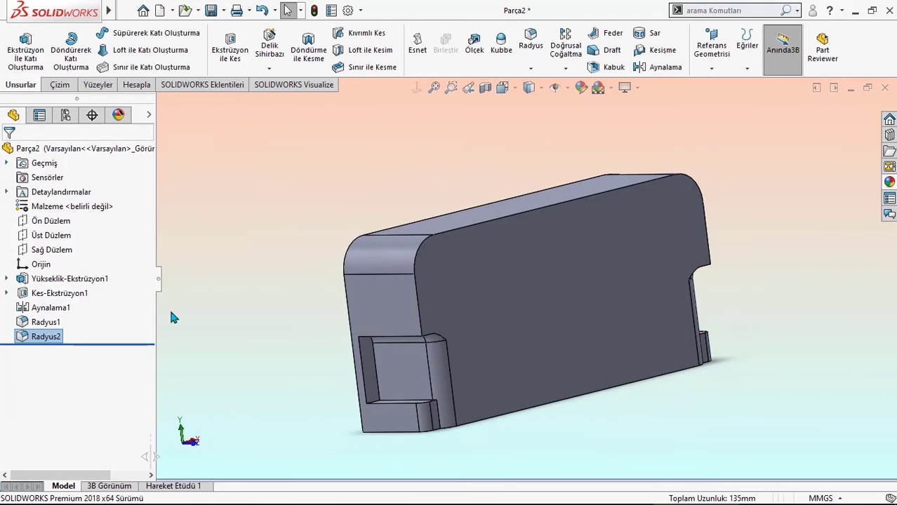
pyautogui.moveTo(224, 361)
pyautogui.mouseDown(button='middle')
pyautogui.moveTo(286, 257)
pyautogui.moveTo(316, 238)
pyautogui.mouseUp(button='middle')
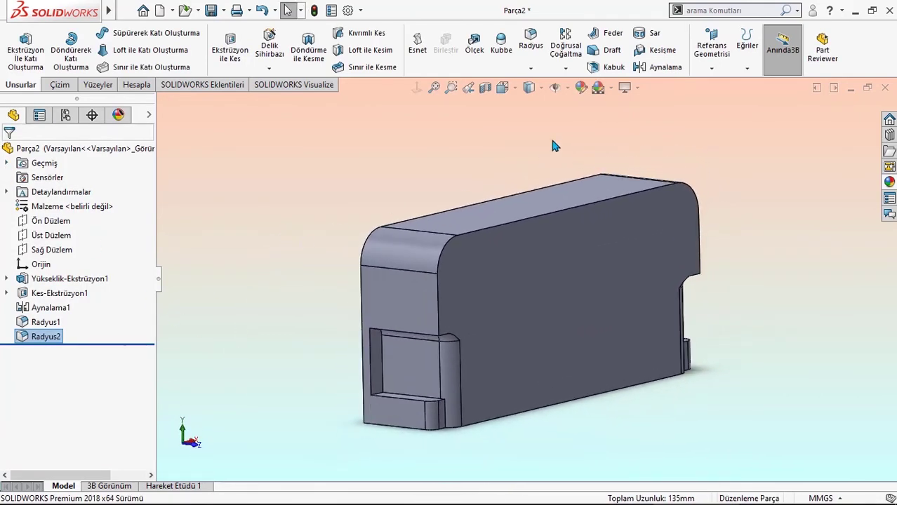
# Round the two lower pocket edges and two right-side notch edges with a 5 mm fillet.
pyautogui.click(531, 42)
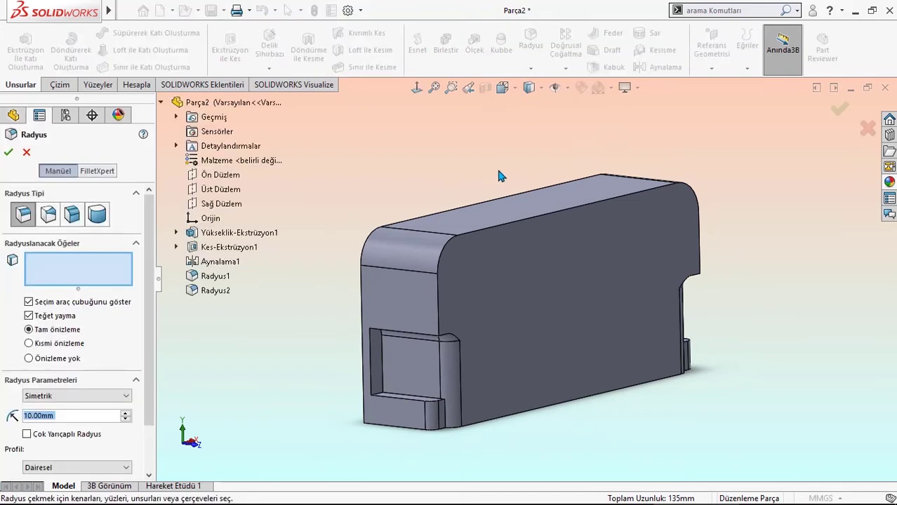
pyautogui.write('5')
pyautogui.press('Return')
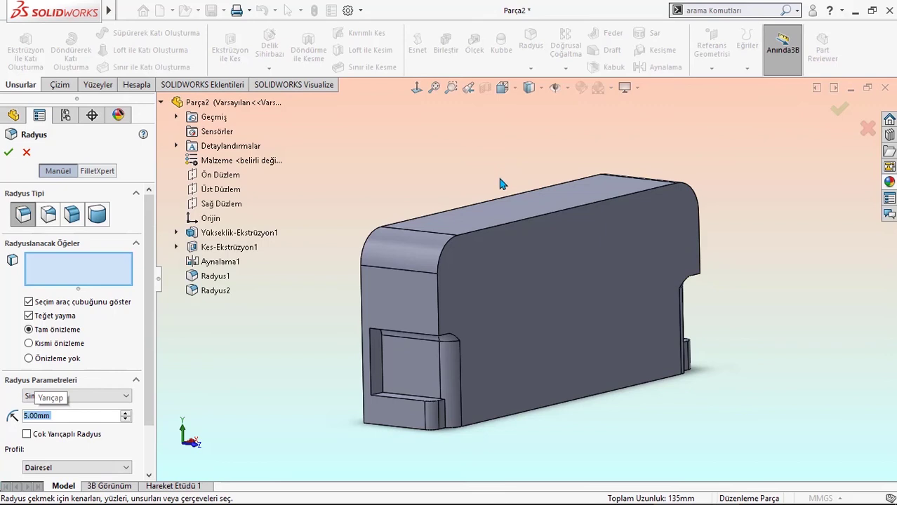
pyautogui.click(398, 396)
pyautogui.click(398, 423)
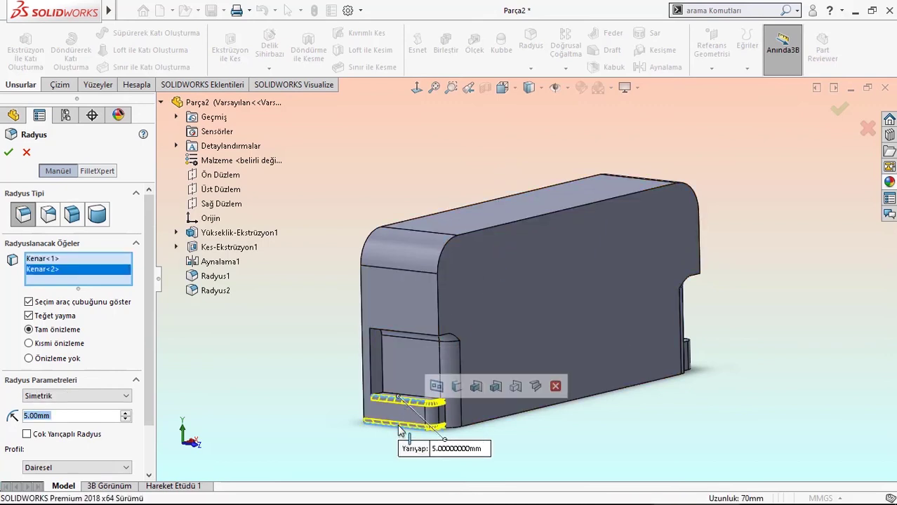
pyautogui.click(691, 347)
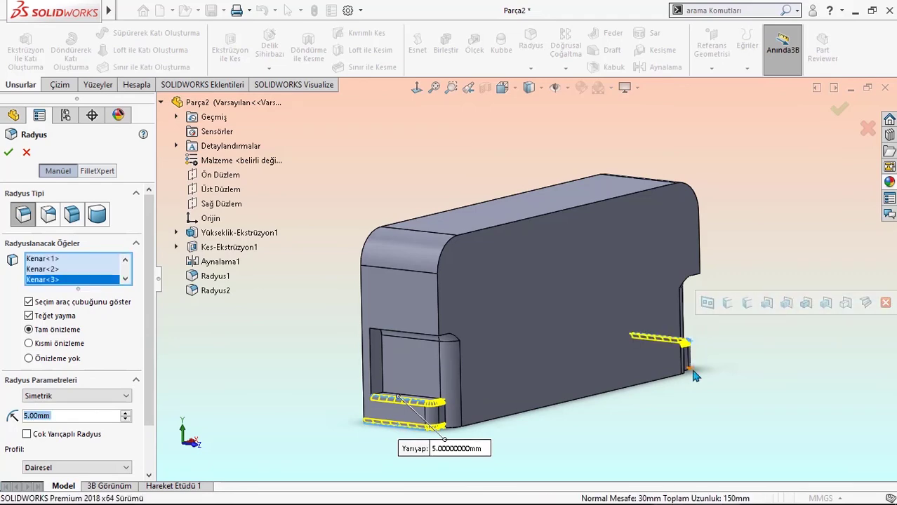
pyautogui.click(689, 369)
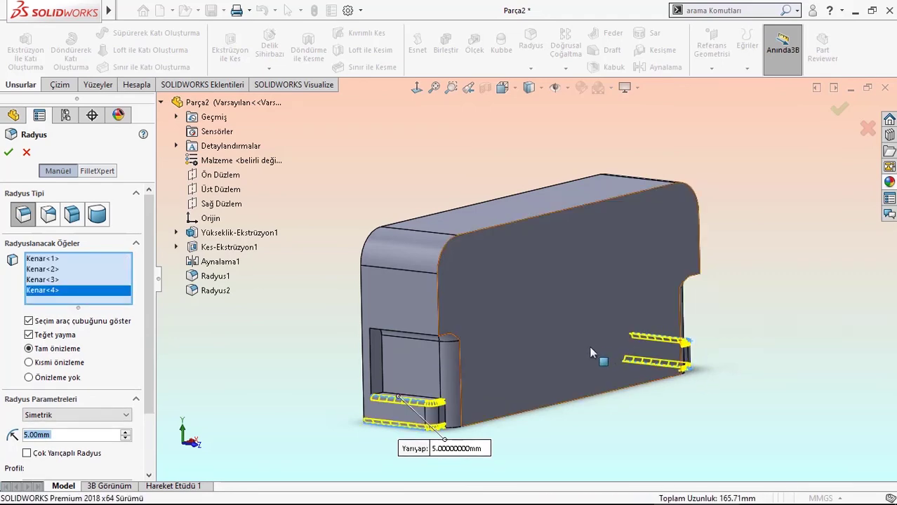
pyautogui.moveTo(594, 354)
pyautogui.mouseDown(button='middle')
pyautogui.moveTo(596, 364)
pyautogui.moveTo(511, 295)
pyautogui.mouseUp(button='middle')
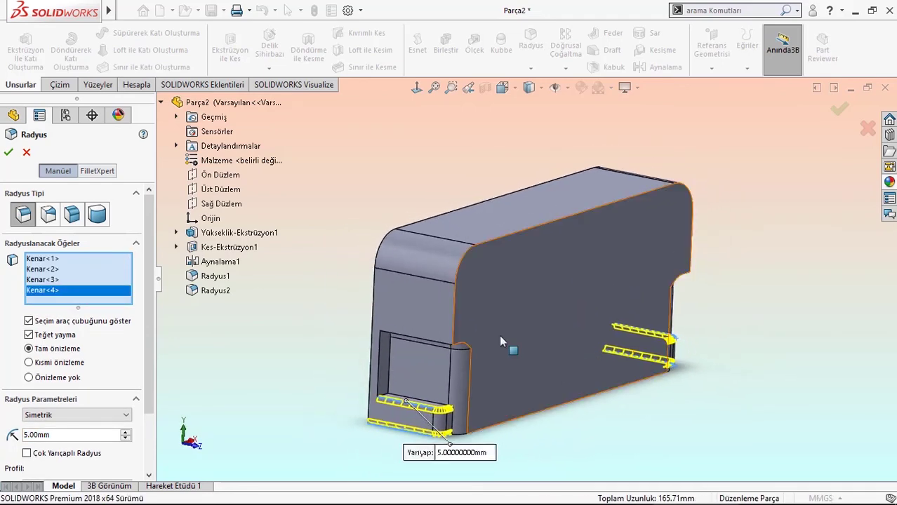
pyautogui.press('Return')
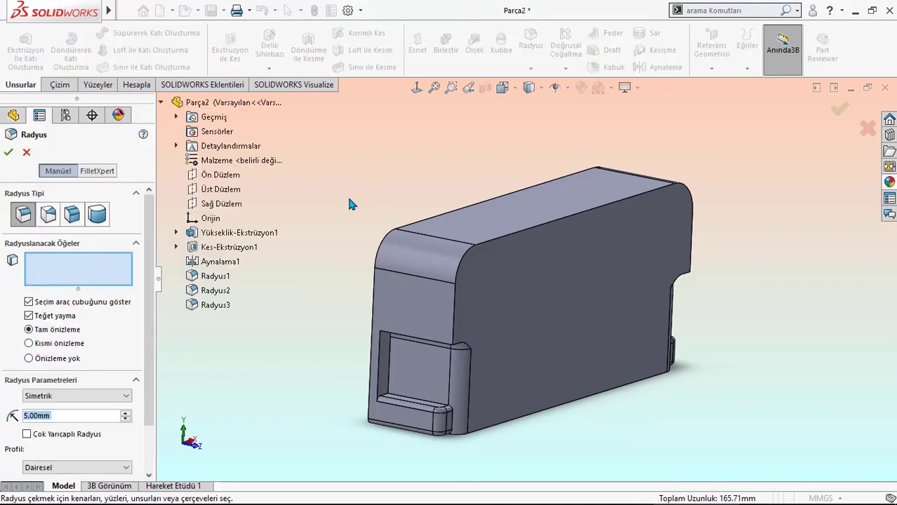
# Add another 5 mm fillet on the pocket's bottom corner edge and the matching notch edge.
pyautogui.click(427, 403)
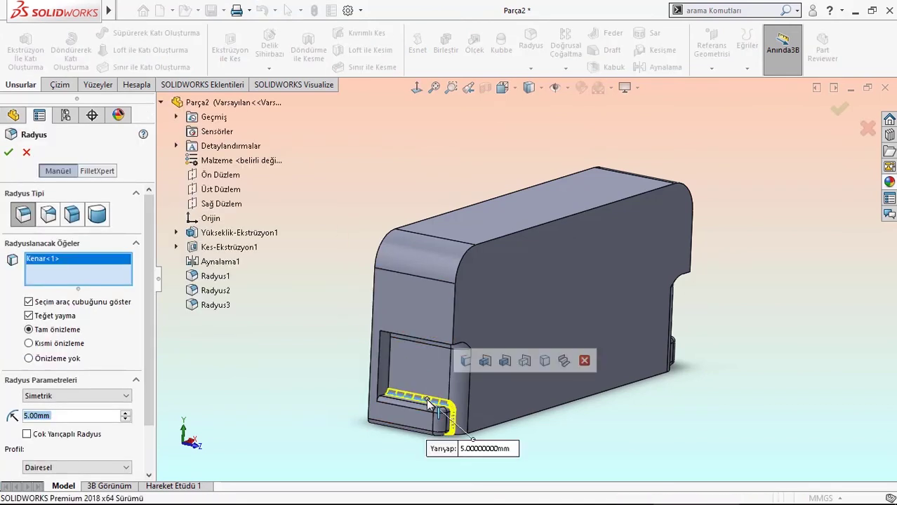
pyautogui.click(653, 335)
pyautogui.moveTo(653, 335)
pyautogui.mouseDown(button='middle')
pyautogui.moveTo(561, 327)
pyautogui.moveTo(611, 304)
pyautogui.mouseUp(button='middle')
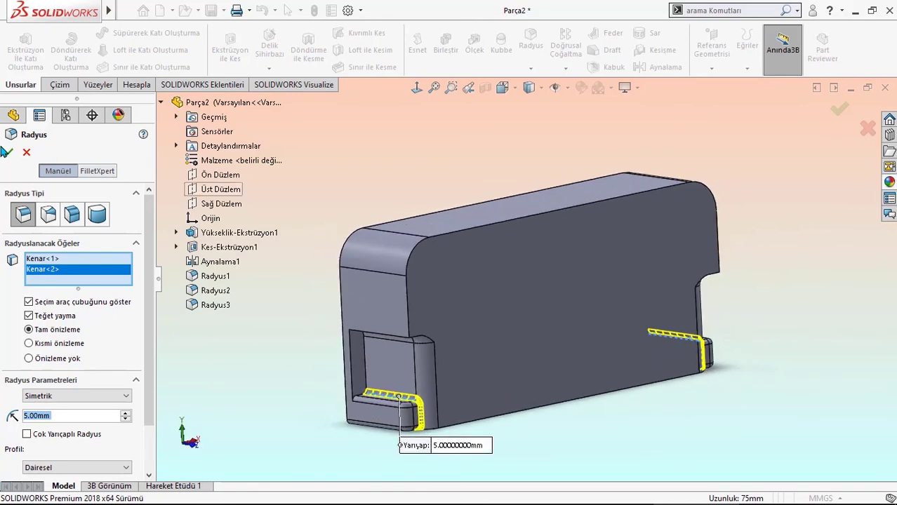
pyautogui.click(6, 153)
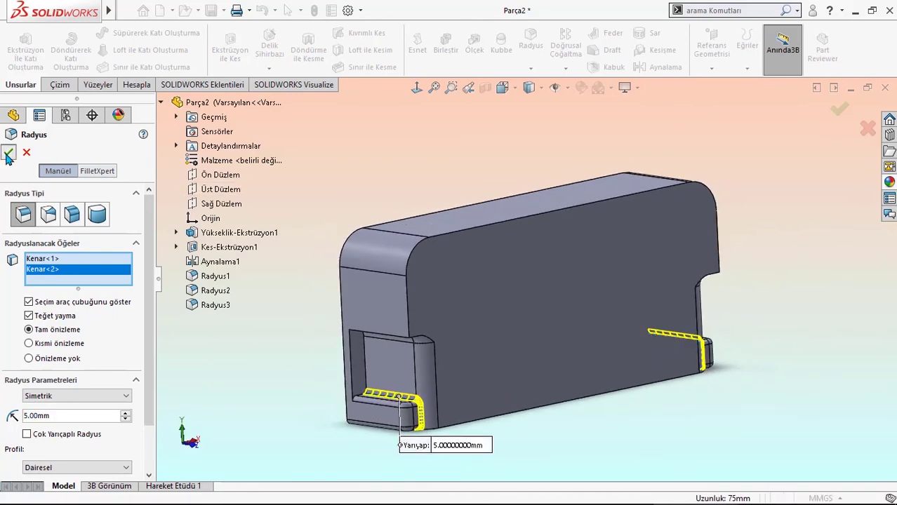
pyautogui.click(344, 207)
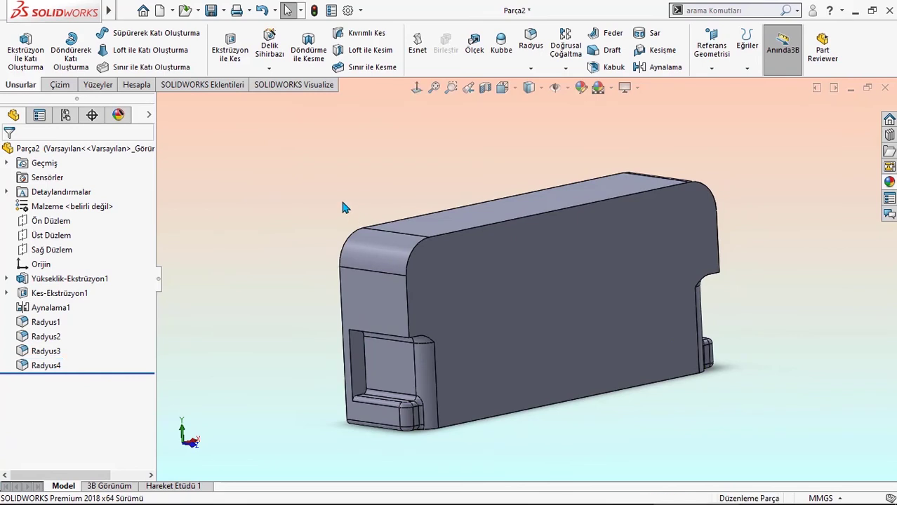
# Fillet the top edges of the front and rear notches at 7 mm.
pyautogui.click(528, 62)
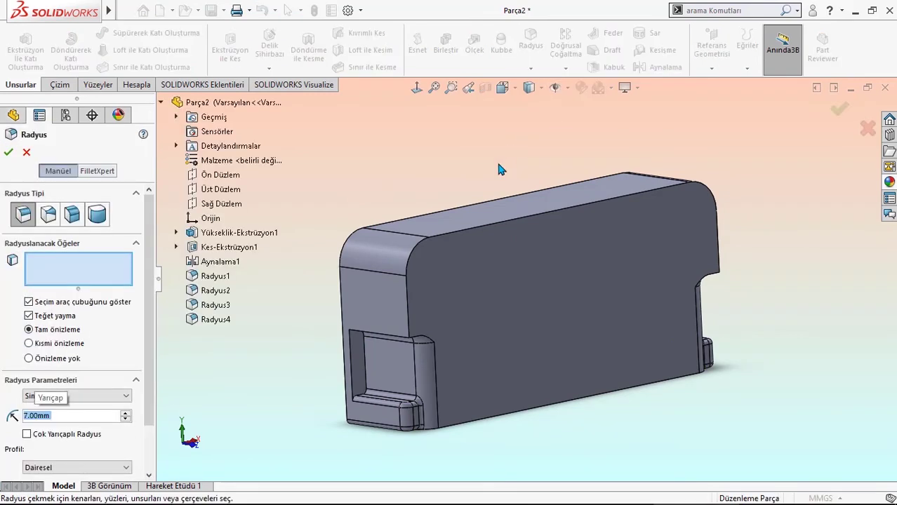
pyautogui.click(392, 343)
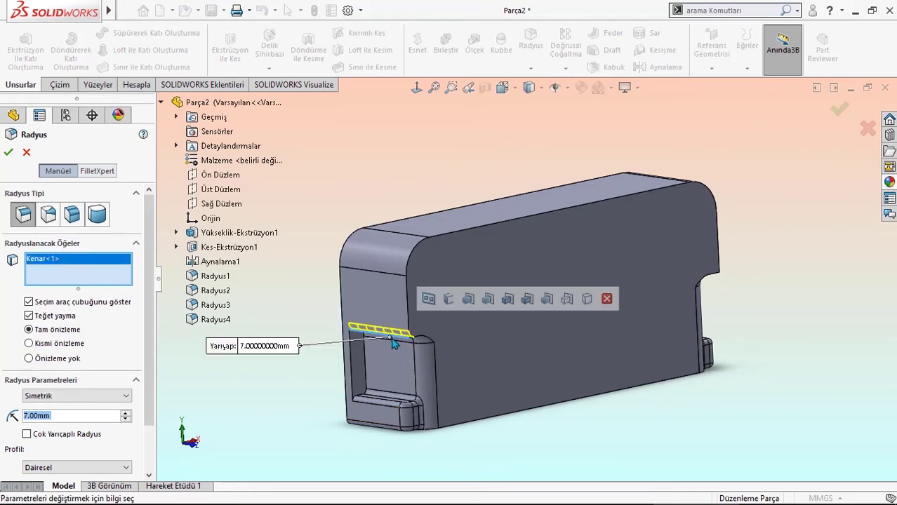
pyautogui.click(714, 274)
pyautogui.moveTo(714, 273); pyautogui.dragTo(456, 260, button='middle')
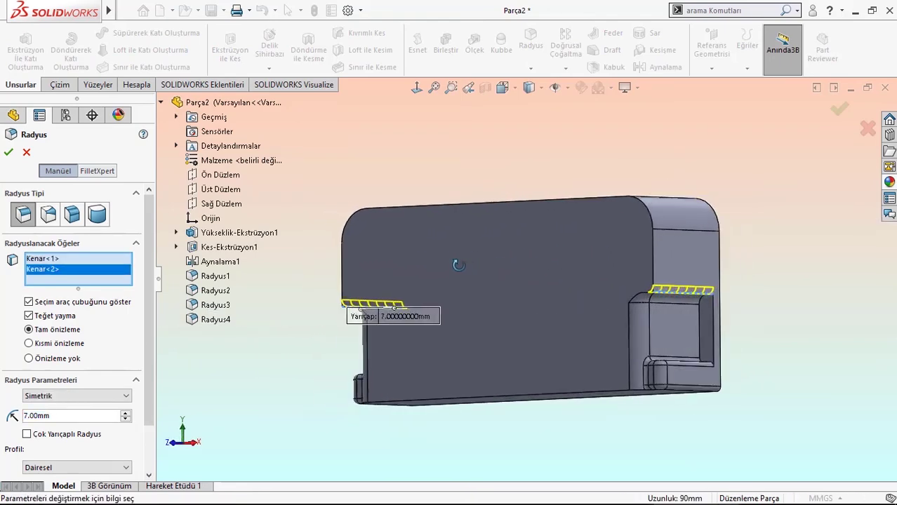
pyautogui.click(9, 150)
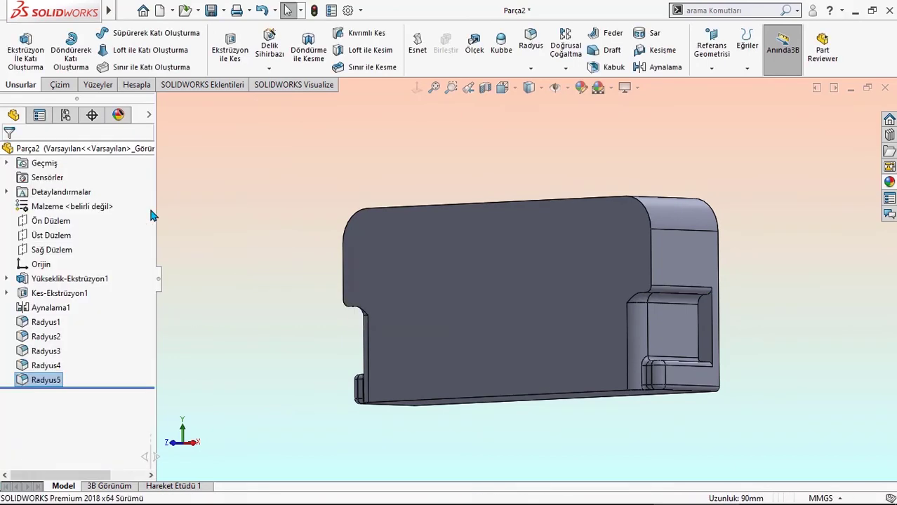
pyautogui.moveTo(237, 226)
pyautogui.mouseDown(button='middle')
pyautogui.moveTo(375, 256)
pyautogui.moveTo(363, 245)
pyautogui.mouseUp(button='middle')
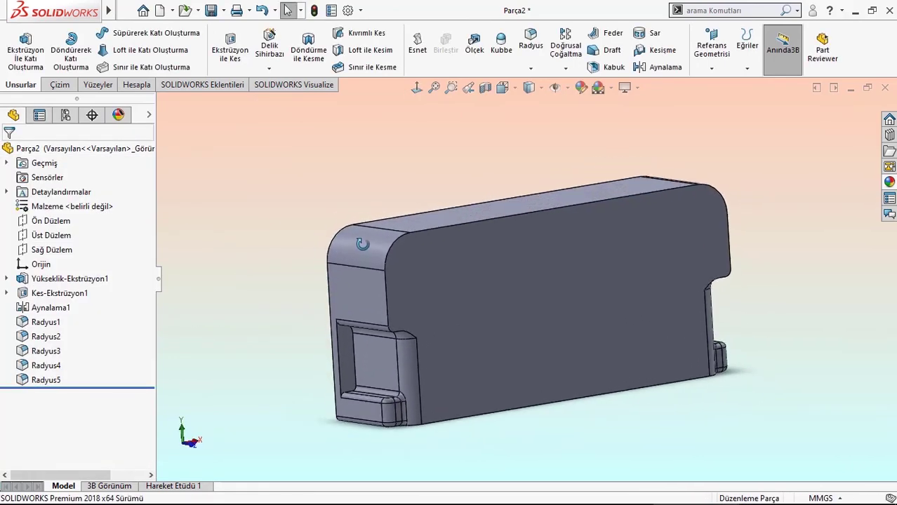
# Apply a 6 mm fillet to the edge chain around the front outline.
pyautogui.click(531, 44)
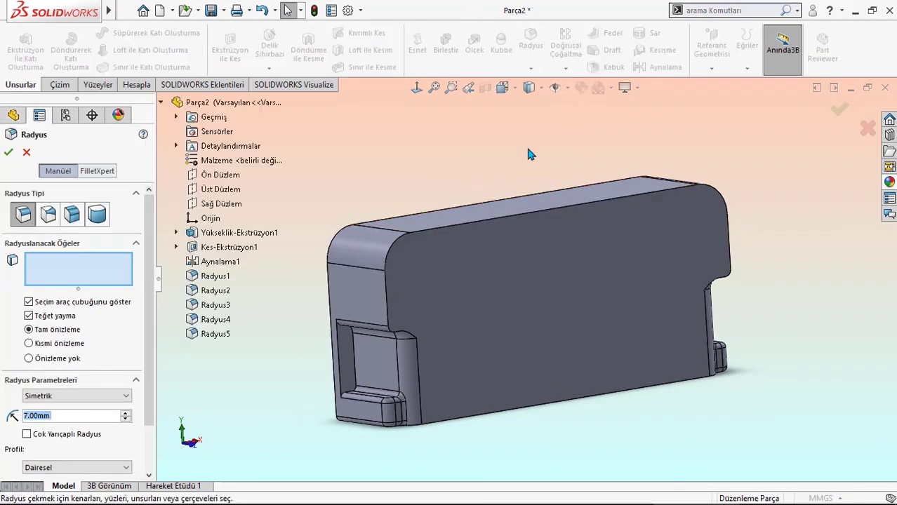
pyautogui.write('6')
pyautogui.press('Return')
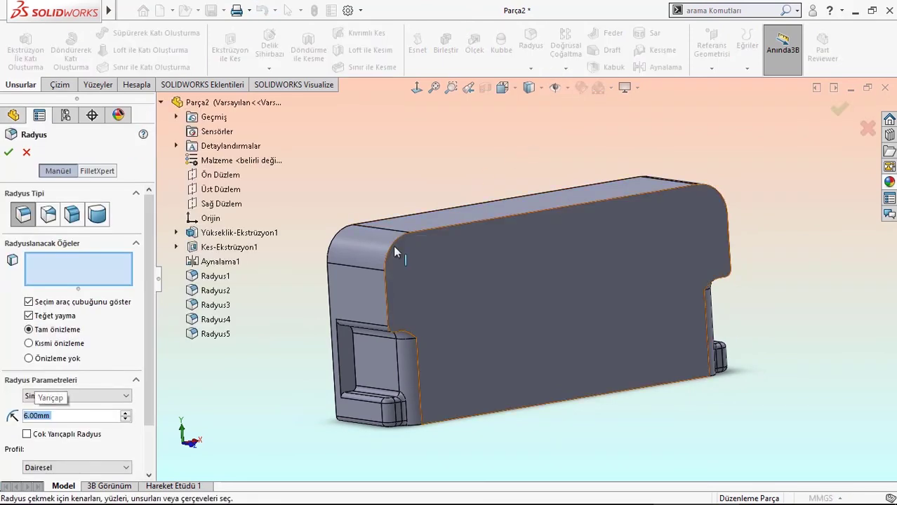
pyautogui.click(391, 246)
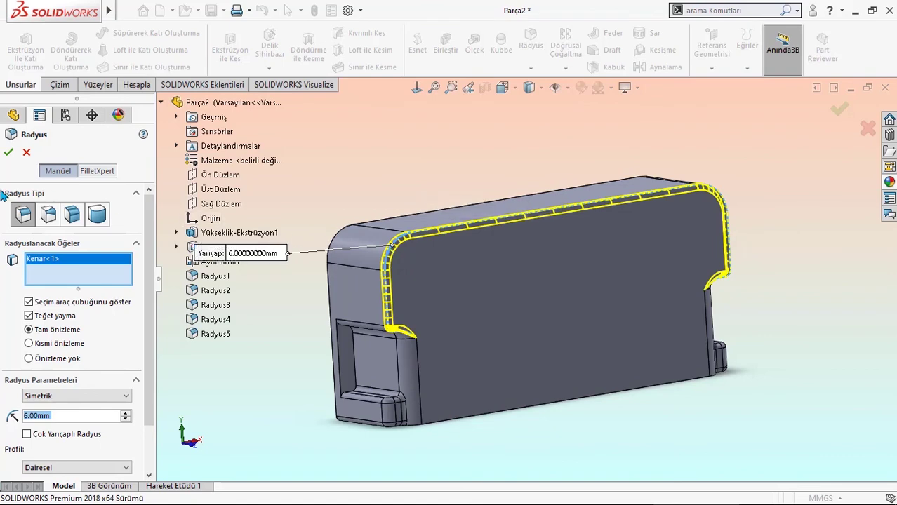
pyautogui.click(9, 152)
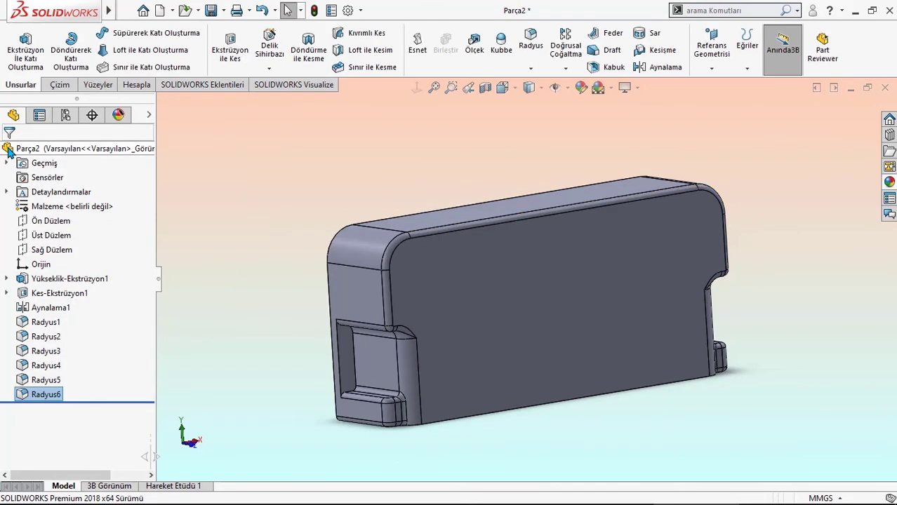
pyautogui.moveTo(267, 250)
pyautogui.mouseDown(button='middle')
pyautogui.moveTo(334, 214)
pyautogui.moveTo(441, 130)
pyautogui.mouseUp(button='middle')
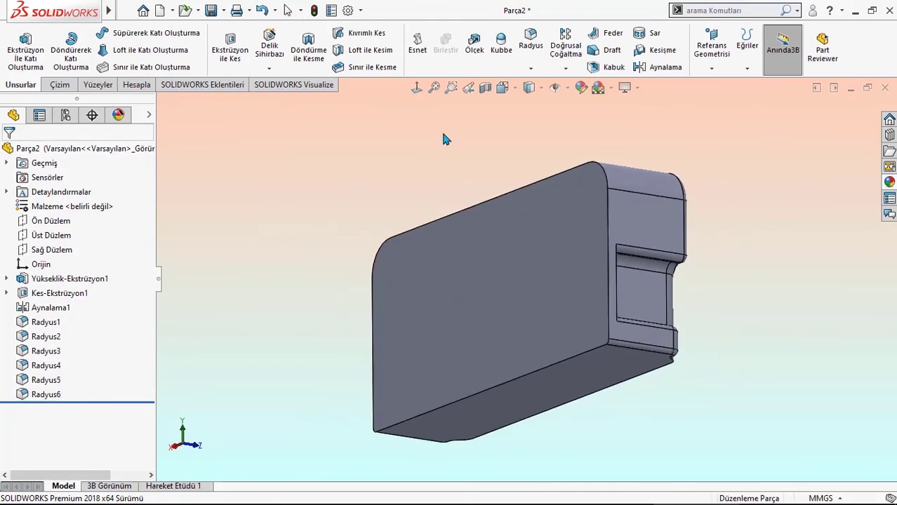
# Shell the block at 10 mm thickness, removing the front and bottom faces.
pyautogui.click(617, 70)
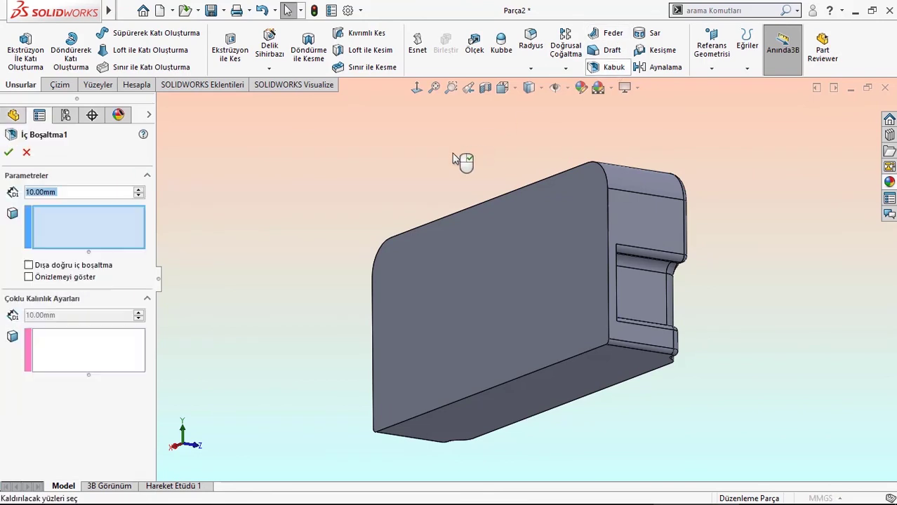
pyautogui.click(479, 257)
pyautogui.click(553, 393)
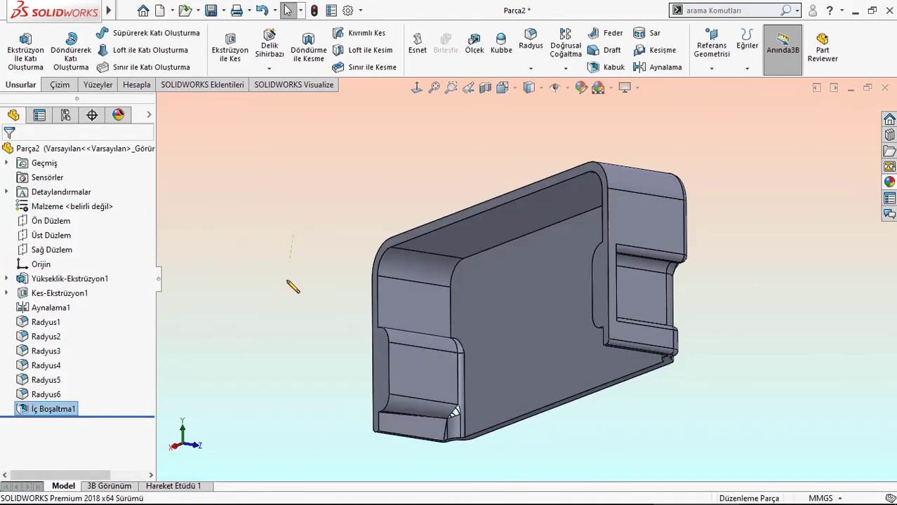
pyautogui.moveTo(355, 189); pyautogui.dragTo(270, 237, button='middle')
# Sketch a circle on the front face and dimension it to 60 mm diameter.
pyautogui.click(493, 261)
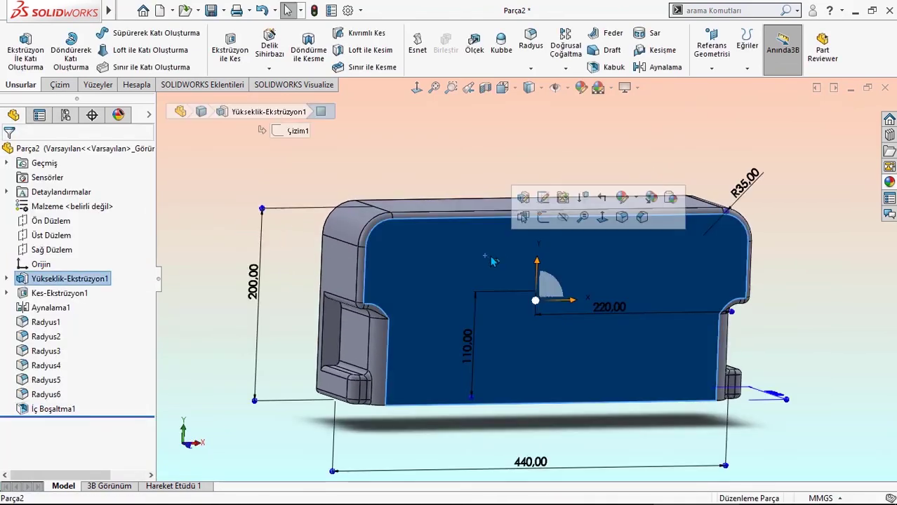
pyautogui.click(537, 215)
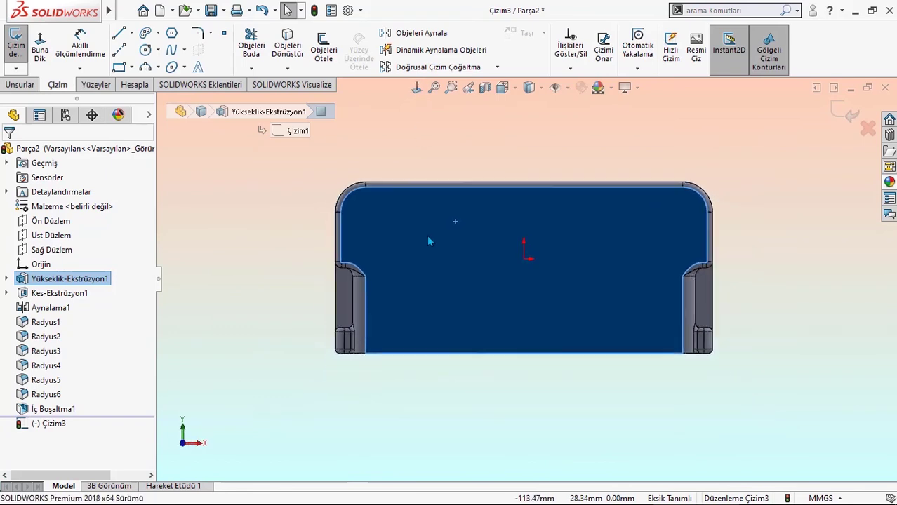
pyautogui.click(144, 50)
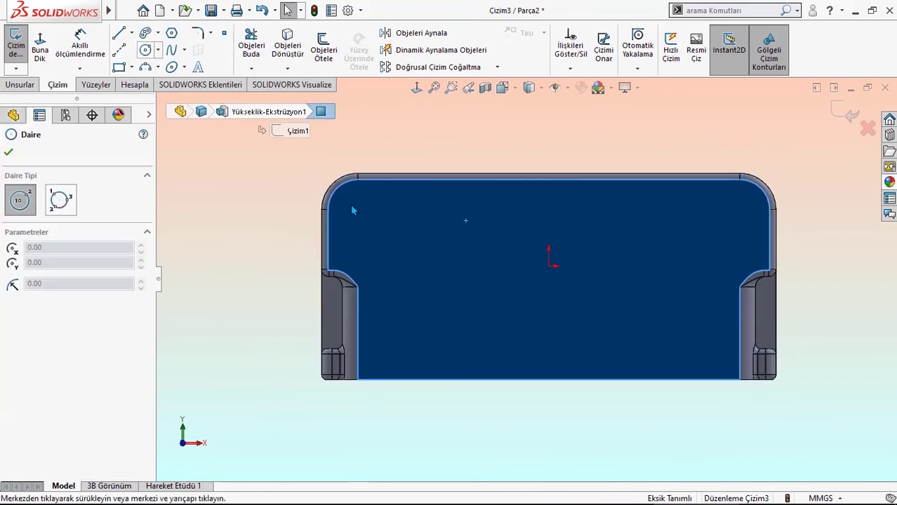
pyautogui.click(388, 221)
pyautogui.click(400, 232)
pyautogui.moveTo(428, 258); pyautogui.dragTo(397, 223, button='right')
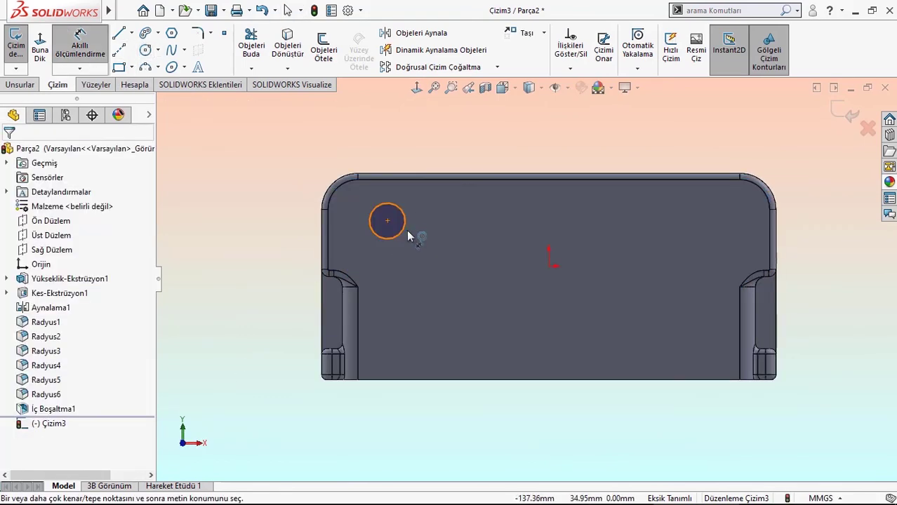
pyautogui.click(405, 232)
pyautogui.click(286, 218)
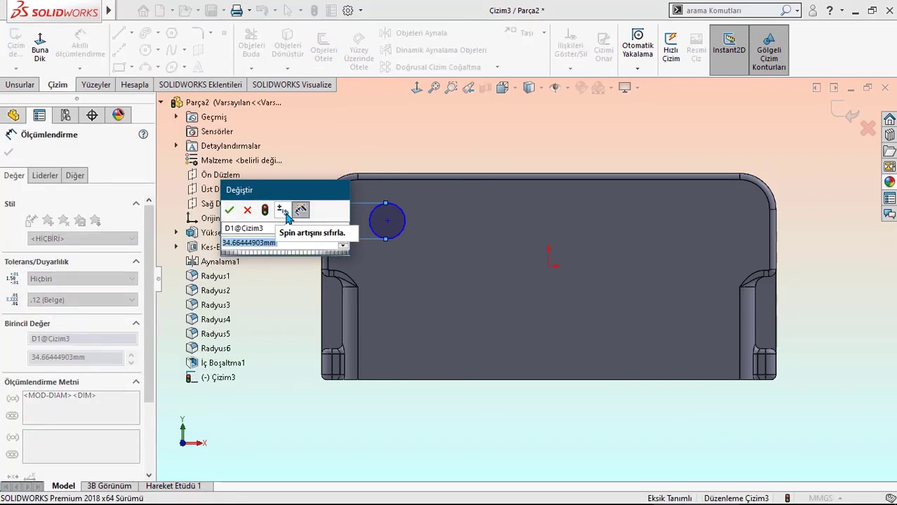
pyautogui.write('60')
pyautogui.press('Return')
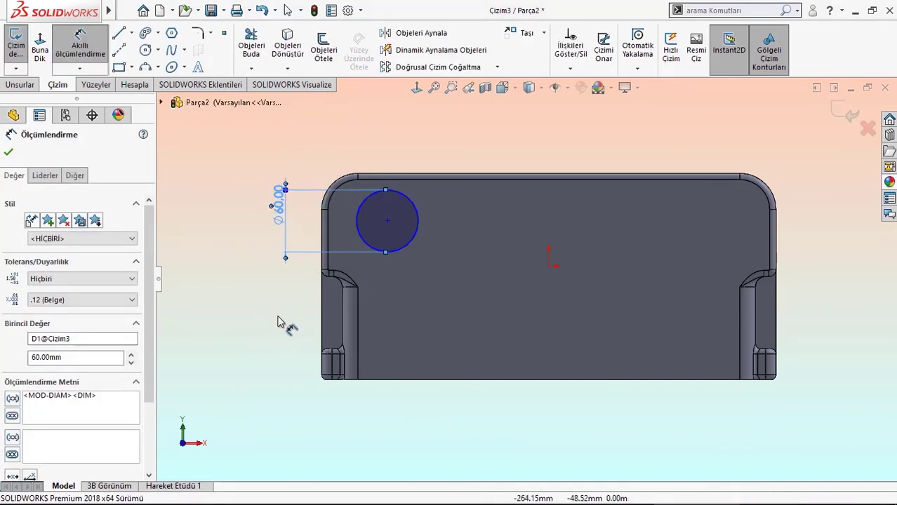
# Position the circle centre 66 mm from the top edge and 66 mm from the left edge.
pyautogui.click(277, 322)
pyautogui.click(387, 221)
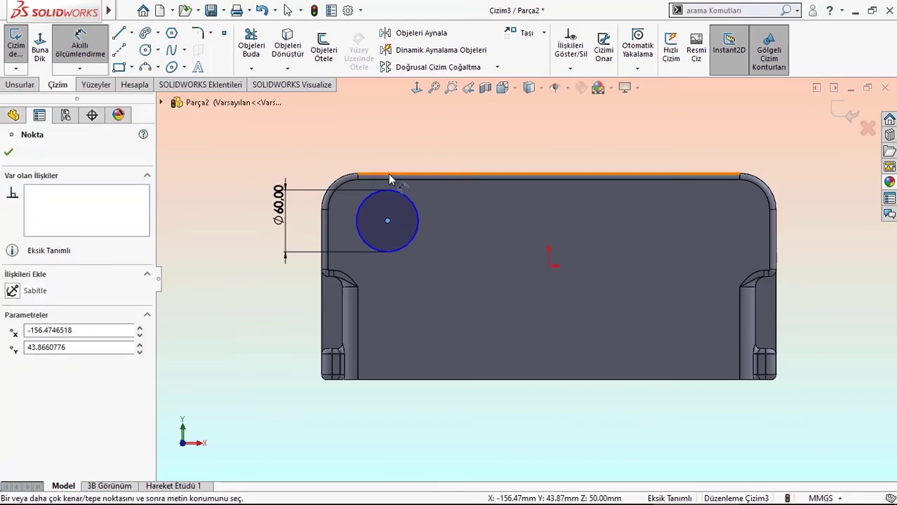
pyautogui.click(390, 179)
pyautogui.click(491, 193)
pyautogui.write('6')
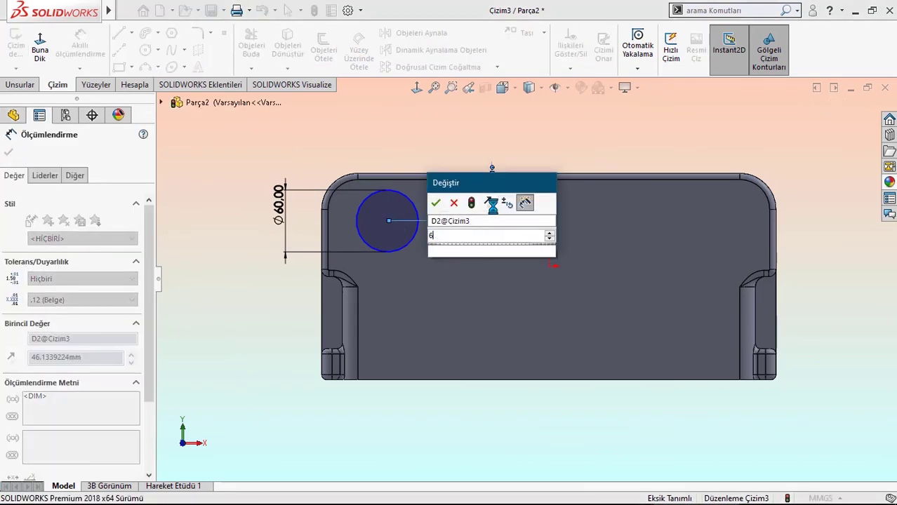
pyautogui.write('6')
pyautogui.press('Return')
pyautogui.click(275, 337)
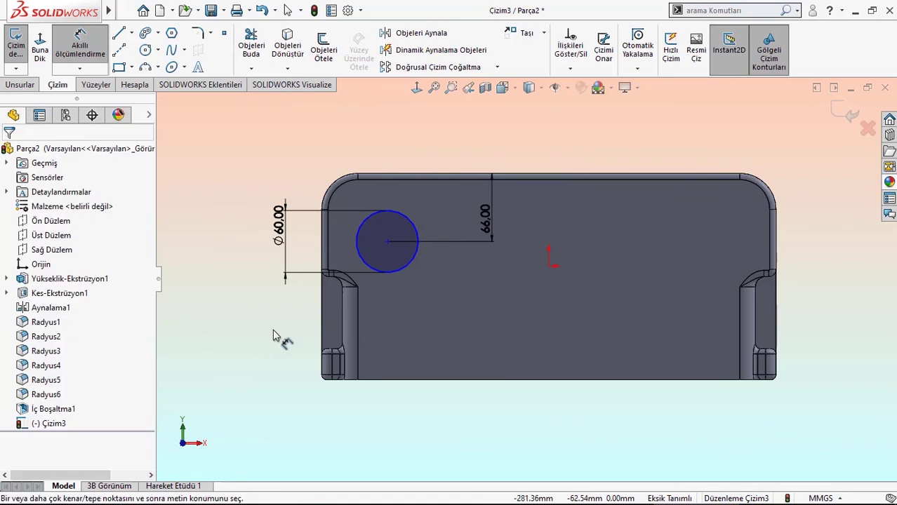
pyautogui.click(388, 242)
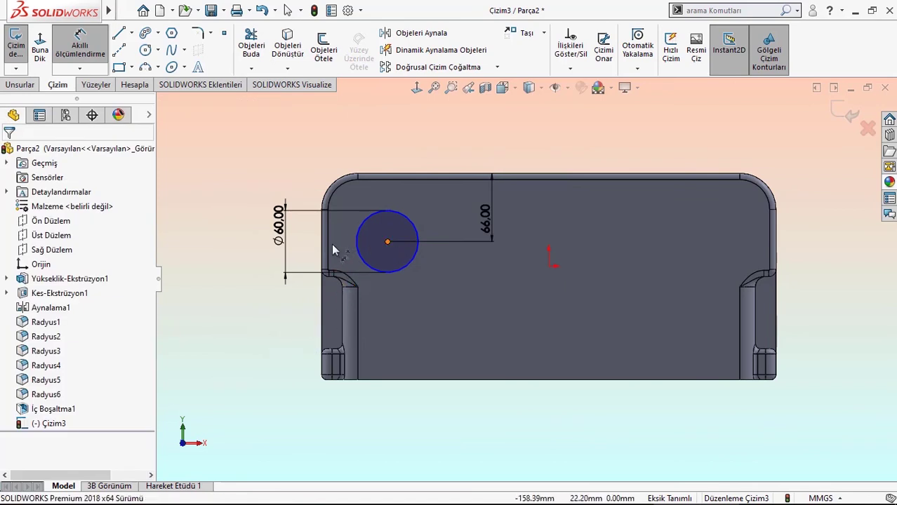
pyautogui.click(323, 250)
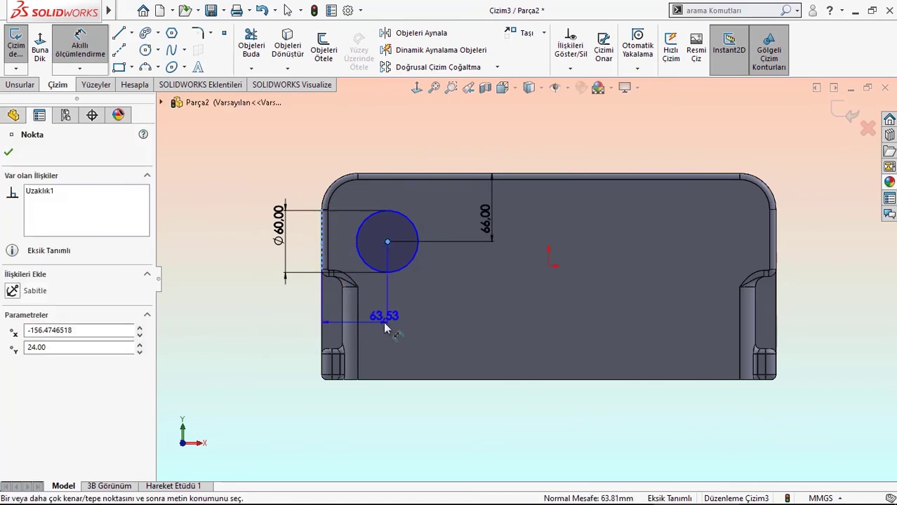
pyautogui.click(383, 321)
pyautogui.write('66')
pyautogui.press('Return')
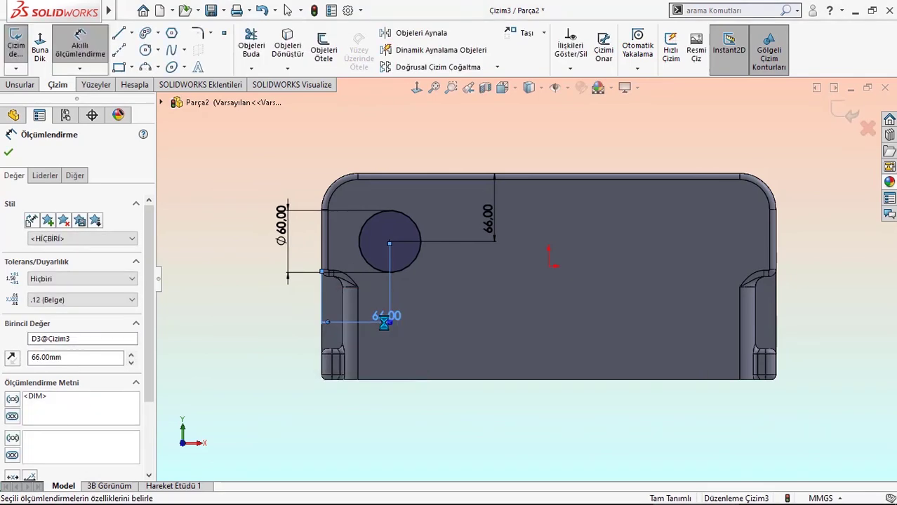
pyautogui.click(252, 322)
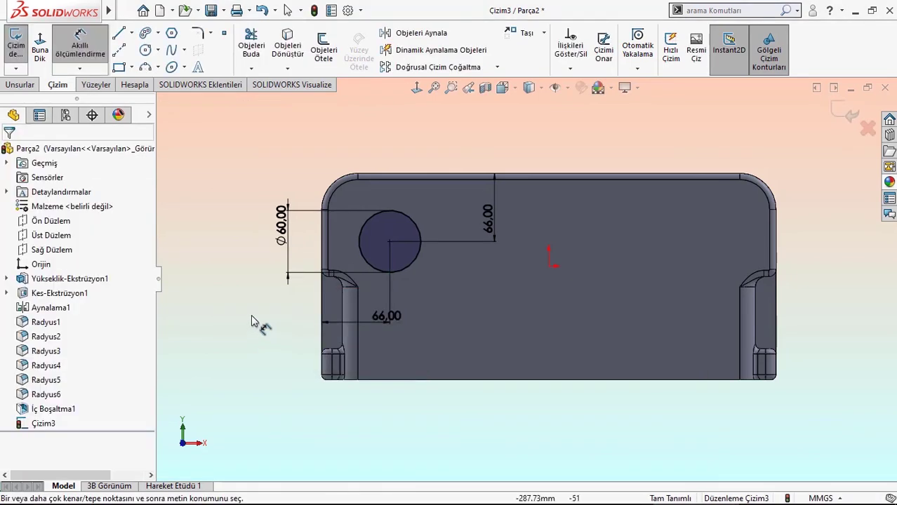
# Extrude-cut the circle 20 mm blind to create the hole.
pyautogui.click(20, 85)
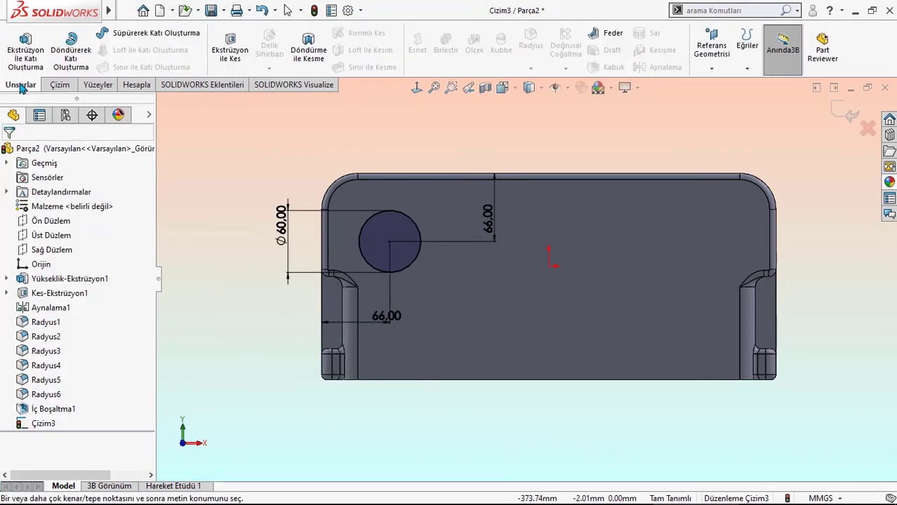
pyautogui.click(249, 53)
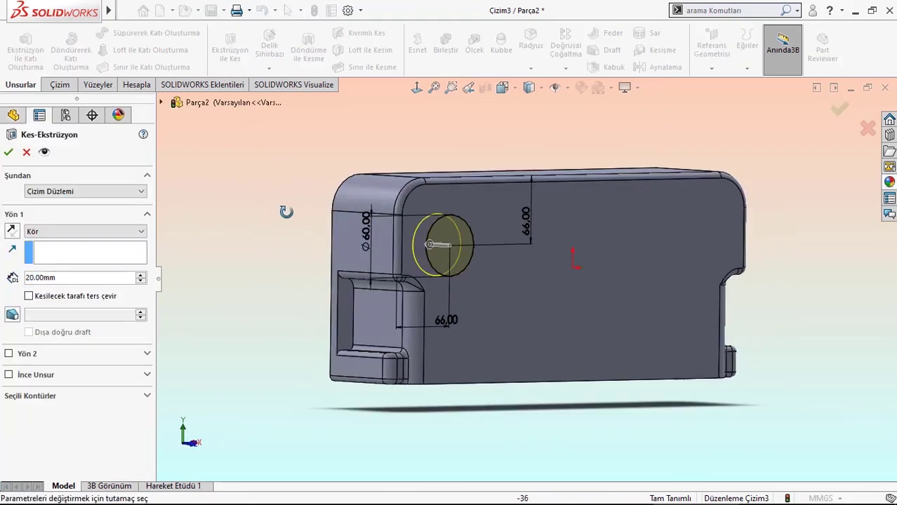
pyautogui.moveTo(287, 212); pyautogui.dragTo(407, 226, button='middle')
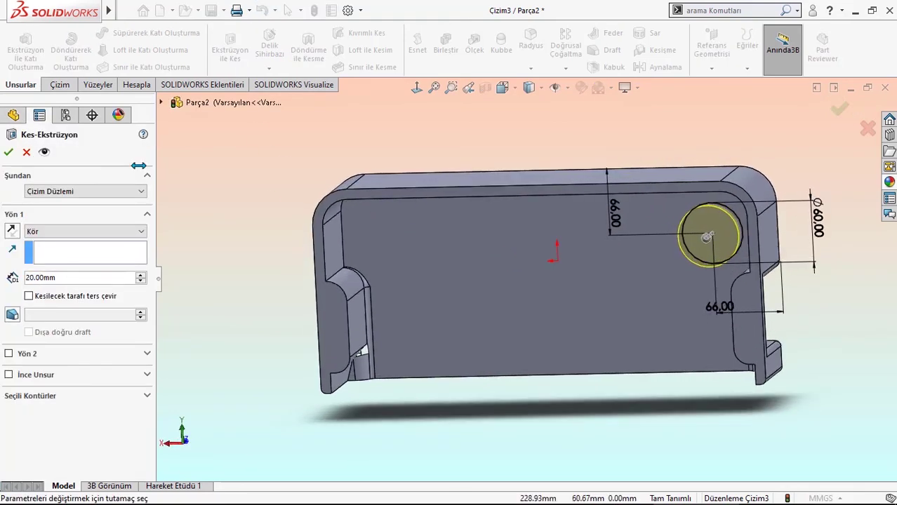
pyautogui.click(10, 153)
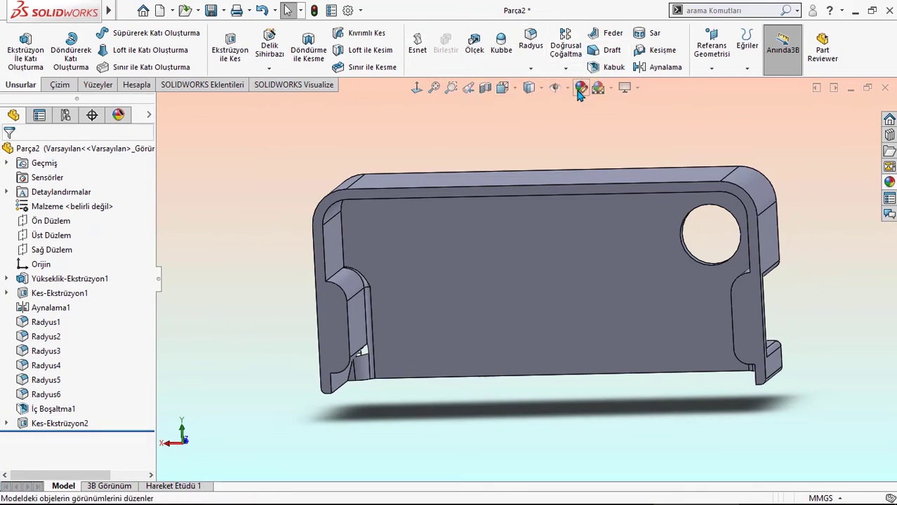
# Set the part's appearance colour to dark brown, RGB 28/18/15.
pyautogui.click(492, 186)
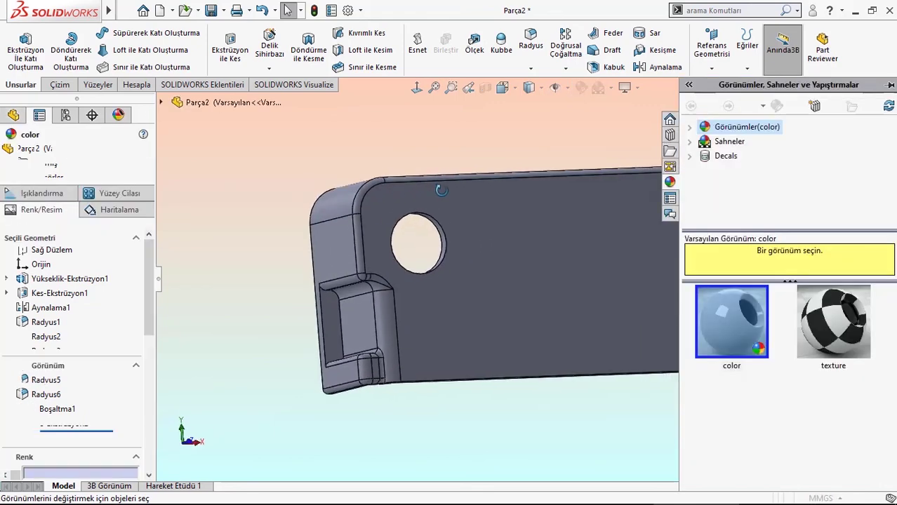
pyautogui.moveTo(493, 186)
pyautogui.mouseDown(button='middle')
pyautogui.moveTo(471, 243)
pyautogui.moveTo(548, 246)
pyautogui.mouseUp(button='middle')
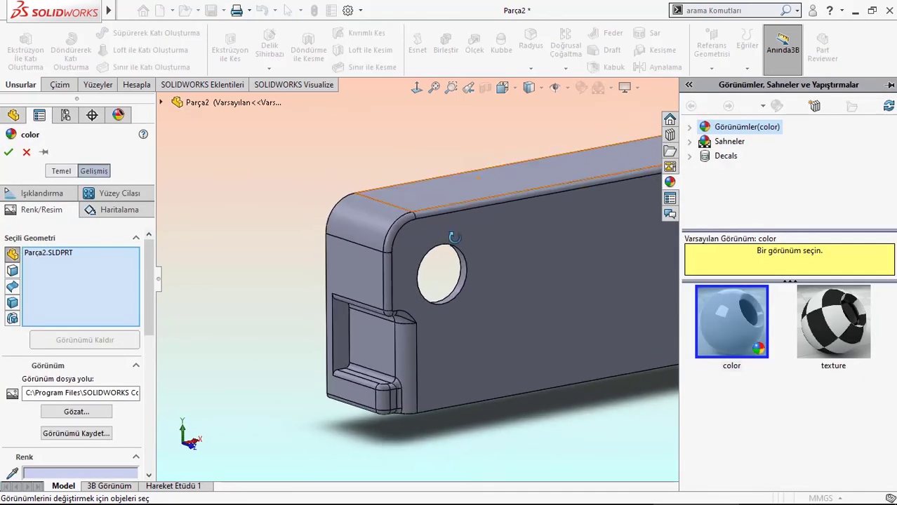
pyautogui.scroll(3, 585, 250)
pyautogui.scroll(-2, 613, 272)
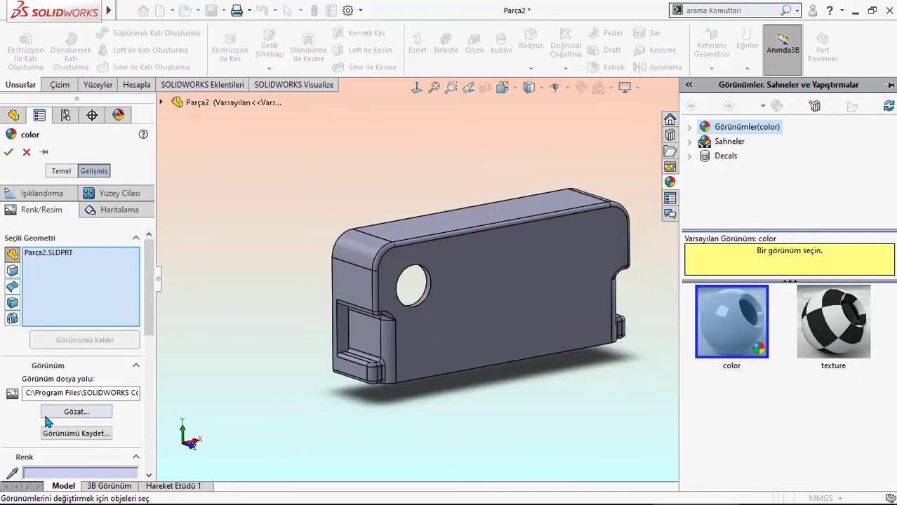
pyautogui.click(58, 474)
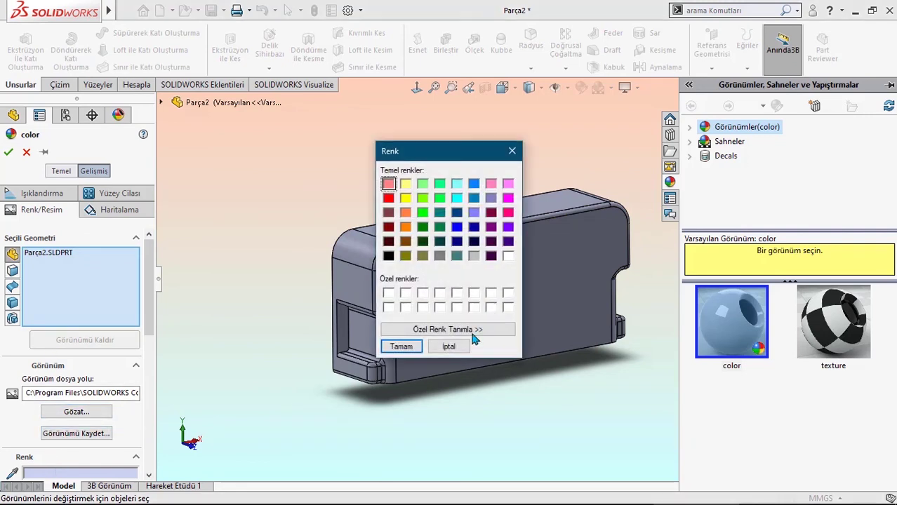
pyautogui.click(469, 334)
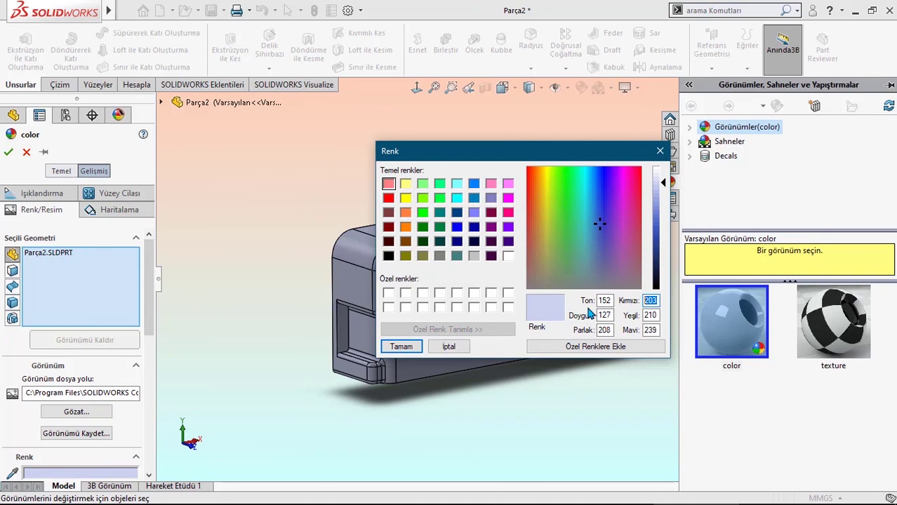
pyautogui.write('28')
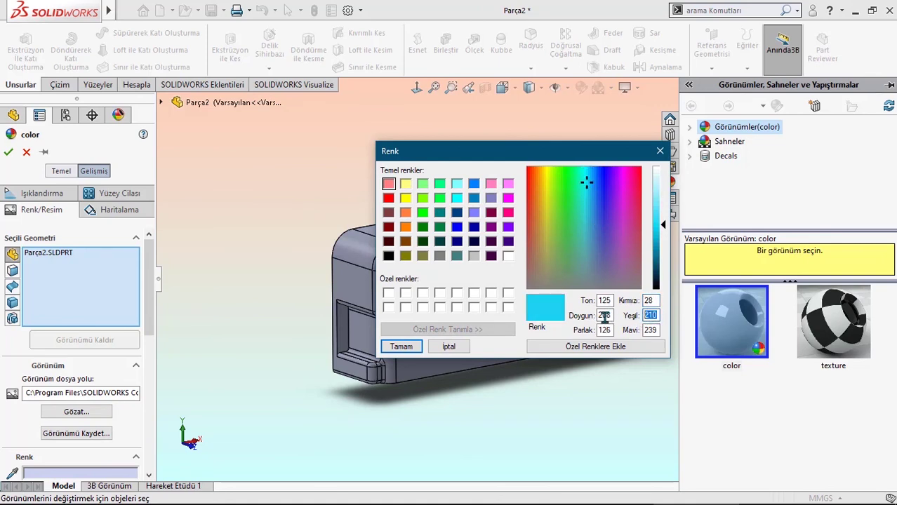
pyautogui.write('18')
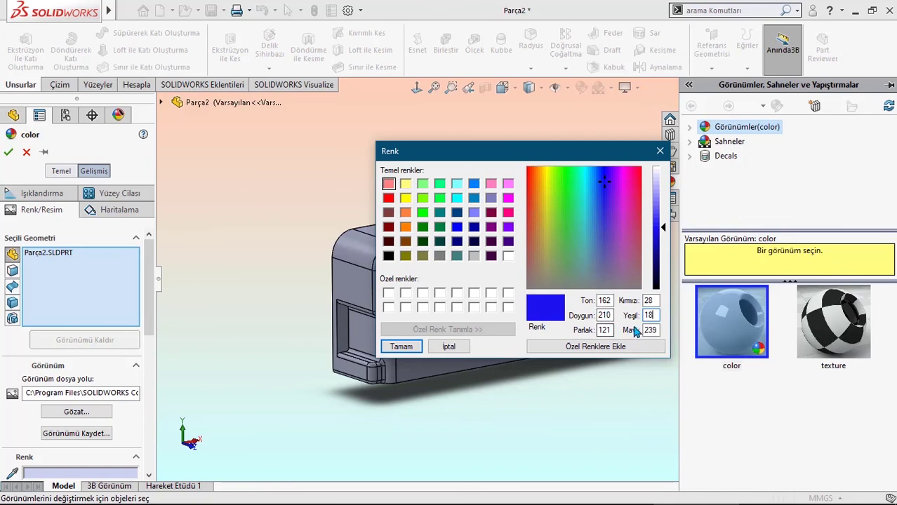
pyautogui.write('15')
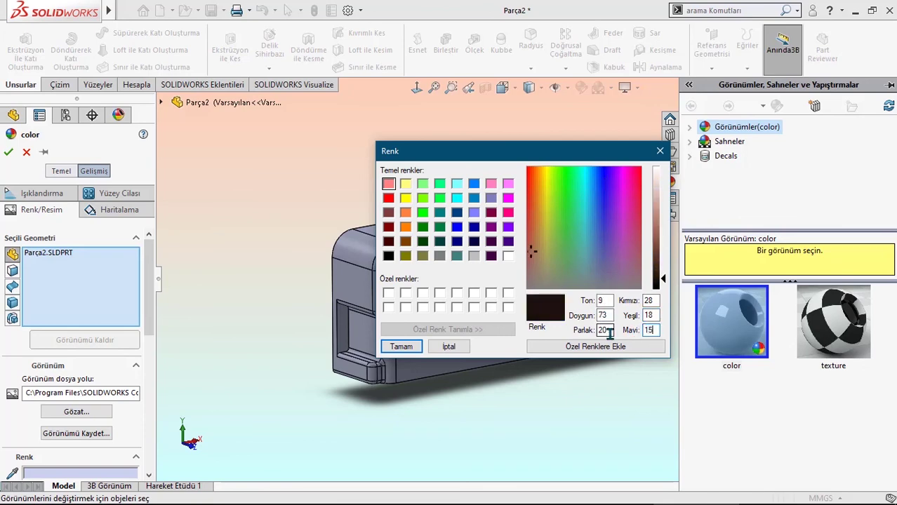
pyautogui.click(400, 346)
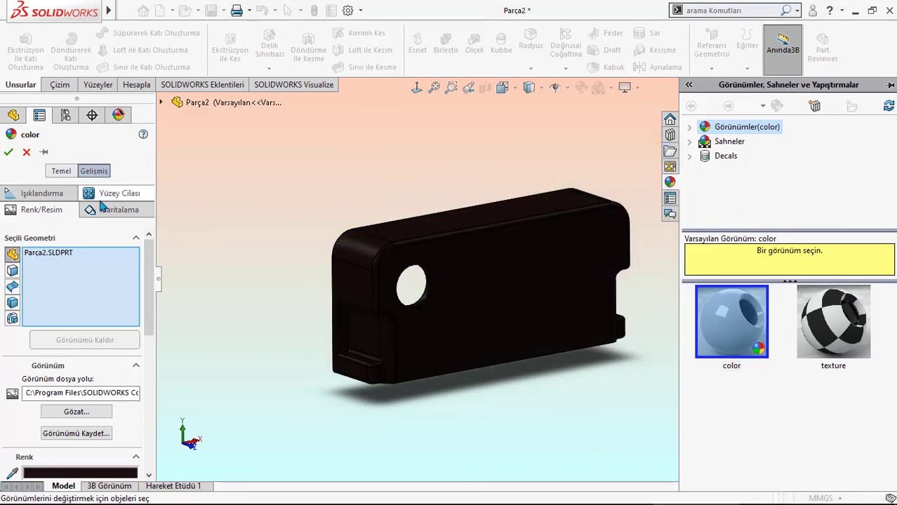
# Lower specular to 0.20, specular spread to about 0.2, and reflection, then apply.
pyautogui.click(61, 196)
pyautogui.moveTo(76, 330); pyautogui.dragTo(37, 329)
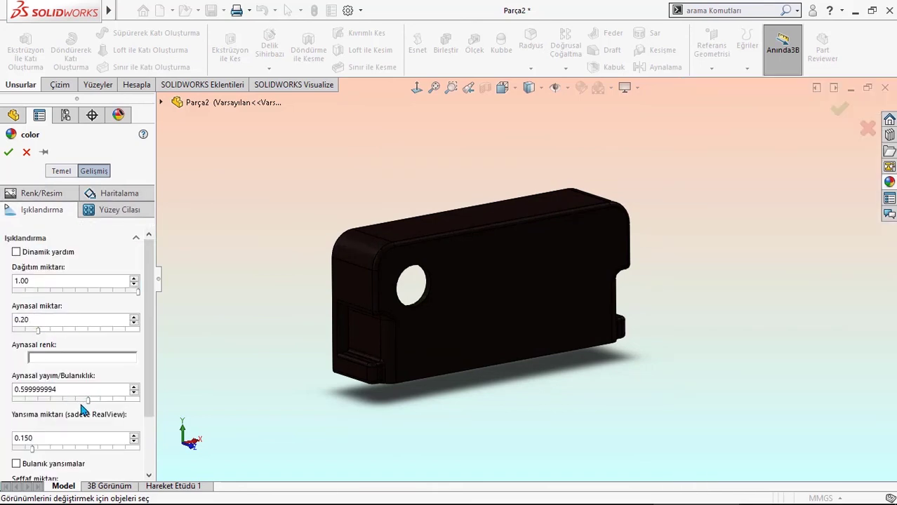
pyautogui.moveTo(88, 399); pyautogui.dragTo(37, 399)
pyautogui.moveTo(33, 449); pyautogui.dragTo(22, 447)
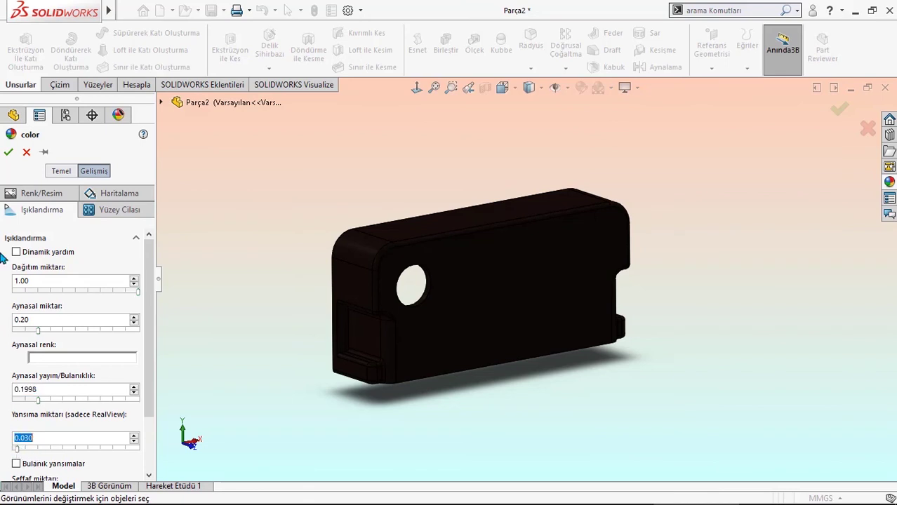
pyautogui.click(8, 151)
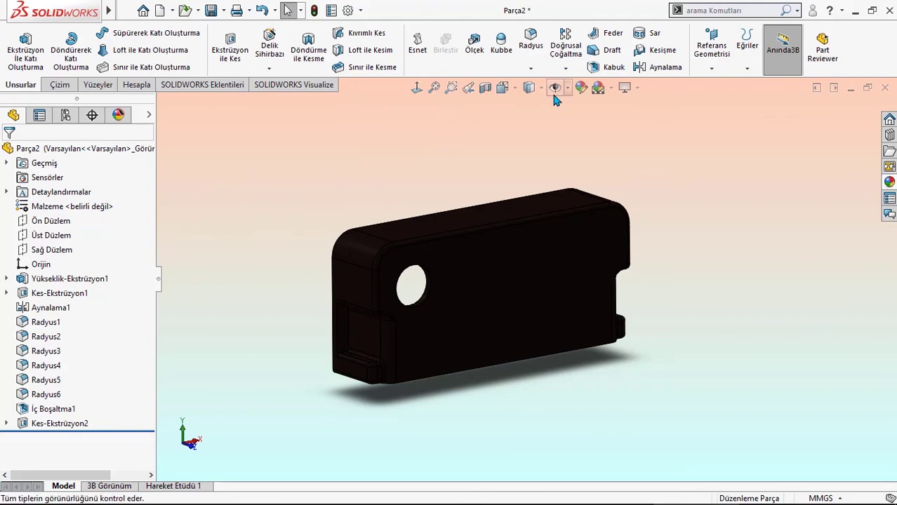
# Save the part as '81 Parça 30' in the traktör çizimi folder.
pyautogui.click(211, 12)
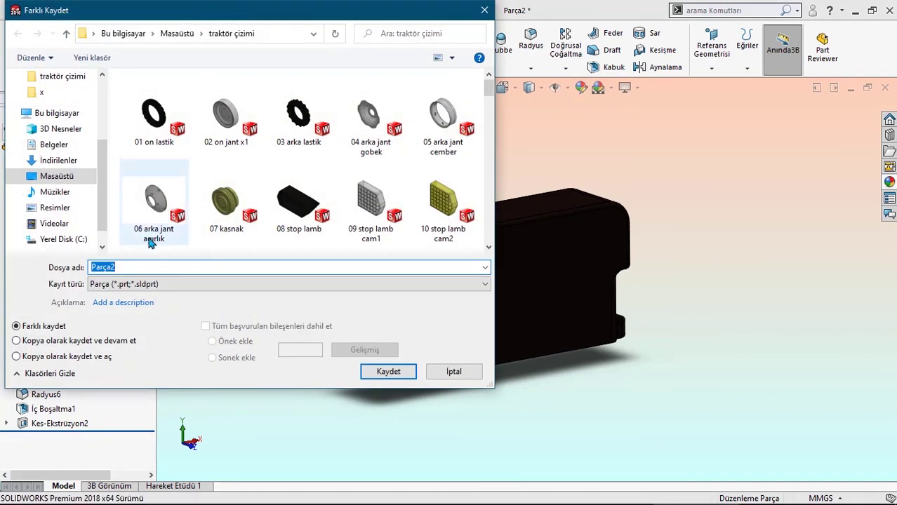
pyautogui.click(91, 267)
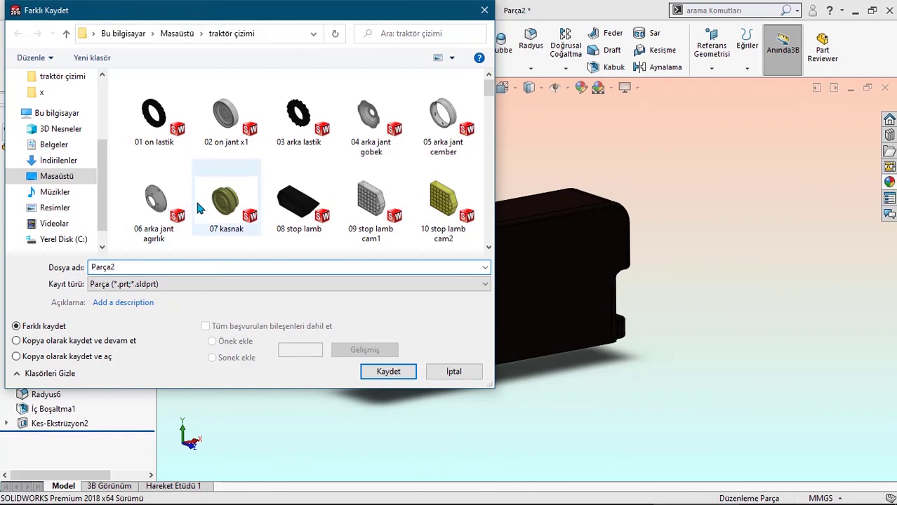
pyautogui.write('81')
pyautogui.press('BackSpace')
pyautogui.write('30')
pyautogui.press('Return')
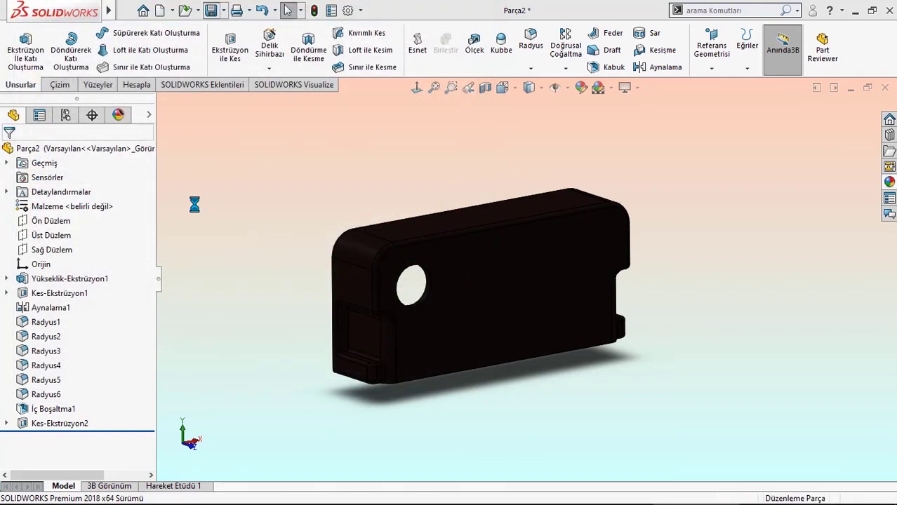